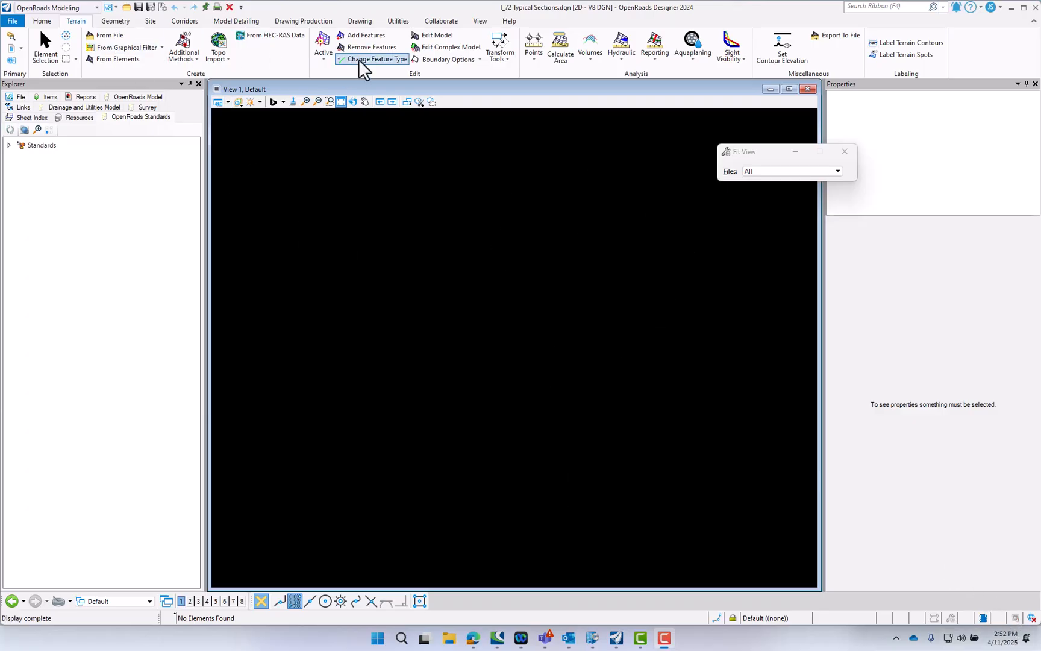
Assign the geographic coordinate system IL83/2011-WF (Illinois West Zone, US Foot) from the Favorites library to the file.
left_click(397, 21)
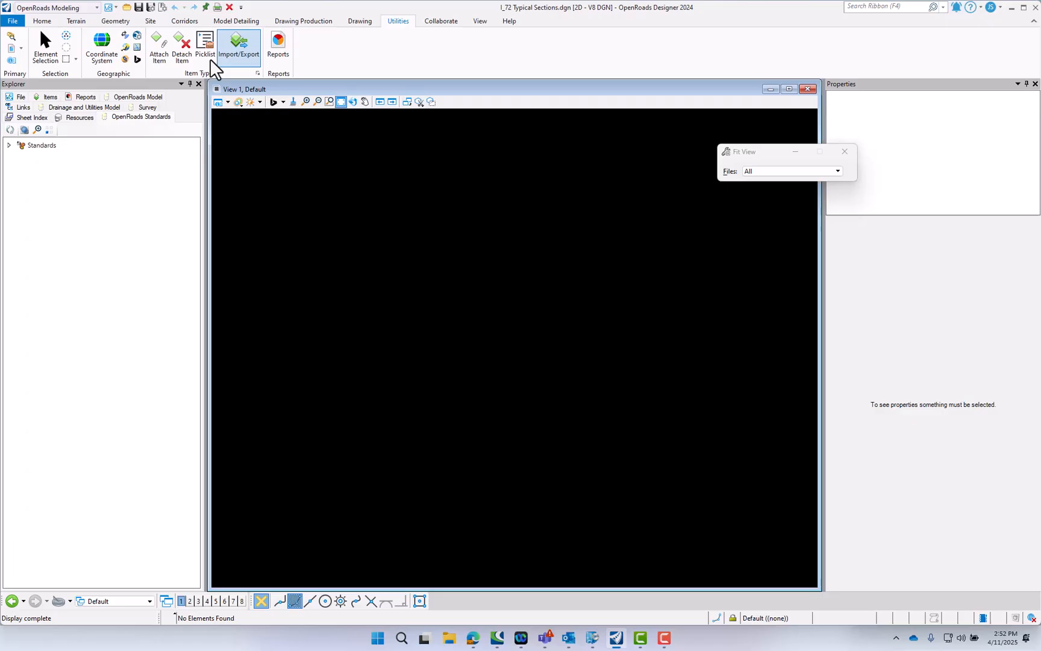
left_click(103, 50)
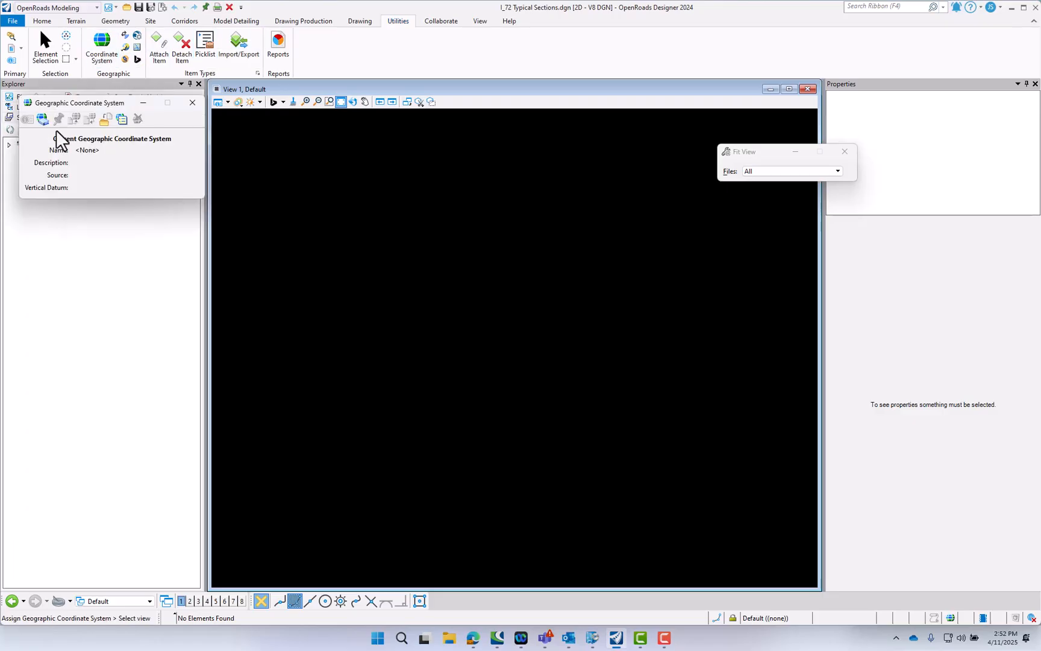
left_click(42, 119)
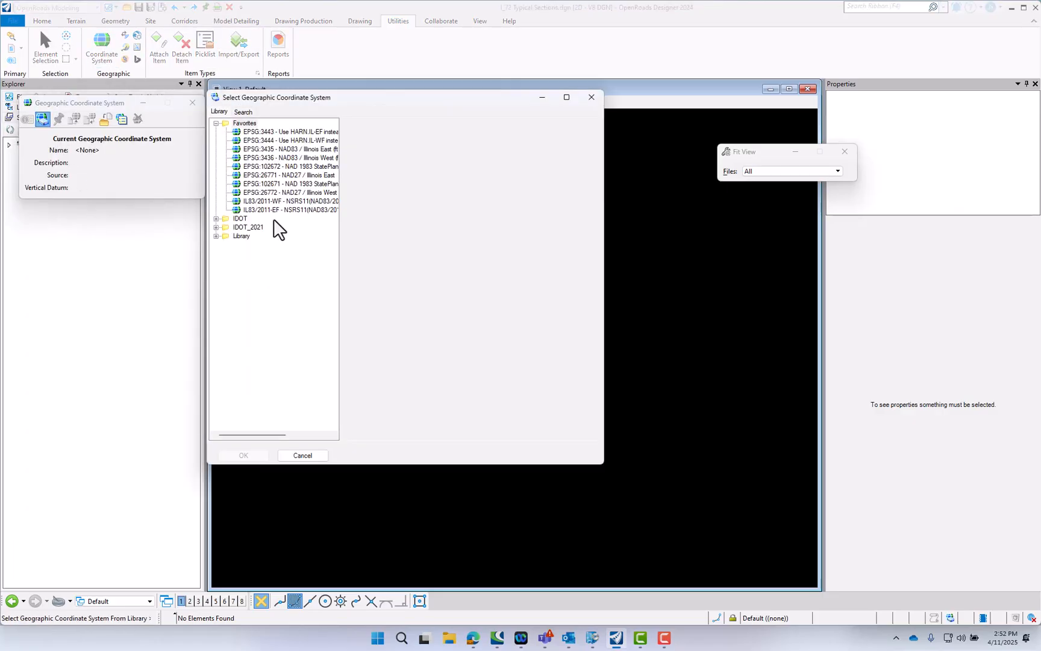
left_click(265, 201)
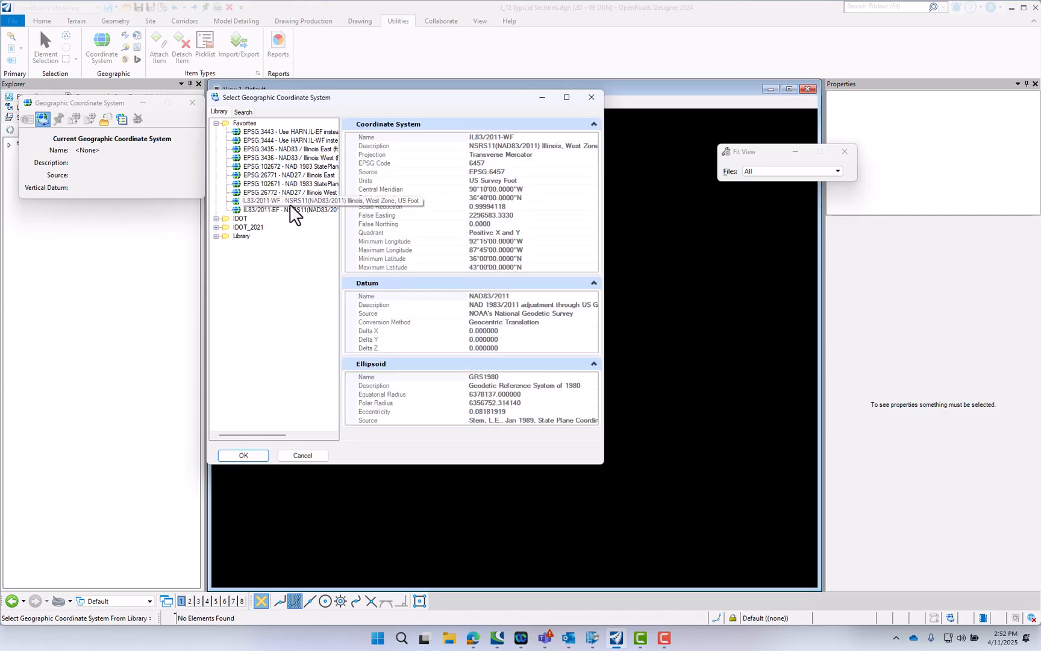
left_click(249, 457)
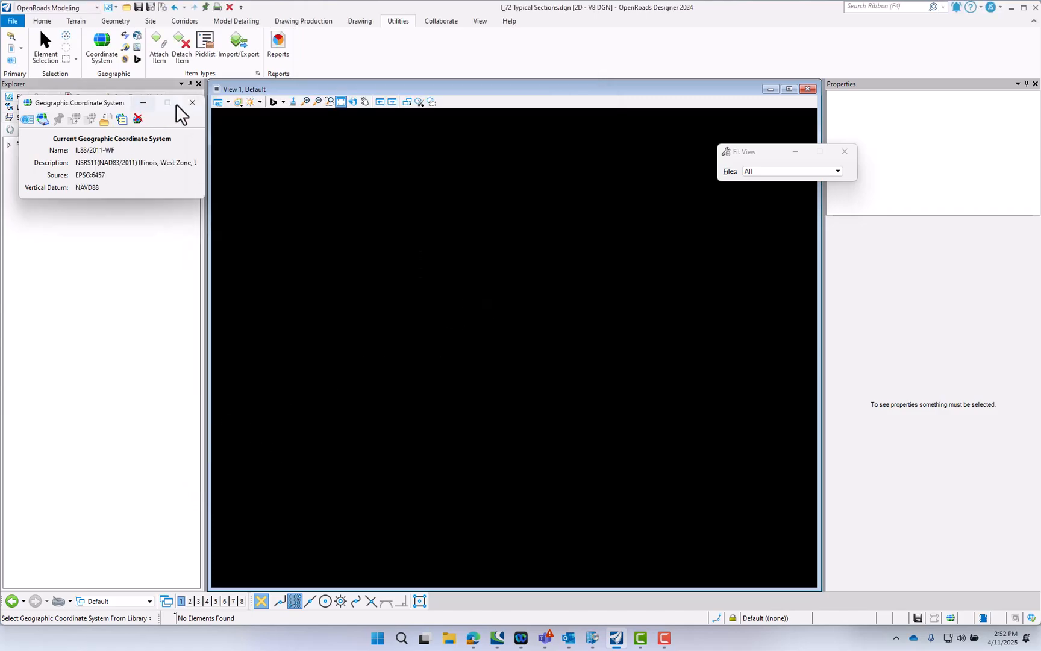
left_click(192, 103)
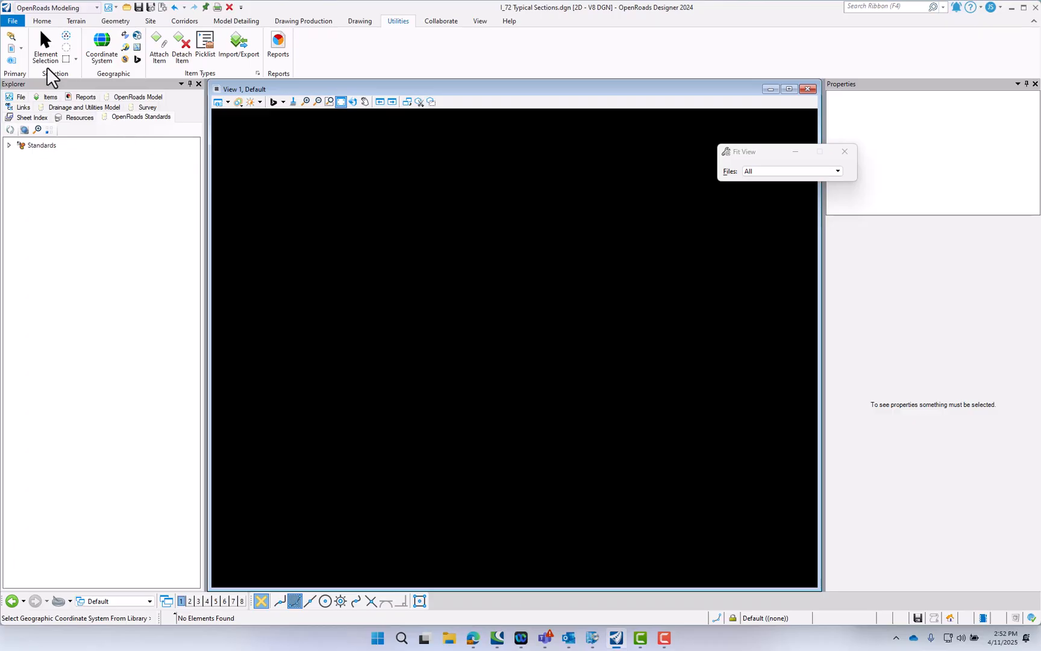
Attach D95875_Massey Lane Survey.dgn from the Surveys folder as a reference using Coincident World.
left_click(11, 53)
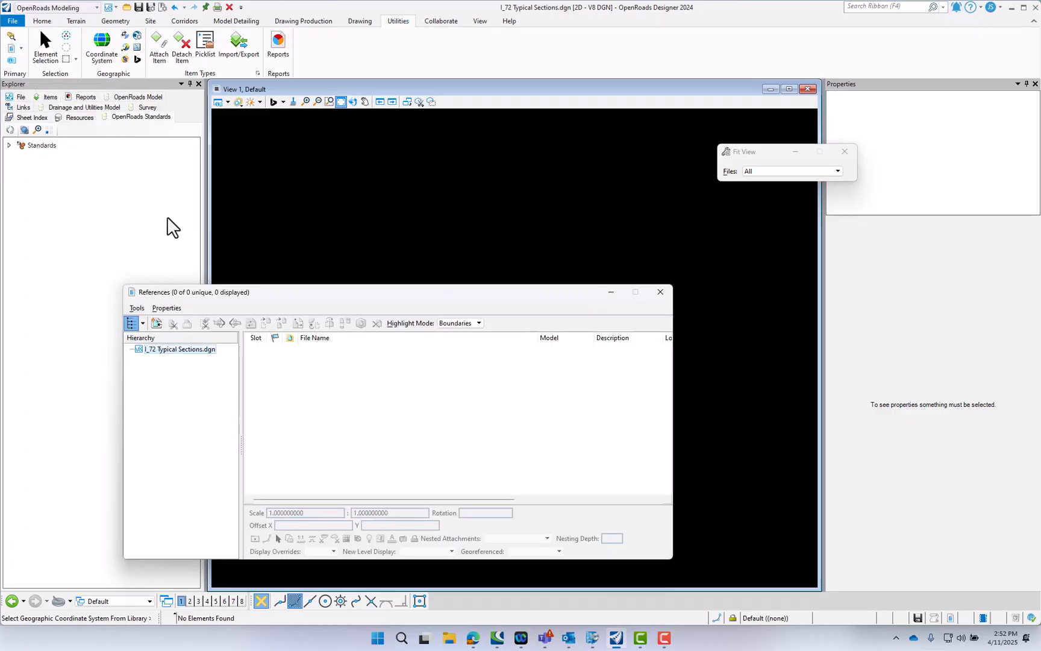
left_click_drag(269, 296, 322, 187)
left_click(209, 215)
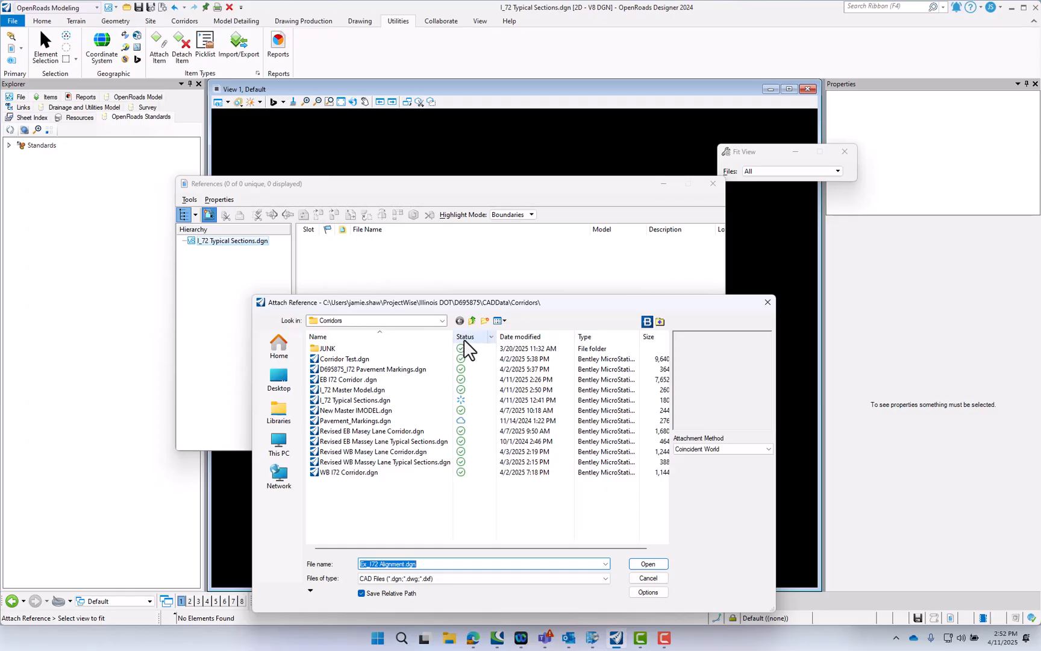
left_click(473, 321)
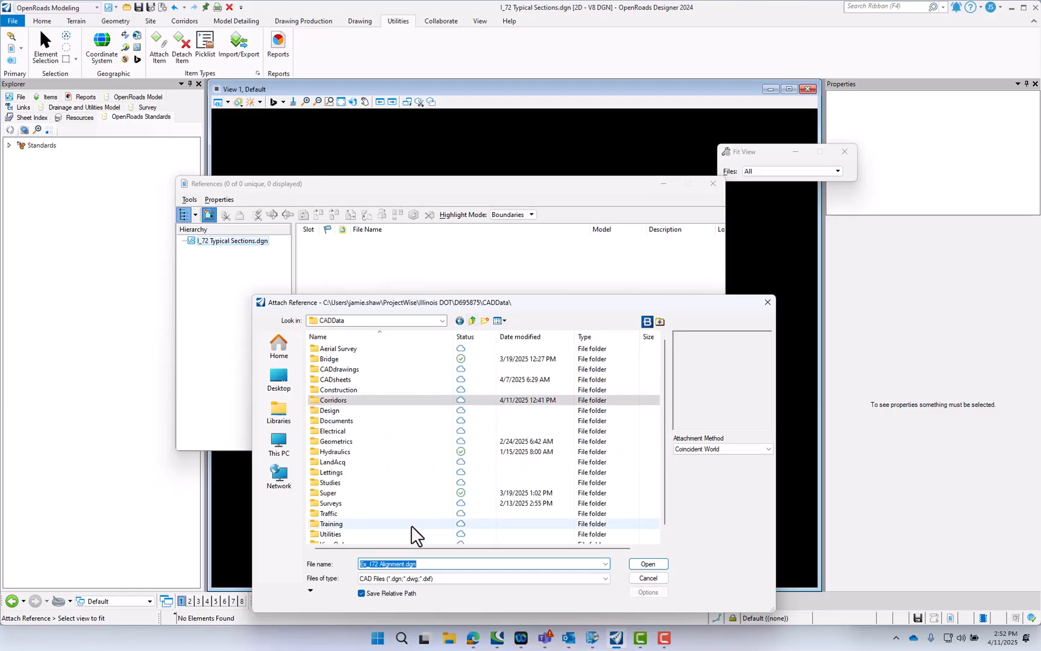
double_click(335, 503)
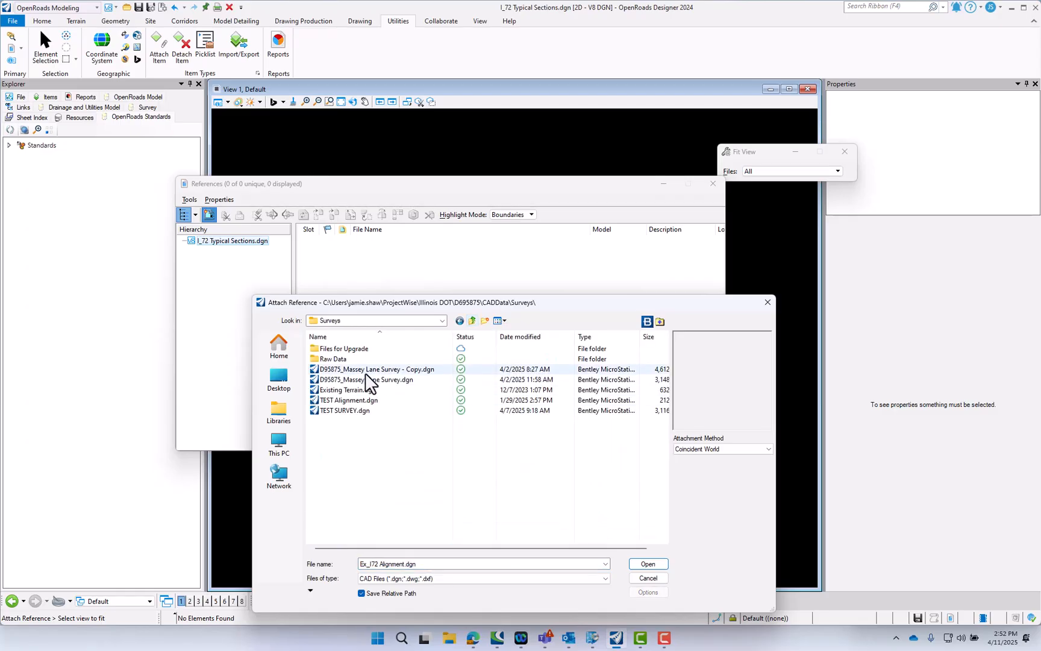
left_click(359, 380)
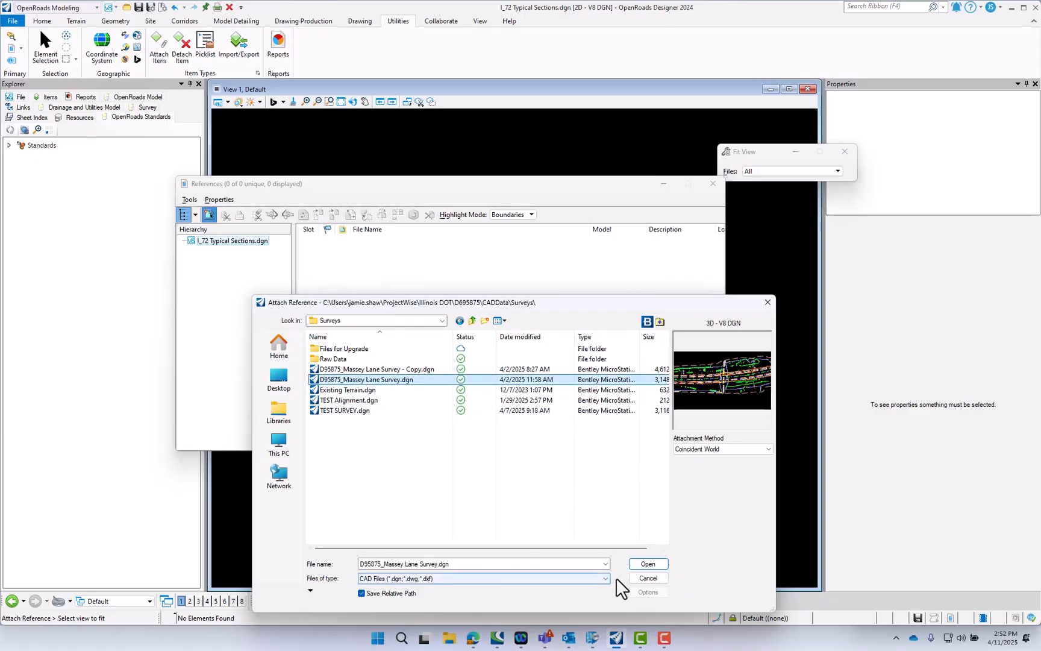
left_click(648, 565)
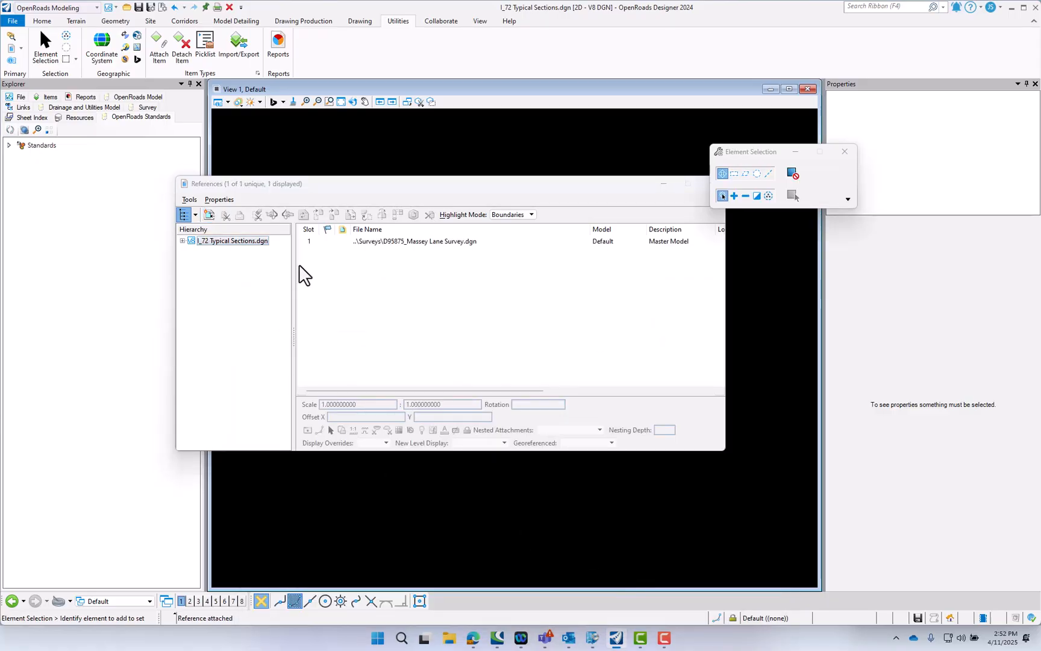
Attach Ex_I72 Alignment.dgn from the Geometrics folder as a Coincident World reference.
left_click(209, 214)
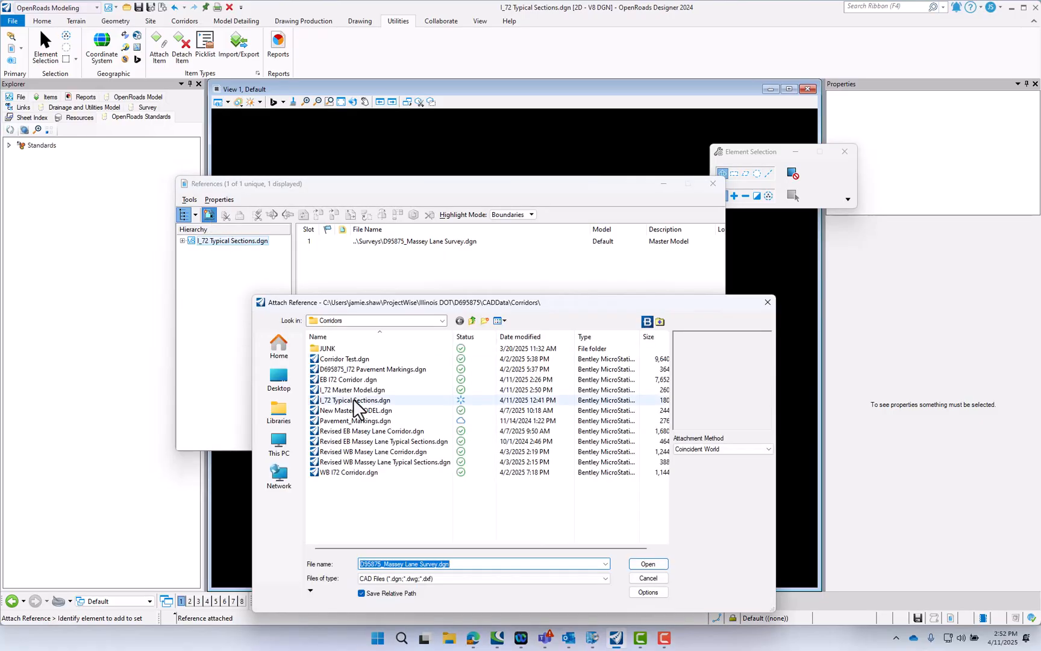
left_click(473, 321)
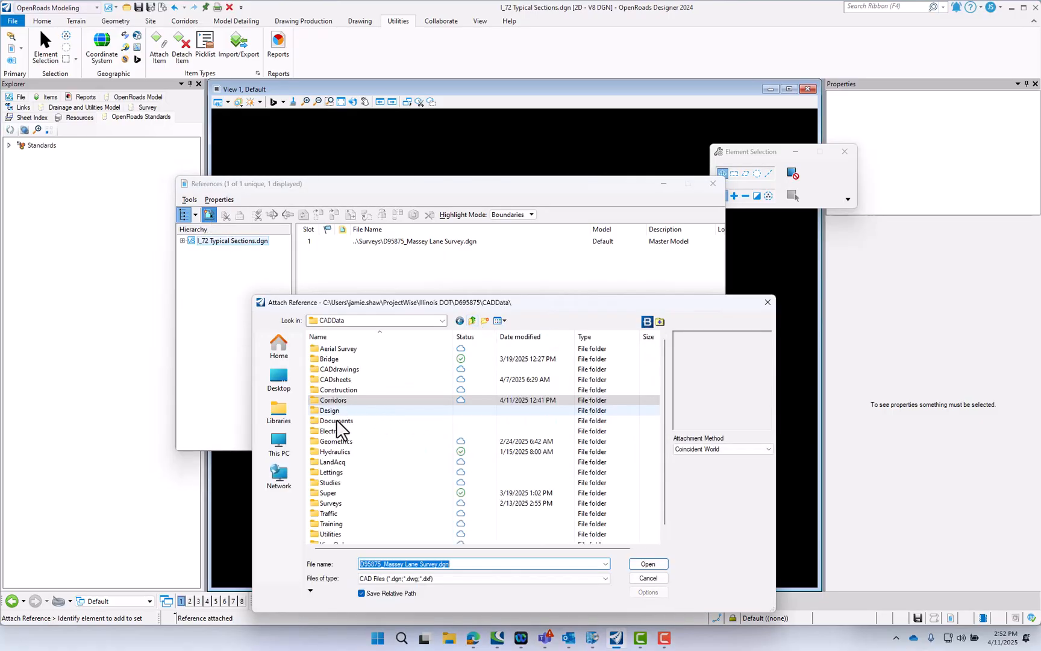
double_click(339, 443)
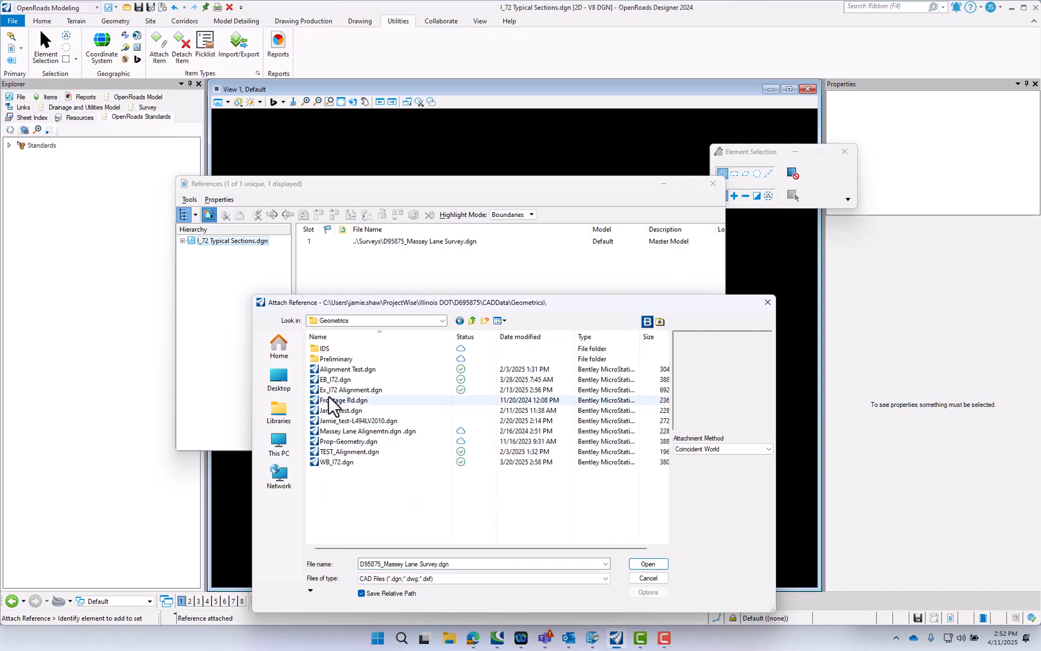
left_click(338, 381)
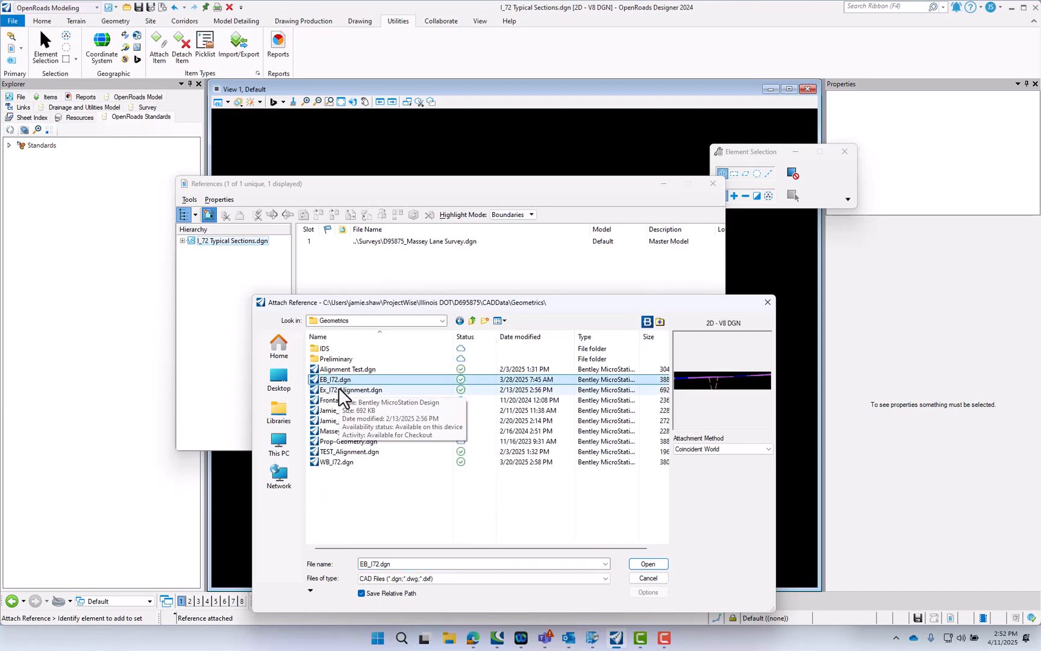
left_click(341, 389)
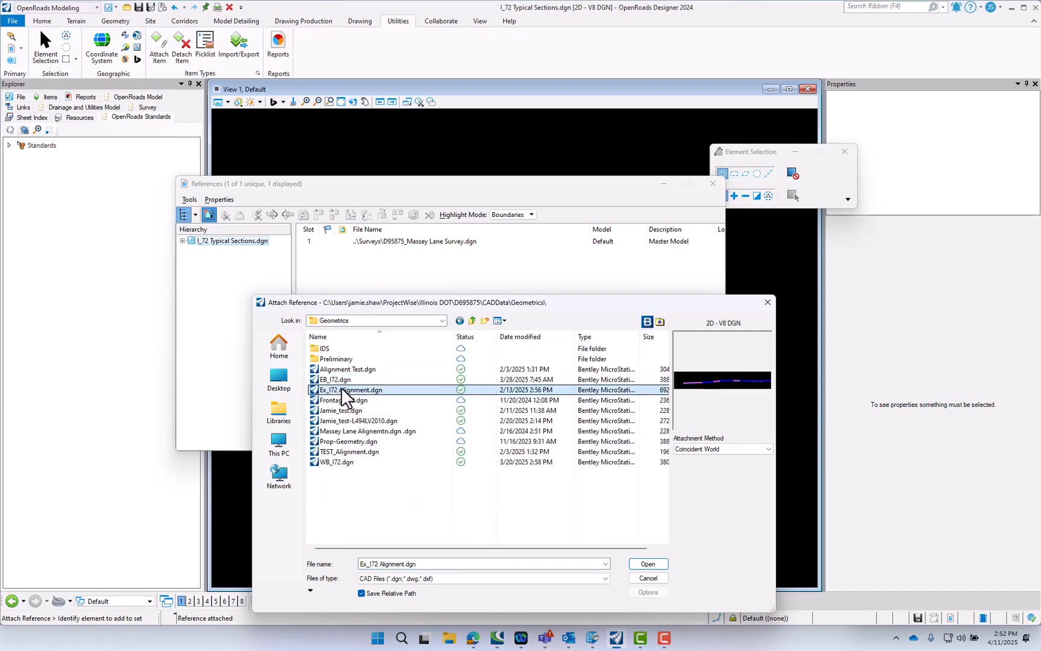
left_click(651, 565)
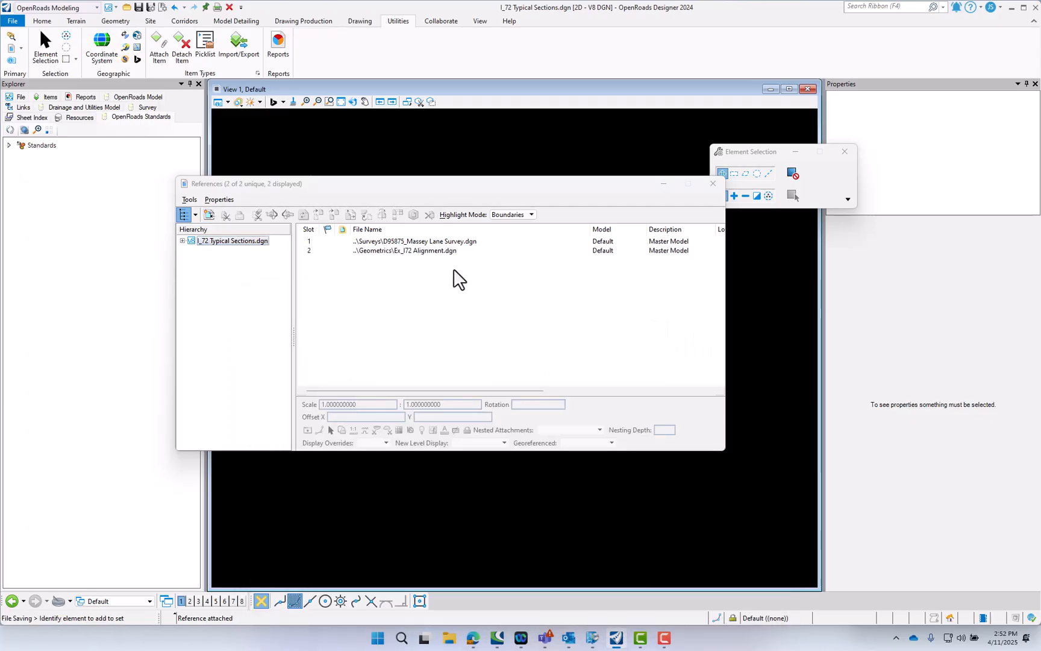
Attach EB I72 Corridor .dgn and WB I72 Corridor.dgn together from the Corridors folder as references, and close the References dialog.
left_click(209, 215)
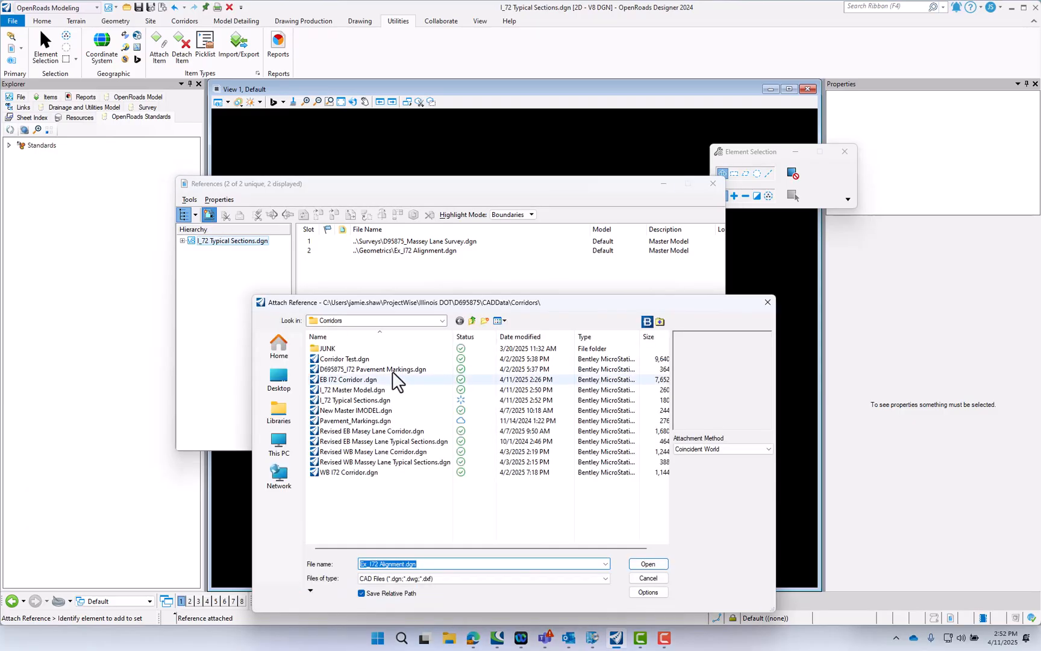
left_click(339, 381)
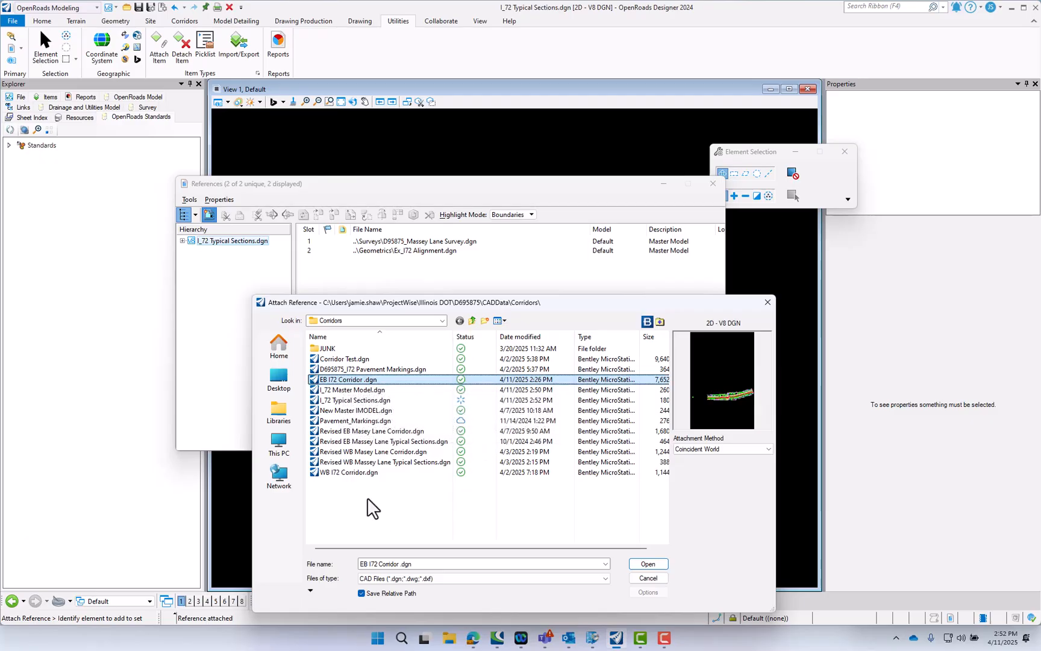
left_click(345, 474, "ctrl")
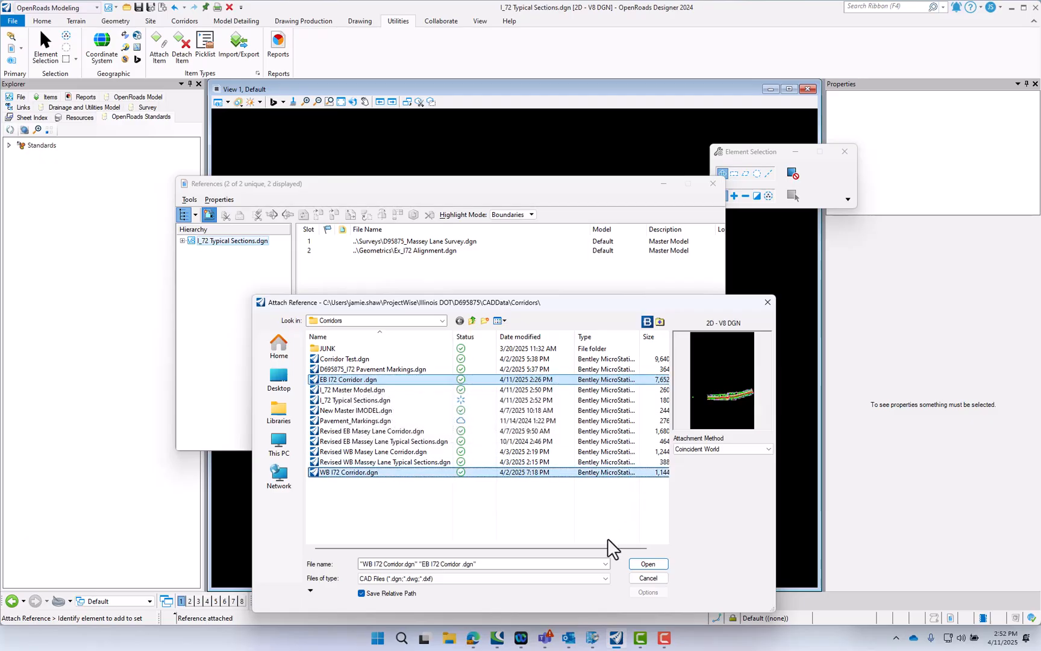
left_click(648, 564)
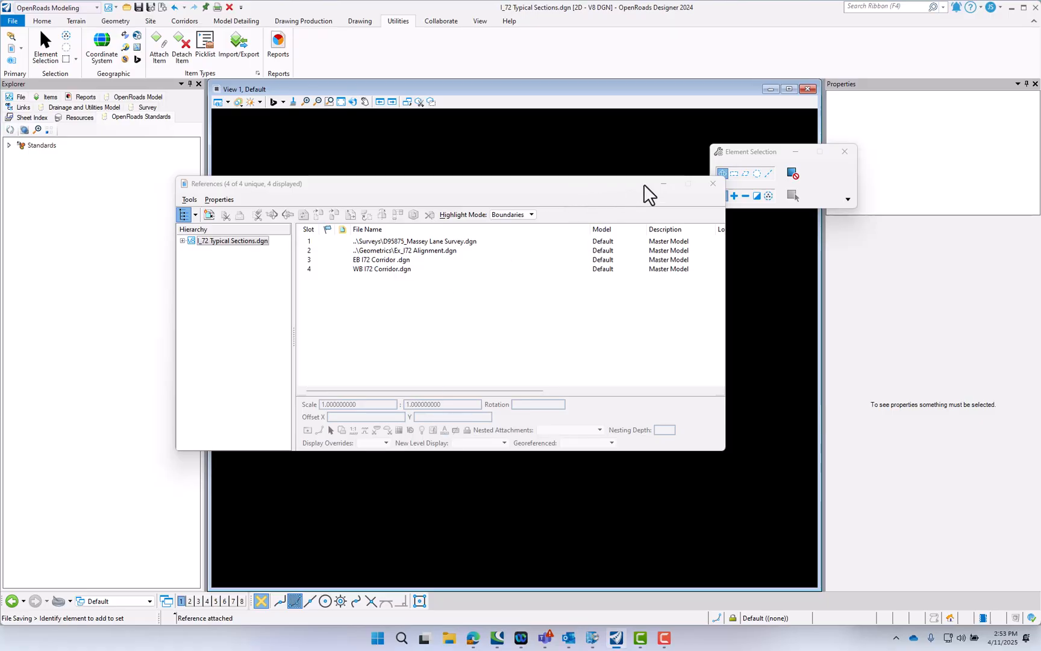
left_click(713, 184)
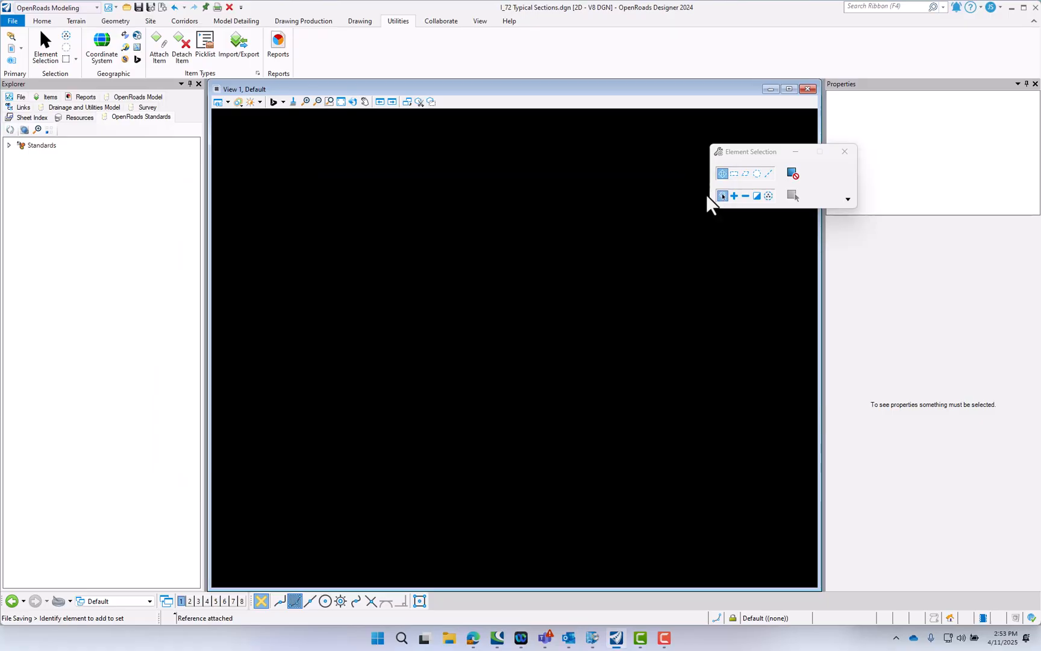
Set the existing-ground terrain from the survey reference as the active terrain model by its boundary, and clear the selection.
left_click(344, 101)
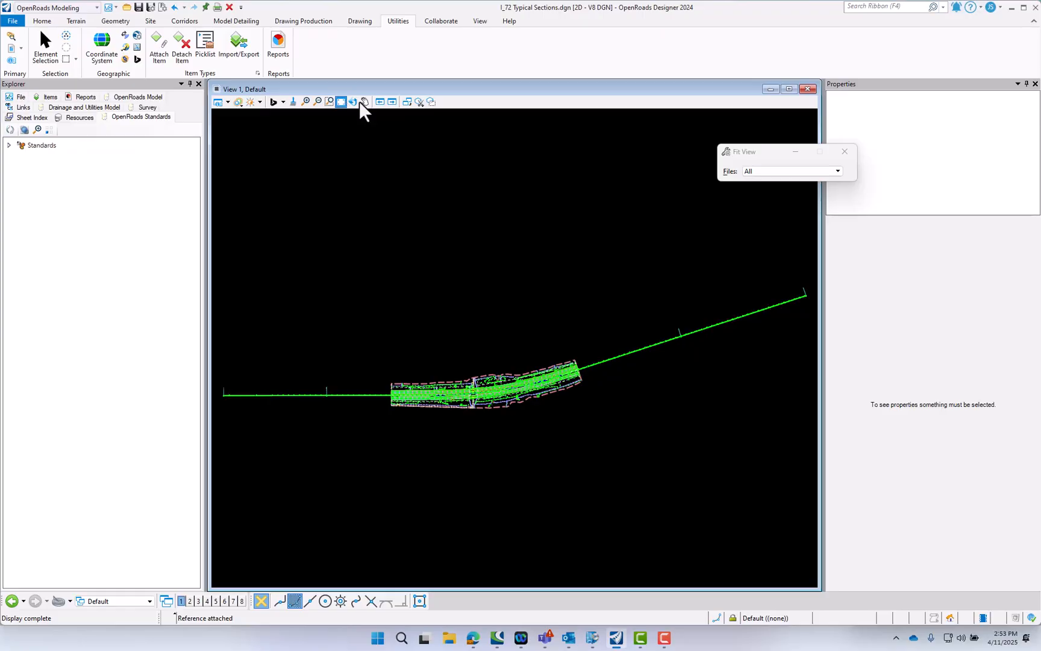
scroll(475, 443, "up", 4)
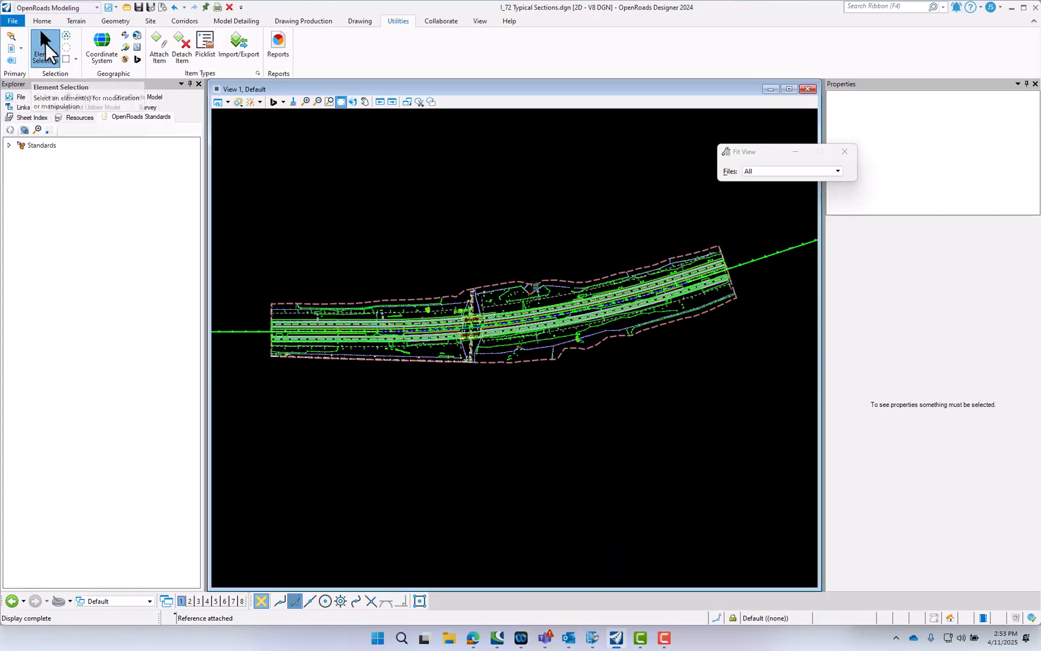
left_click(45, 42)
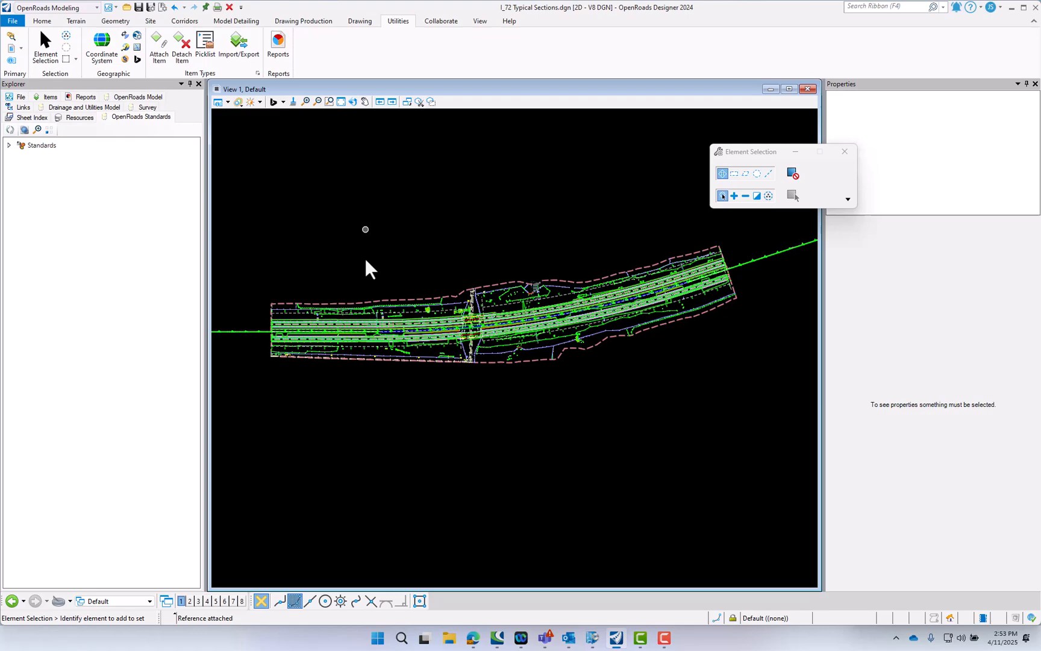
left_click(375, 302)
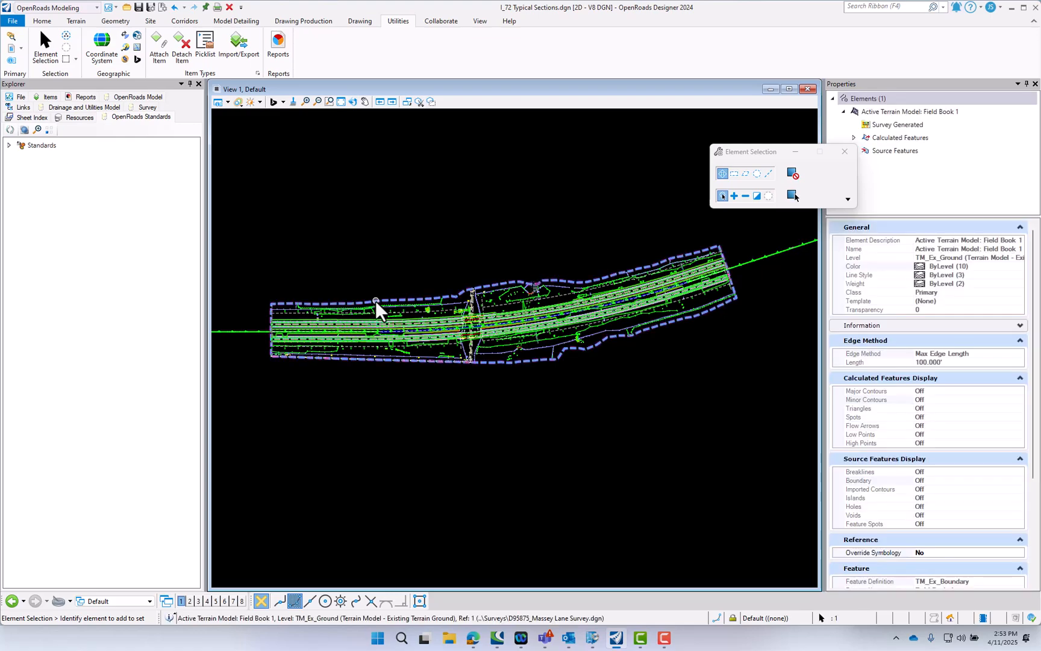
mouse_move(375, 300)
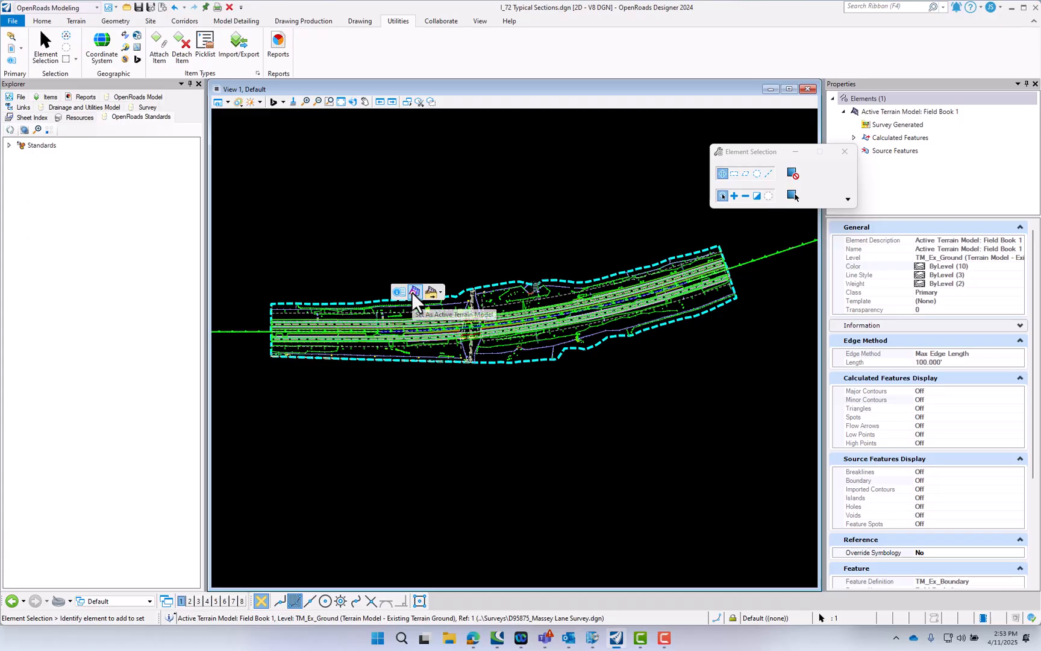
left_click(412, 292)
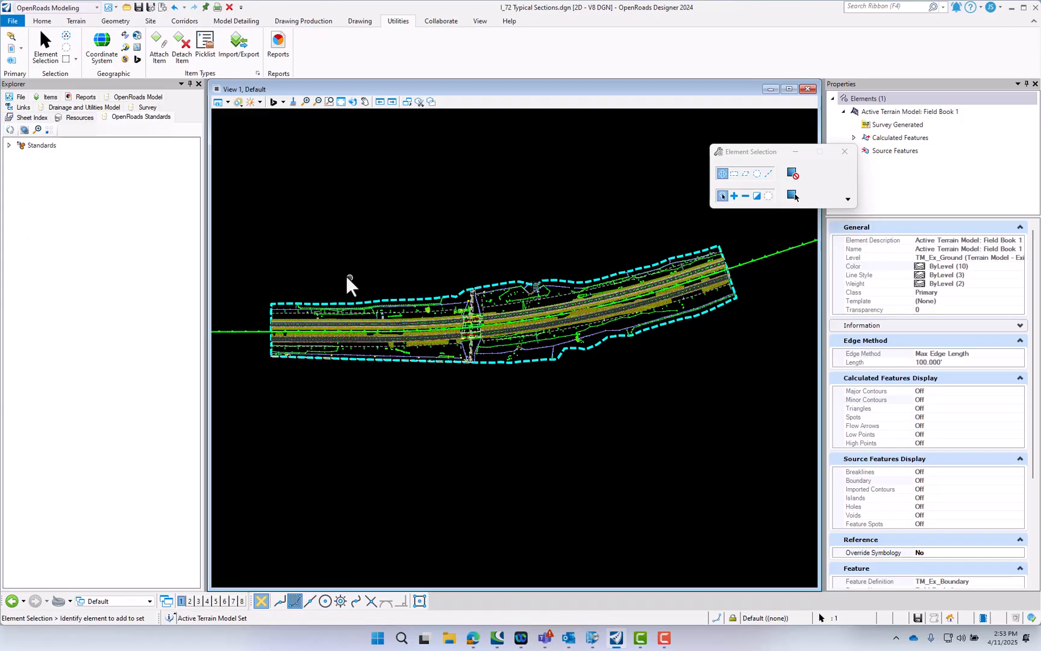
left_click(341, 242)
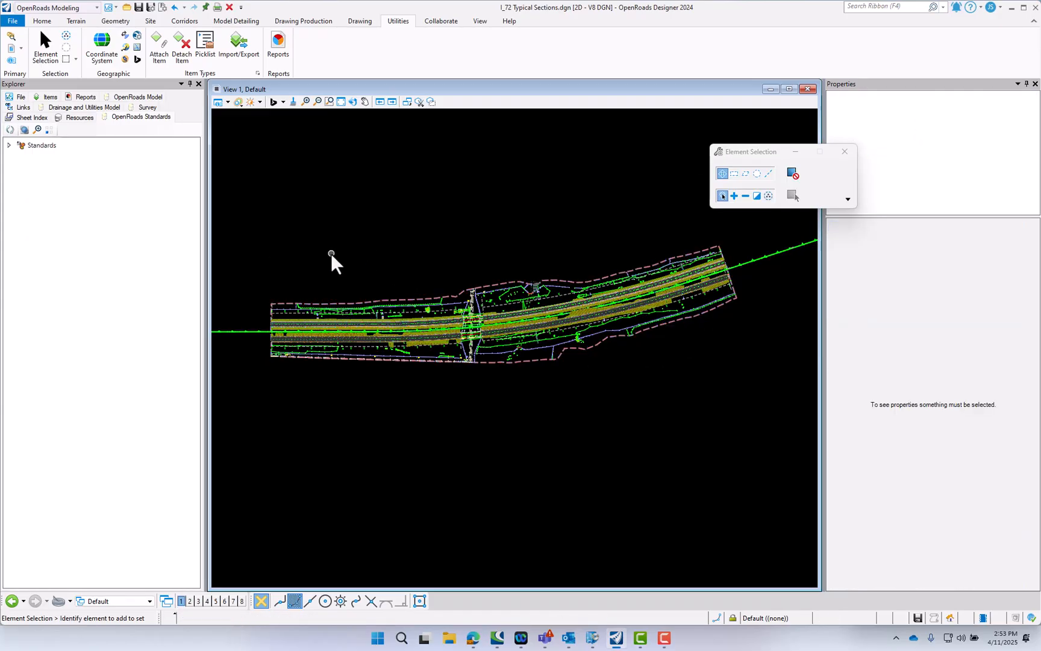
Switch to the 2 Views Plan/3D arrangement and fit both the plan view and the 3D view to all files.
right_click(331, 244)
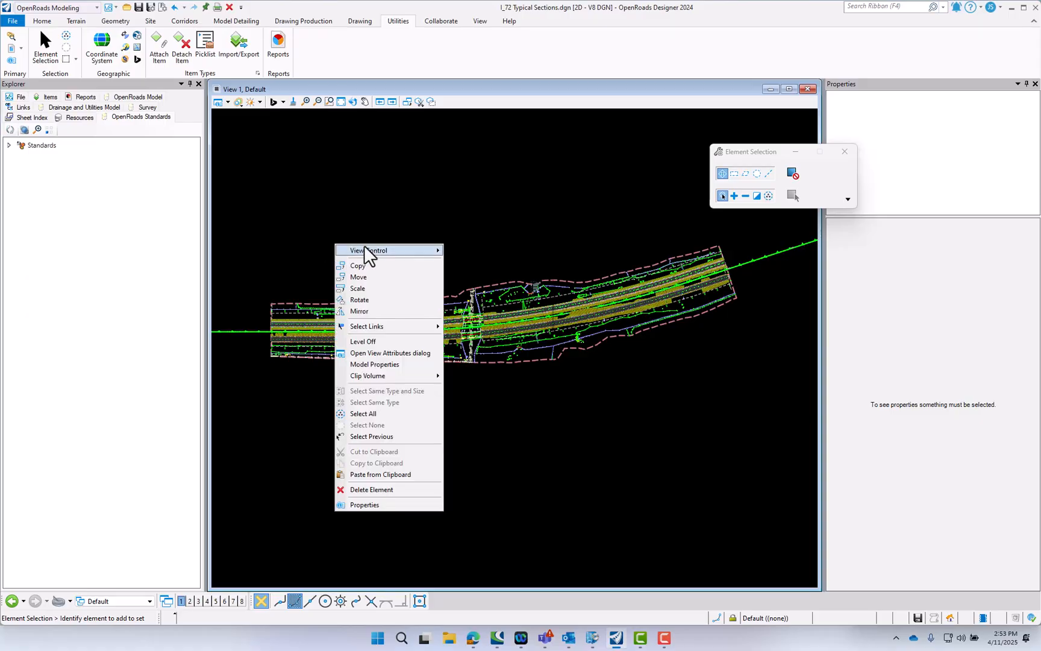
mouse_move(364, 249)
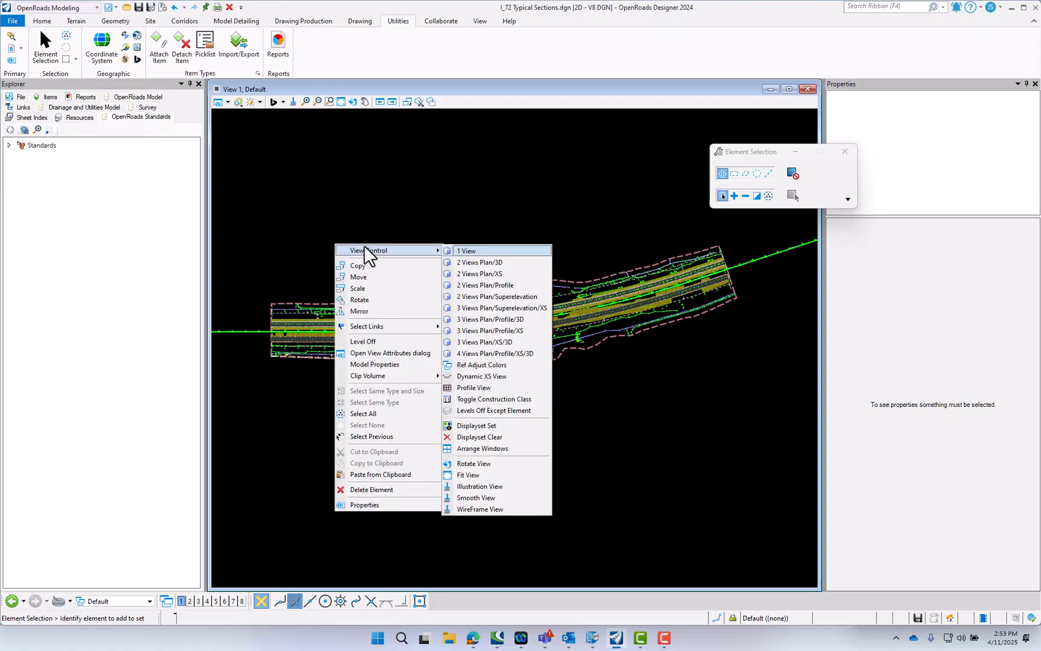
left_click(478, 262)
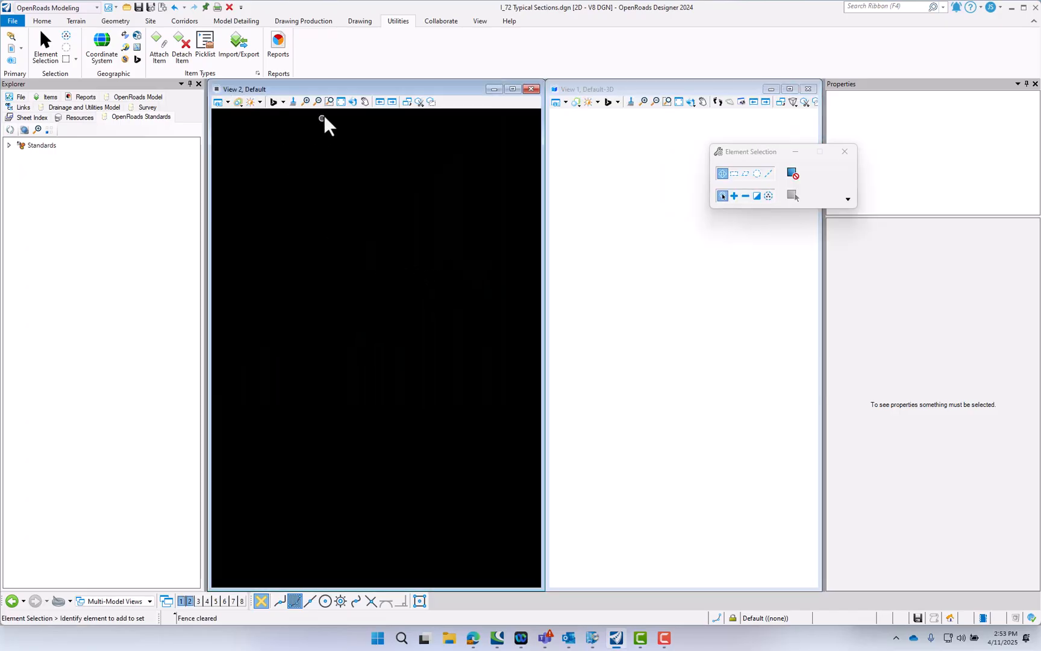
left_click(340, 101)
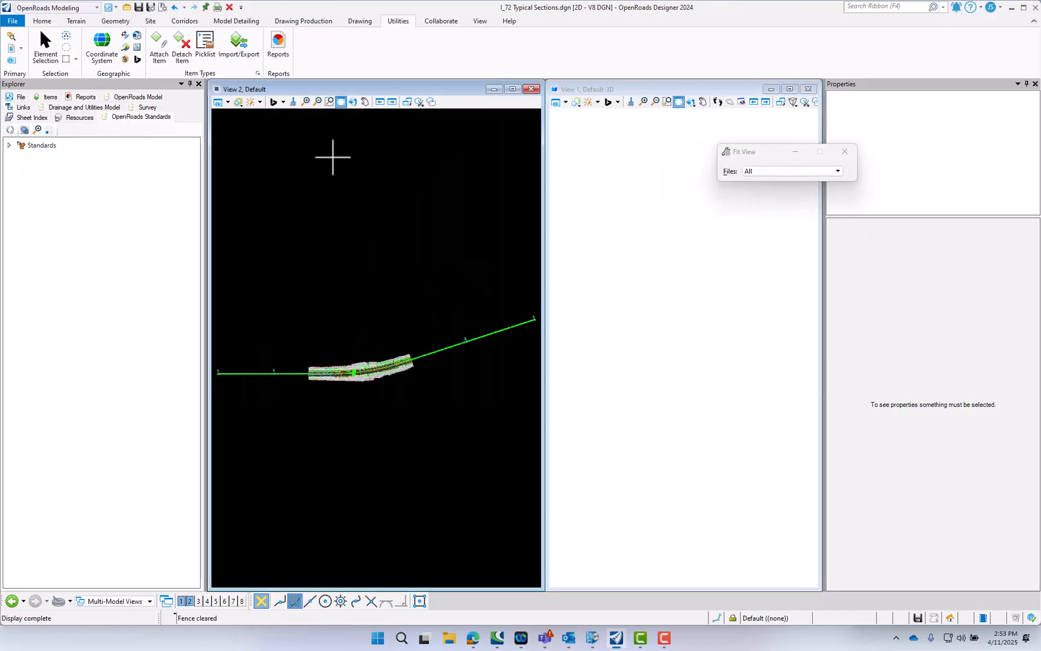
left_click(677, 104)
scroll(662, 360, "up", 3)
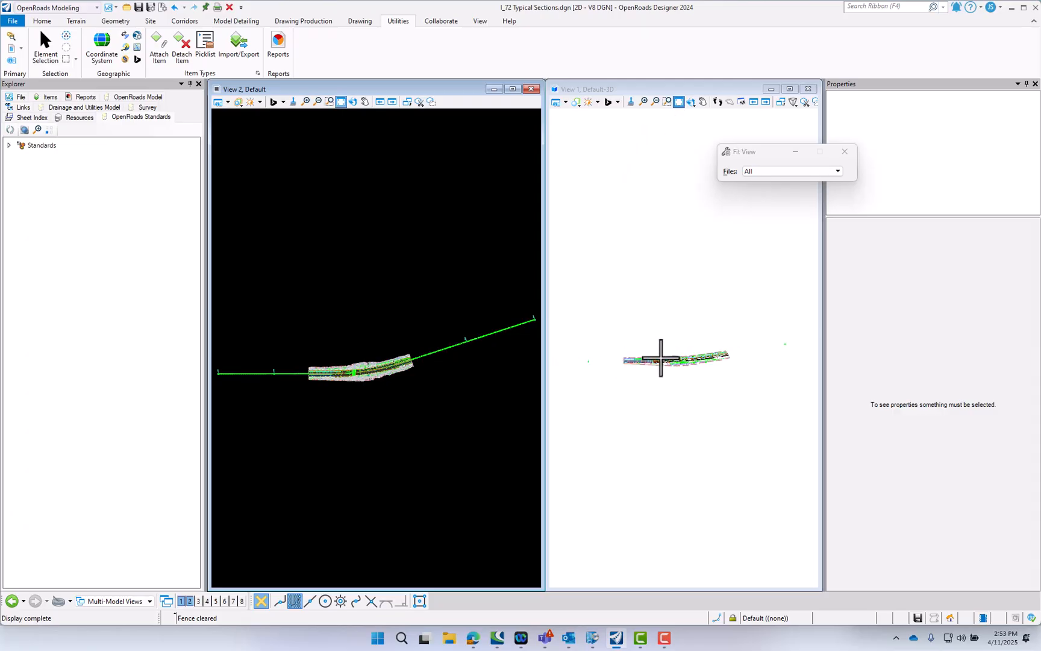
Select the HMA Surface Course mesh of the eastbound I-72 corridor in the 3D view.
scroll(665, 360, "up", 1)
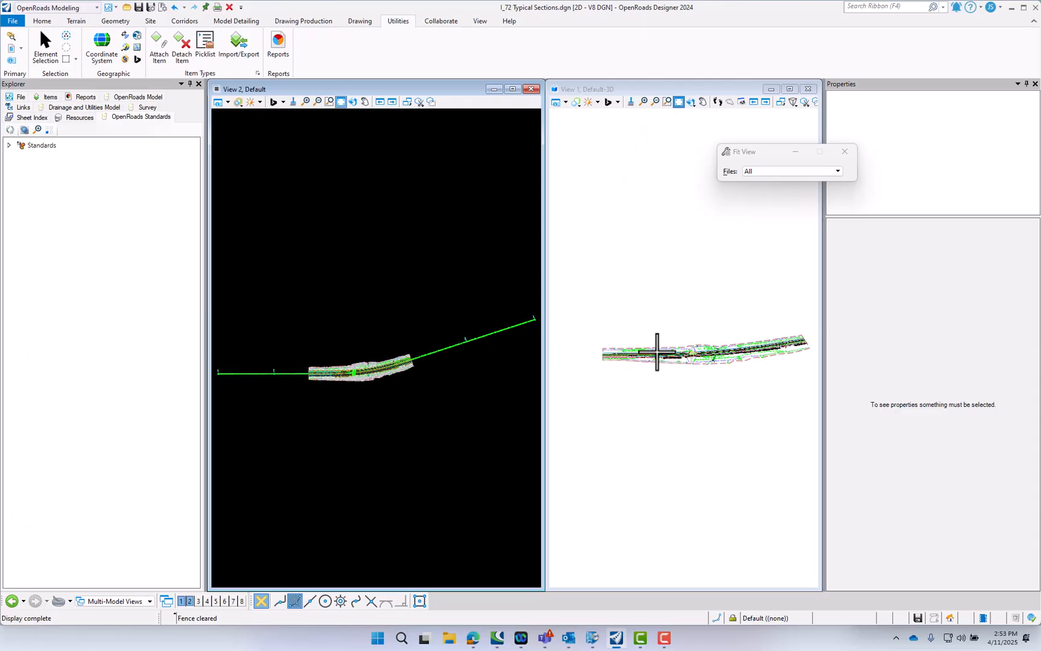
scroll(663, 355, "down", 2)
scroll(663, 354, "up", 1)
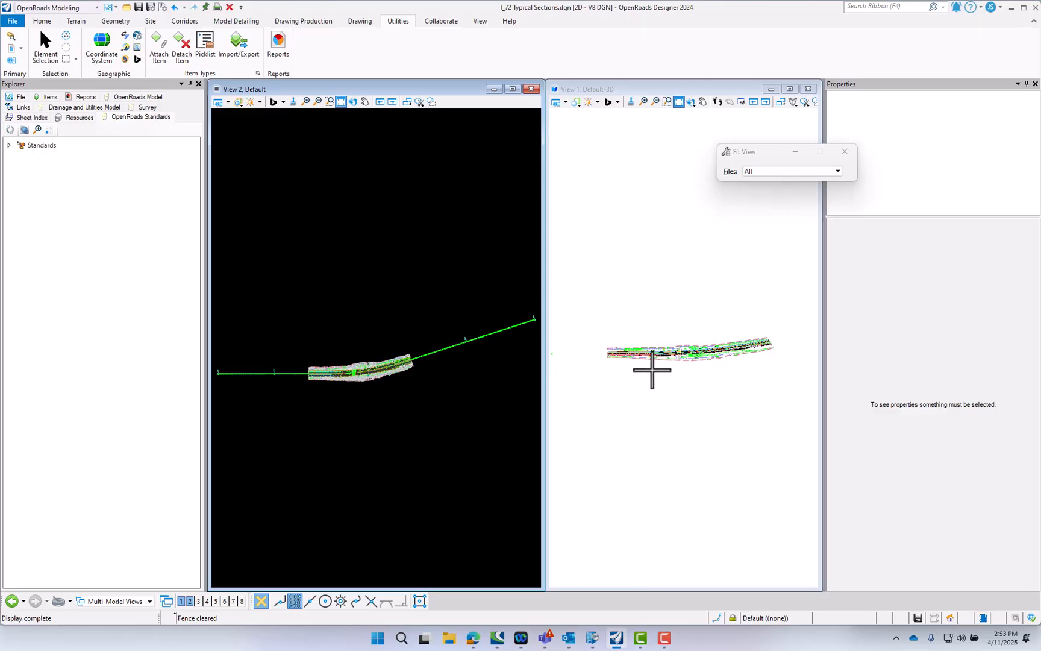
scroll(663, 353, "down", 1)
scroll(661, 356, "up", 2)
scroll(661, 357, "up", 2)
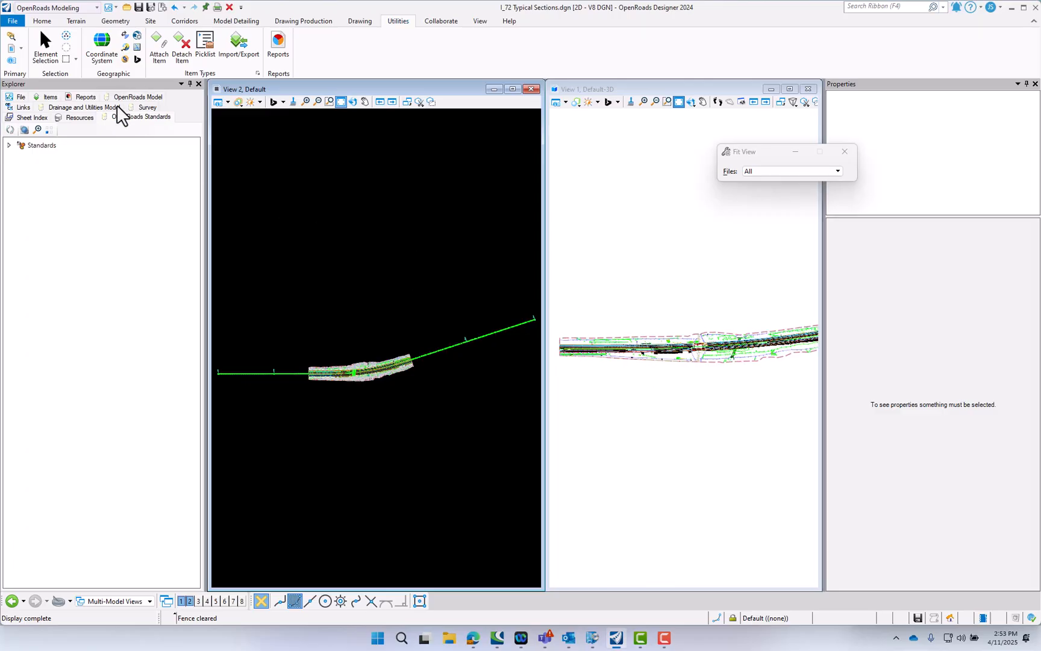
left_click(47, 49)
scroll(671, 357, "up", 2)
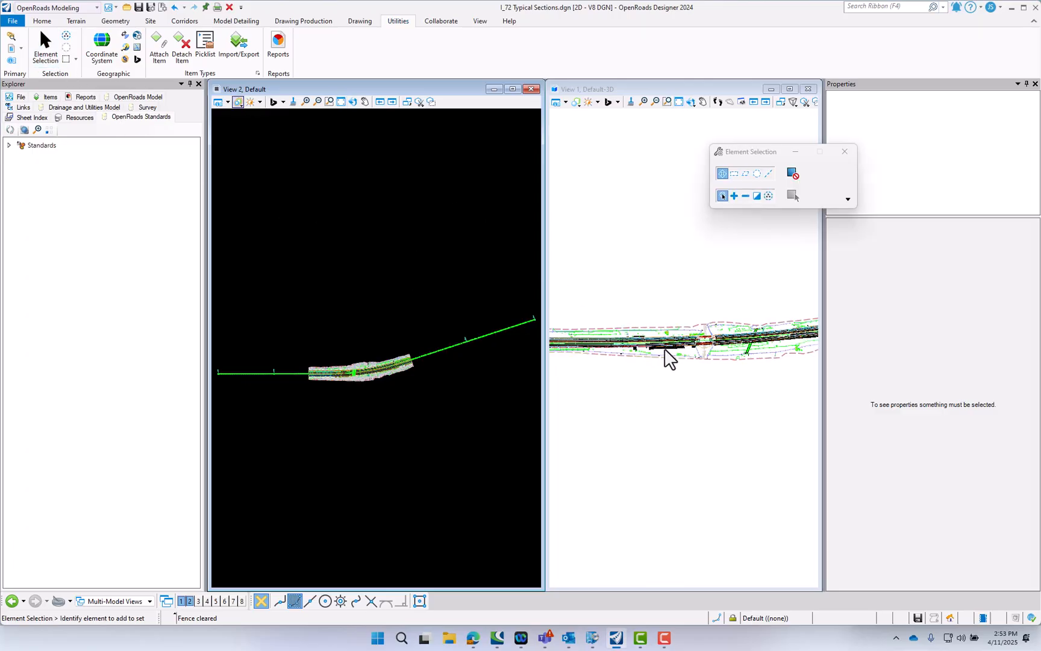
scroll(637, 337, "up", 3)
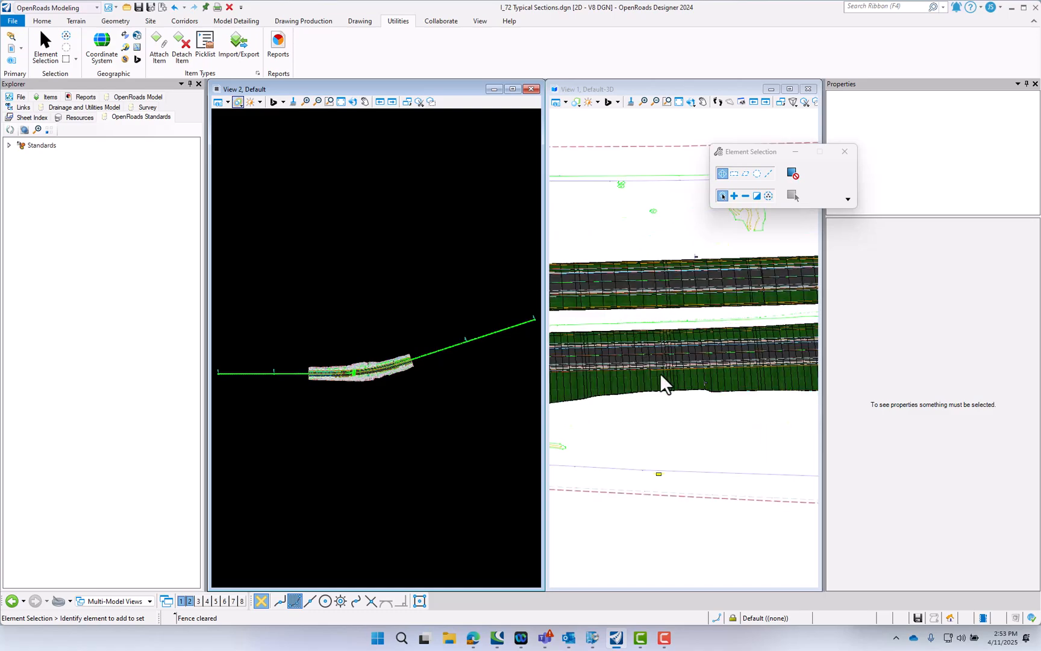
scroll(660, 373, "up", 1)
left_click(680, 361)
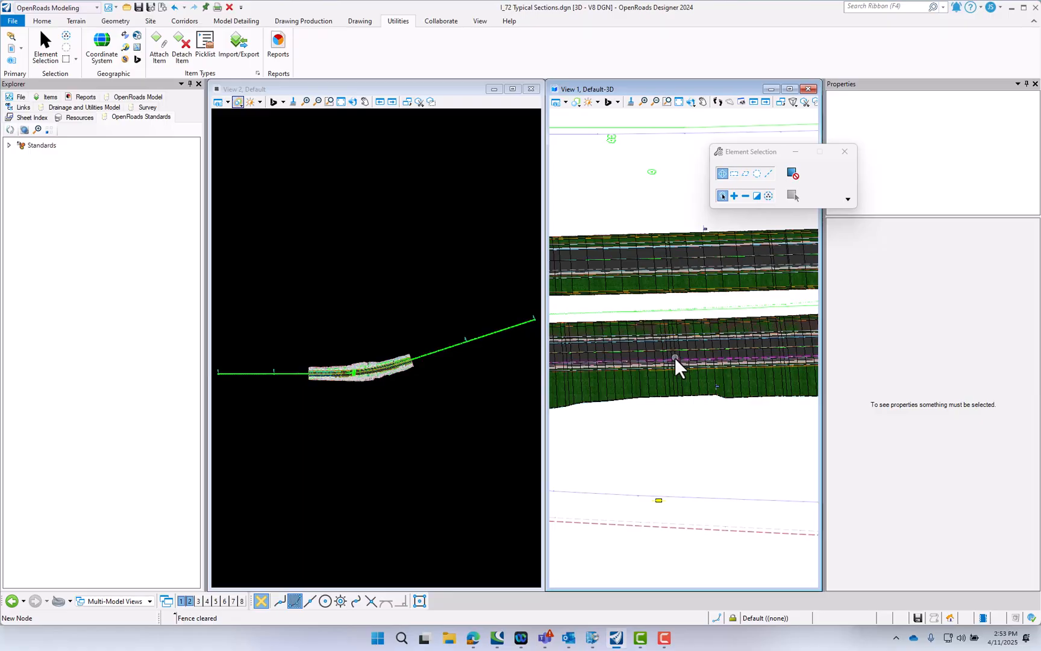
left_click(681, 356)
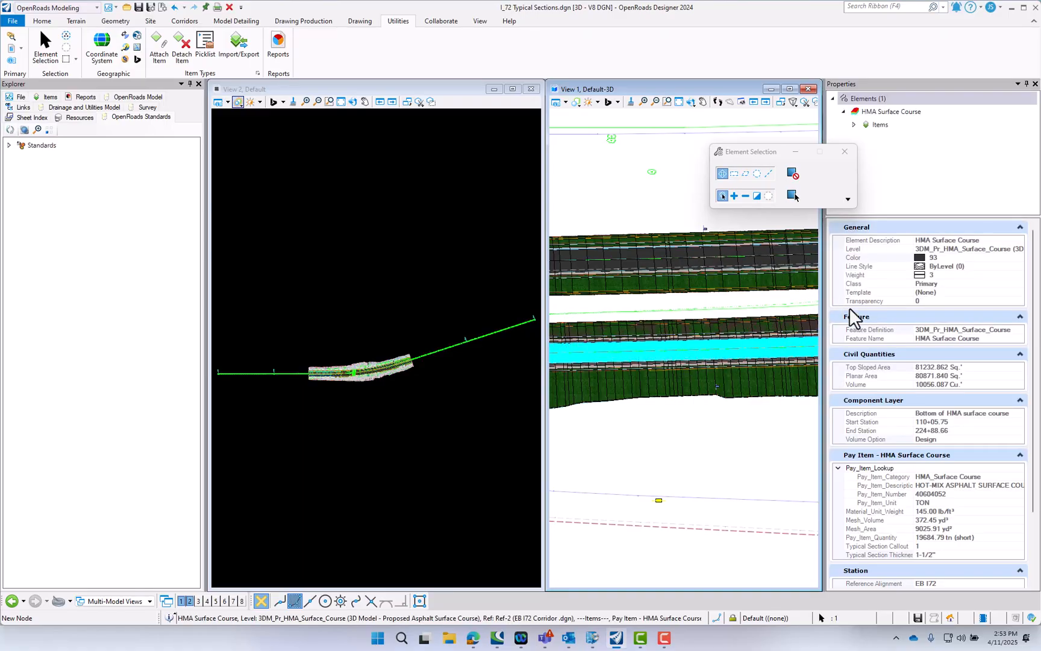
Review the surface course's component layer, pay item, station and typical section callout properties, and clear the selection.
scroll(911, 387, "down", 2)
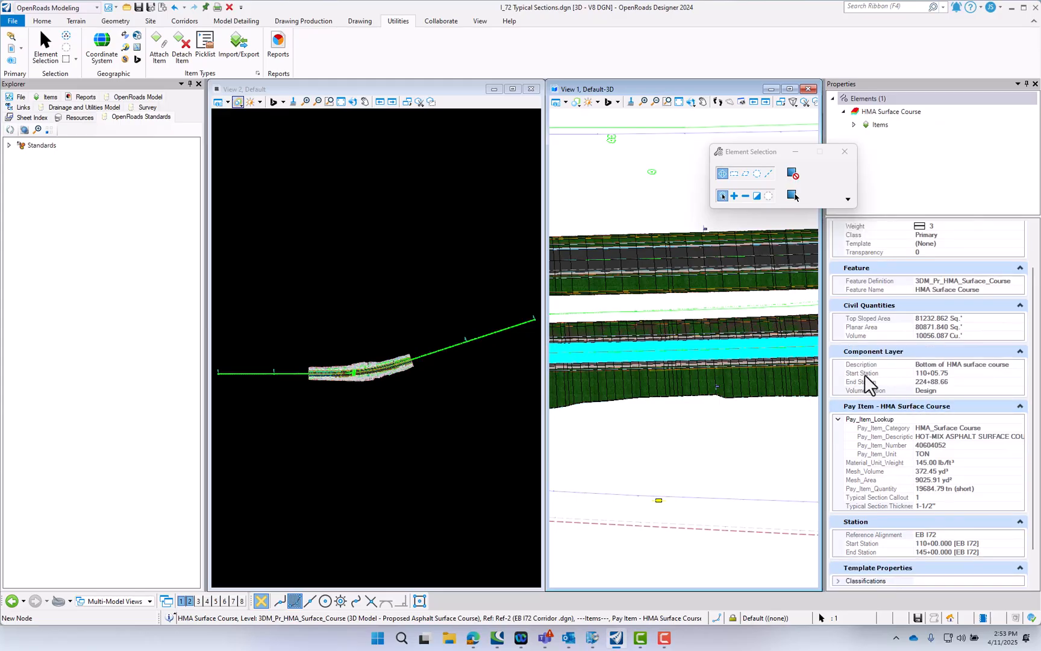
scroll(865, 375, "down", 2)
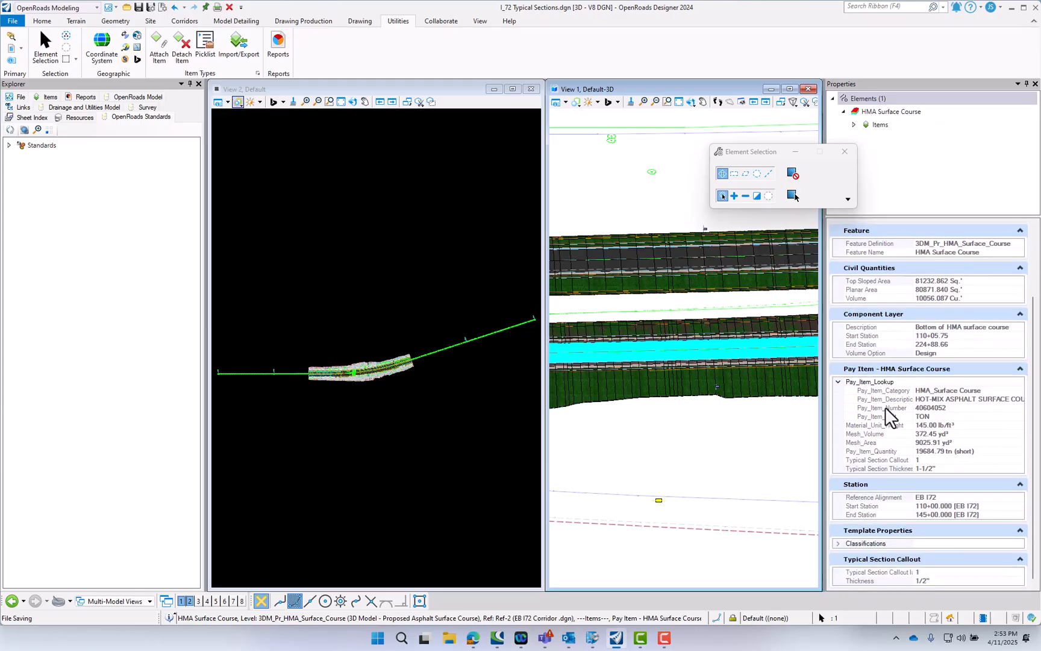
scroll(882, 409, "up", 2)
scroll(872, 386, "down", 2)
scroll(739, 431, "down", 2)
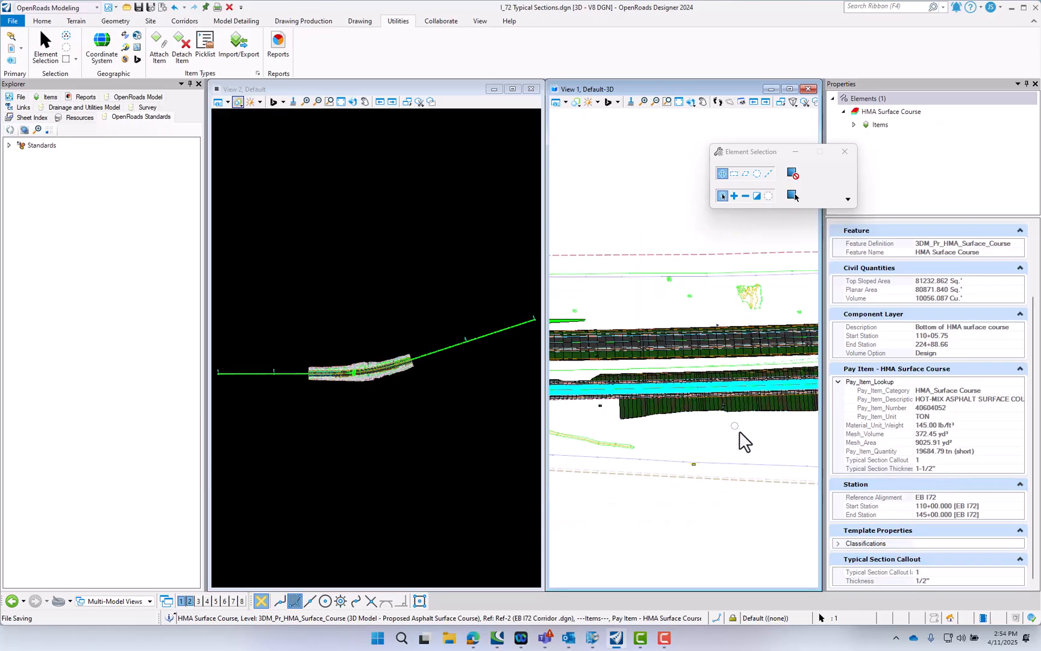
scroll(739, 432, "down", 2)
left_click(746, 445)
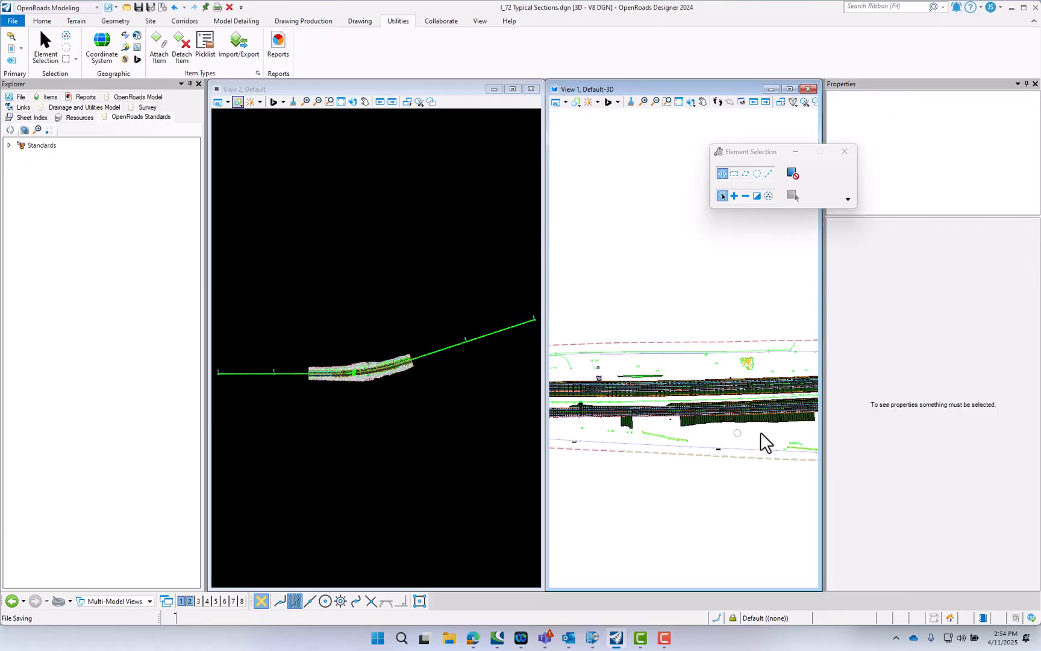
Rotate the 3D view dynamically about the starting end of the eastbound corridor to expose its pavement layers up close.
scroll(781, 432, "down", 3)
scroll(677, 443, "up", 5)
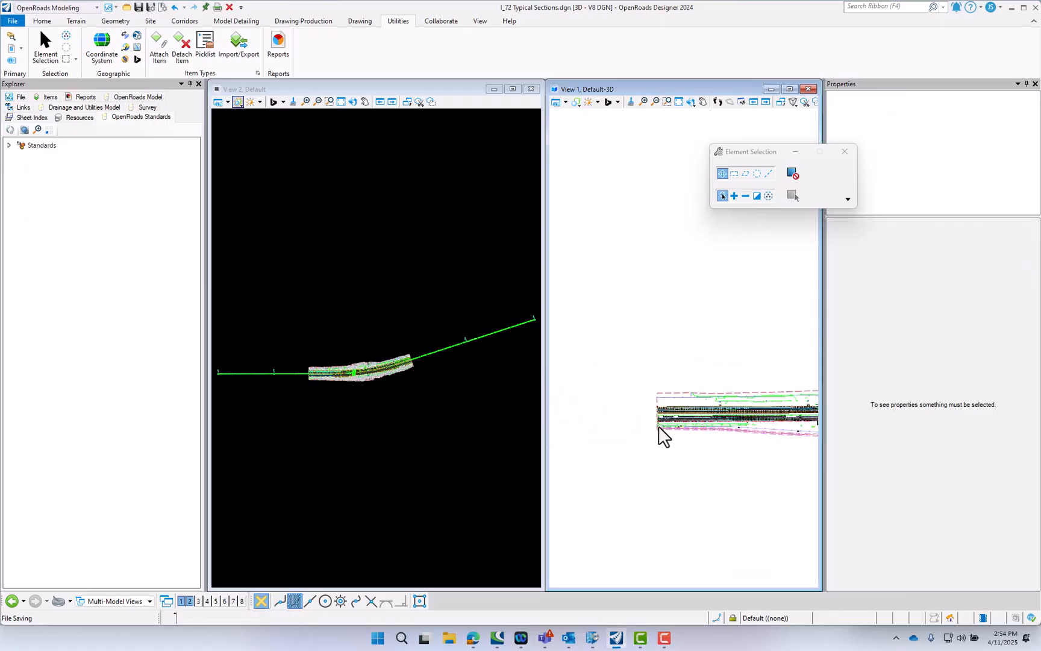
left_click(690, 101)
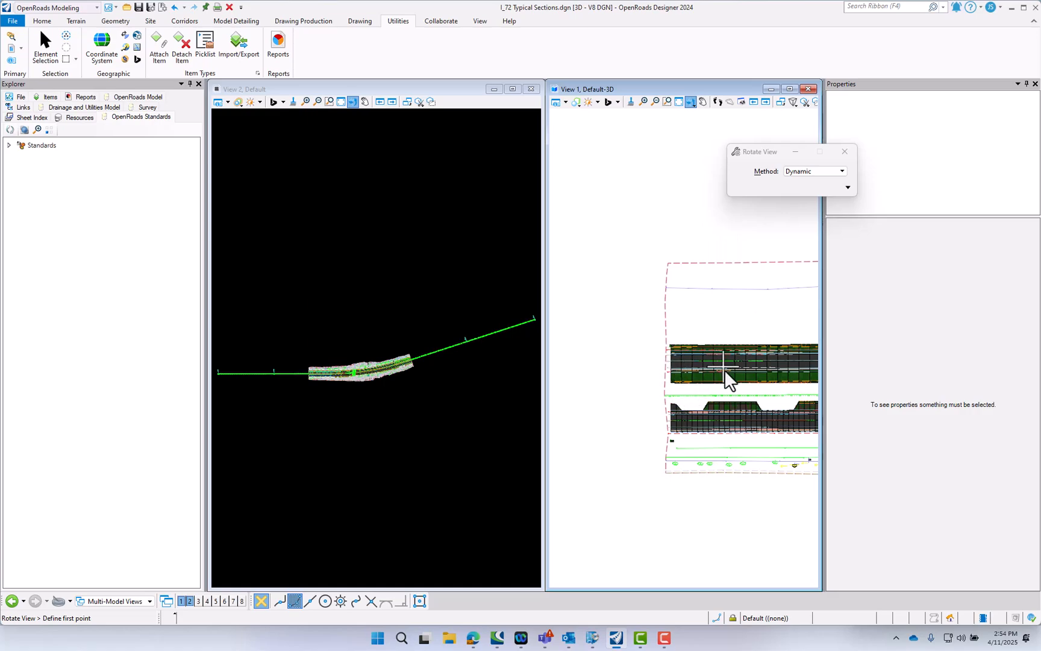
left_click(668, 420)
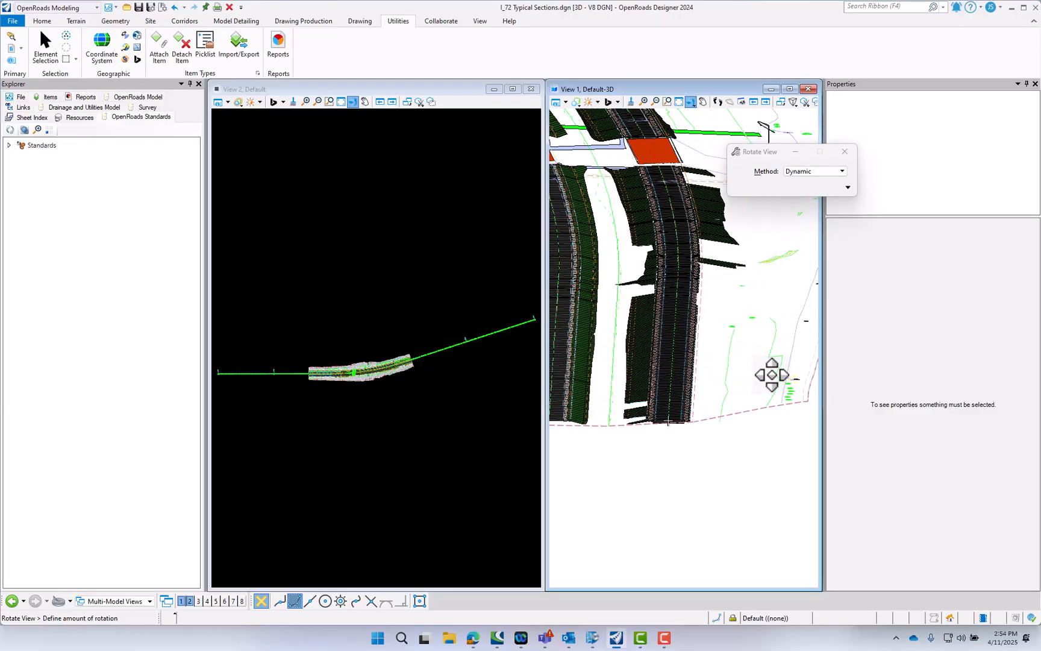
left_click(663, 436)
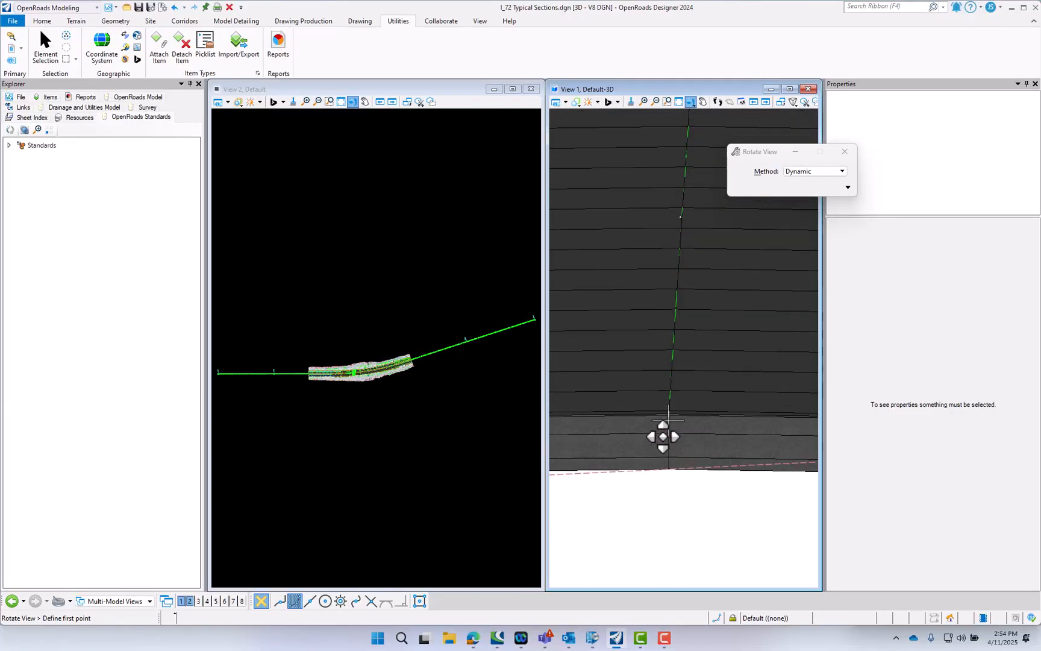
scroll(711, 424, "down", 3)
scroll(715, 435, "up", 4)
scroll(714, 435, "down", 1)
scroll(715, 435, "up", 2)
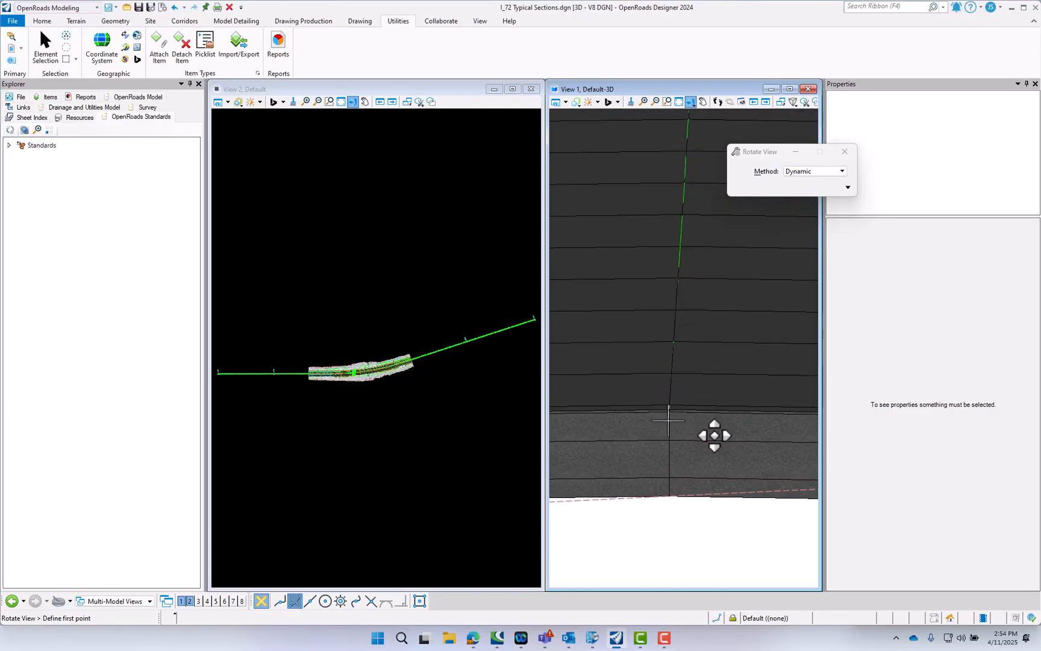
key("Escape")
scroll(691, 415, "up", 3)
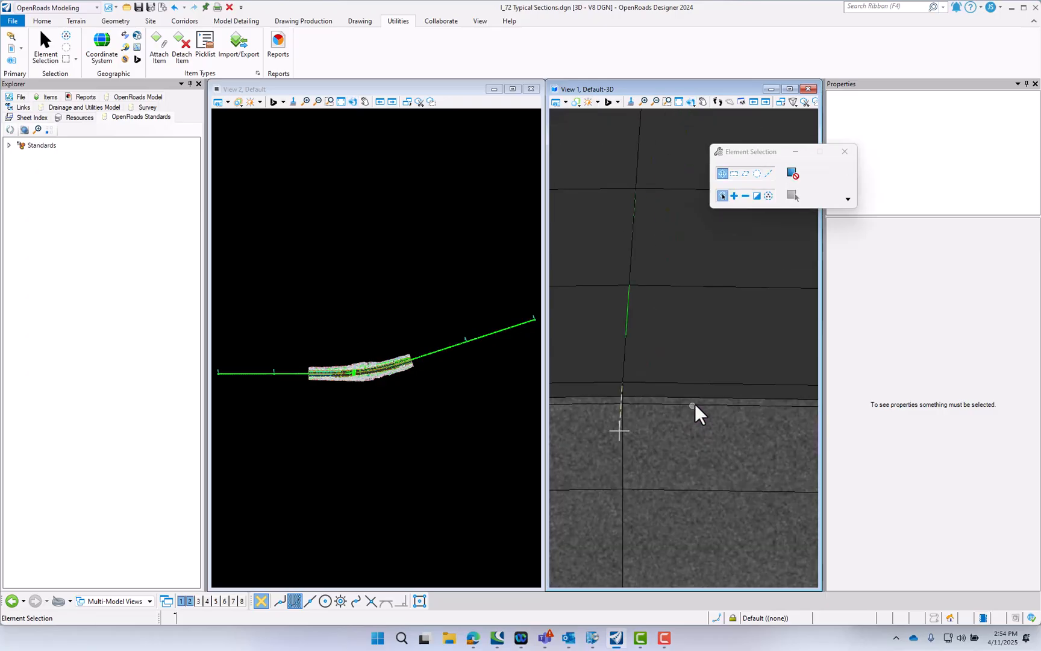
Inspect the pay item and typical section properties of the eastbound HMA binder, base and two subbase layers in turn, and clear the selection.
left_click(701, 401)
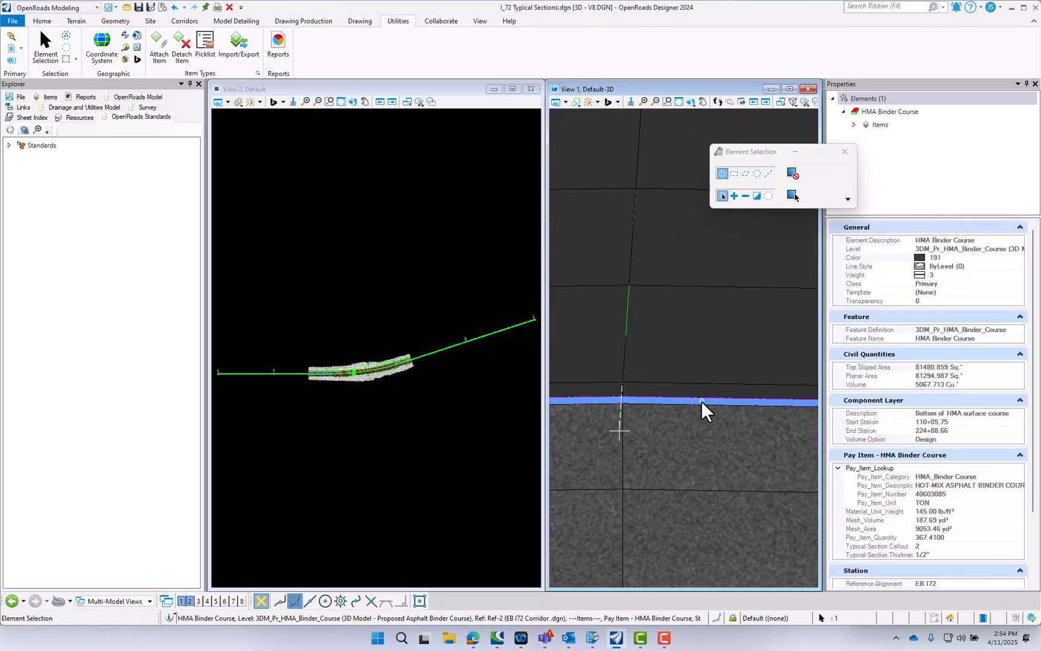
scroll(930, 561, "down", 2)
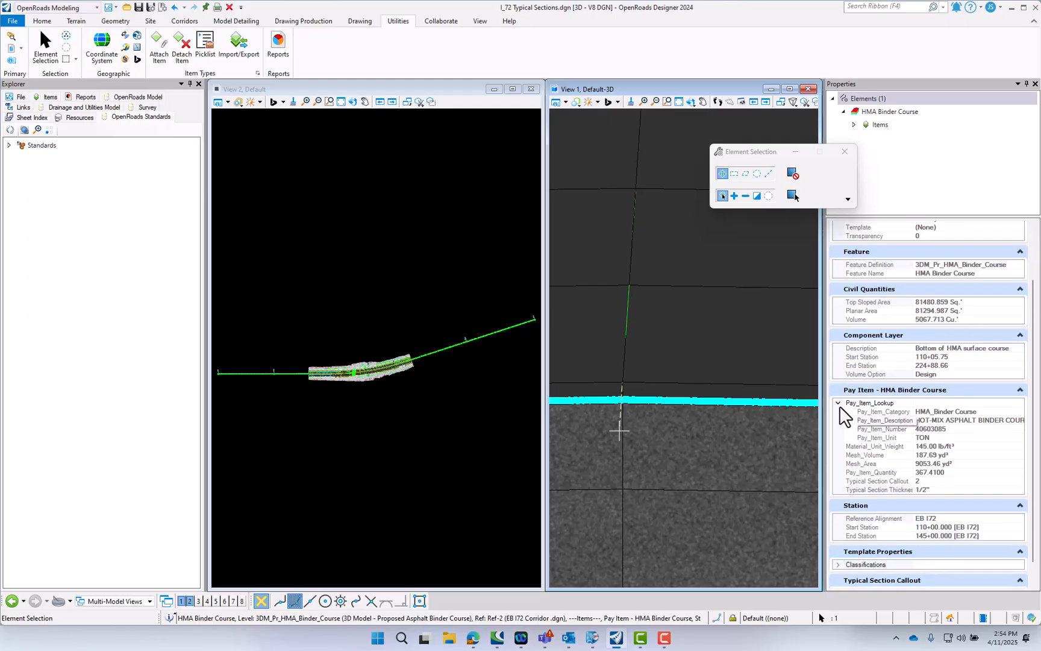
left_click(658, 439)
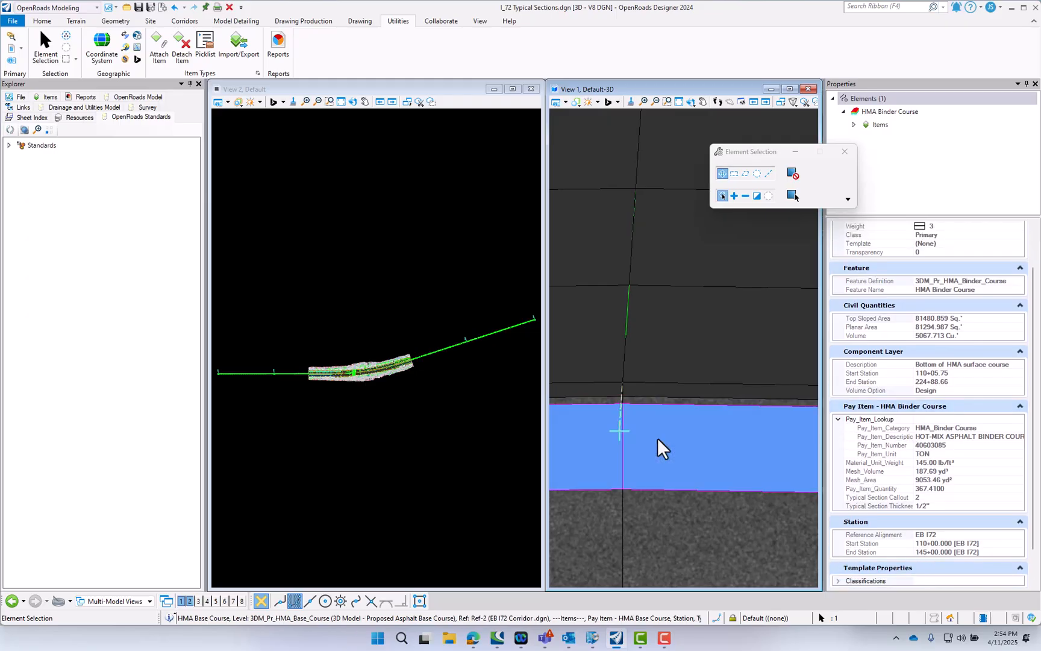
scroll(630, 298, "down", 3)
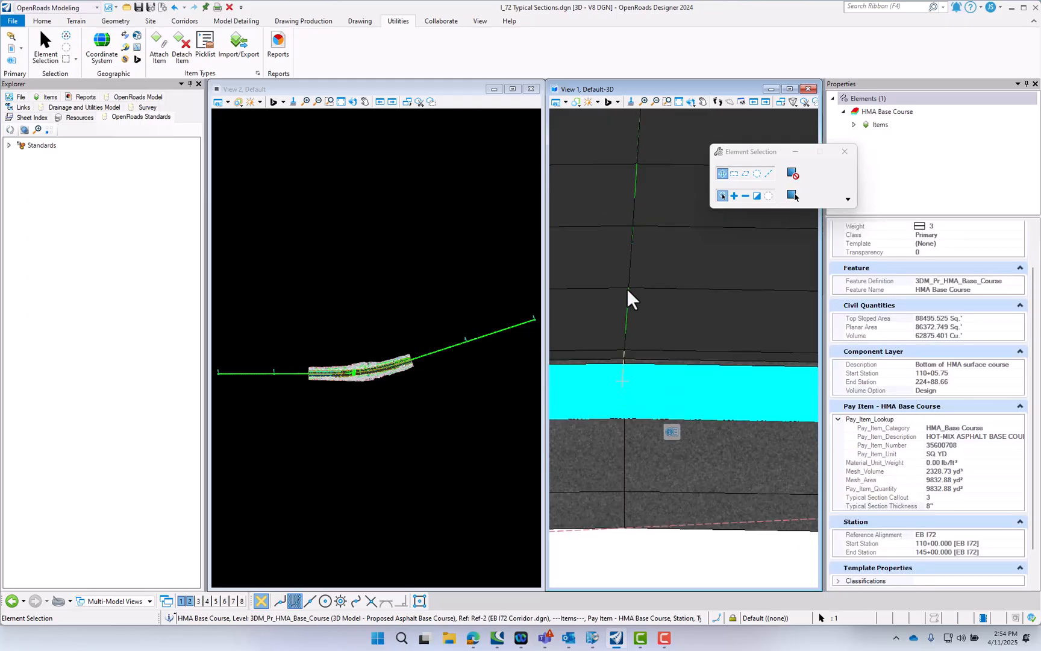
left_click(701, 435)
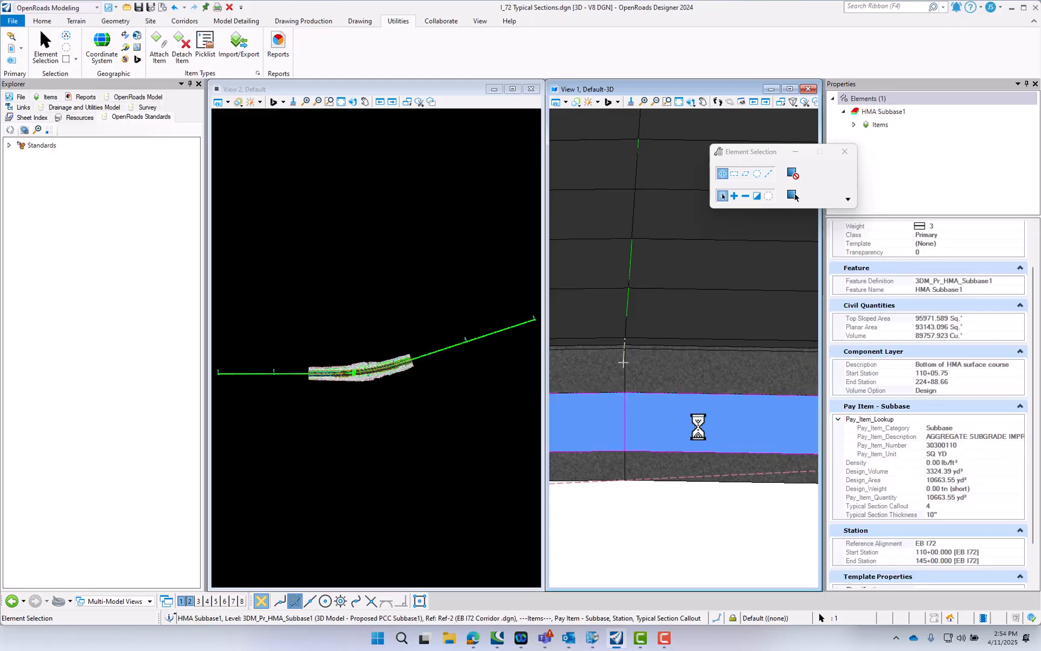
left_click(685, 474)
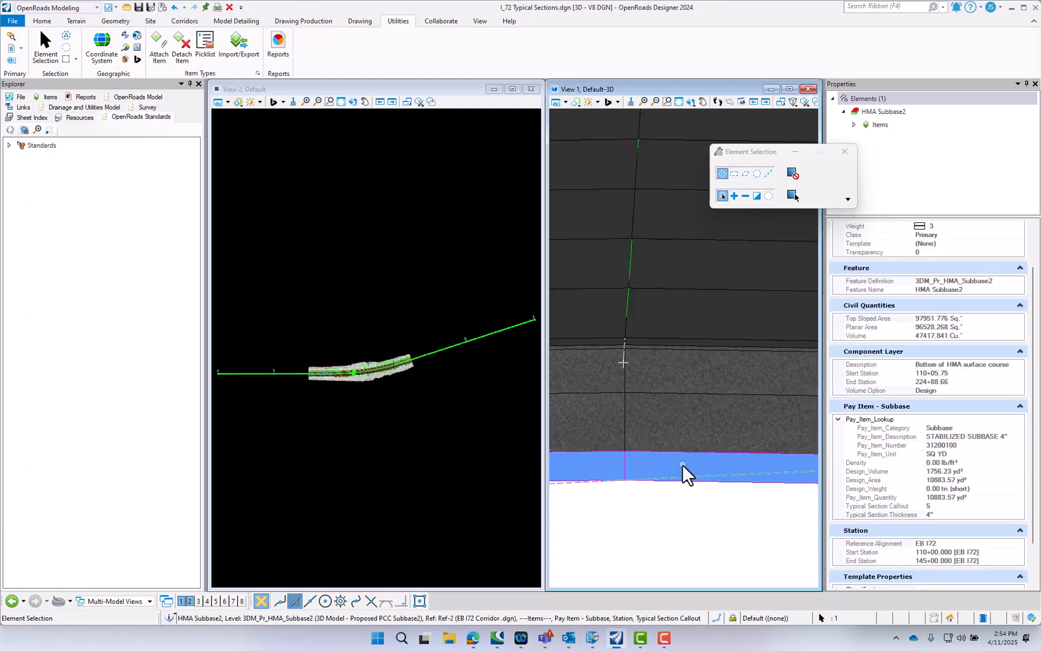
scroll(699, 420, "down", 1)
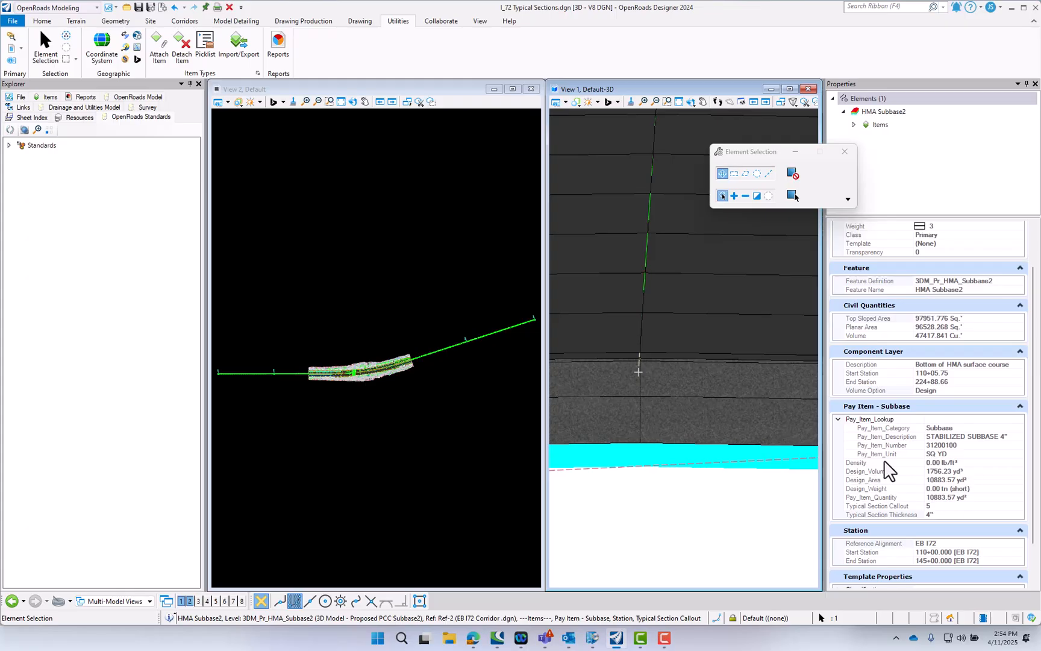
left_click(714, 500)
scroll(747, 409, "down", 2)
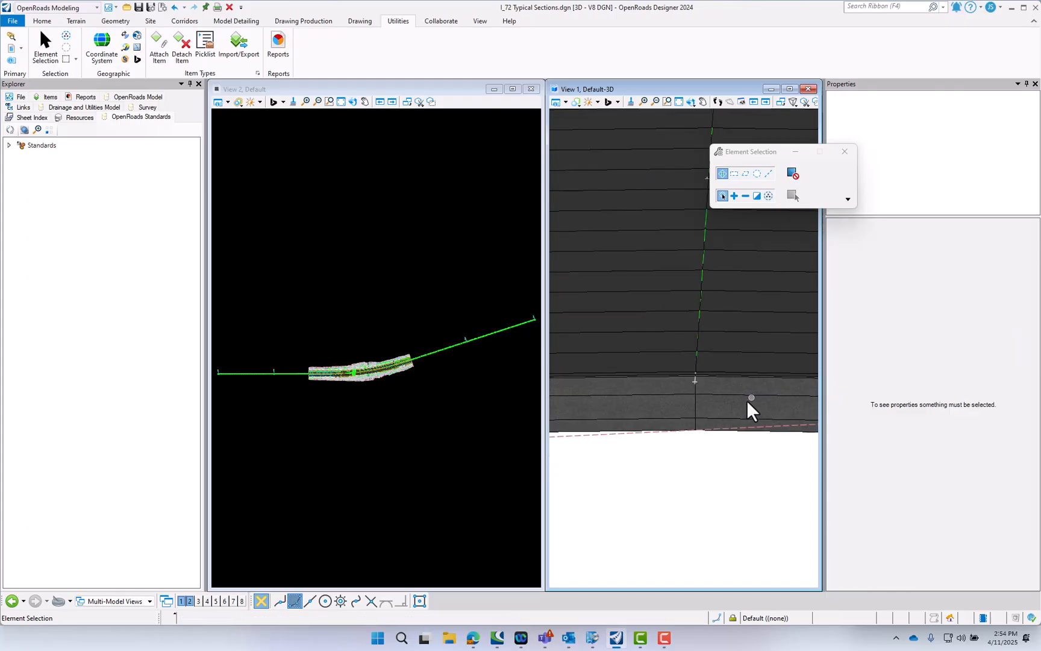
Check the pay item and typical section callout properties of the westbound corridor's HMA Surface Course, and clear the selection.
scroll(702, 459, "down", 5)
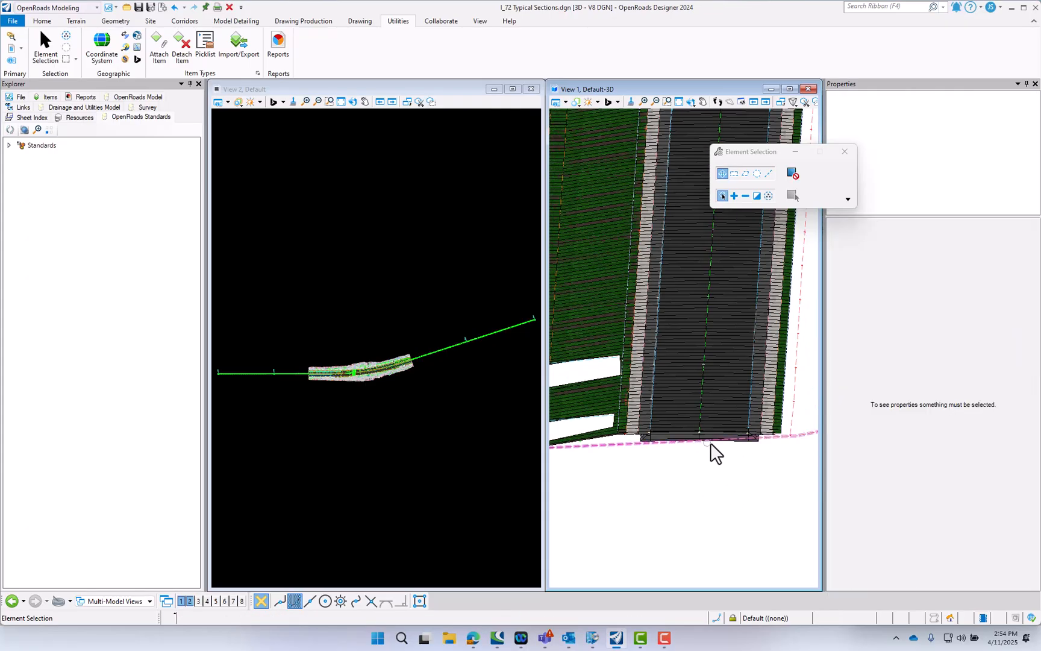
scroll(643, 431, "up", 5)
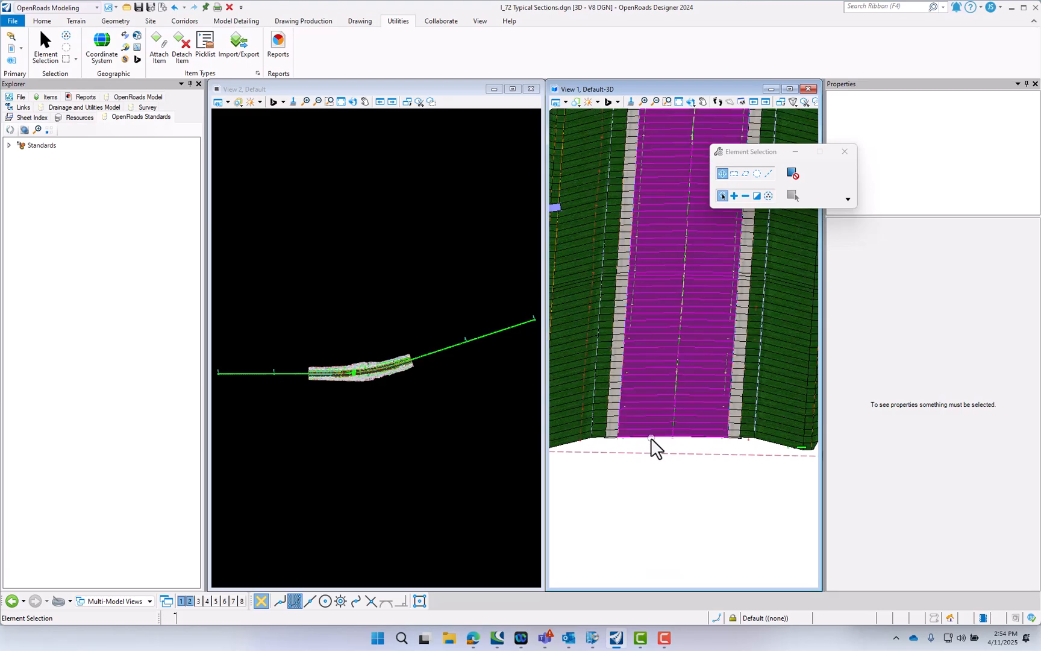
left_click(652, 428)
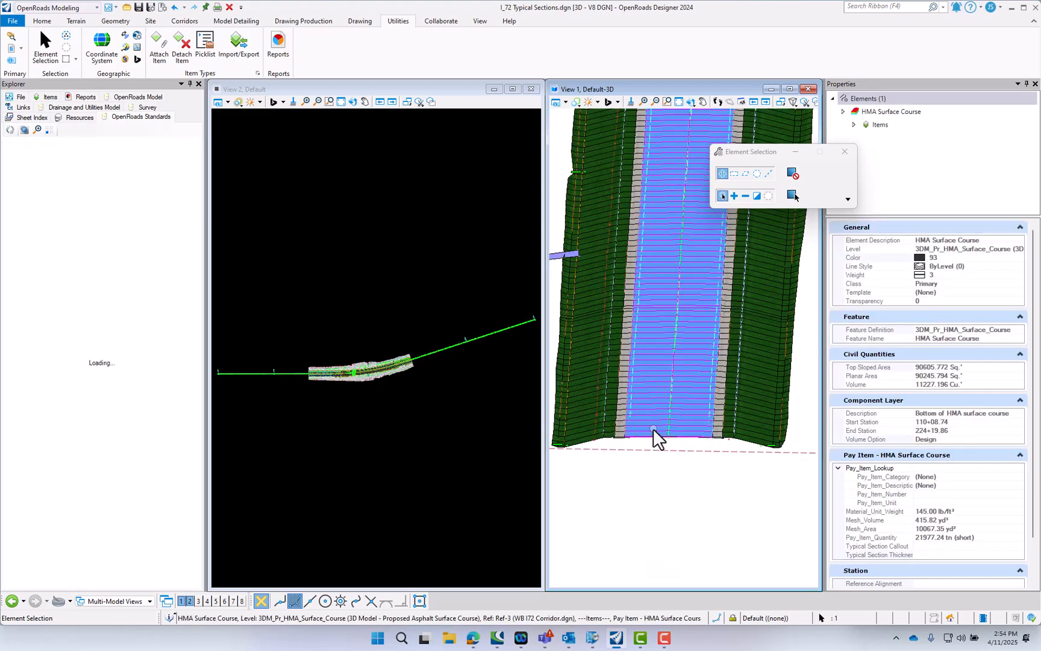
scroll(747, 513, "down", 1)
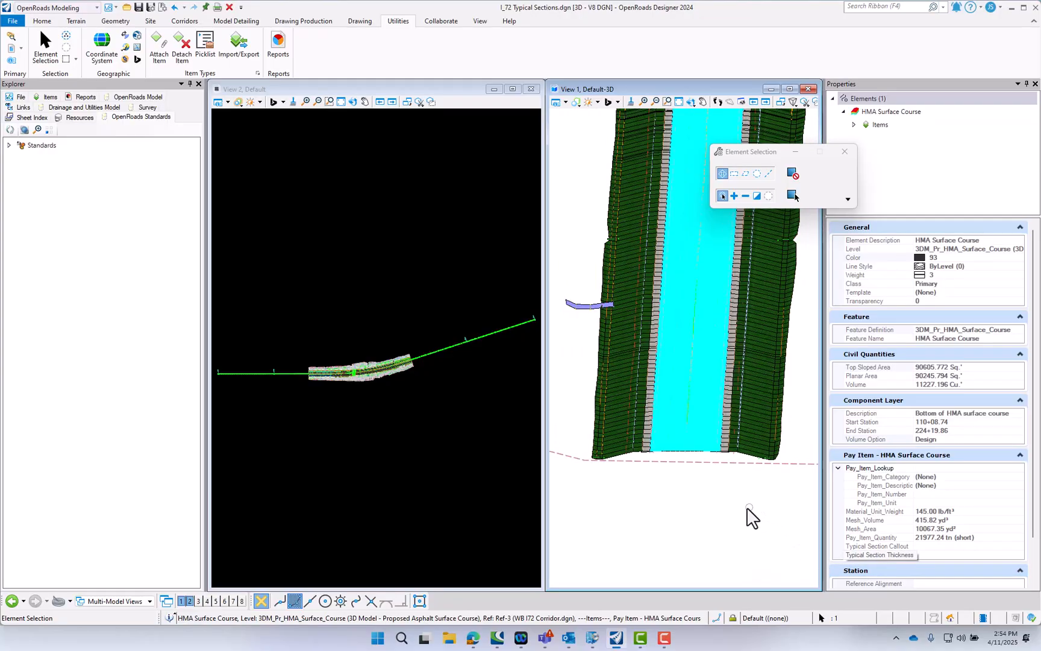
left_click(681, 503)
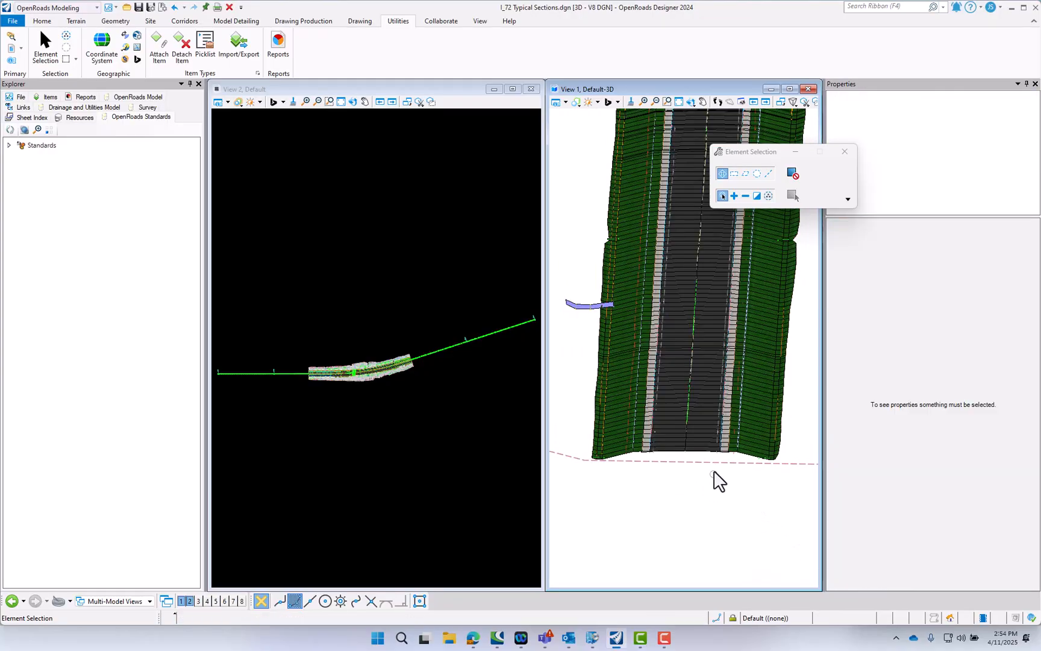
Narrow the Properties pane to give the plan and 3D views more width.
scroll(714, 481, "up", 2)
scroll(712, 464, "down", 3)
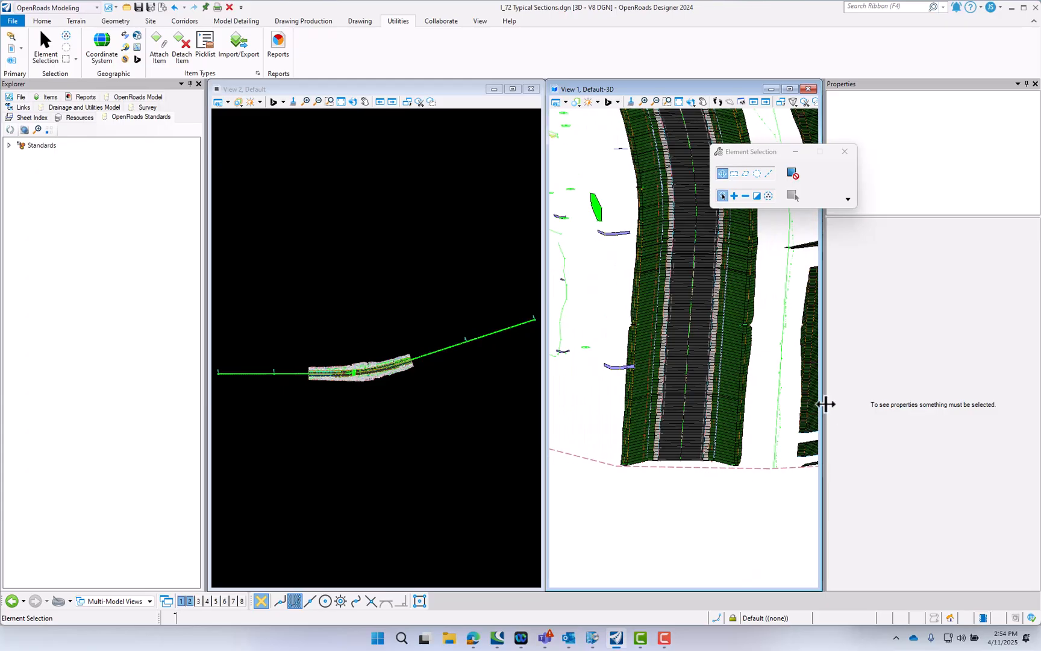
left_click_drag(826, 404, 946, 408)
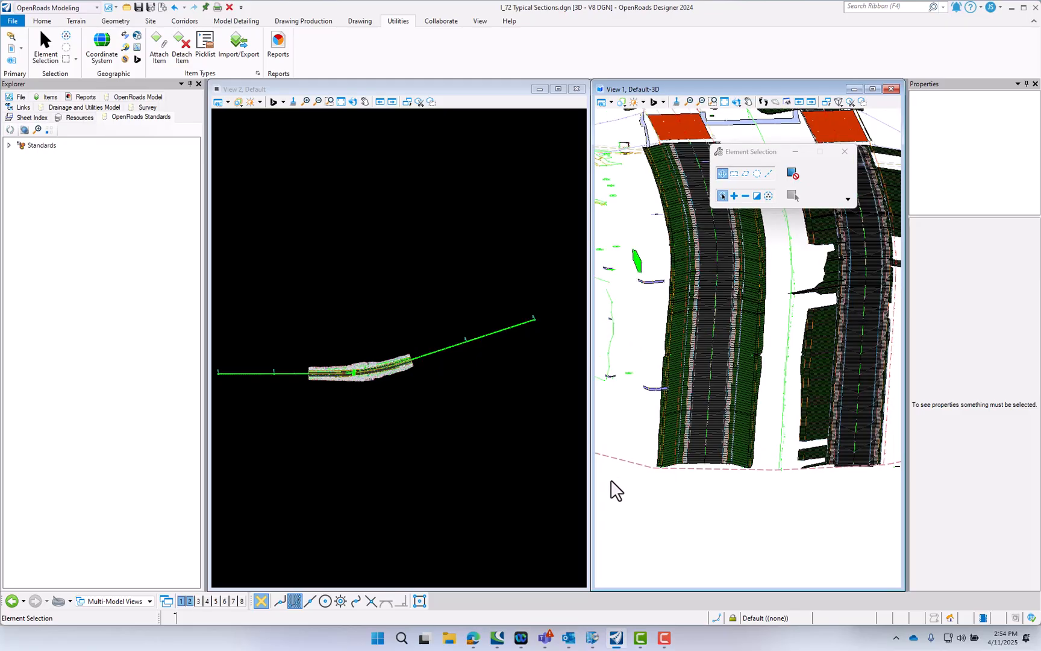
scroll(614, 490, "down", 1)
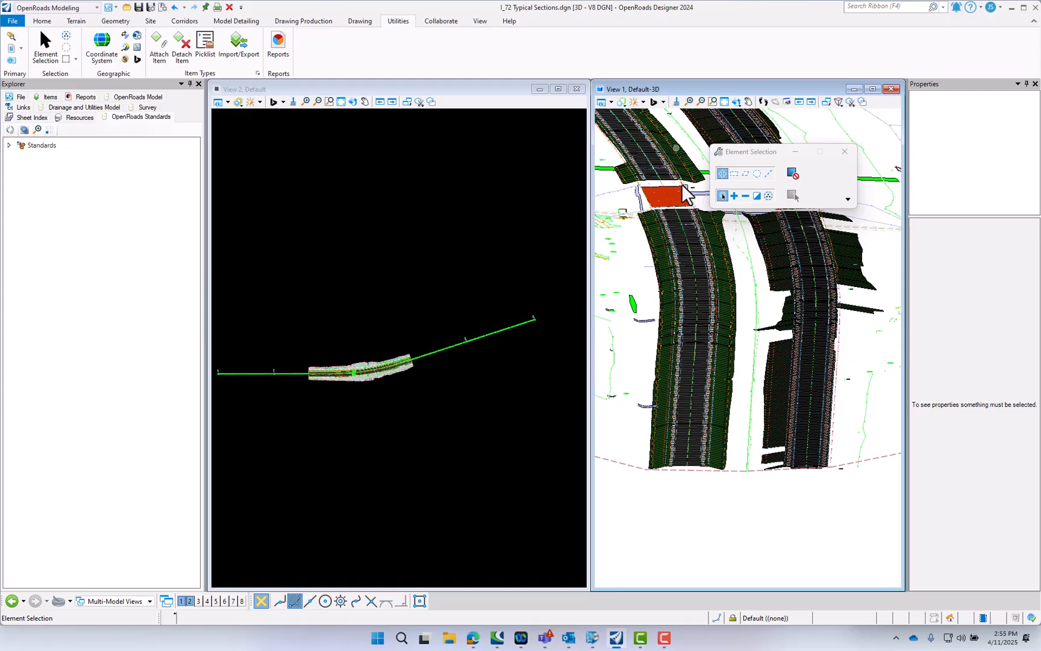
scroll(715, 467, "down", 3)
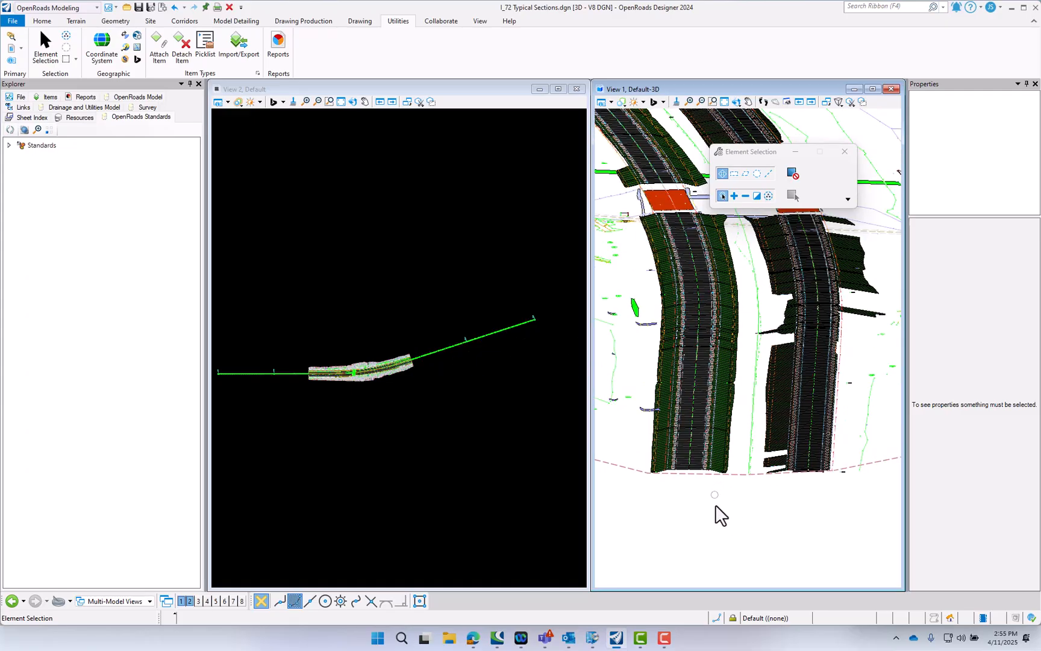
scroll(697, 314, "up", 5)
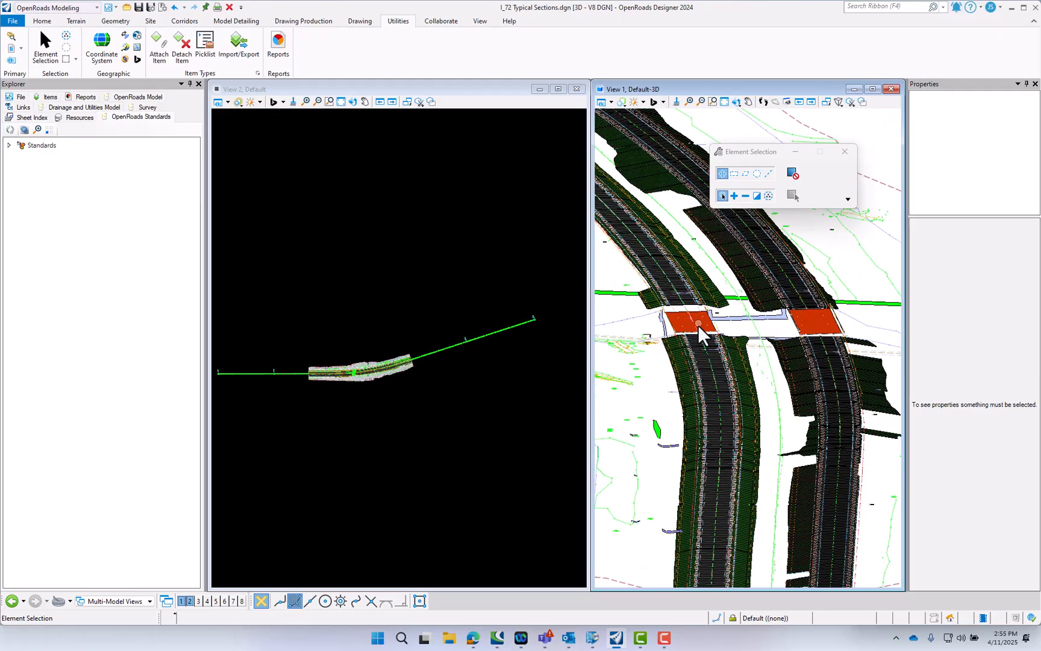
Turn off the levels of the bridge deck shape and the light-blue shape beside it in the 3D view.
scroll(699, 321, "up", 1)
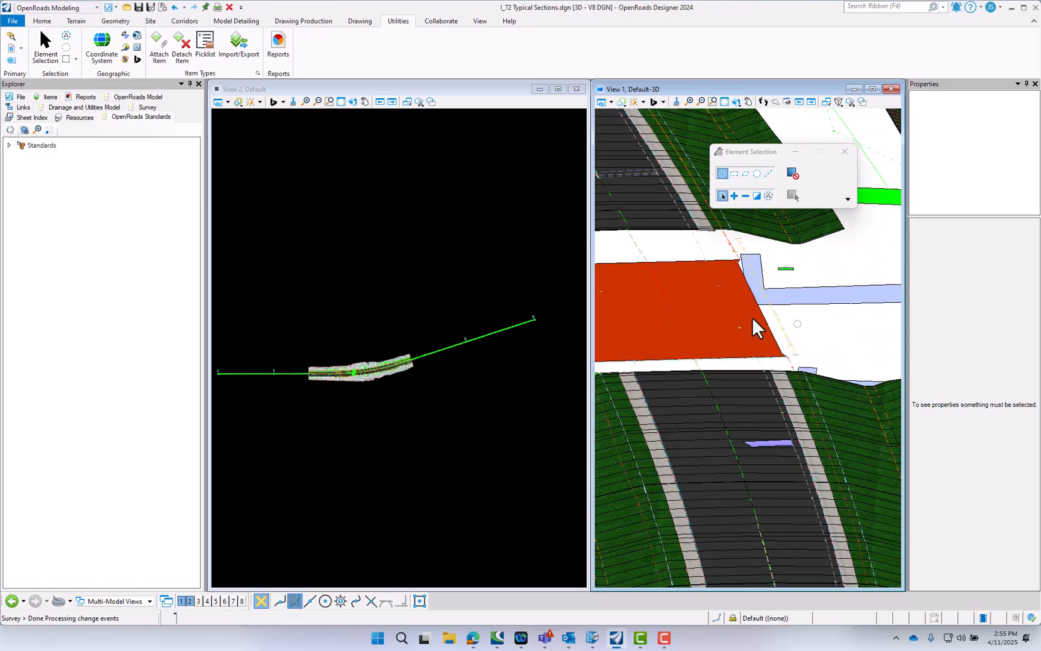
right_click(723, 315)
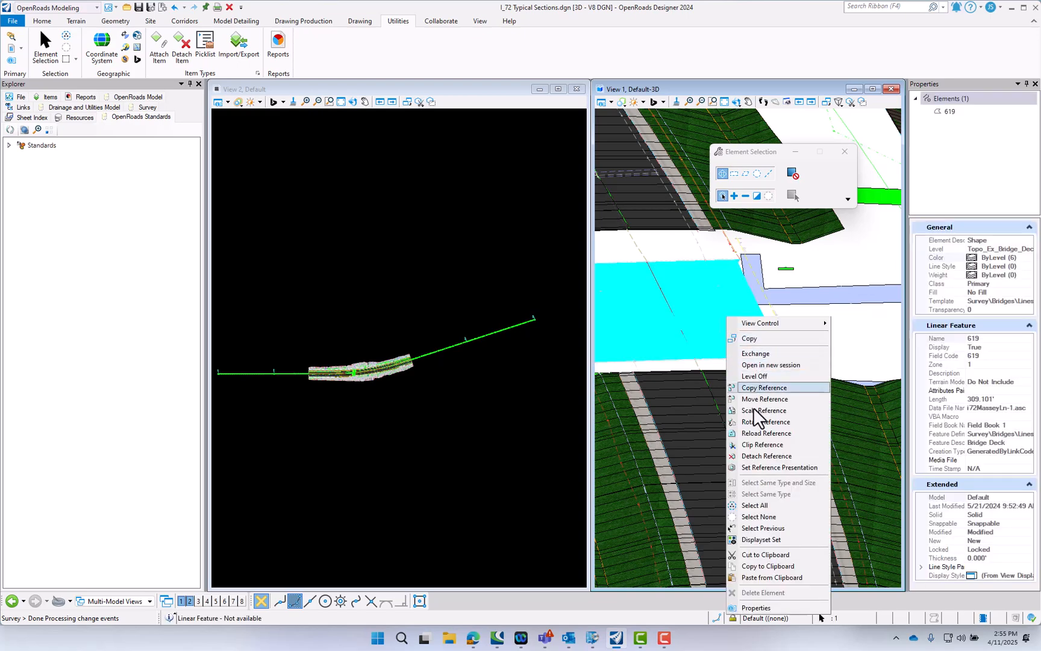
left_click(767, 377)
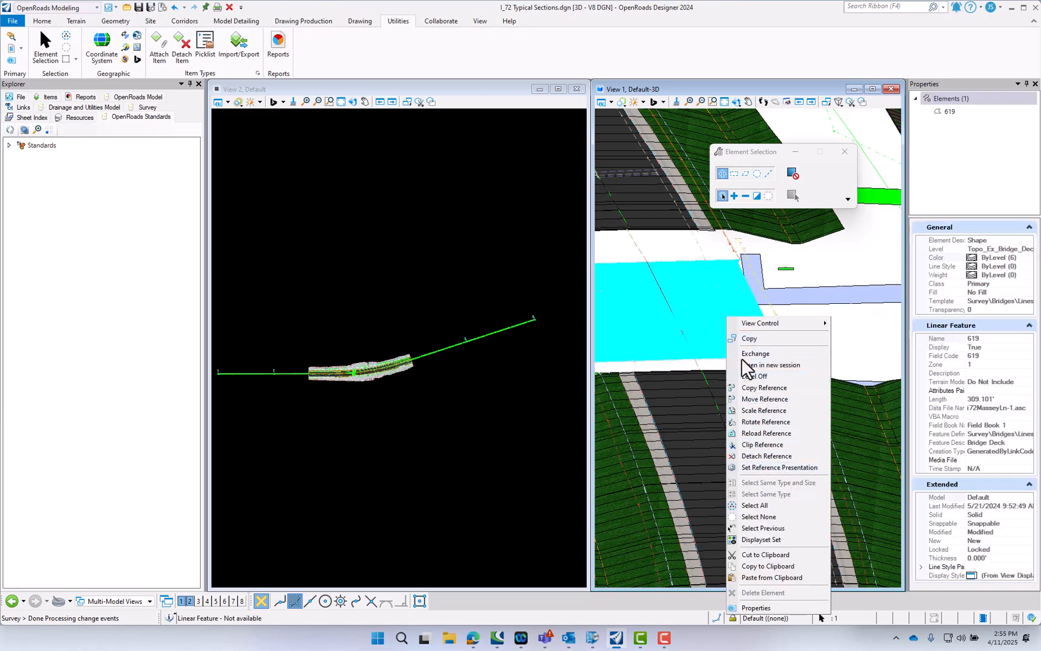
left_click(719, 327)
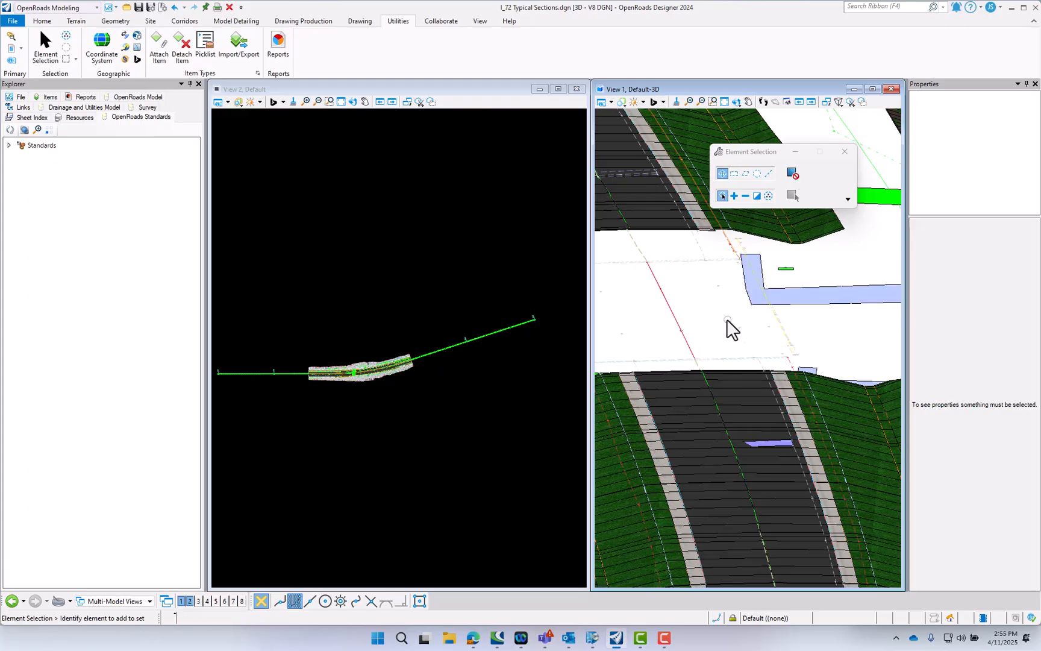
right_click(728, 322)
left_click(756, 422)
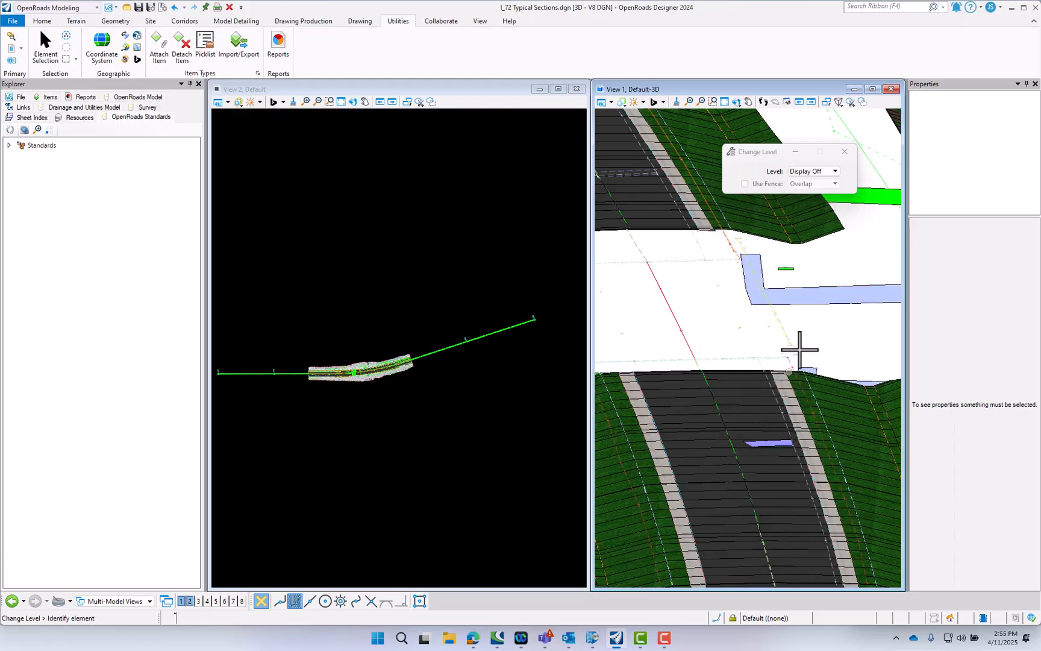
left_click(811, 300)
scroll(775, 318, "down", 3)
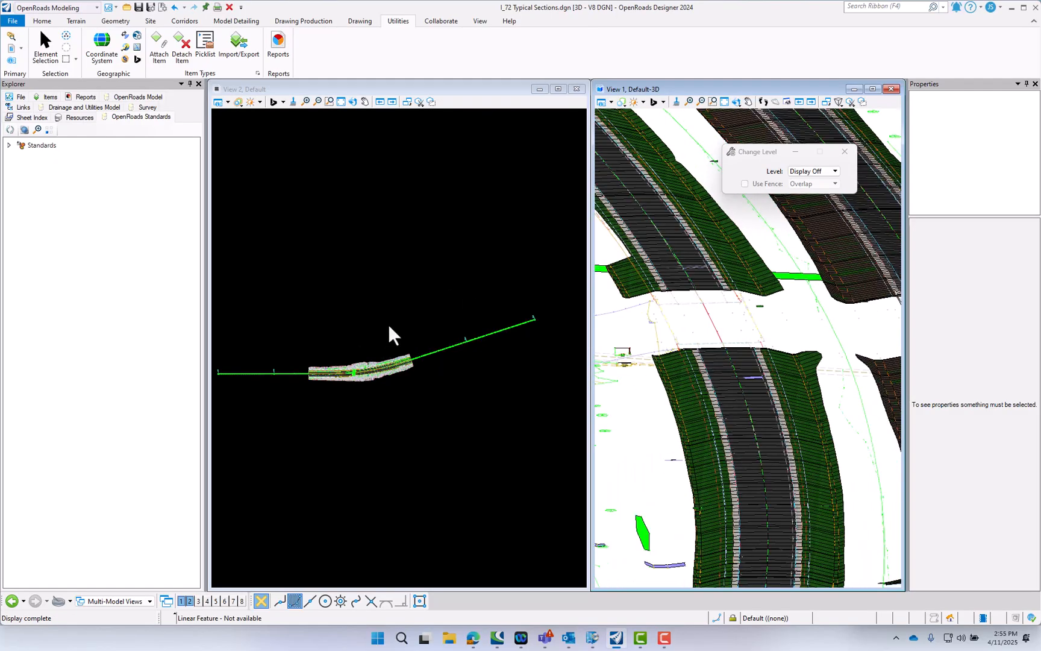
Attach EB_Br_Clipping Shape.dgn, EB_I72 Bridge.dgn, WB_172 Bridge.dgn and WB_Bridge Clipping Shape.dgn from the Bridge folder as references to the 2D Default model.
left_click(302, 284)
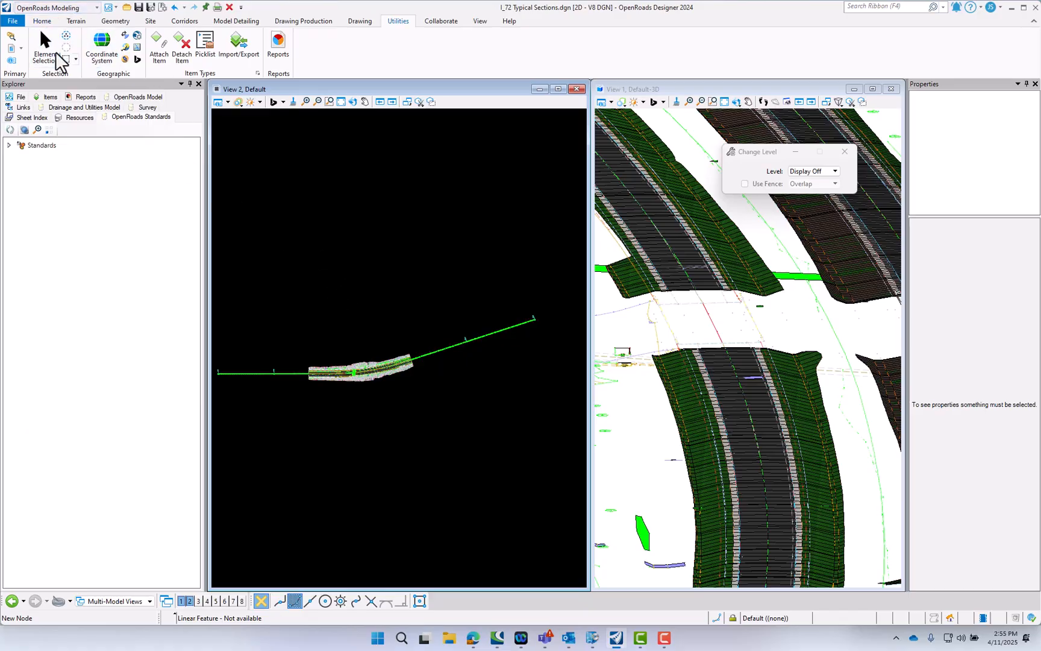
left_click(12, 48)
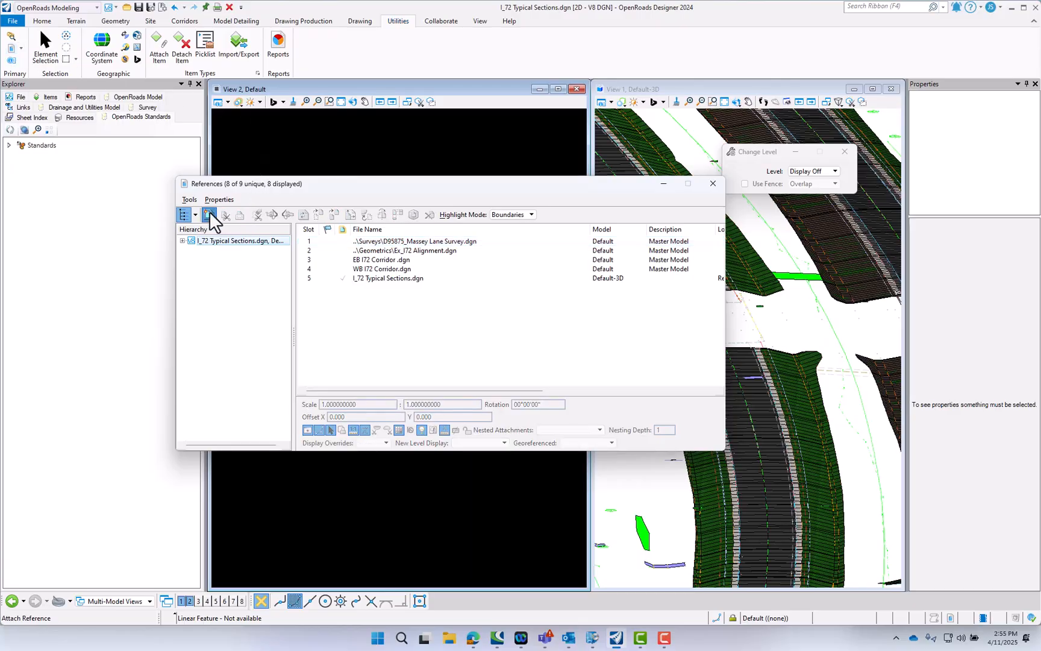
left_click(209, 215)
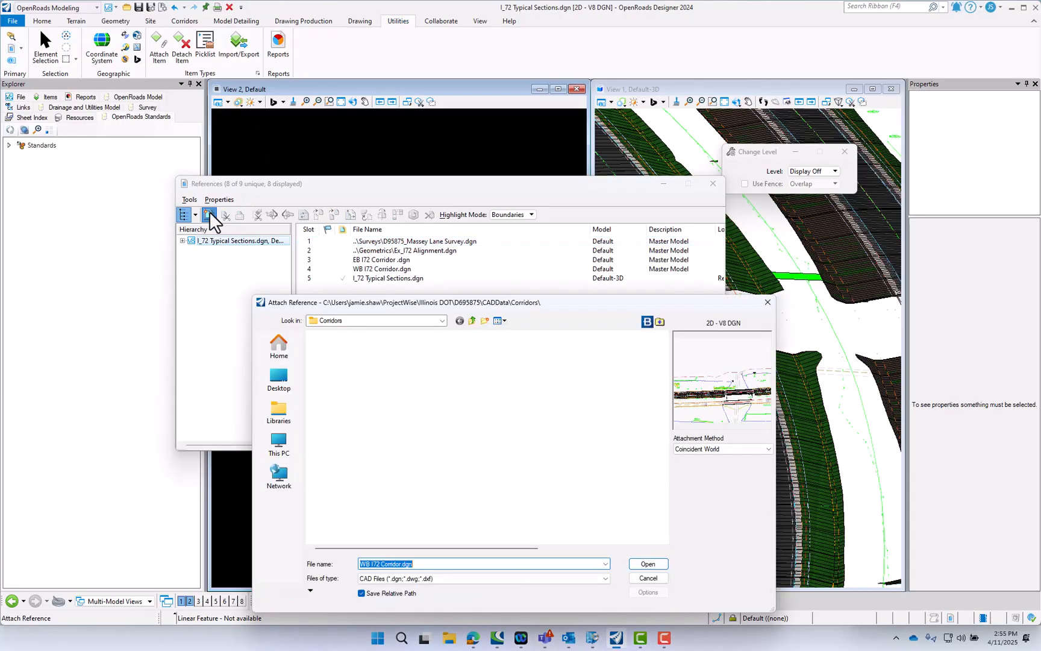
left_click(471, 320)
double_click(323, 360)
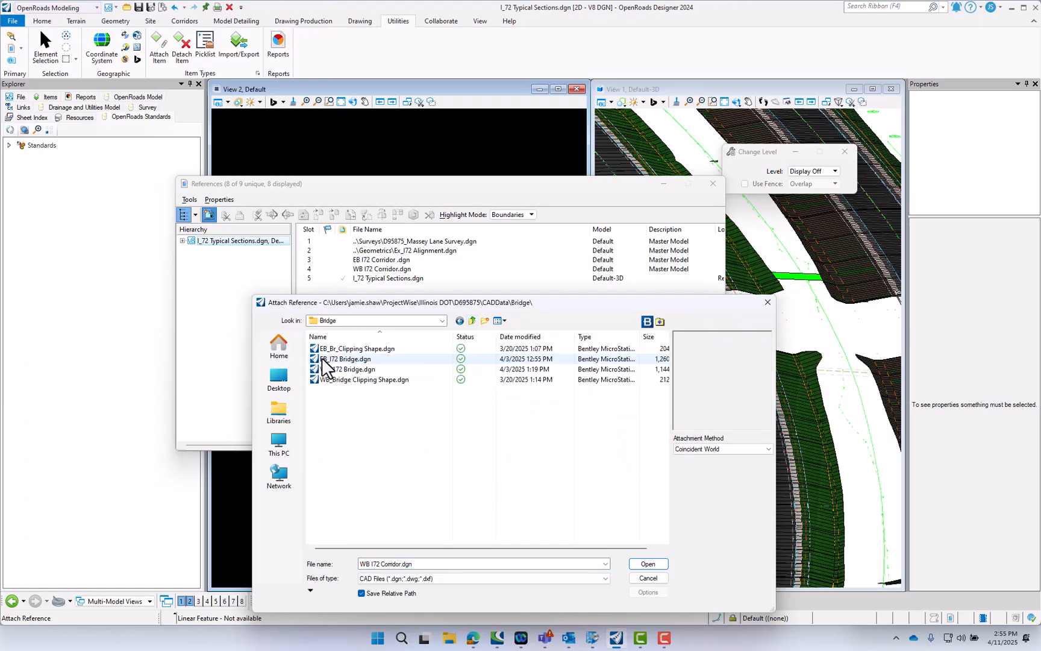
left_click(362, 351)
left_click(365, 360, "ctrl")
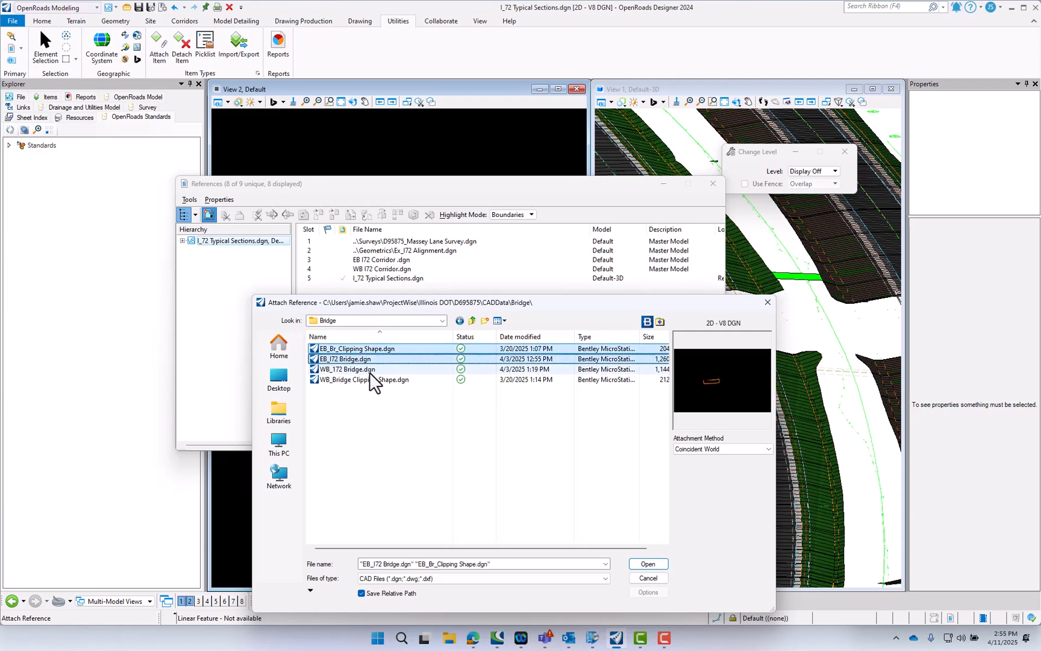
left_click(370, 371, "ctrl")
left_click(371, 380, "ctrl")
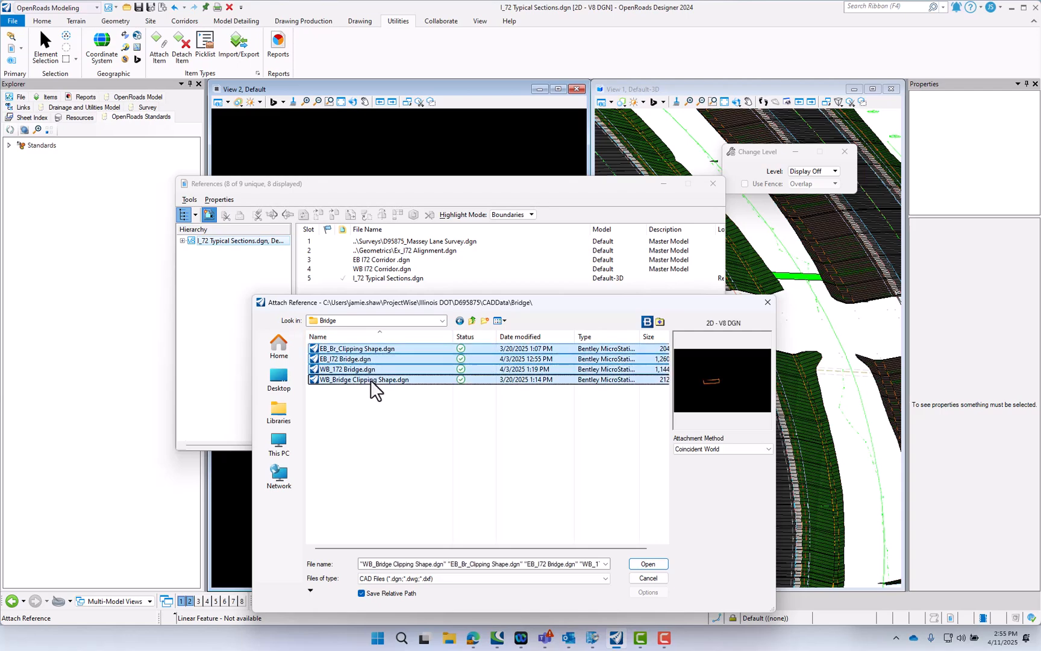
left_click(642, 562)
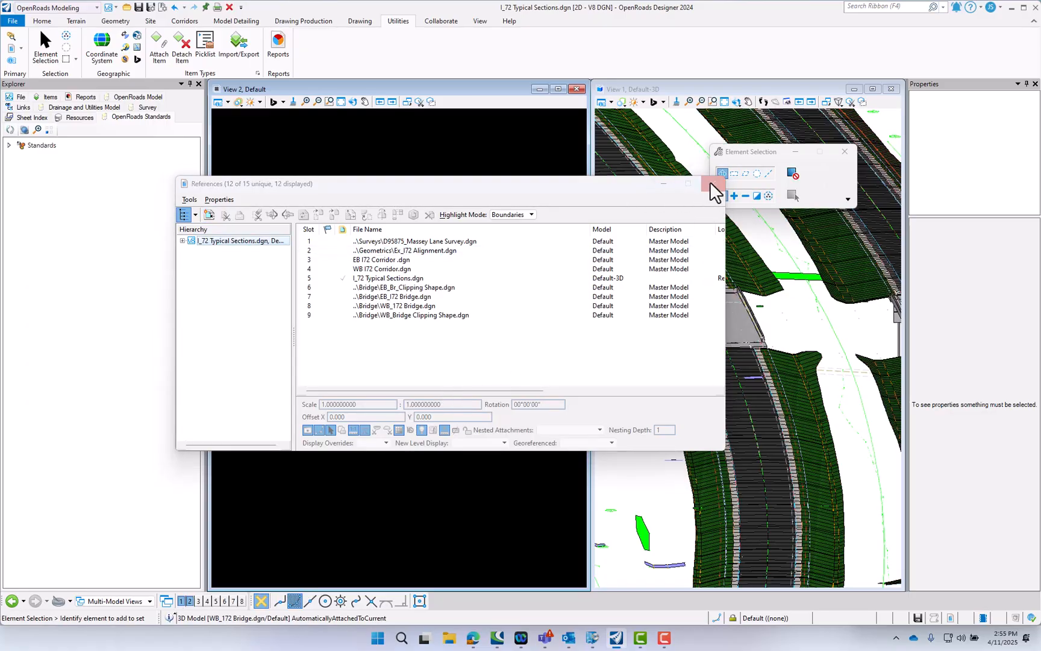
left_click(711, 181)
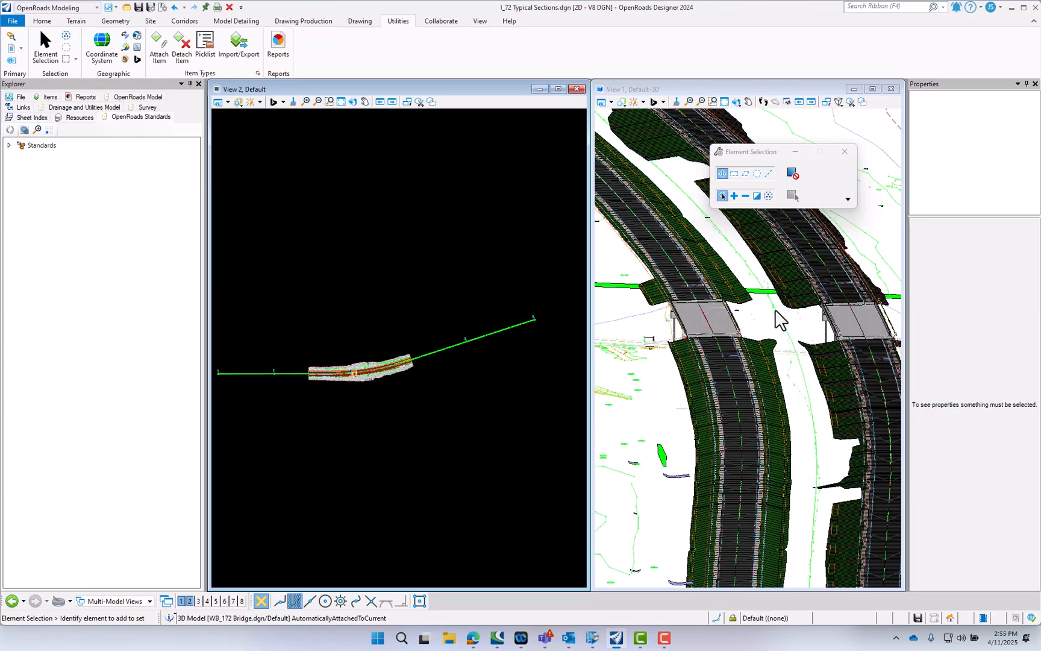
scroll(764, 303, "down", 3)
scroll(764, 304, "down", 3)
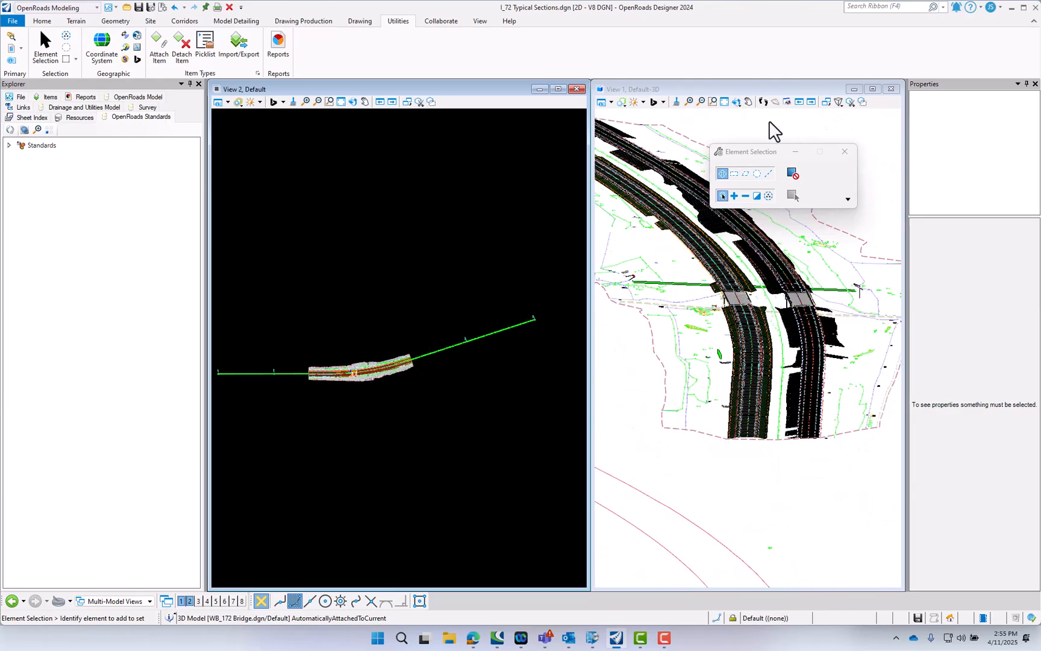
left_click(736, 101)
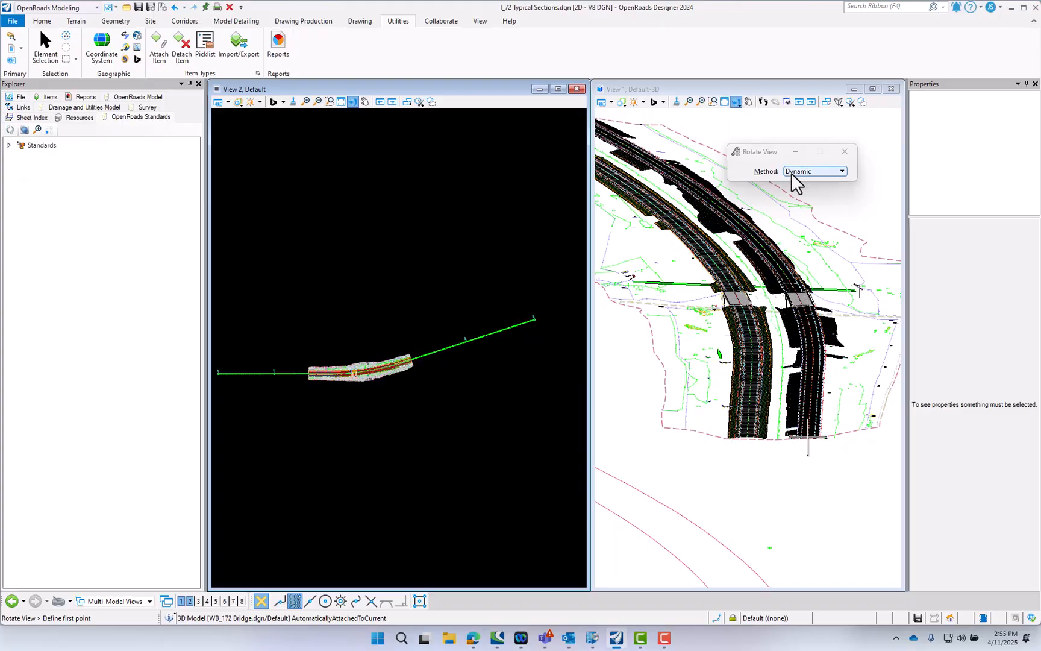
left_click(794, 172)
left_click(758, 92)
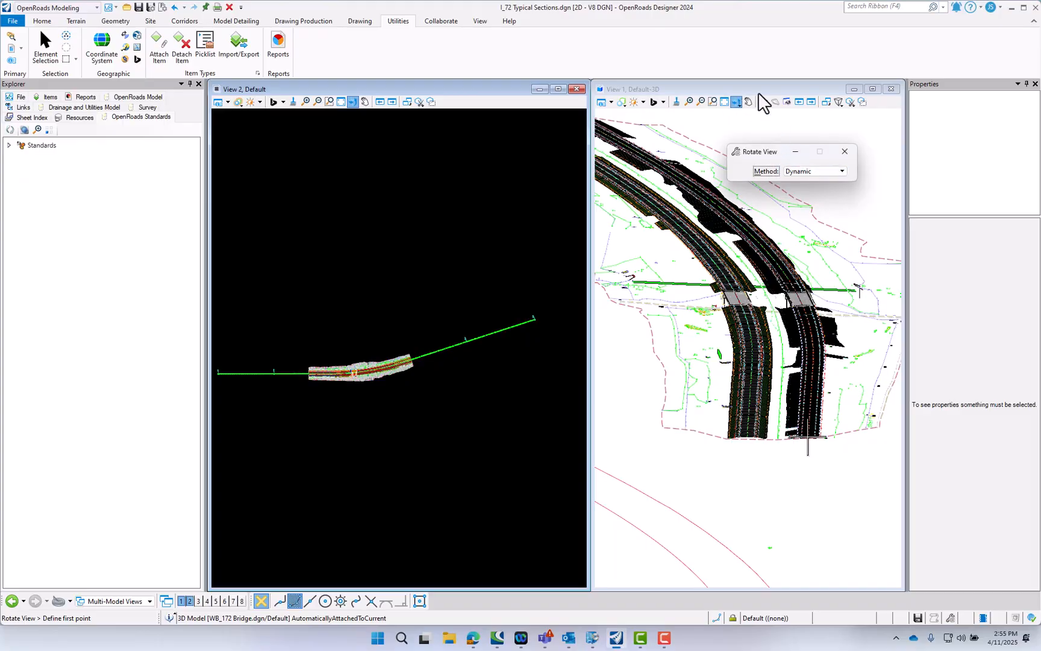
Rotate the 3D view to Top, fit all files in it, and make the plan view active with Element Selection.
left_click(764, 88)
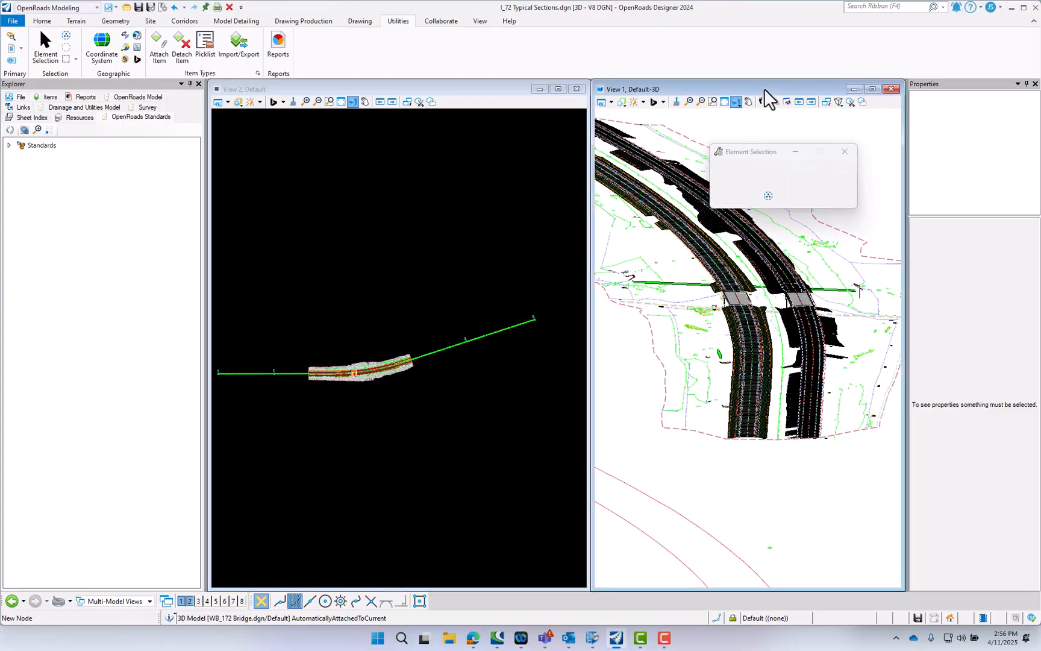
left_click(738, 103)
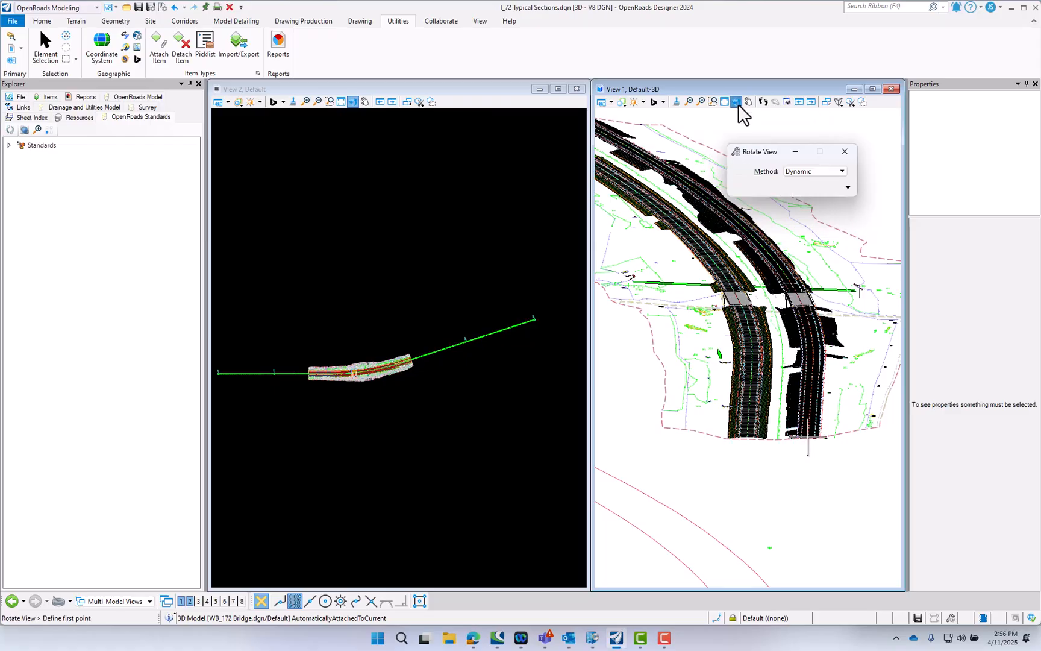
left_click(797, 172)
left_click(809, 191)
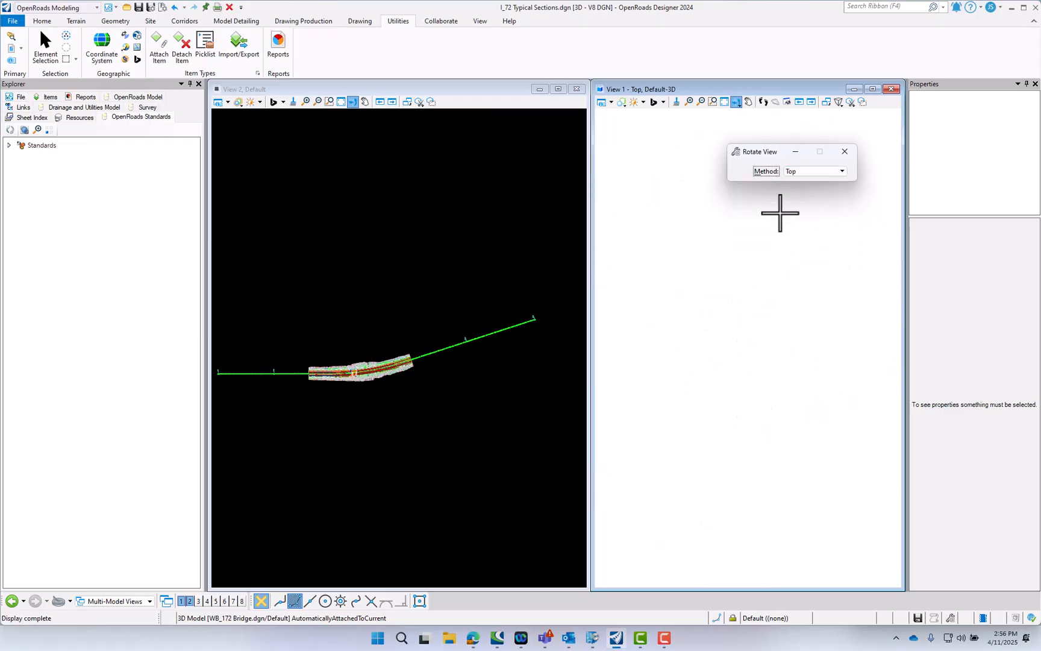
left_click(725, 102)
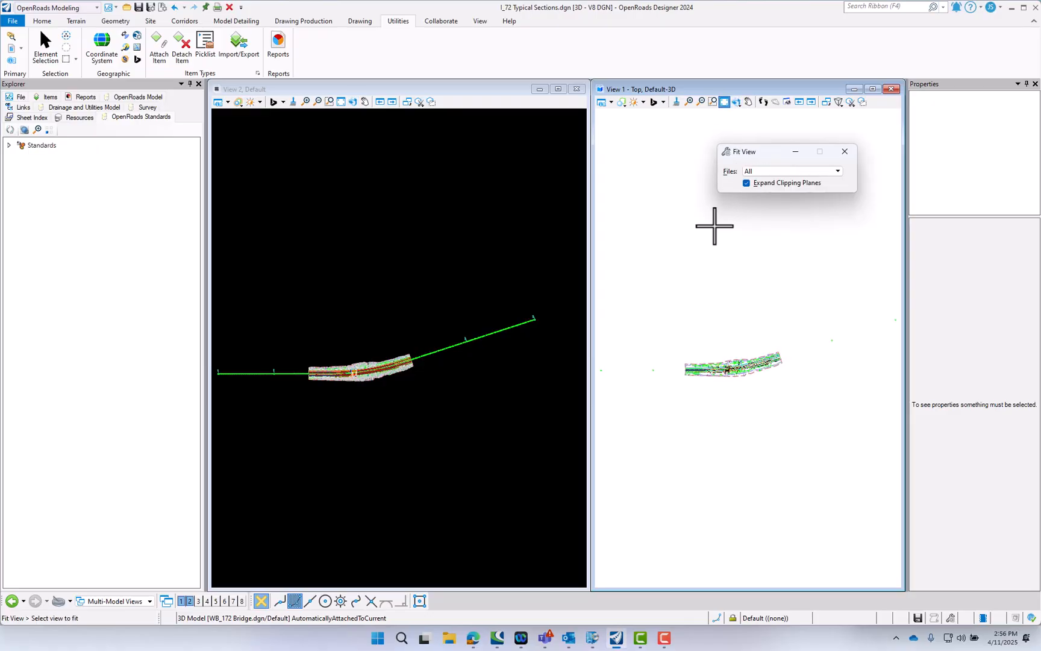
scroll(723, 366, "up", 3)
scroll(625, 368, "up", 5)
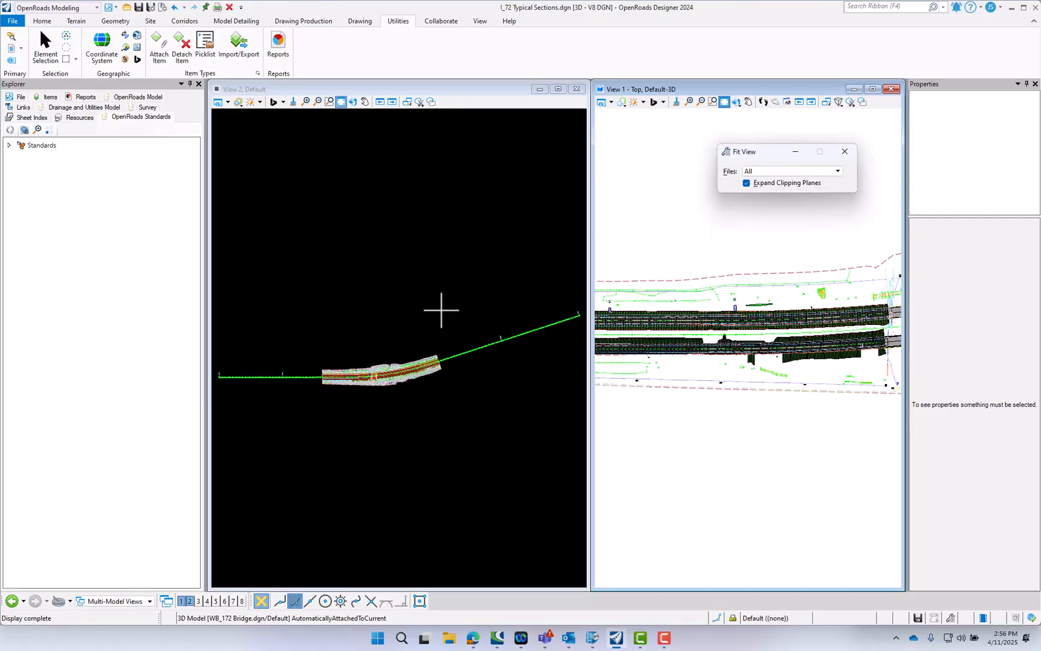
left_click(43, 41)
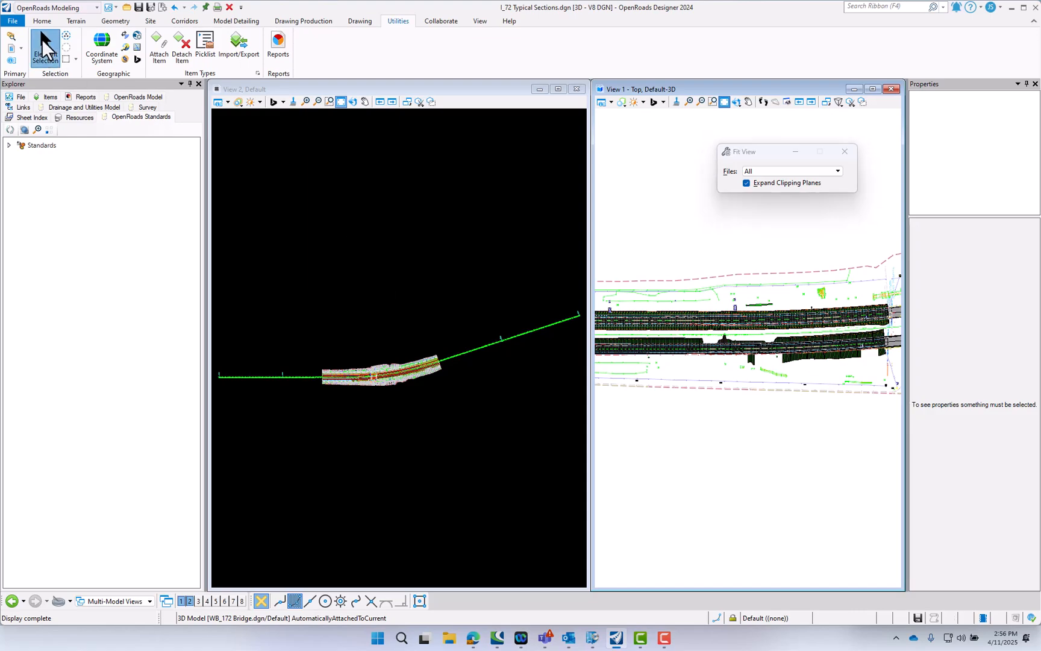
left_click(363, 217)
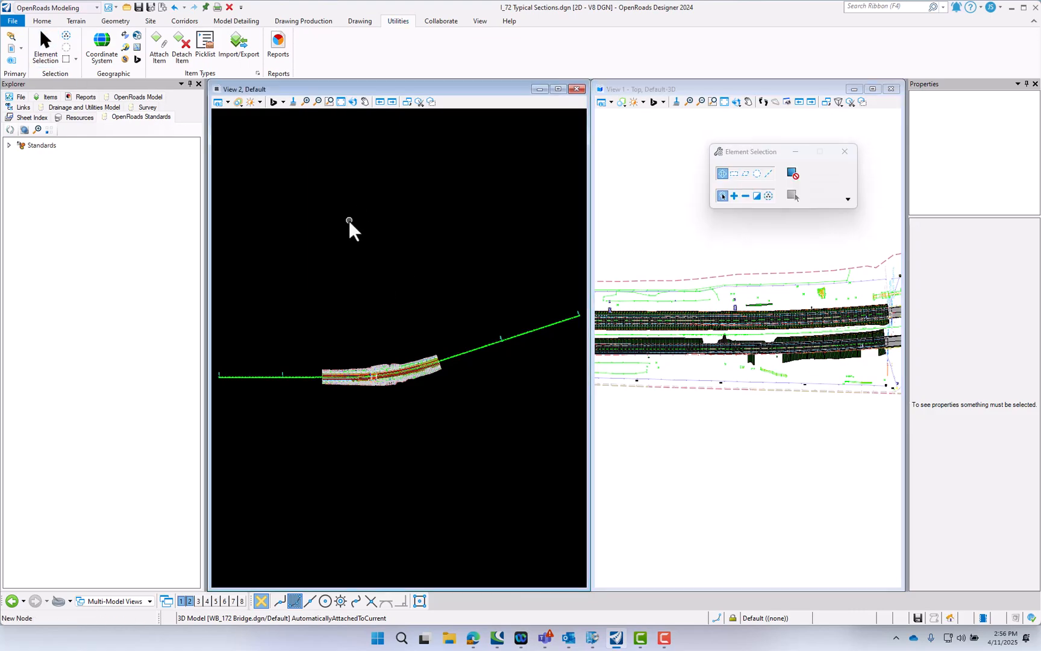
Open WB I72 Corridor.dgn from the D695875 Corridors folder.
left_click(13, 21)
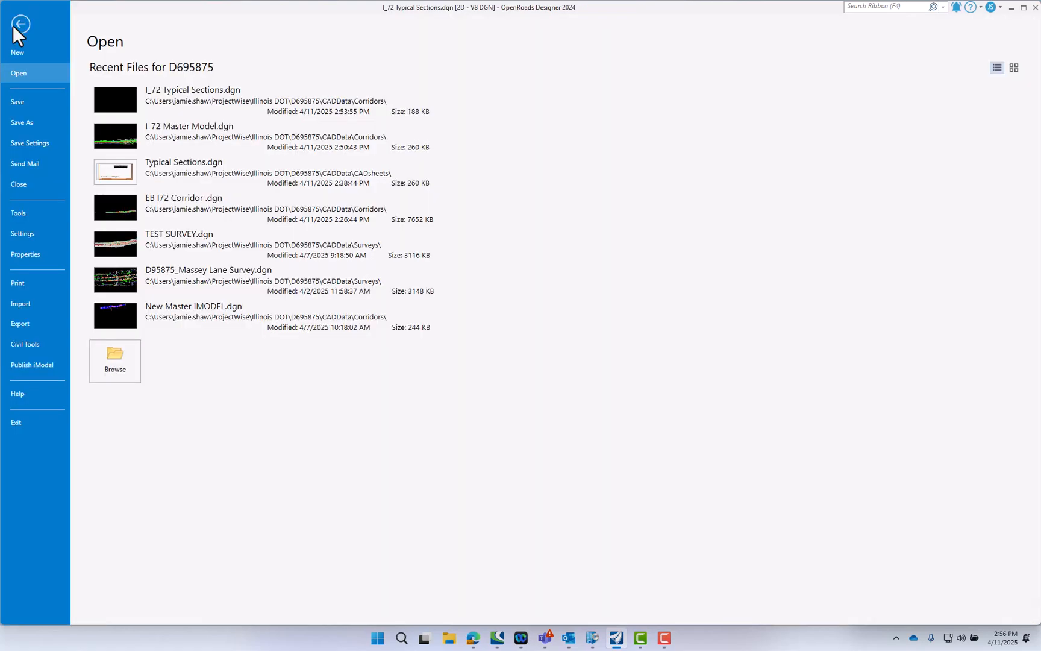
left_click(121, 357)
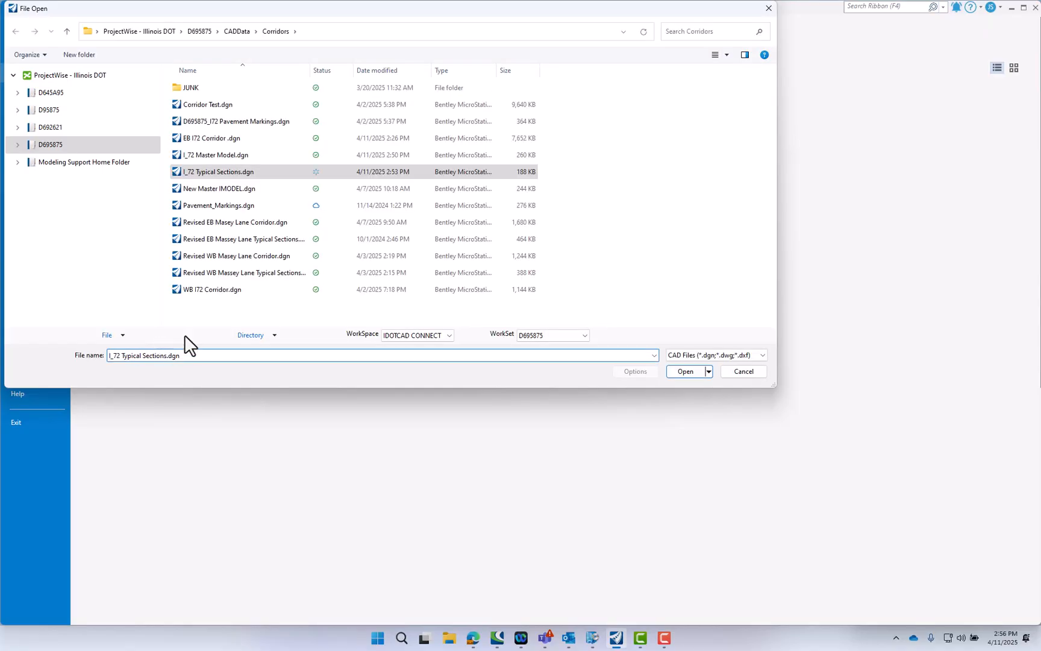
left_click(51, 145)
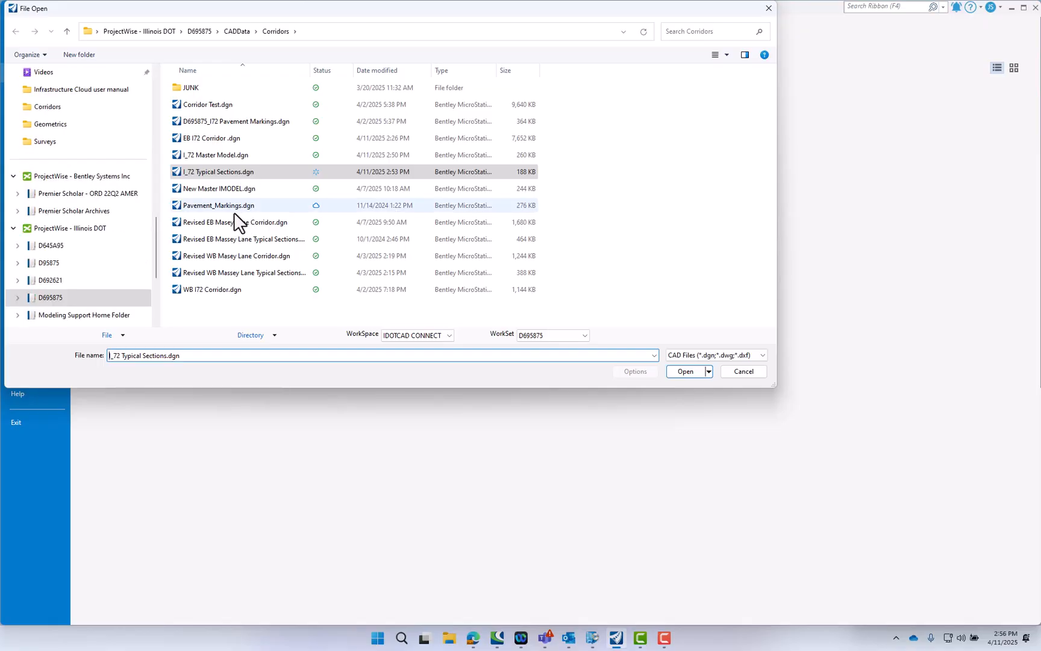
left_click(216, 290)
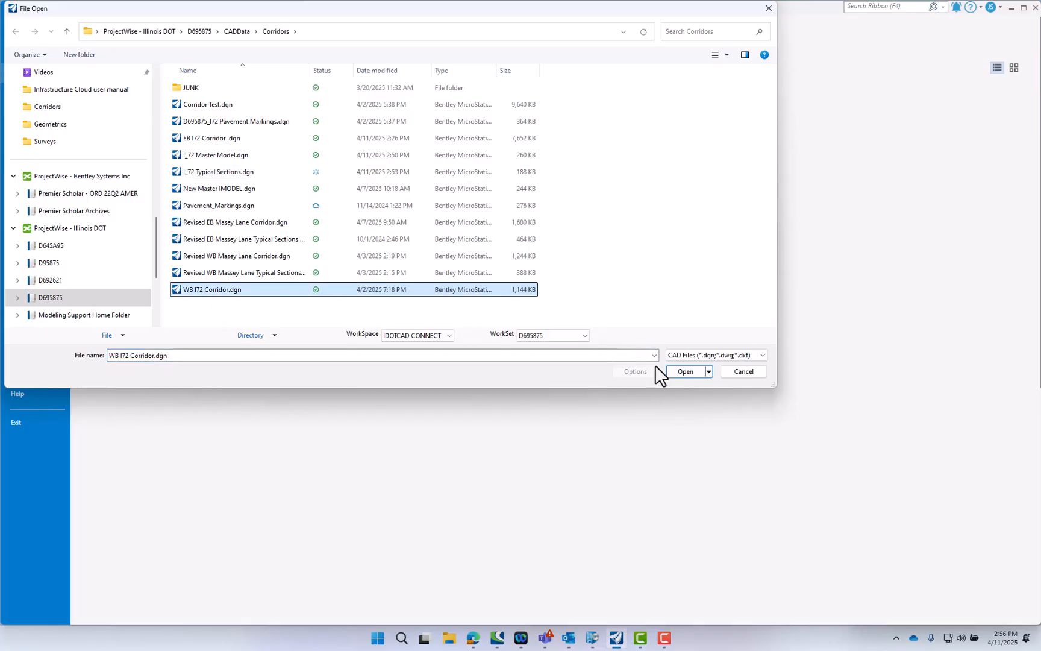
left_click(687, 372)
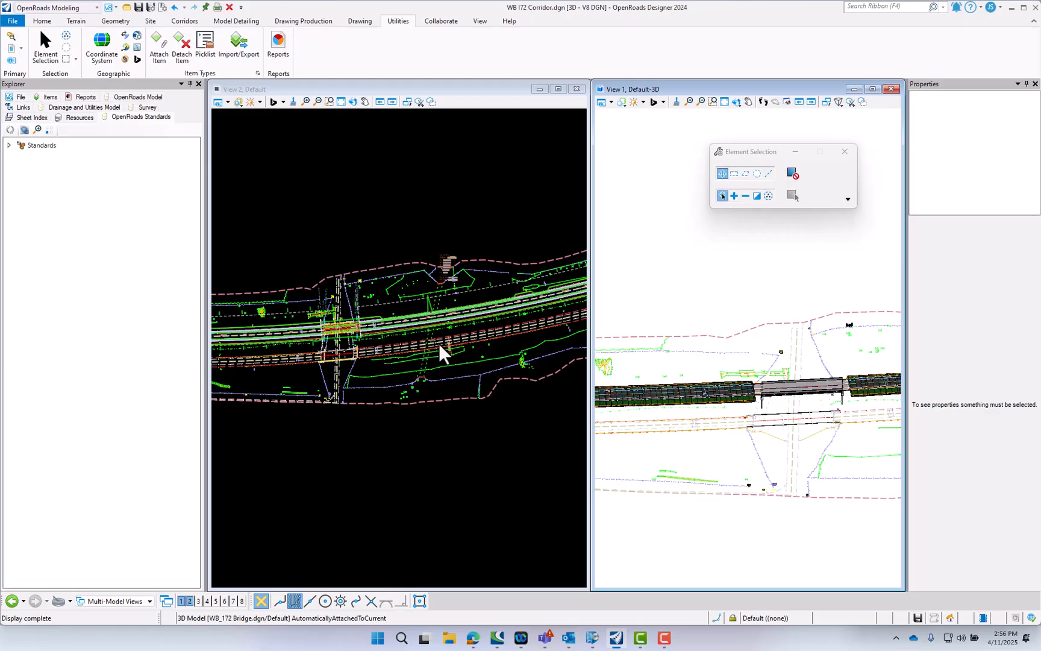
Open the Create Template editor for the corridor template library.
scroll(267, 347, "up", 3)
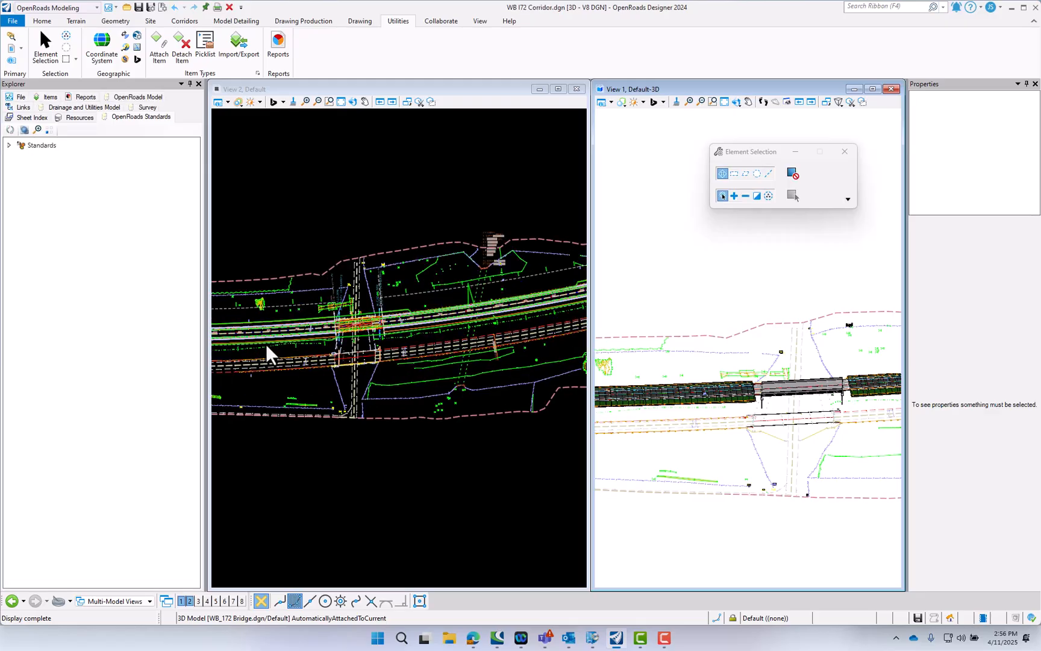
scroll(265, 349, "down", 2)
scroll(388, 362, "down", 1)
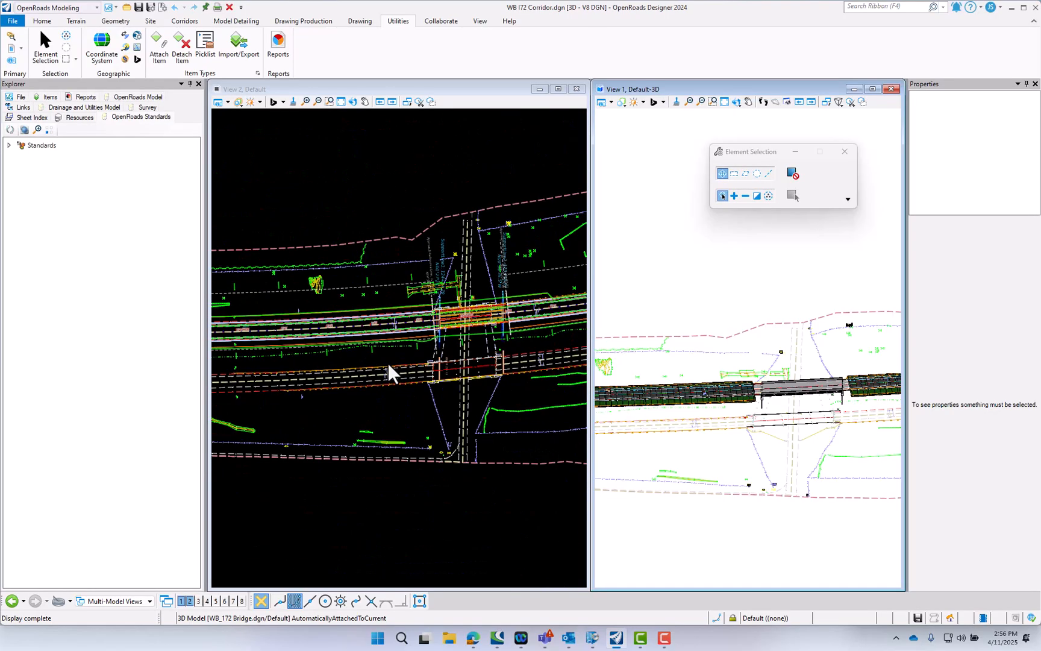
scroll(397, 365, "down", 1)
scroll(455, 378, "down", 2)
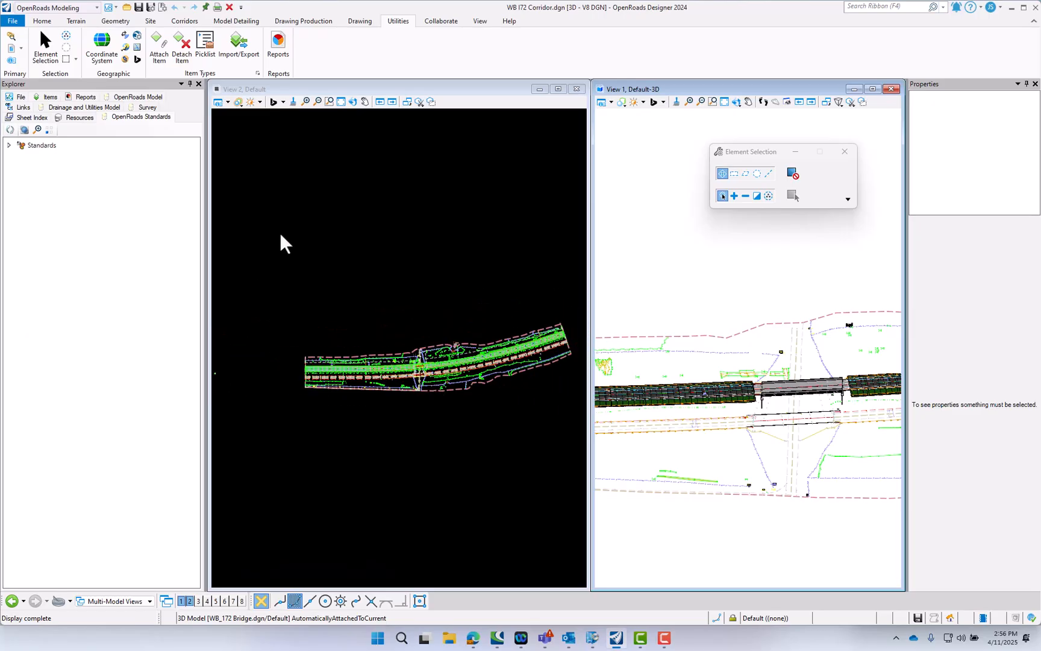
left_click(186, 21)
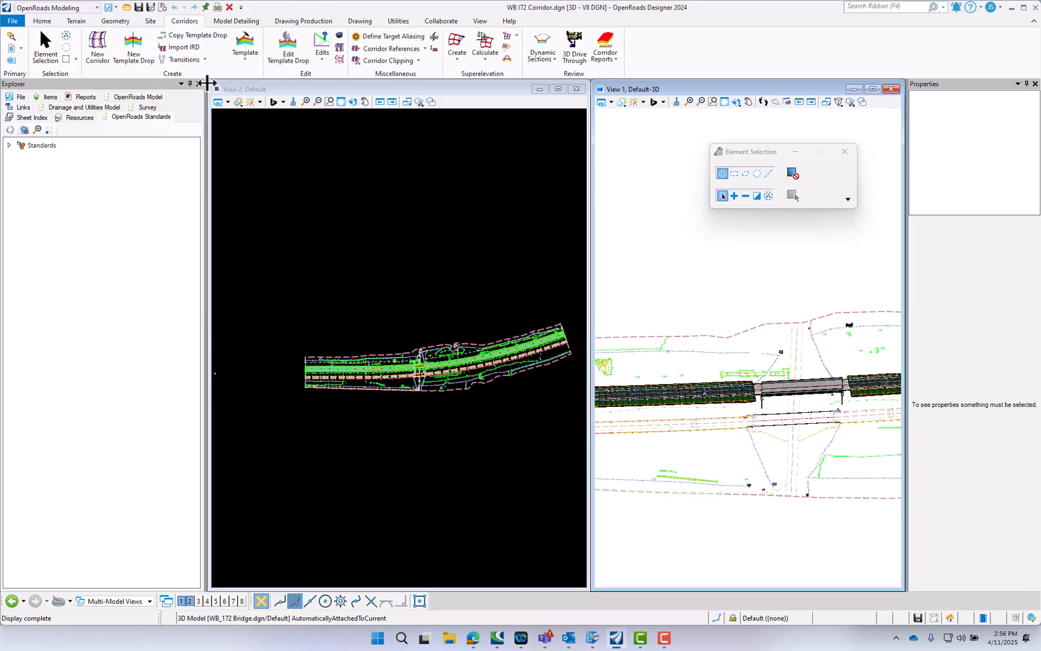
left_click(246, 58)
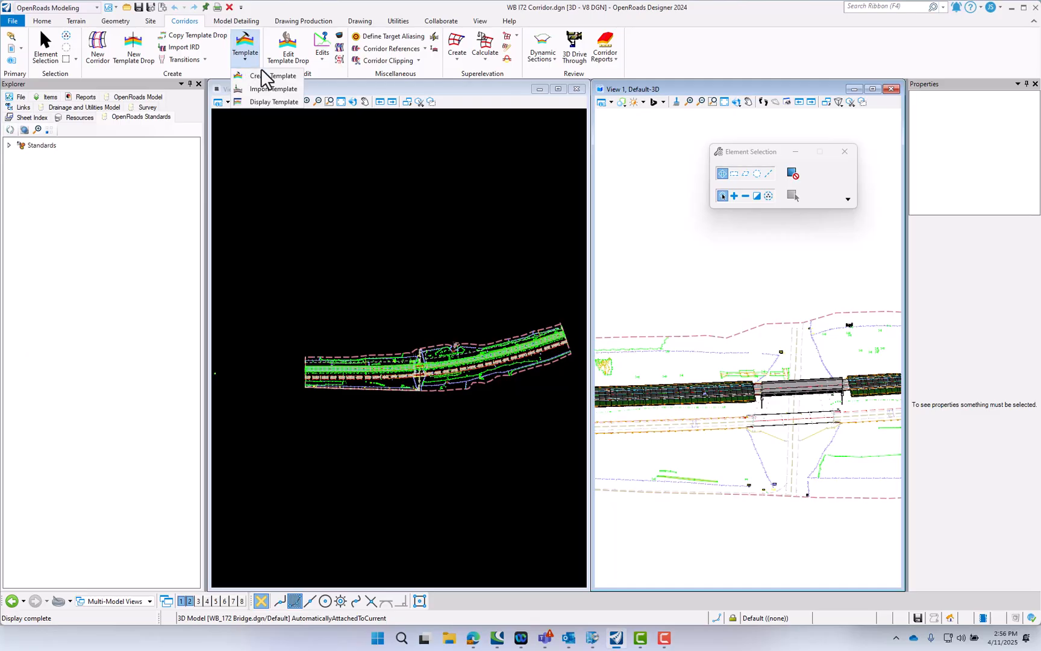
left_click(265, 74)
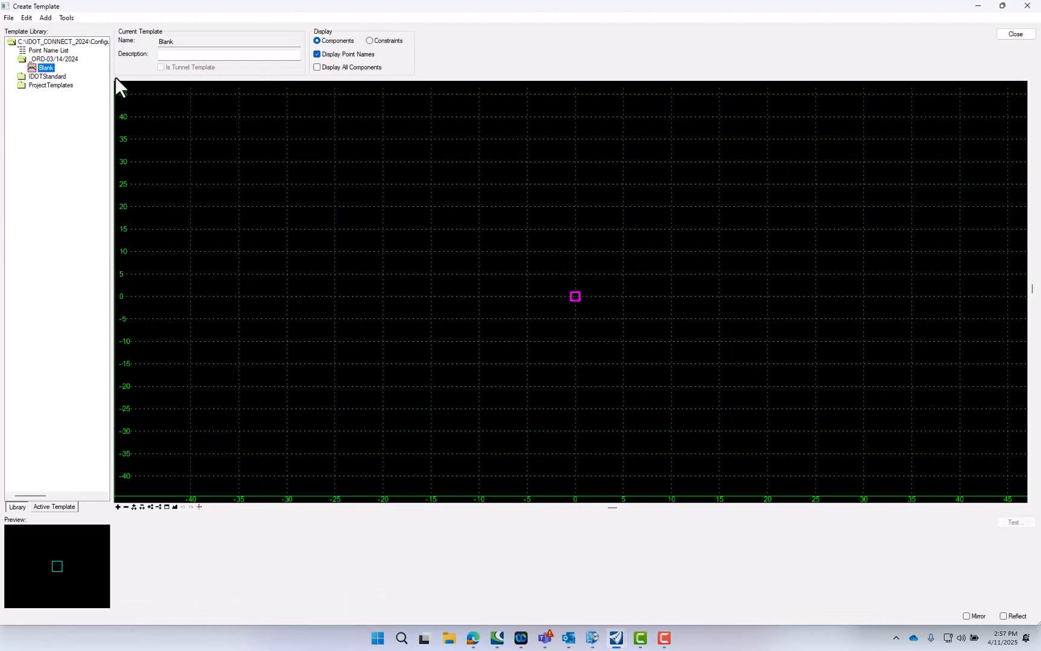
Load the D95875.itl template library from D695875's _PWSetup, WorkSets, Standards, Template Library folder, and close the template editor.
left_click(9, 17)
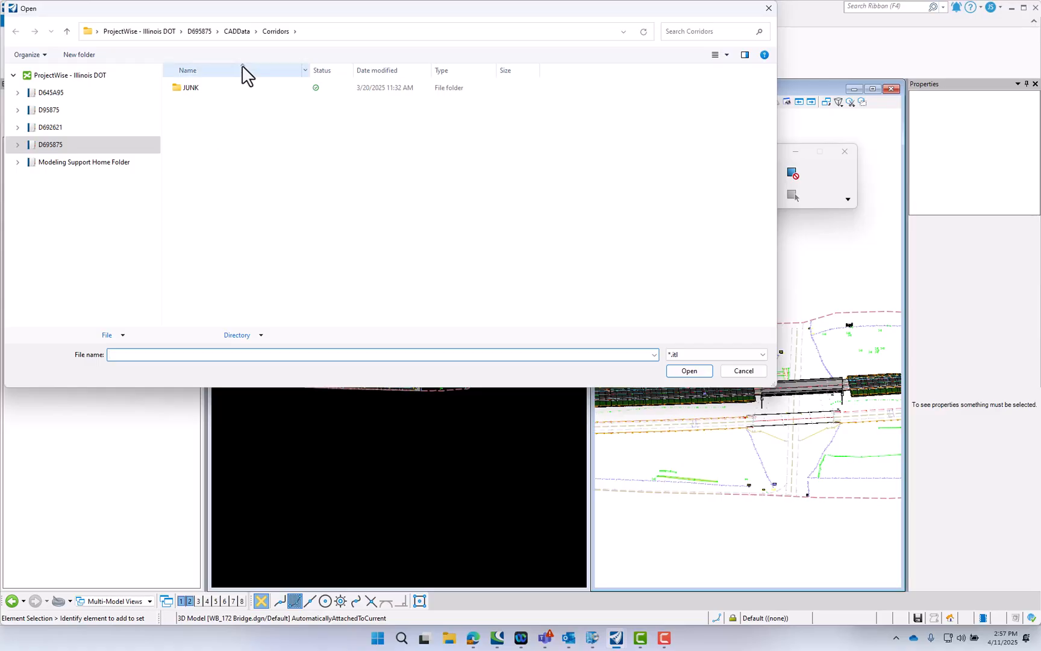
left_click(235, 32)
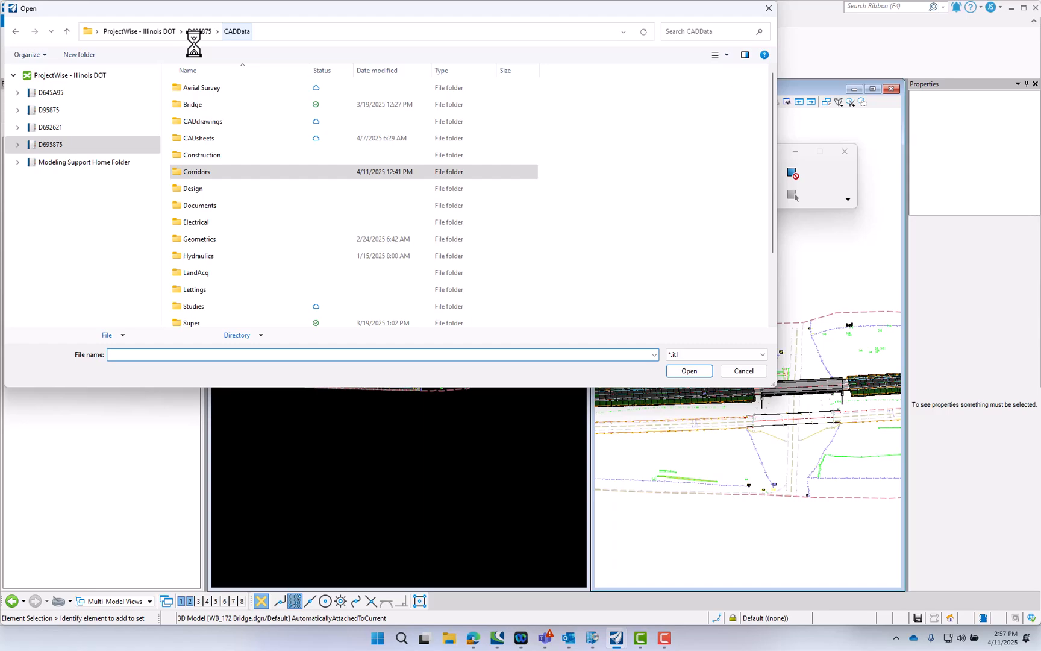
left_click(199, 32)
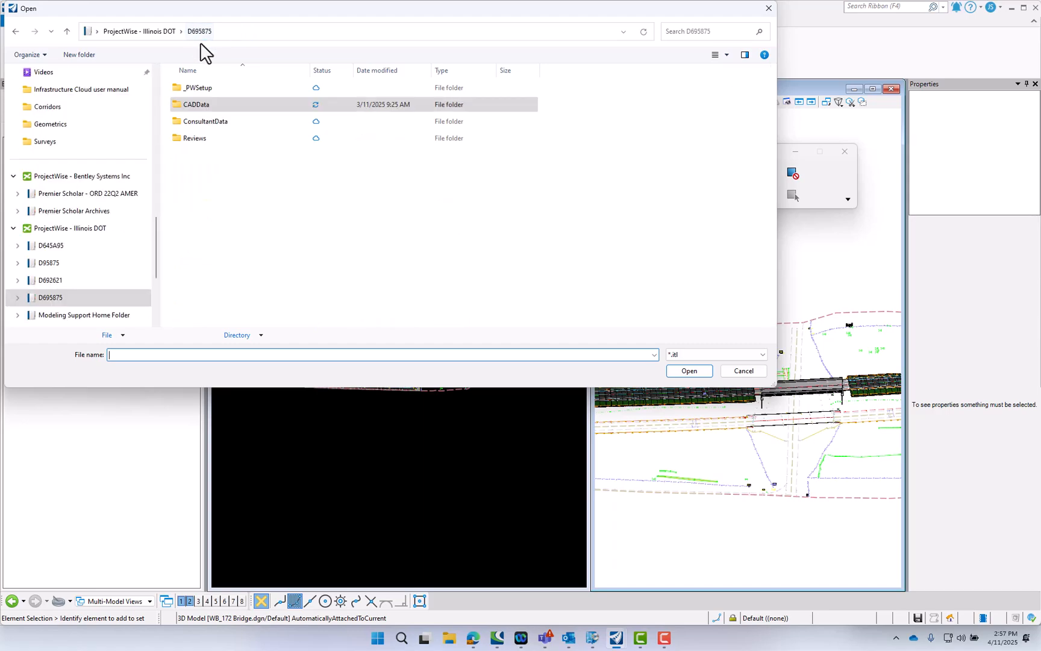
double_click(198, 89)
double_click(196, 90)
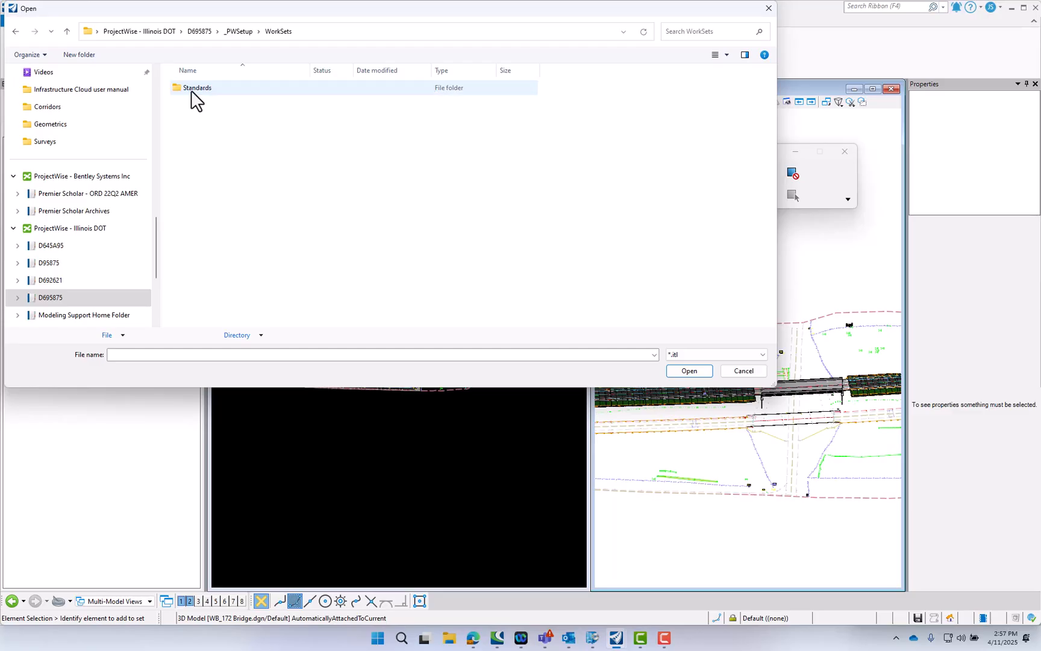
double_click(200, 94)
left_click(210, 137)
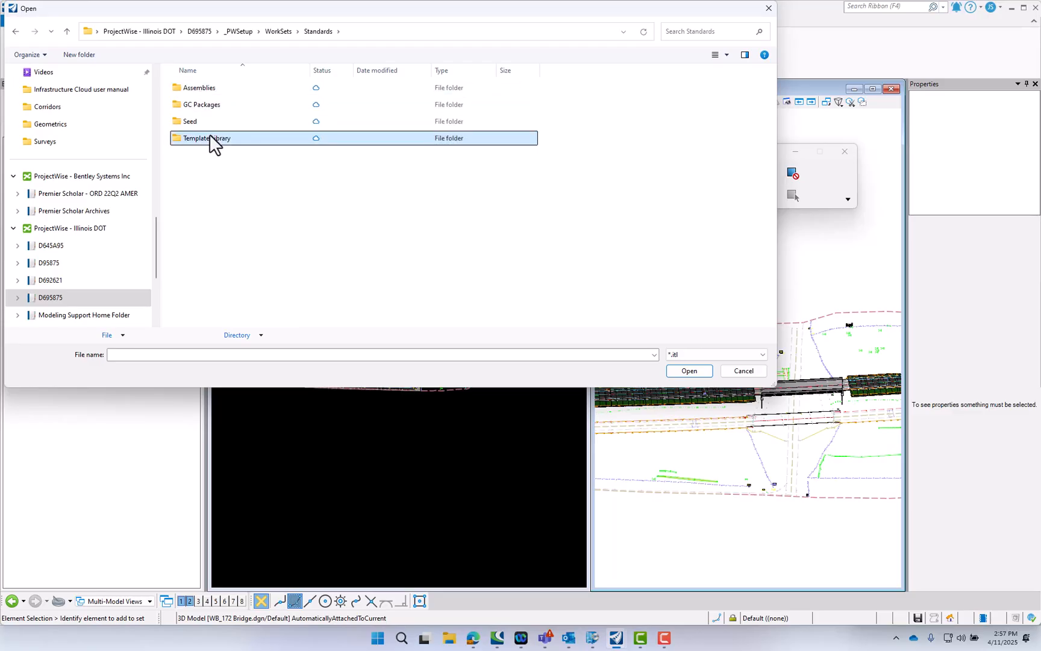
double_click(209, 138)
left_click(207, 94)
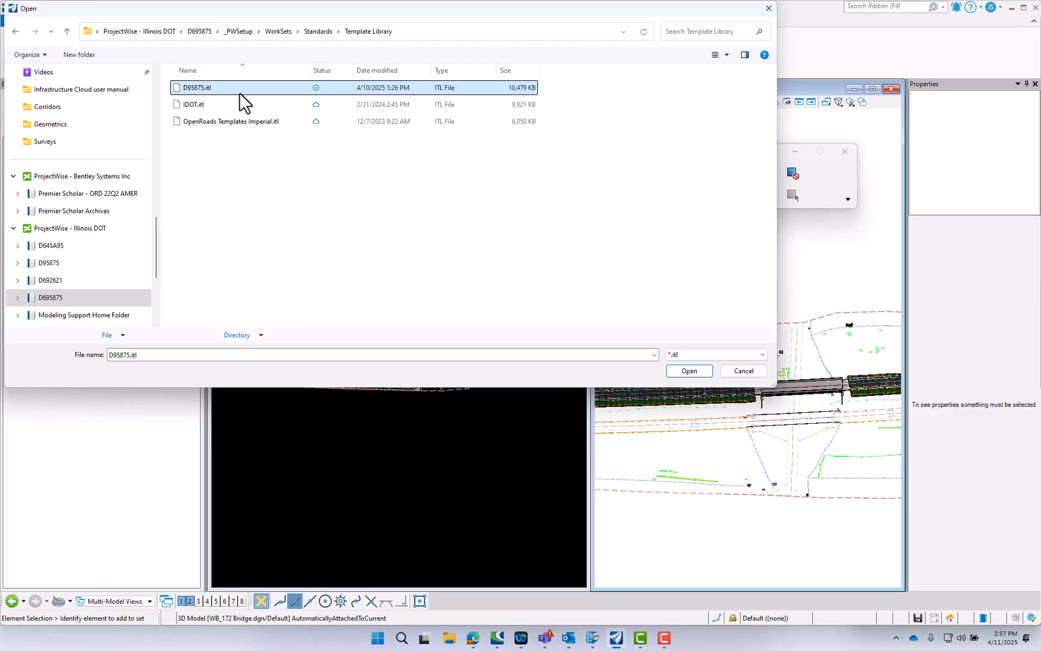
left_click(690, 370)
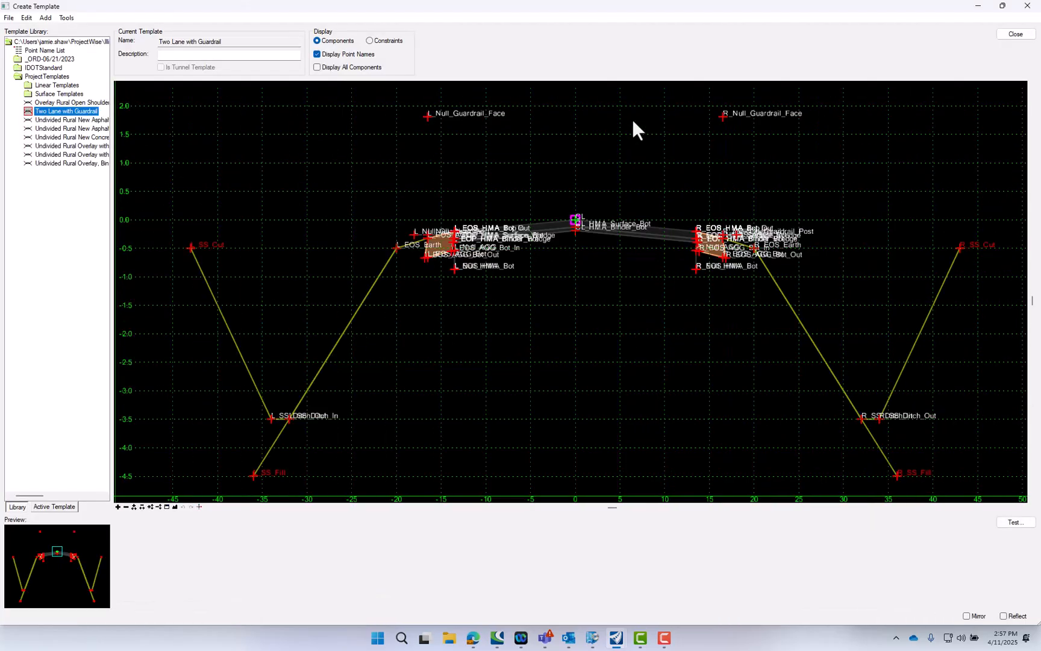
left_click(1016, 35)
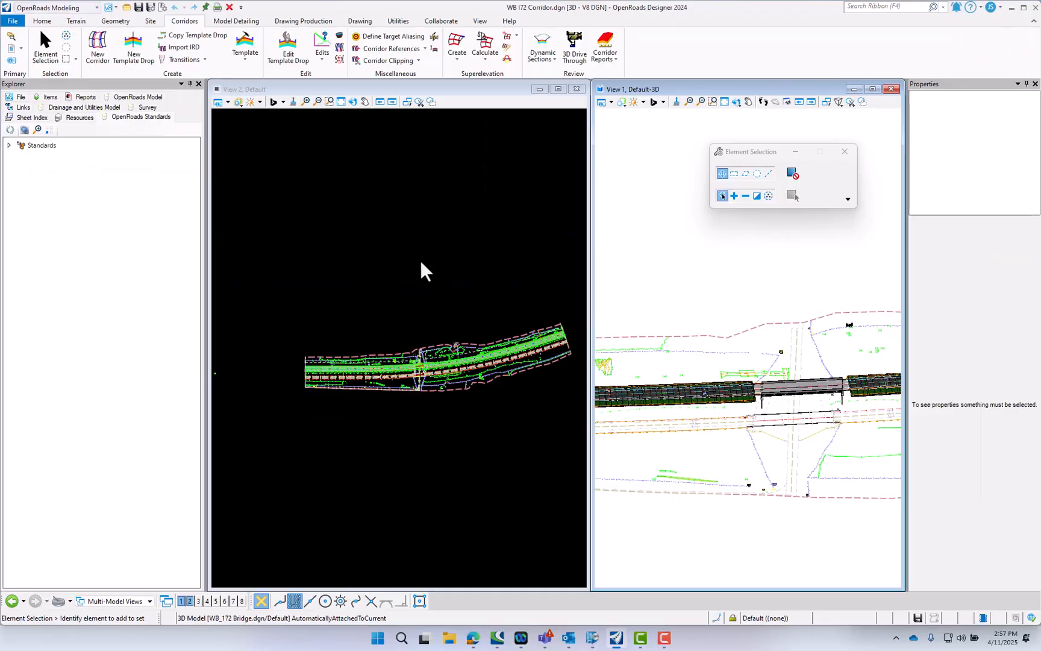
Change the template of the drop starting at station 110+00 to Undivided Rural New Asphalt Pavt, HMA Subbase w/ Asphalt Shoulders.
scroll(294, 380, "up", 8)
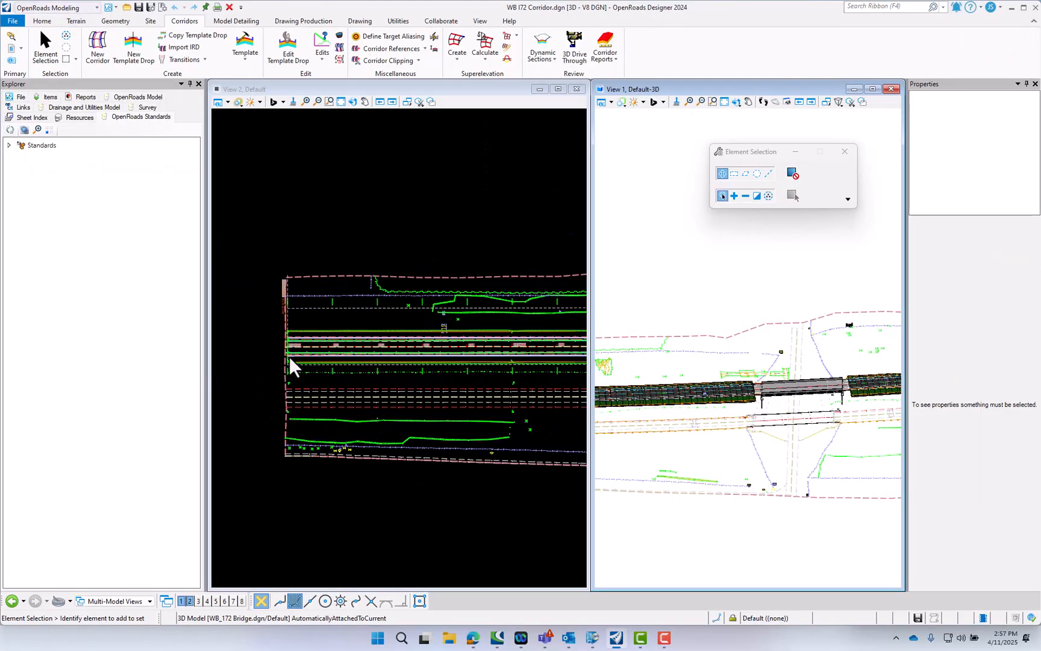
scroll(290, 338, "up", 5)
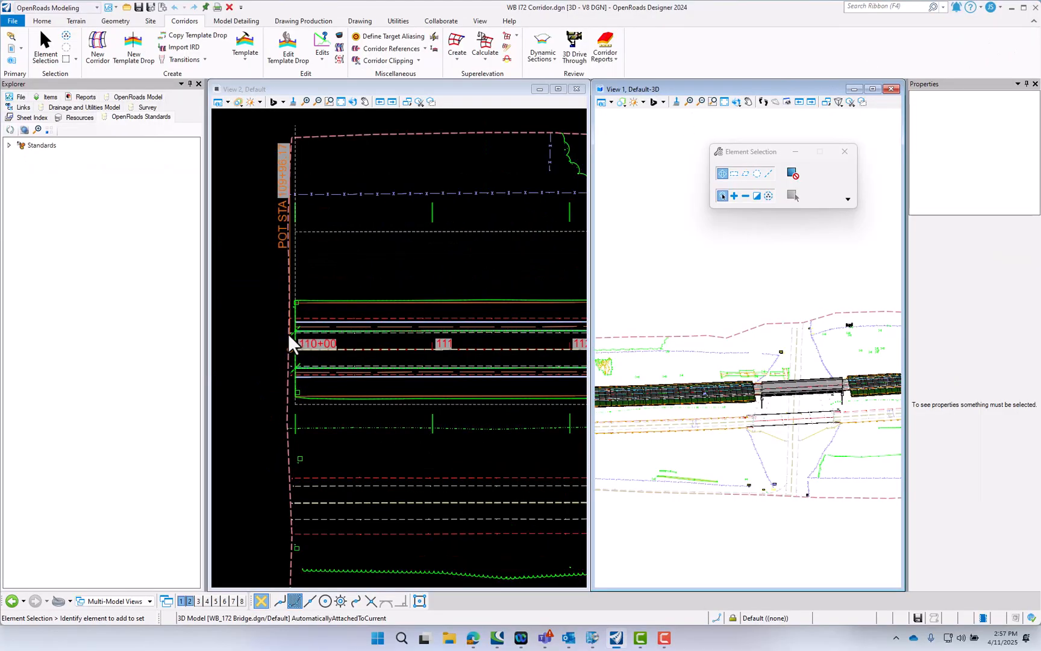
left_click(302, 210)
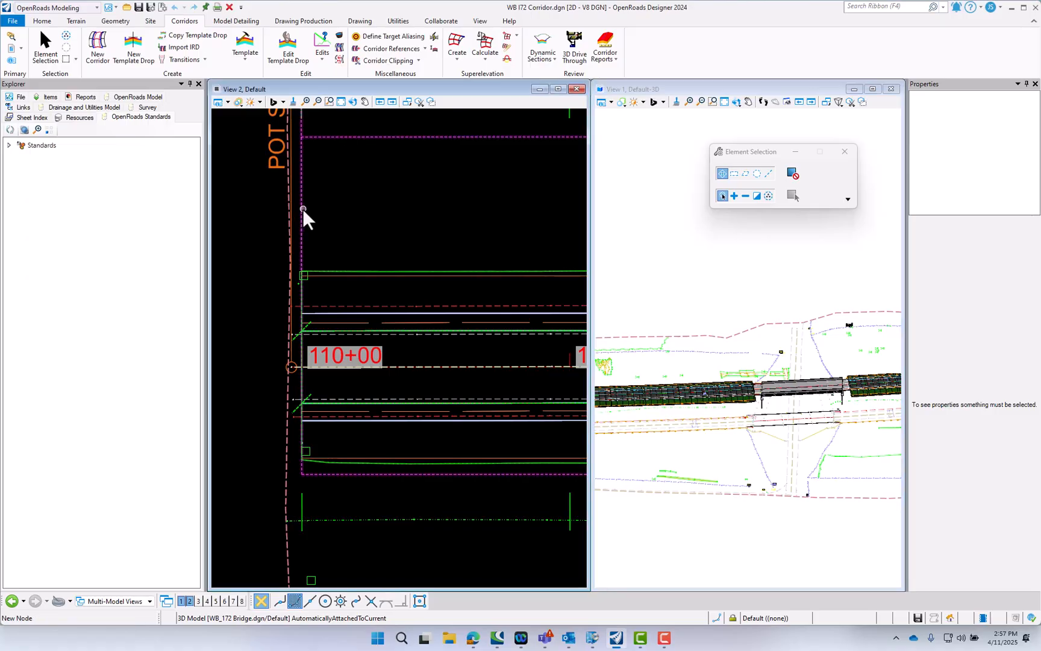
left_click(303, 208)
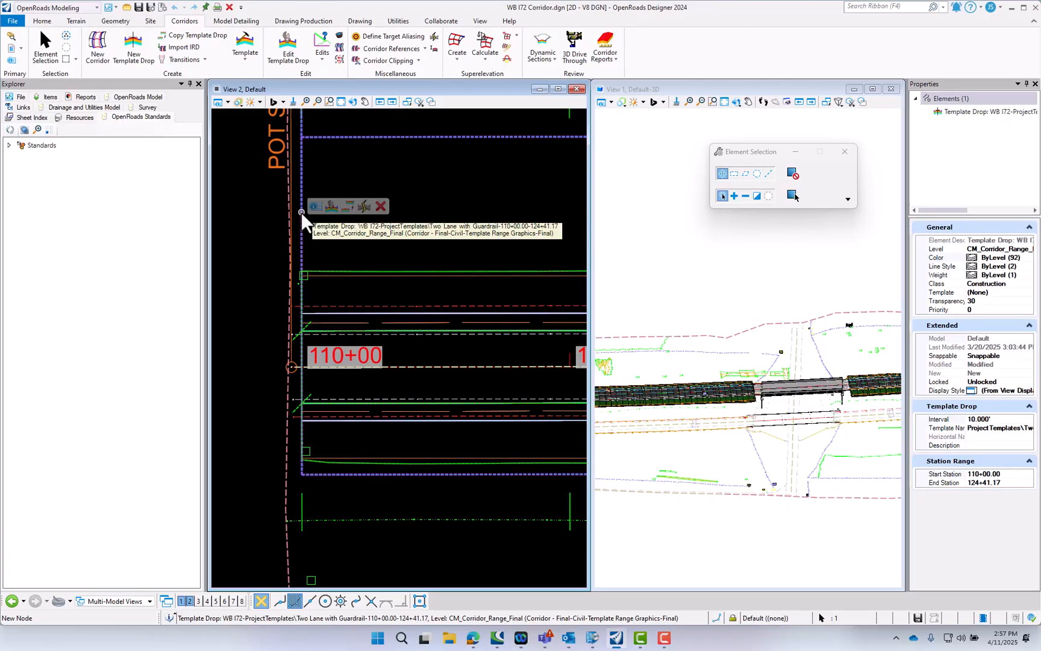
left_click(313, 206)
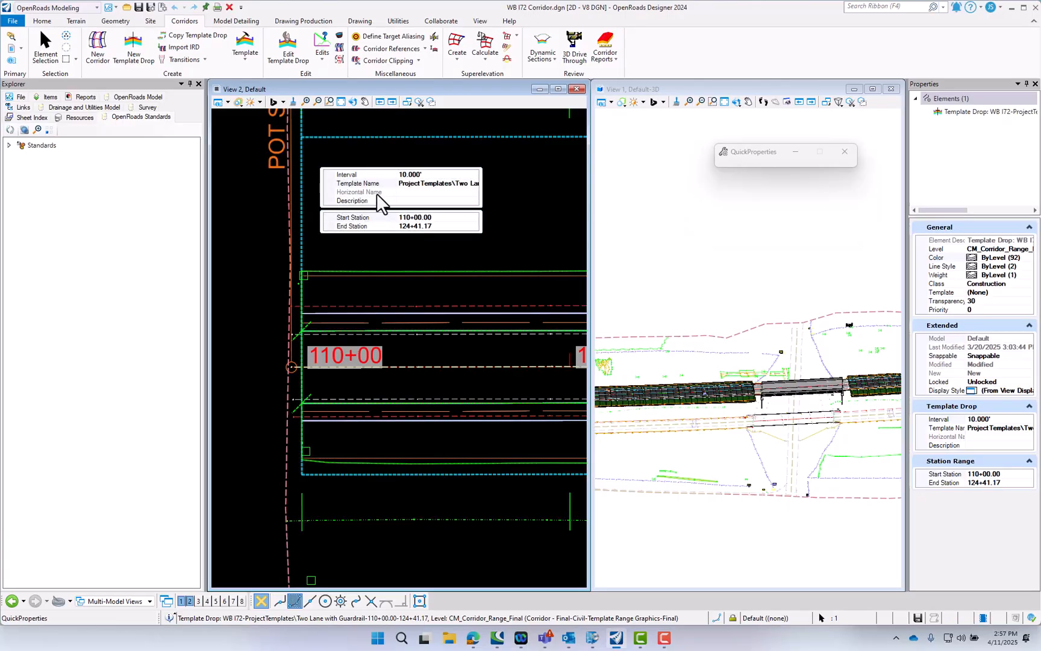
left_click(446, 183)
left_click(474, 184)
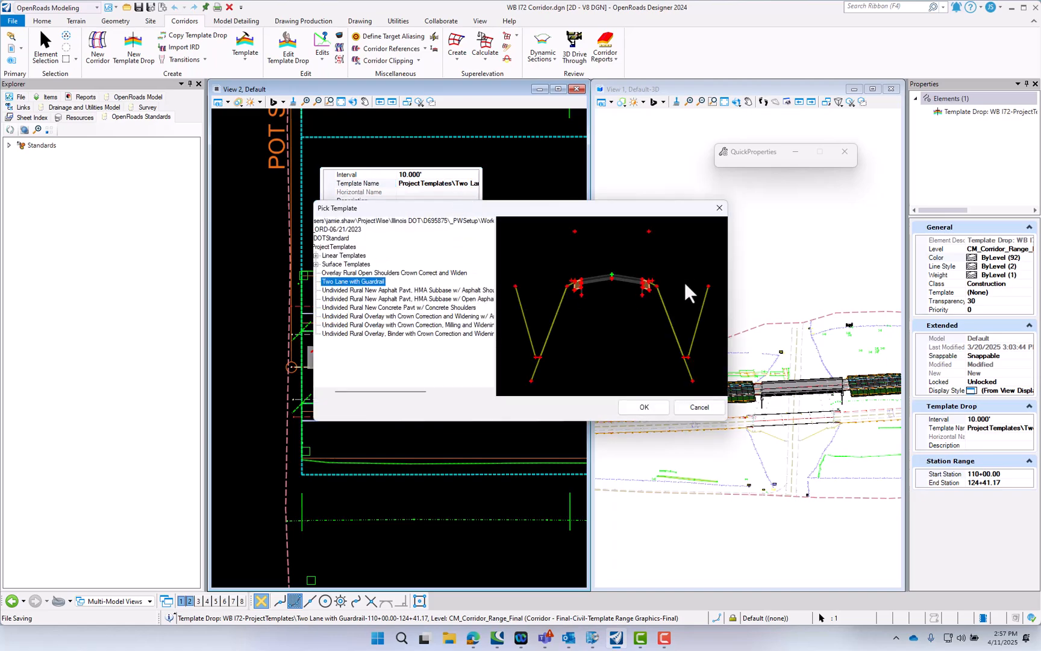
left_click_drag(729, 268, 847, 267)
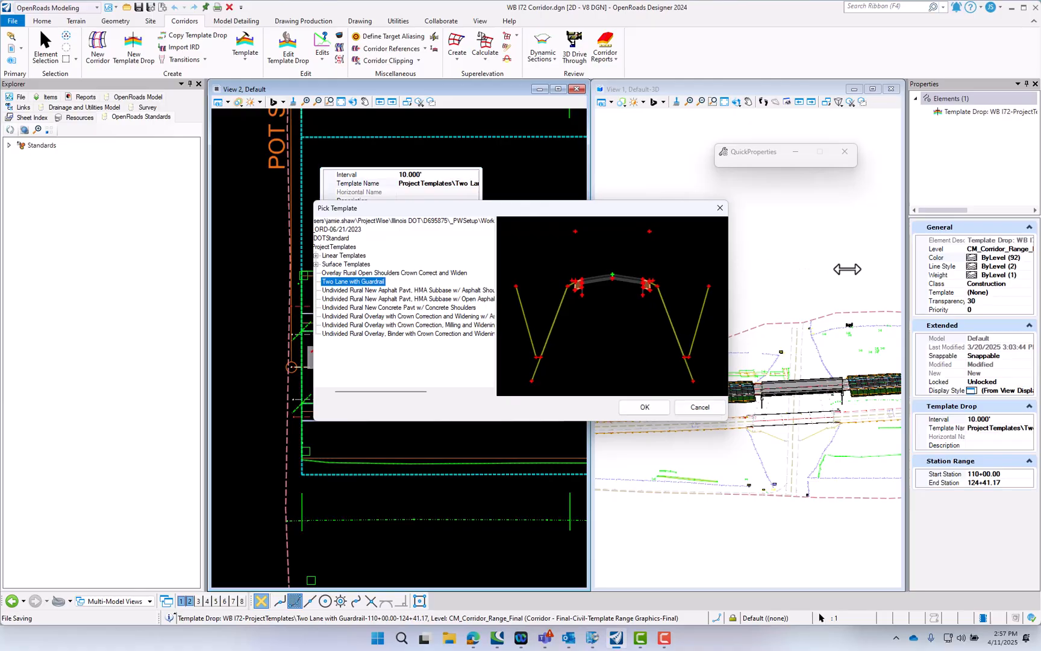
left_click(345, 290)
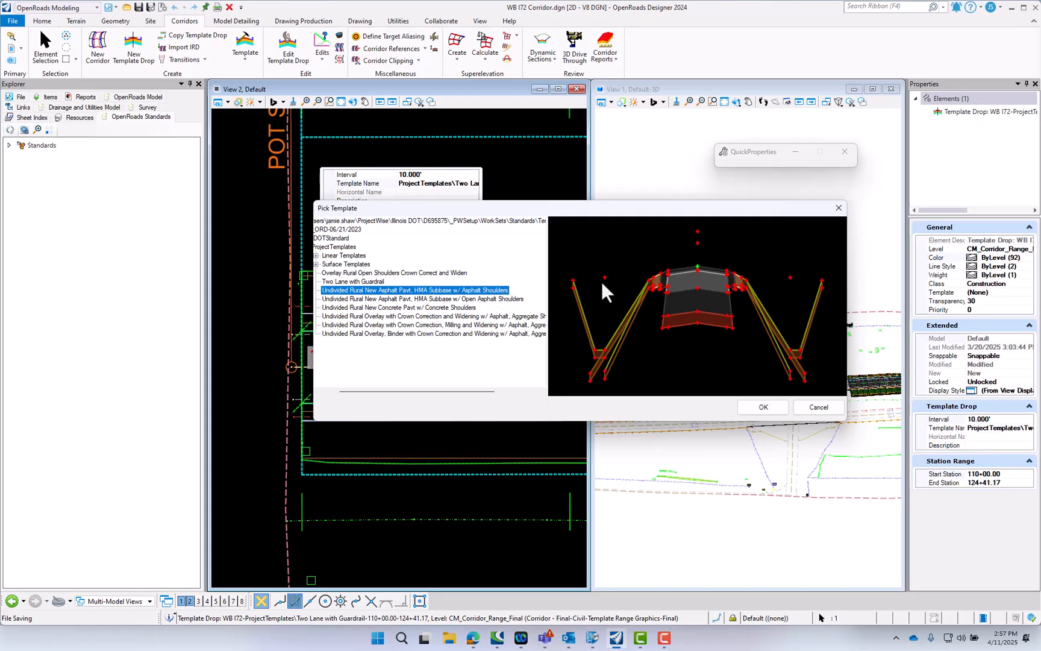
left_click(766, 410)
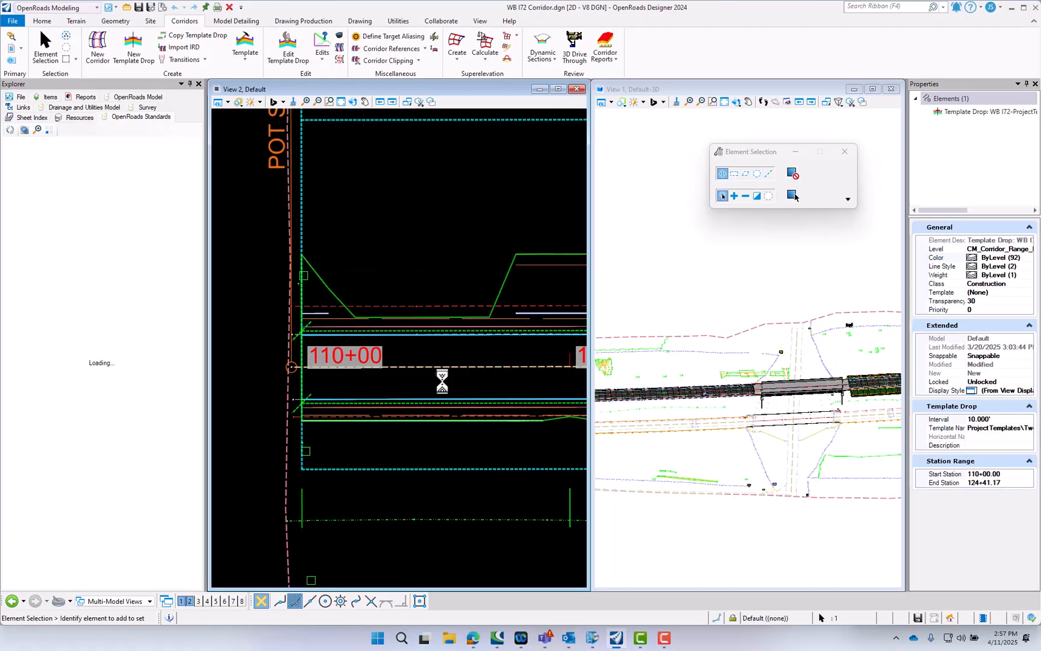
Assign the Undivided Rural New Asphalt Pavt, HMA Subbase w/ Asphalt Shoulders template to the drop starting just past the bridge, at station 126+07.97.
scroll(289, 357, "down", 3)
scroll(283, 360, "down", 5)
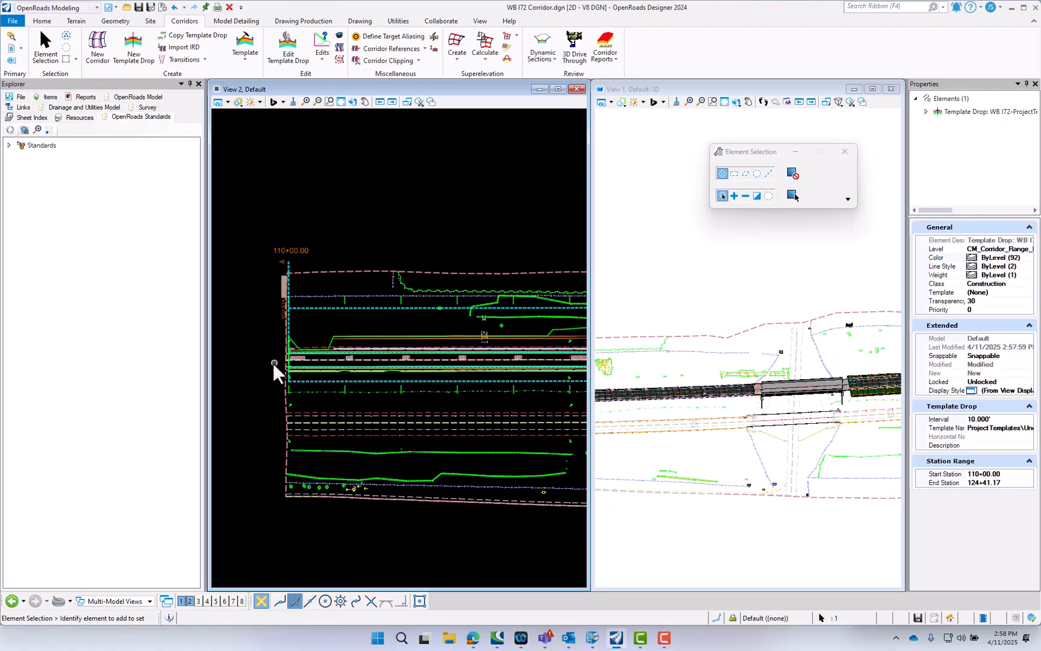
scroll(520, 359, "up", 6)
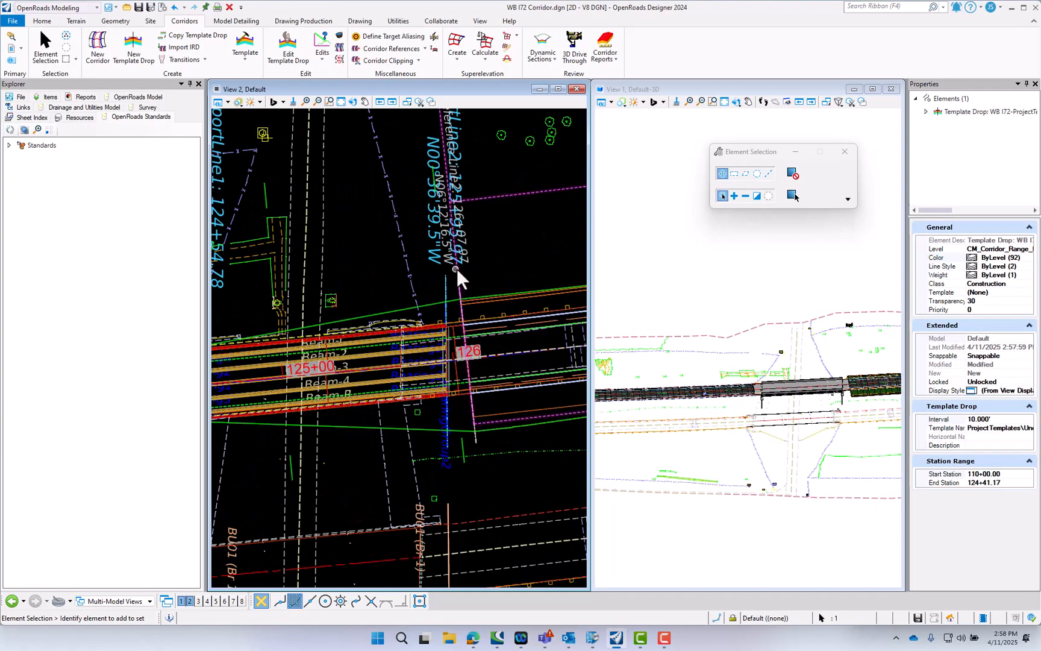
left_click(456, 268)
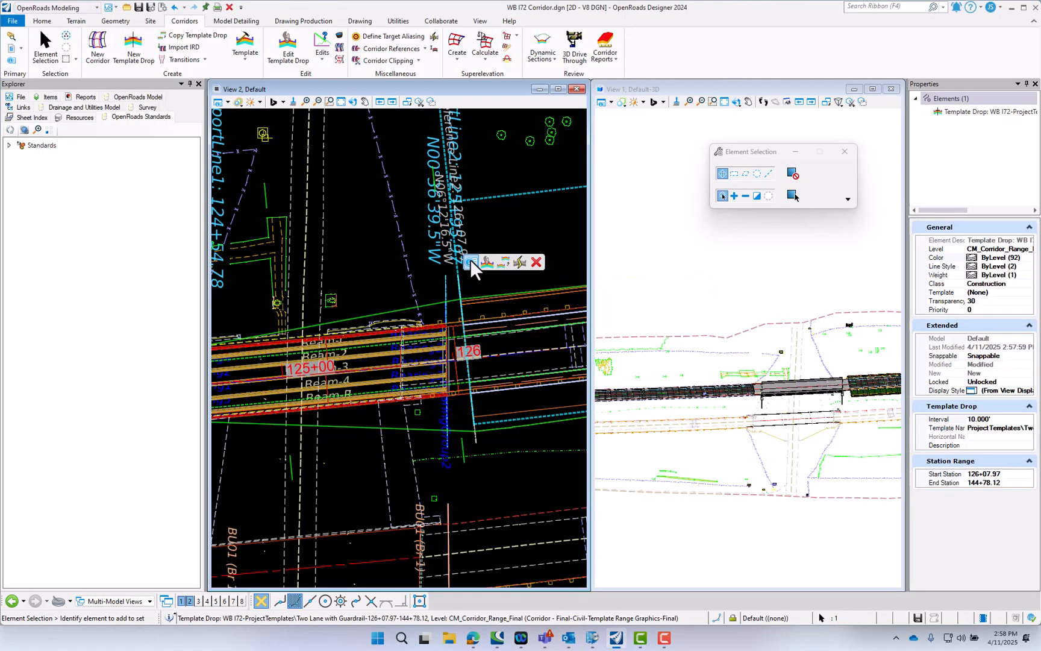
left_click(470, 262)
left_click(632, 237)
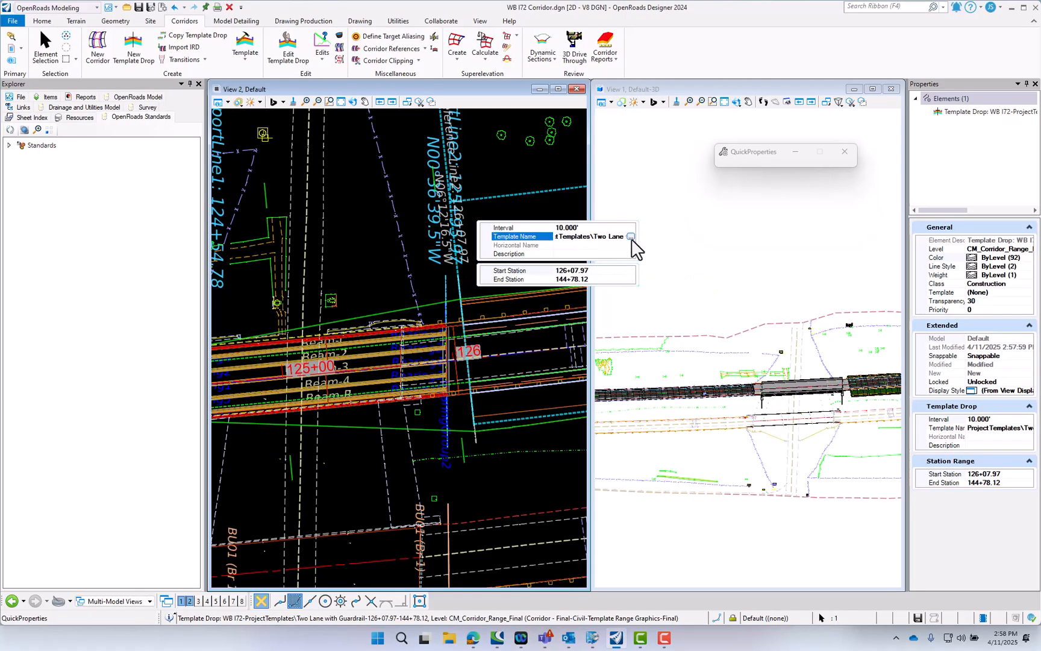
left_click(631, 237)
left_click(451, 291)
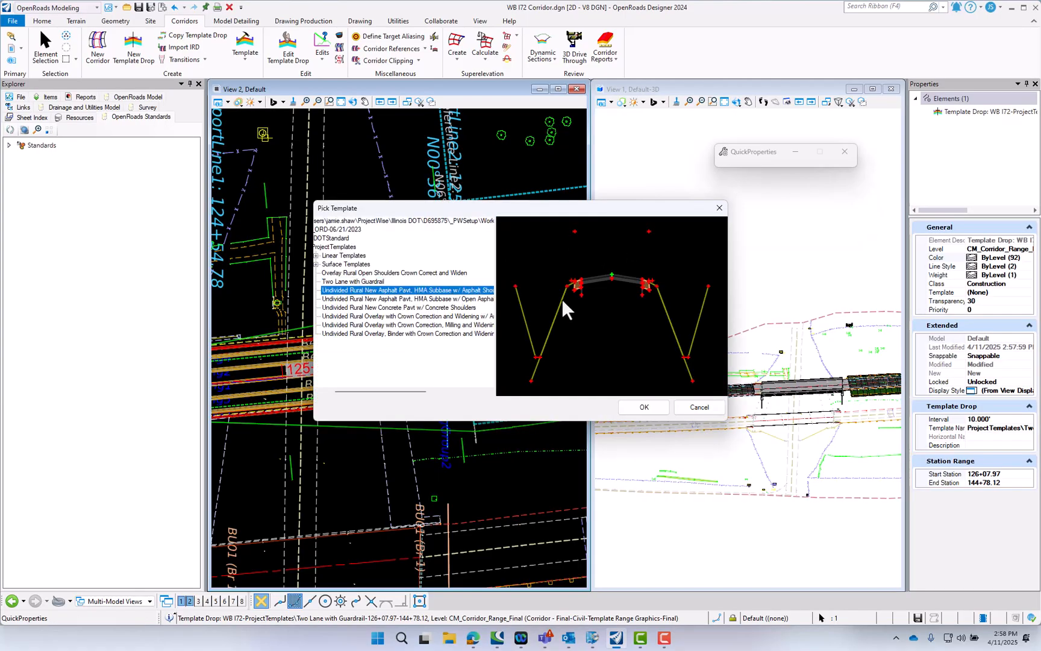
left_click(644, 407)
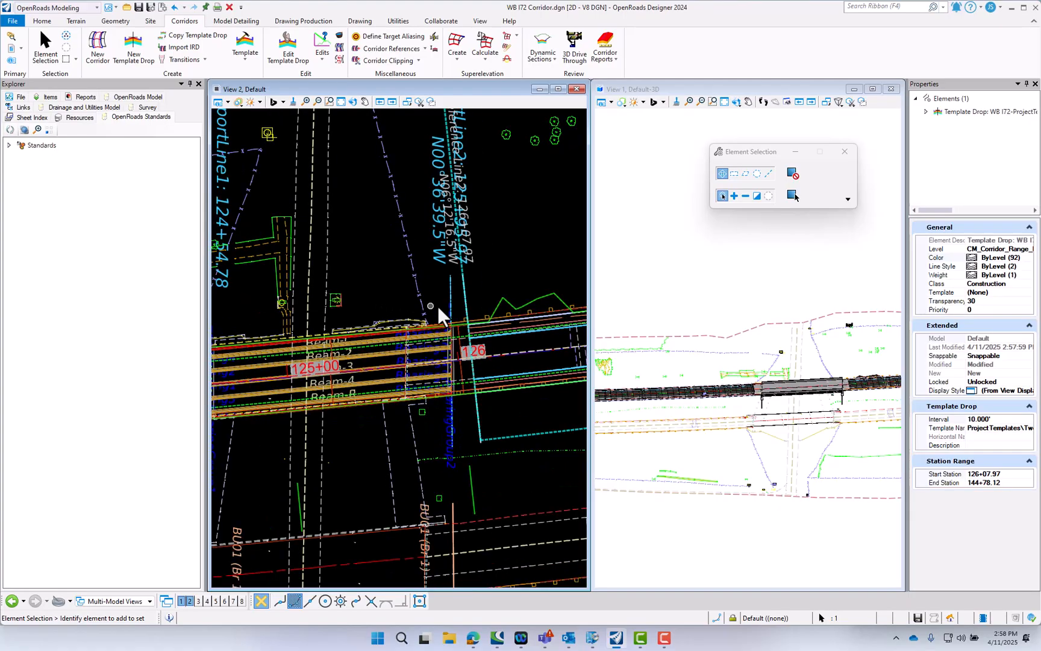
Clear the template drop selection and save the westbound corridor file.
scroll(458, 309, "down", 6)
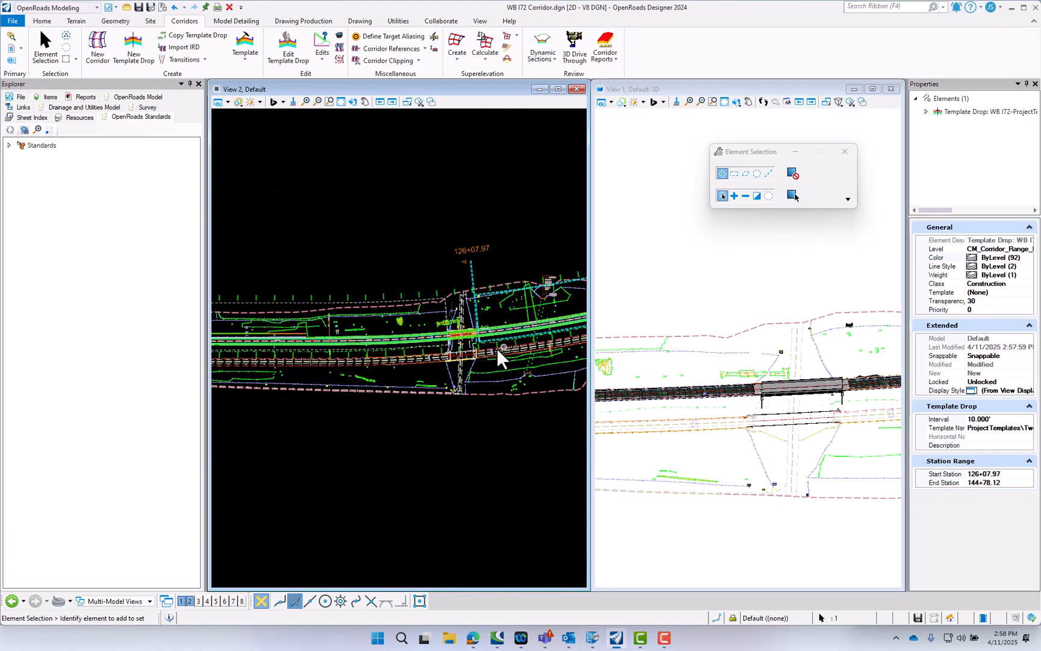
scroll(501, 349, "down", 3)
scroll(390, 369, "up", 3)
left_click(375, 263)
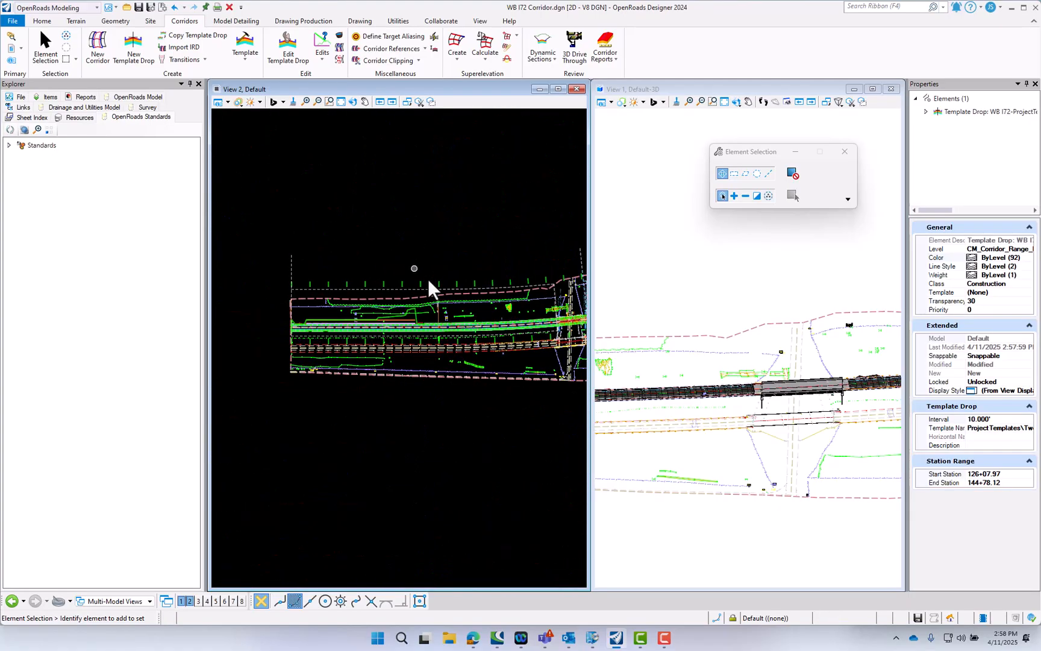
scroll(290, 328, "up", 4)
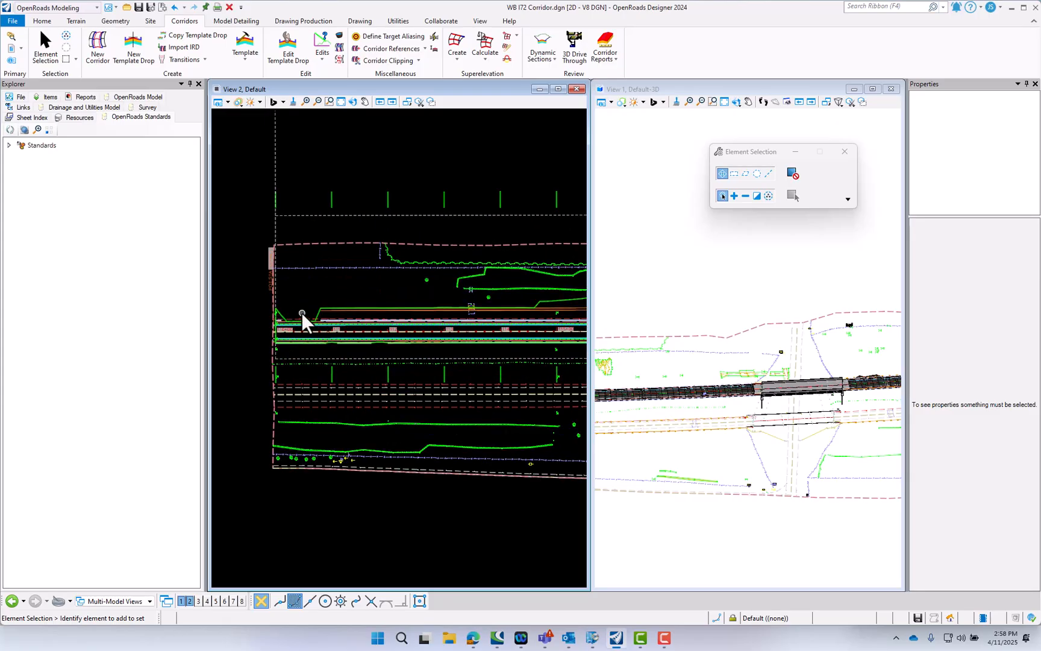
scroll(301, 312, "up", 1)
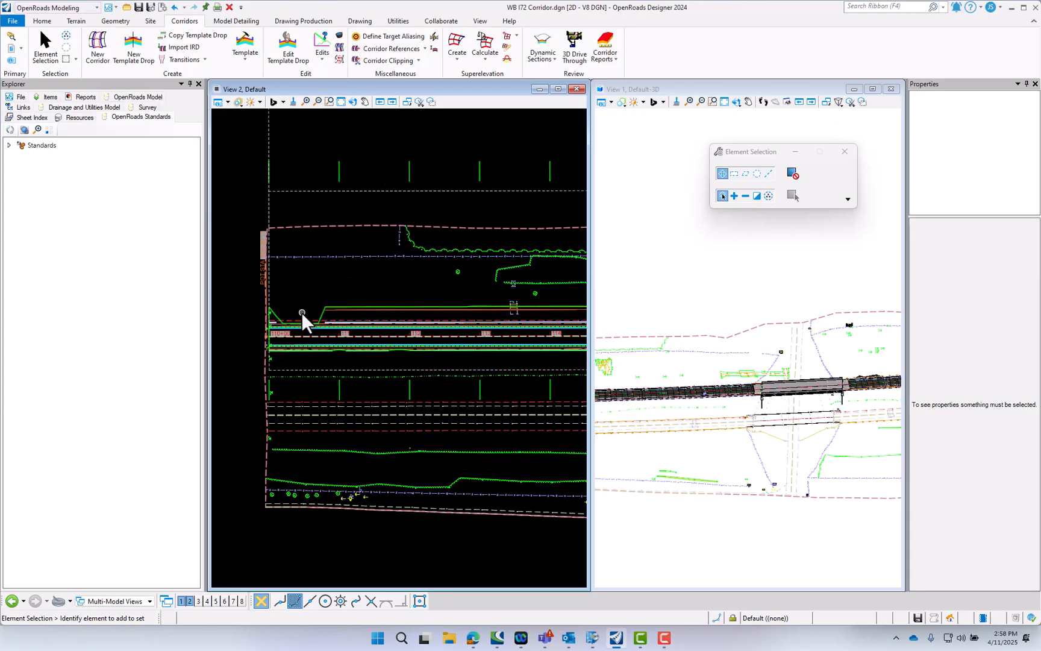
key("ctrl+s")
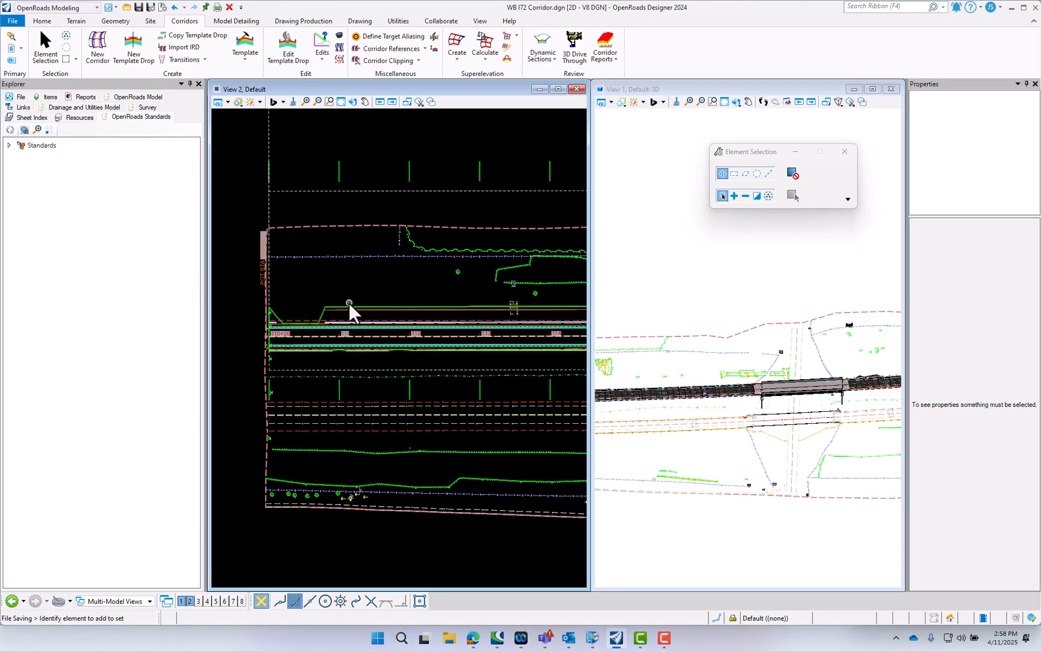
Set the interval of the template drop starting at station 110+00 to 5 feet and inspect the corridor in 3D.
left_click(300, 192)
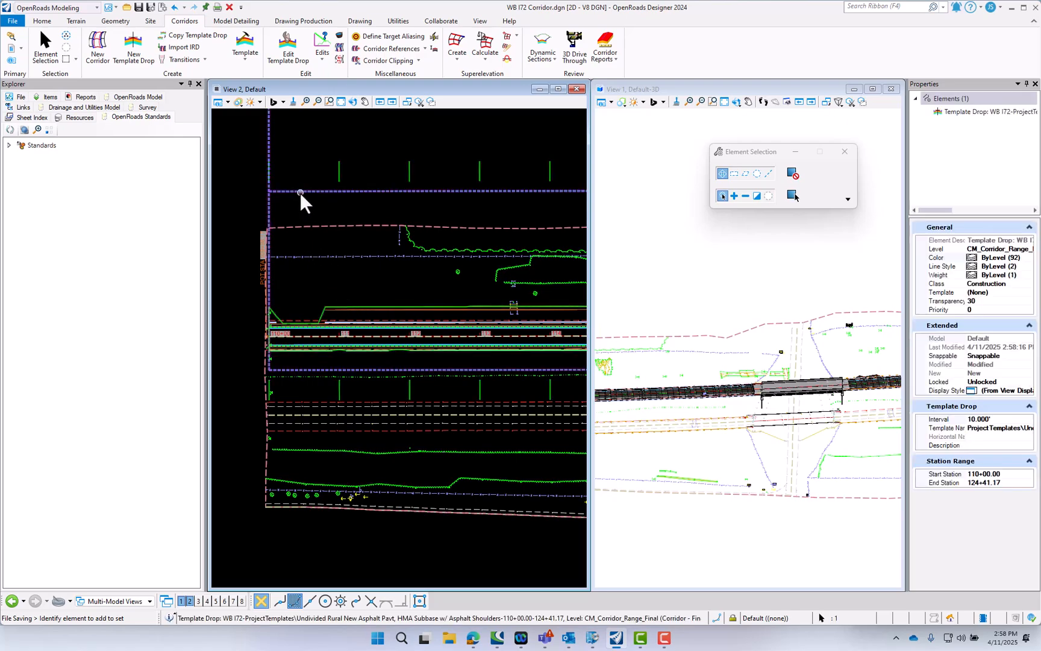
left_click(314, 185)
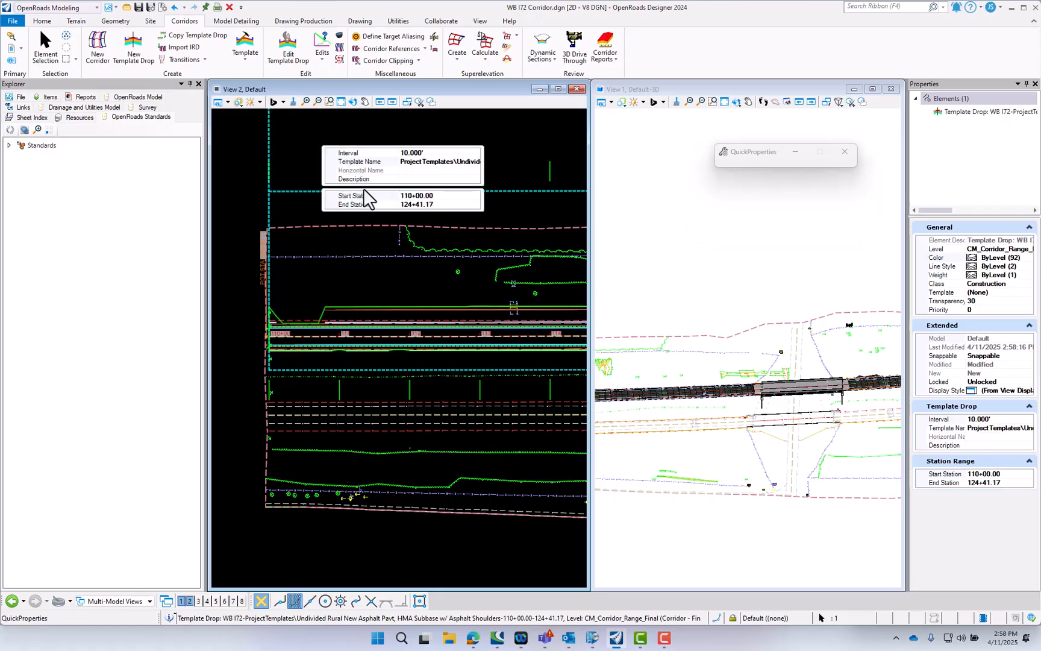
left_click_drag(430, 155, 390, 153)
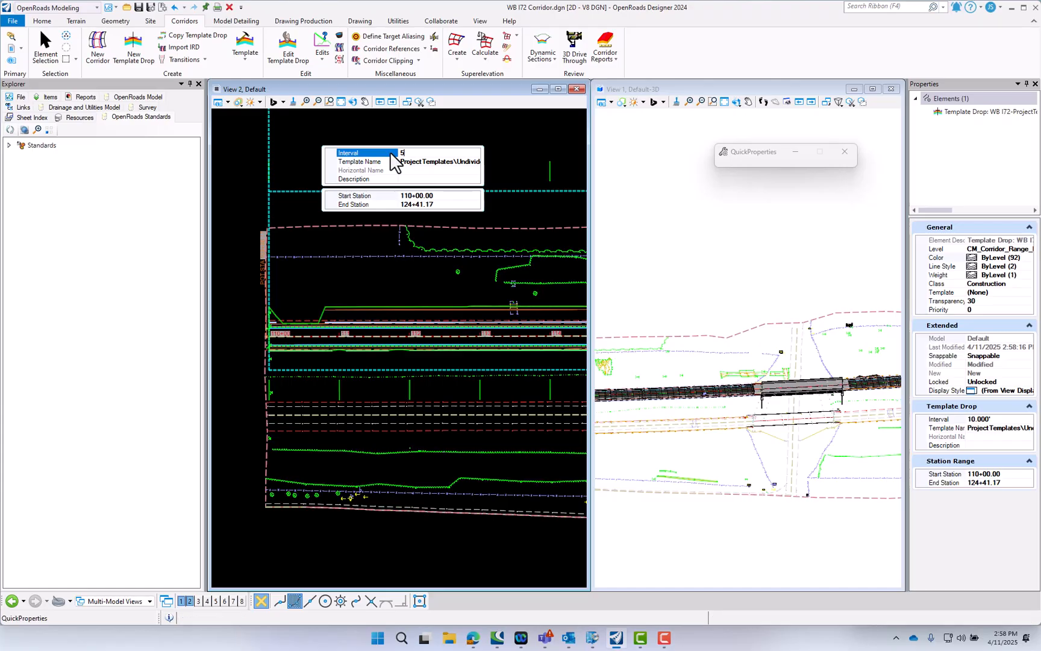
key("Return")
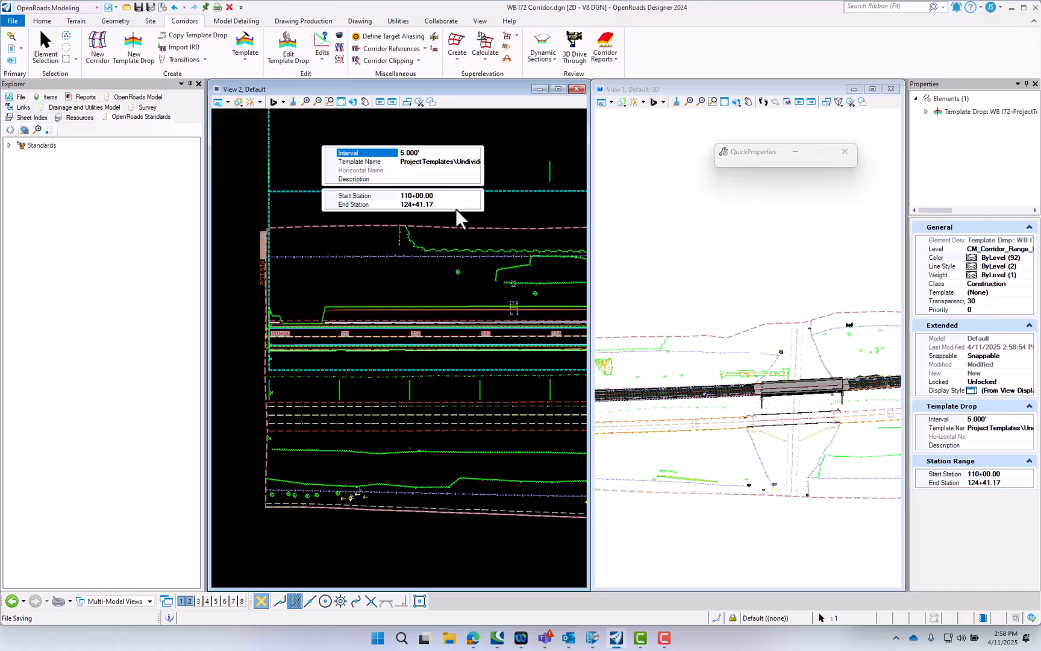
scroll(656, 396, "up", 3)
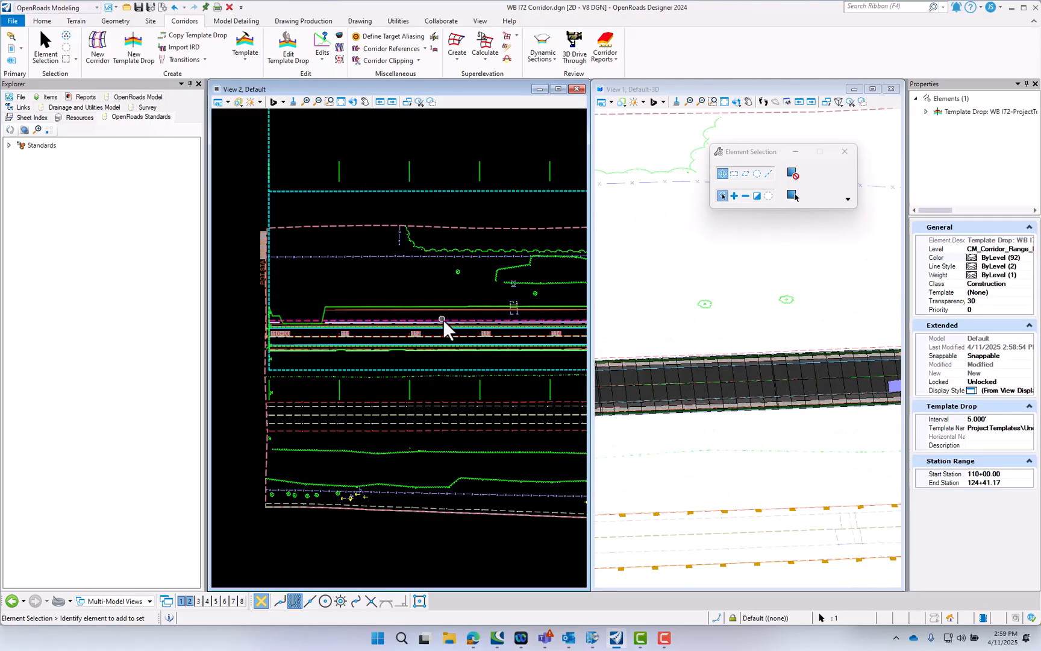
left_click(324, 227)
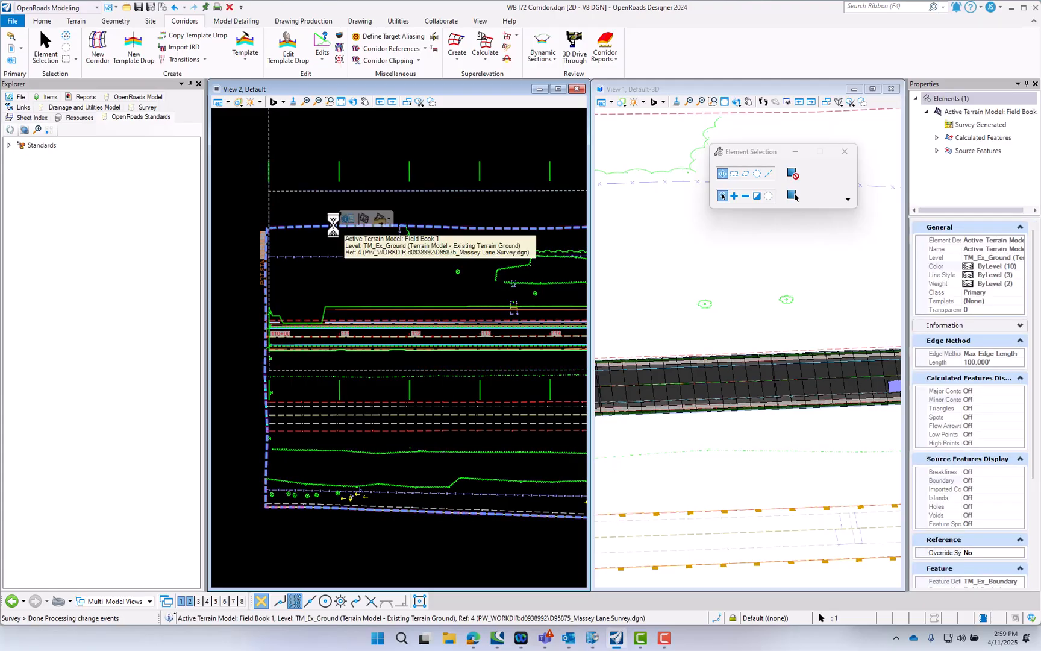
left_click(328, 258)
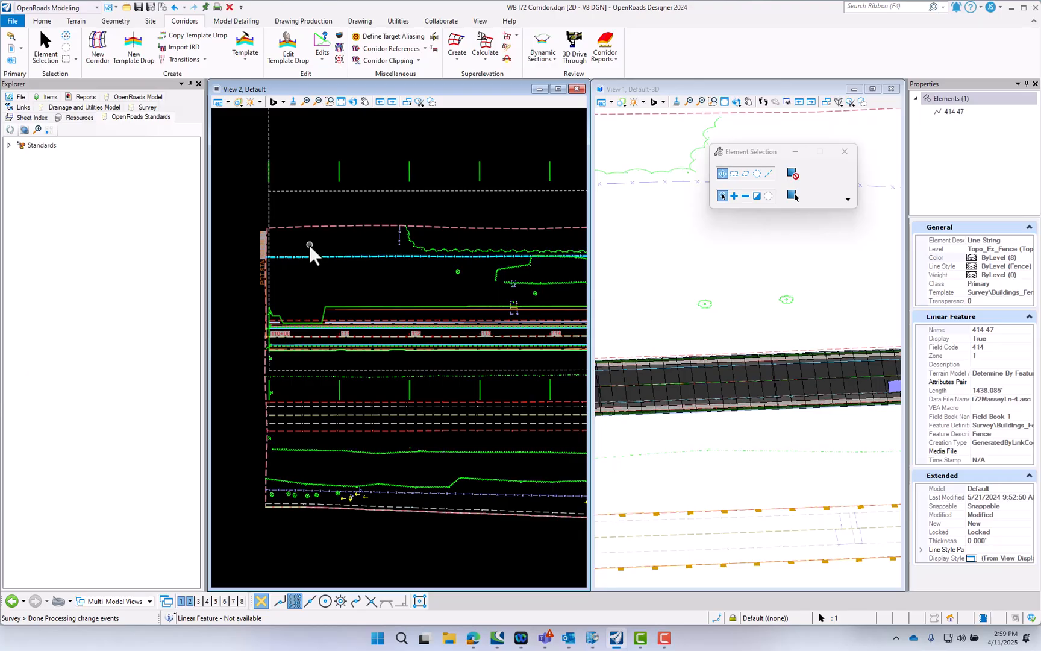
Review the quick properties of the westbound corridor in the plan view and clear the selection.
left_click(341, 174)
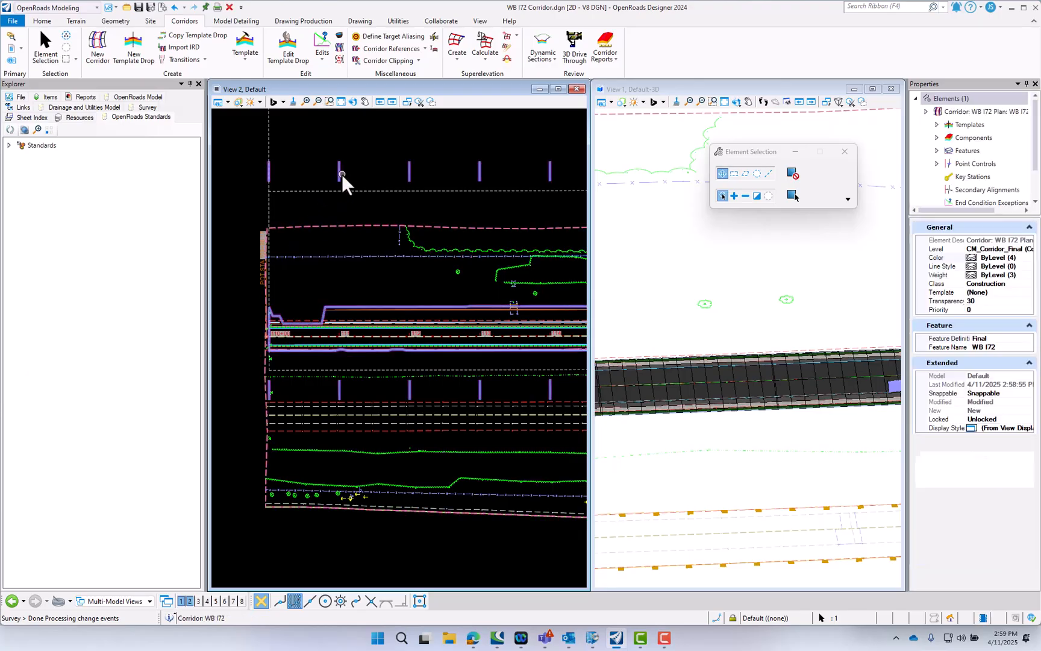
left_click(355, 169)
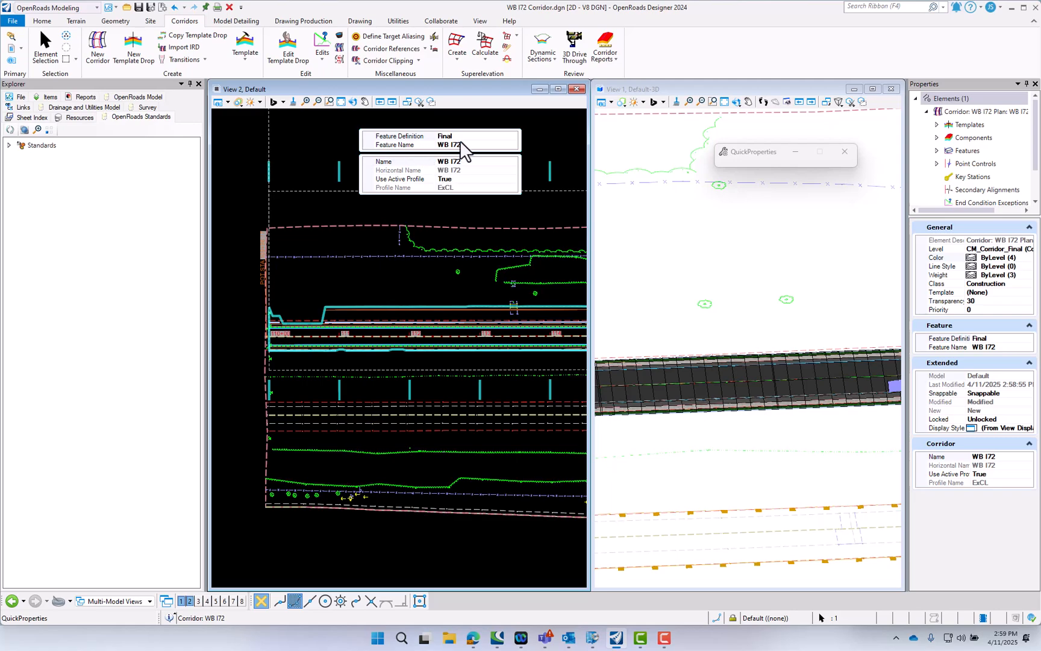
left_click(293, 208)
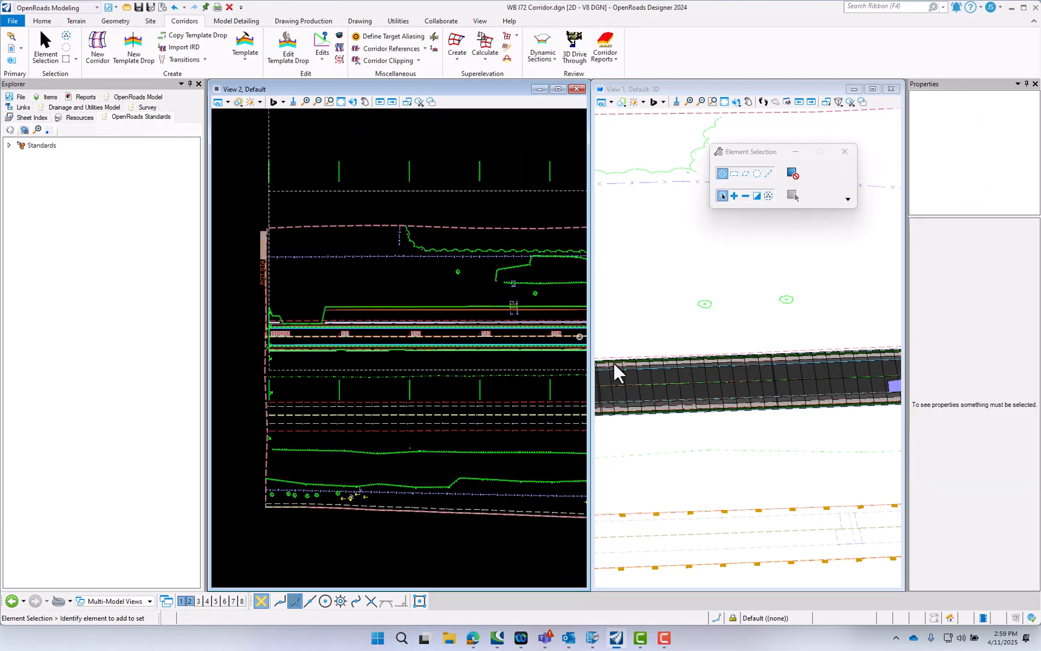
Select the HMA Surface Course mesh in the 3D model, review its pay item and station properties, and deselect it.
scroll(758, 422, "down", 5)
scroll(819, 392, "up", 1)
scroll(824, 392, "down", 4)
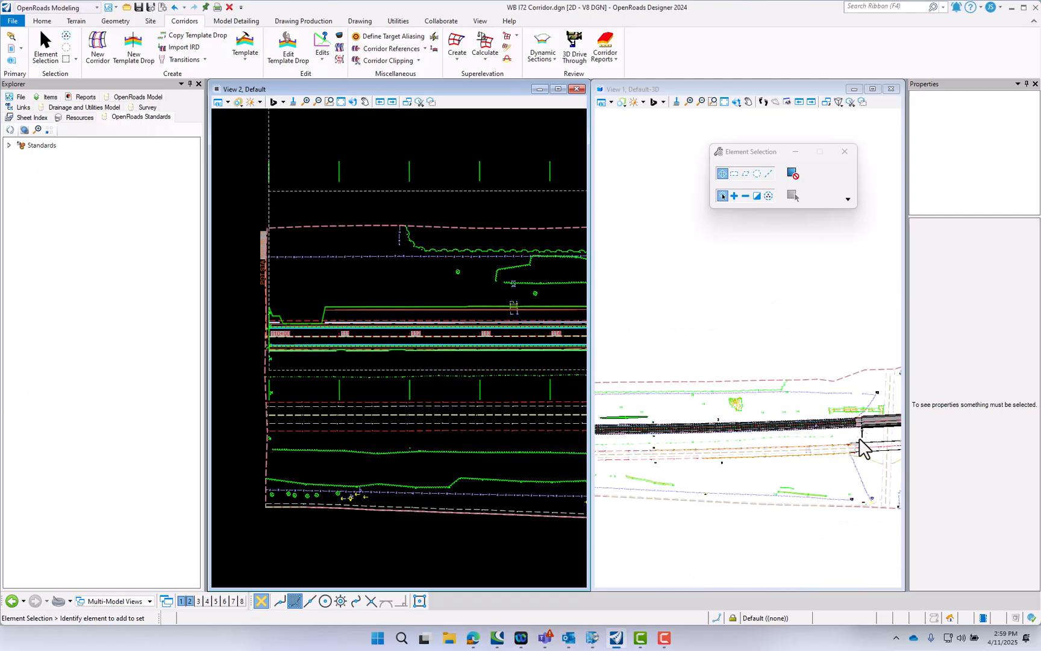
scroll(699, 452, "up", 2)
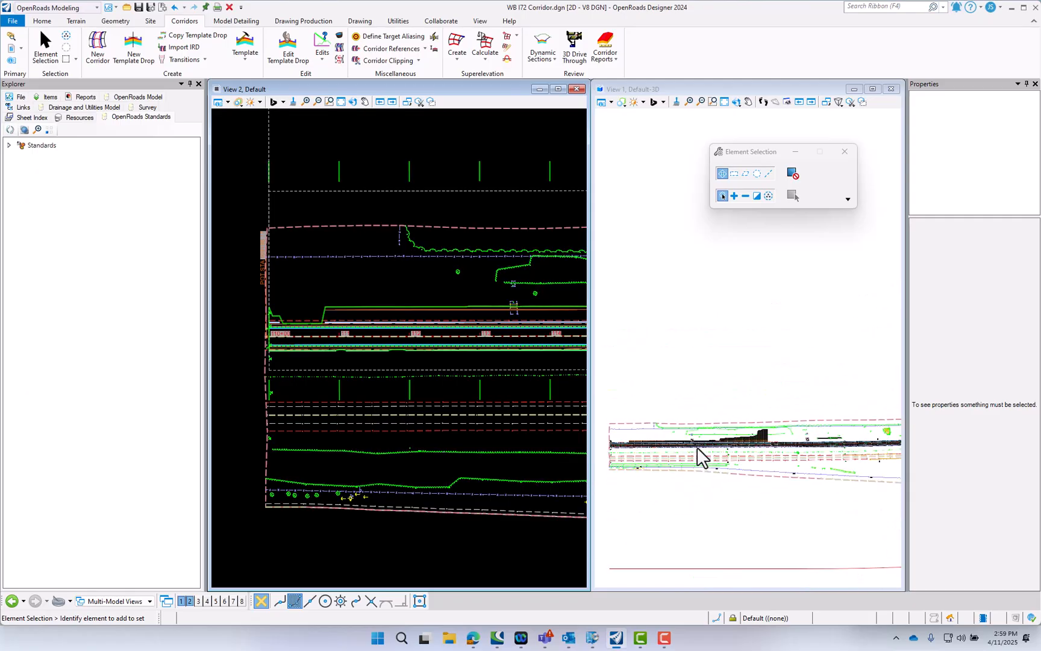
scroll(675, 461, "up", 4)
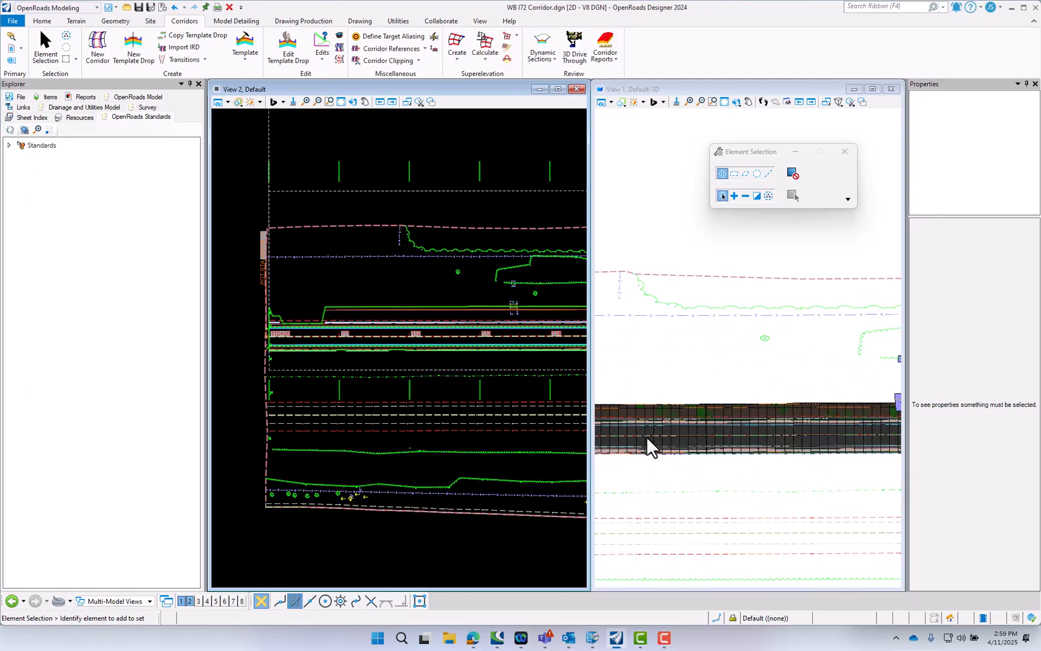
scroll(666, 442, "up", 3)
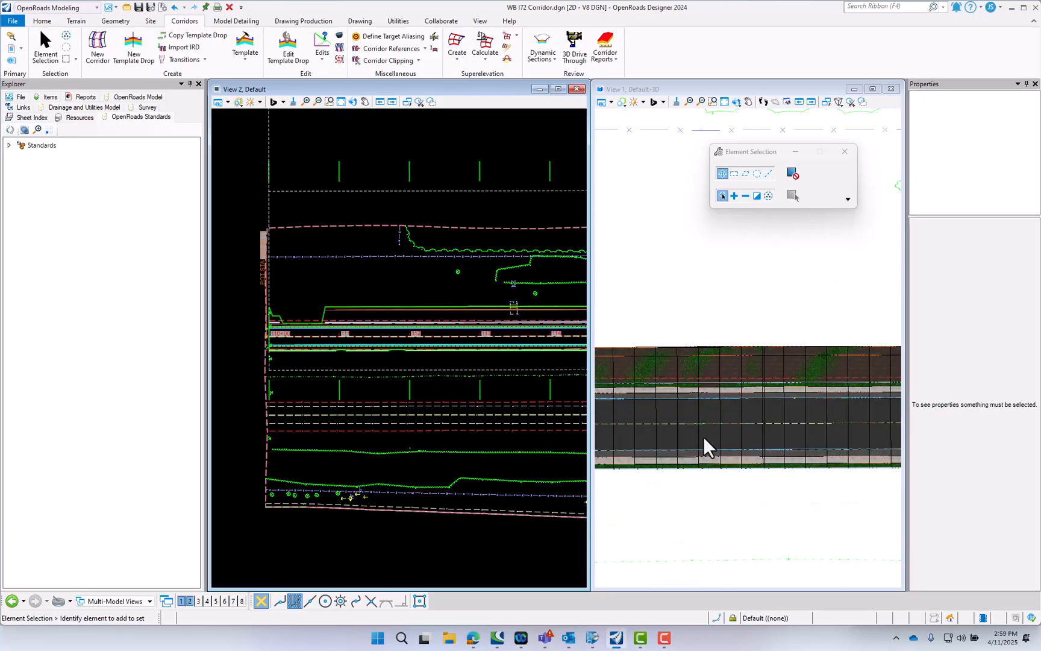
left_click(702, 436)
left_click(693, 436)
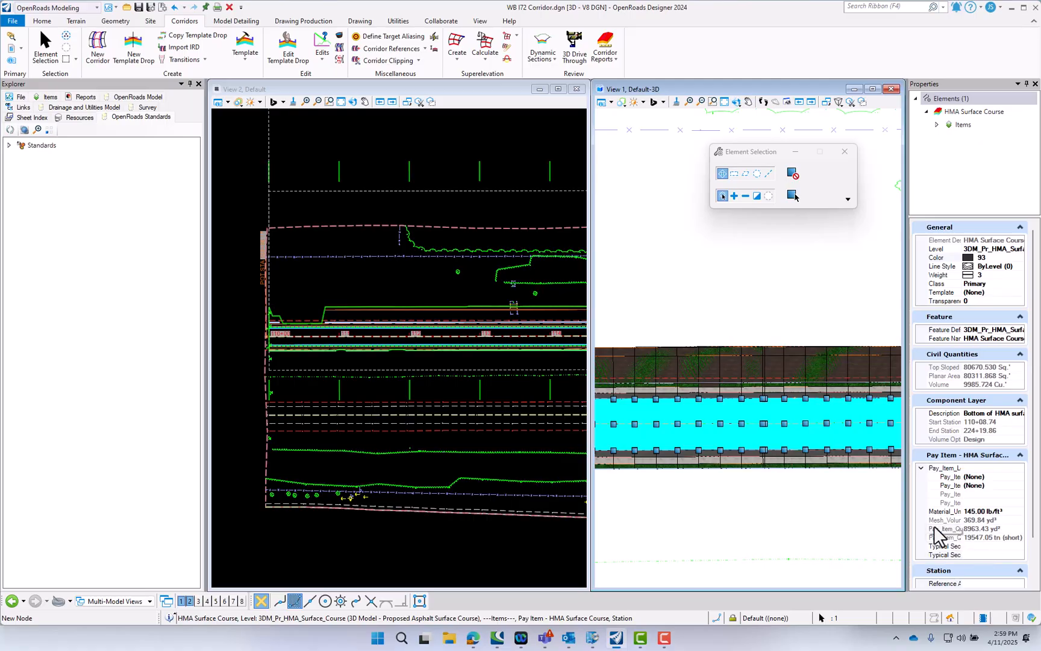
scroll(929, 509, "down", 1)
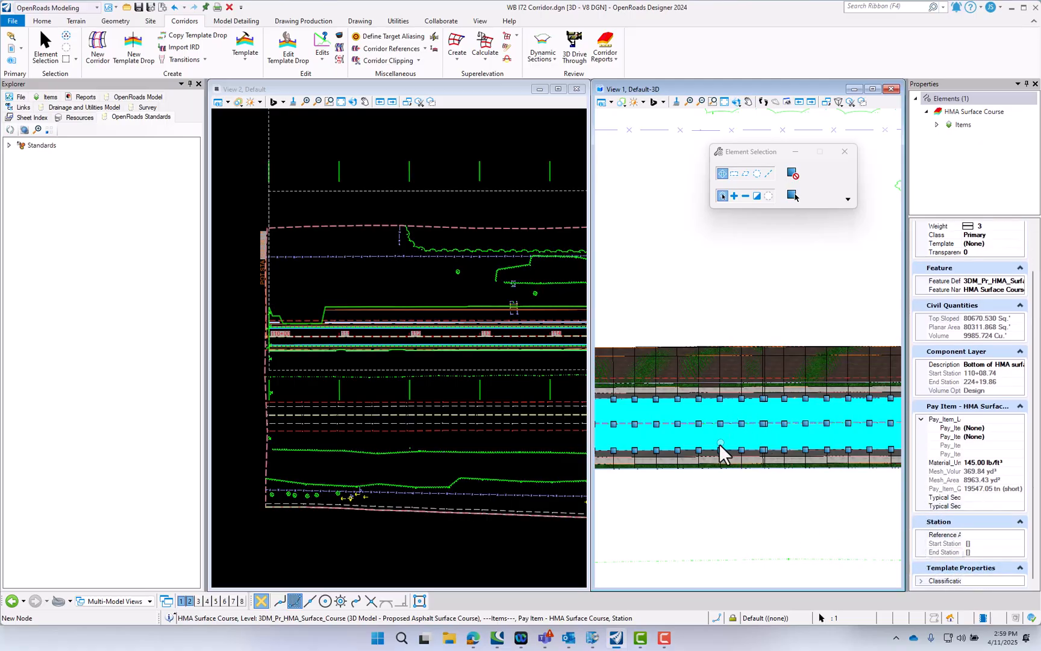
left_click(169, 358)
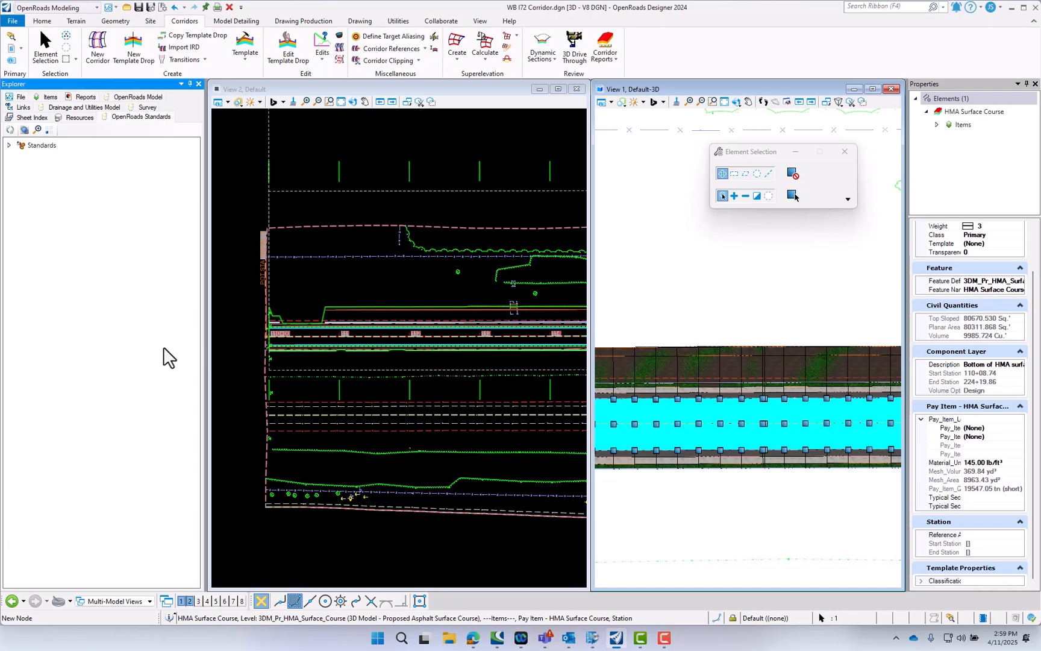
left_click(688, 529)
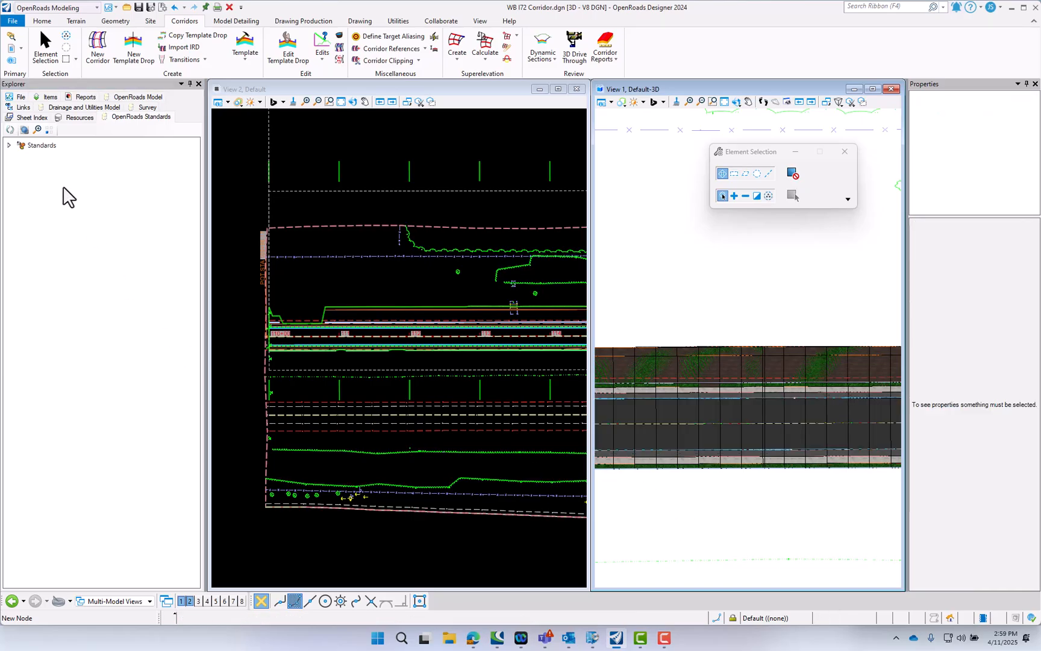
Select the 3DM_Pr_HMA_Surface_Course feature definition among the asphalt pavement meshes in the standards of WB I72 Corridor.dgn.
left_click(9, 146)
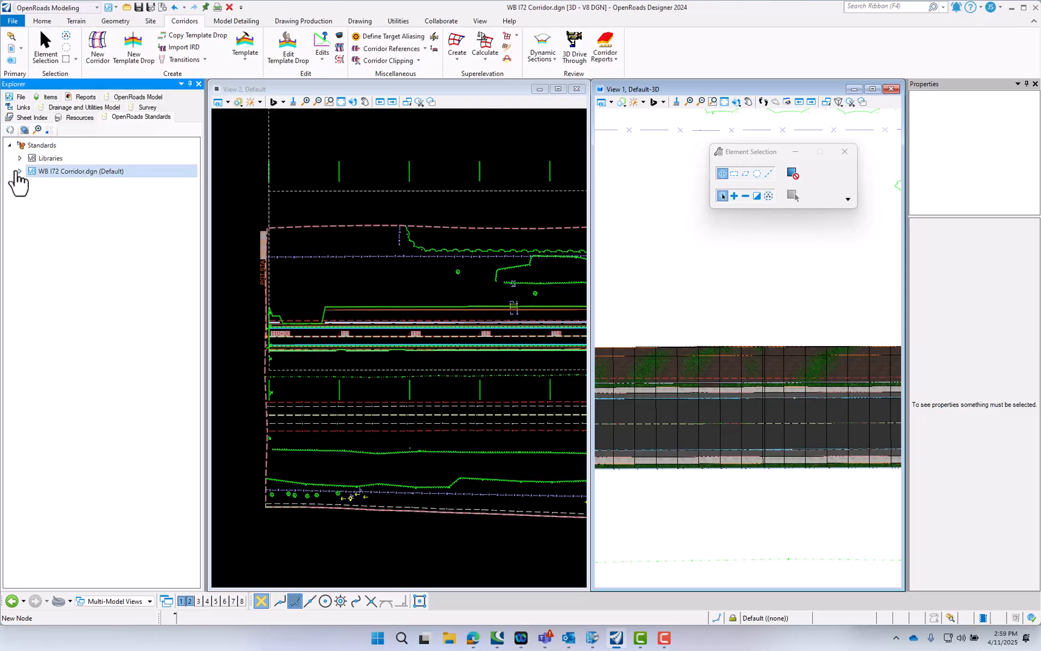
left_click(19, 171)
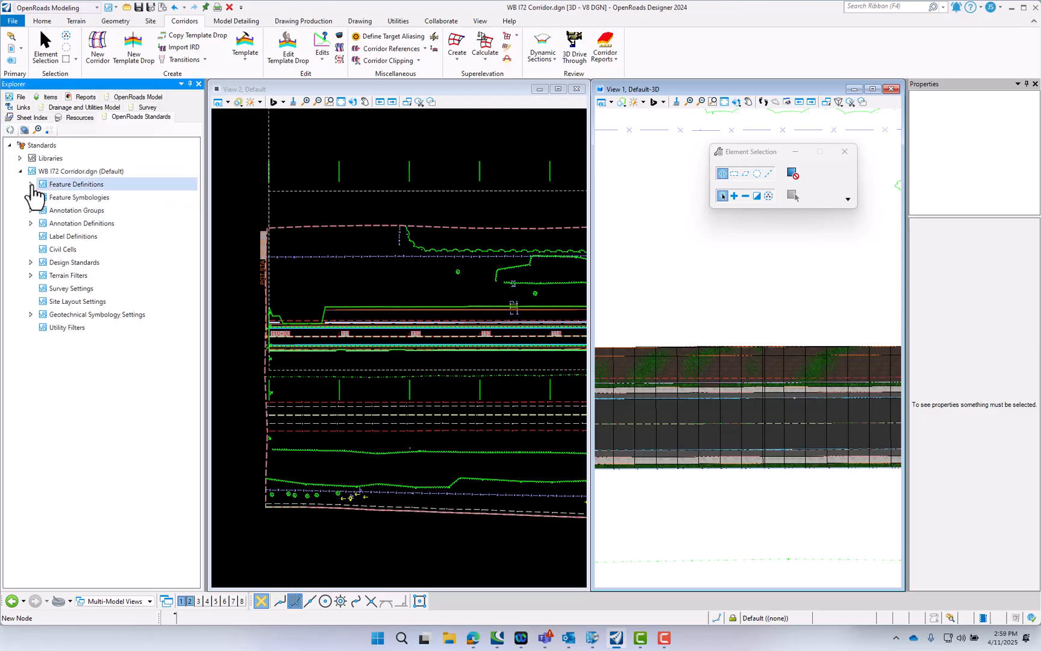
left_click(31, 184)
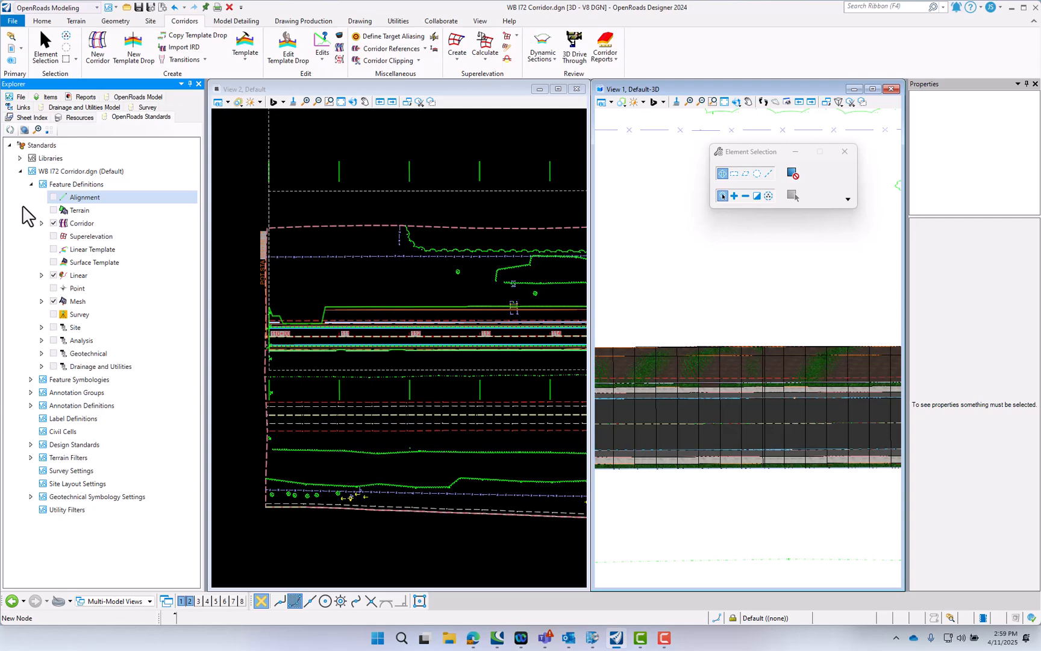
left_click(41, 301)
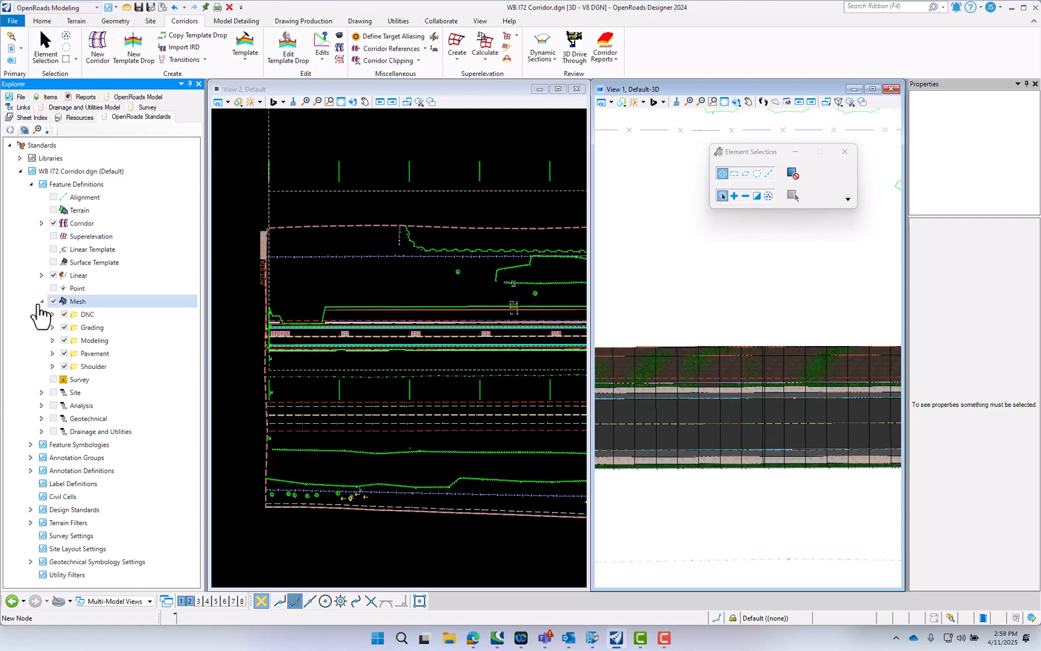
left_click(52, 353)
left_click(63, 367)
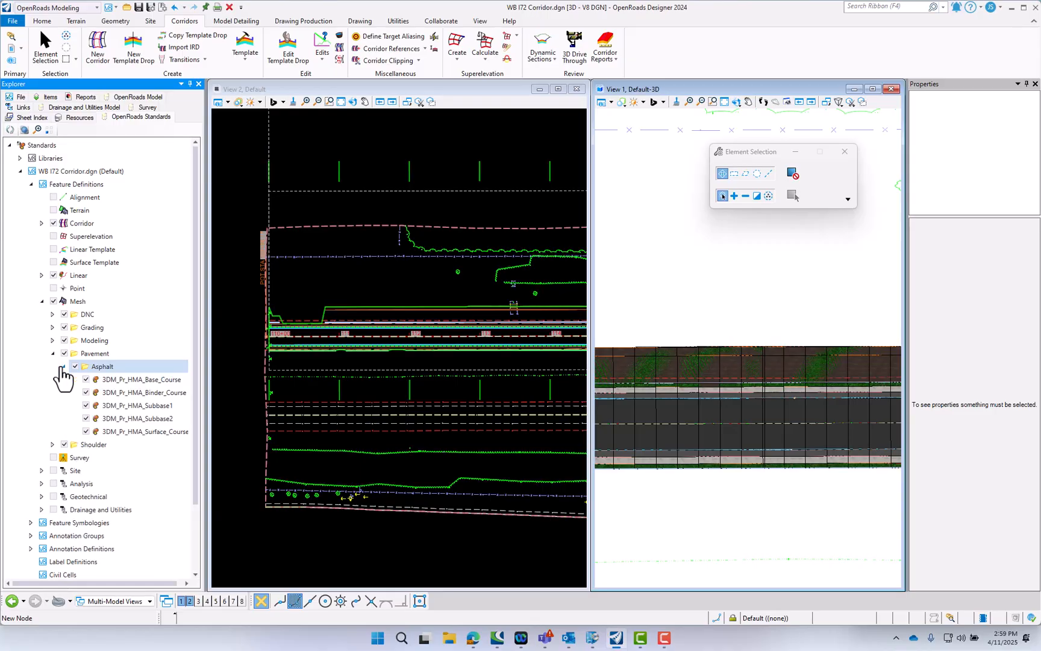
left_click(146, 431)
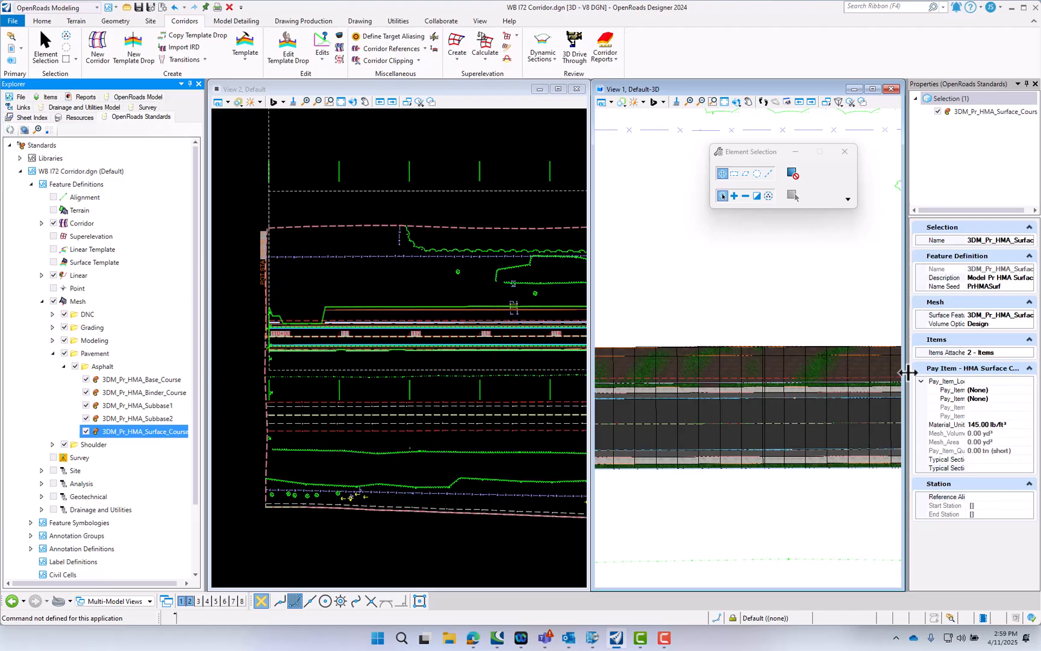
Widen the properties display and detach the Station and Pay Item - HMA Surface Course items from the surface course feature definition.
left_click_drag(908, 377, 659, 387)
left_click(1022, 352)
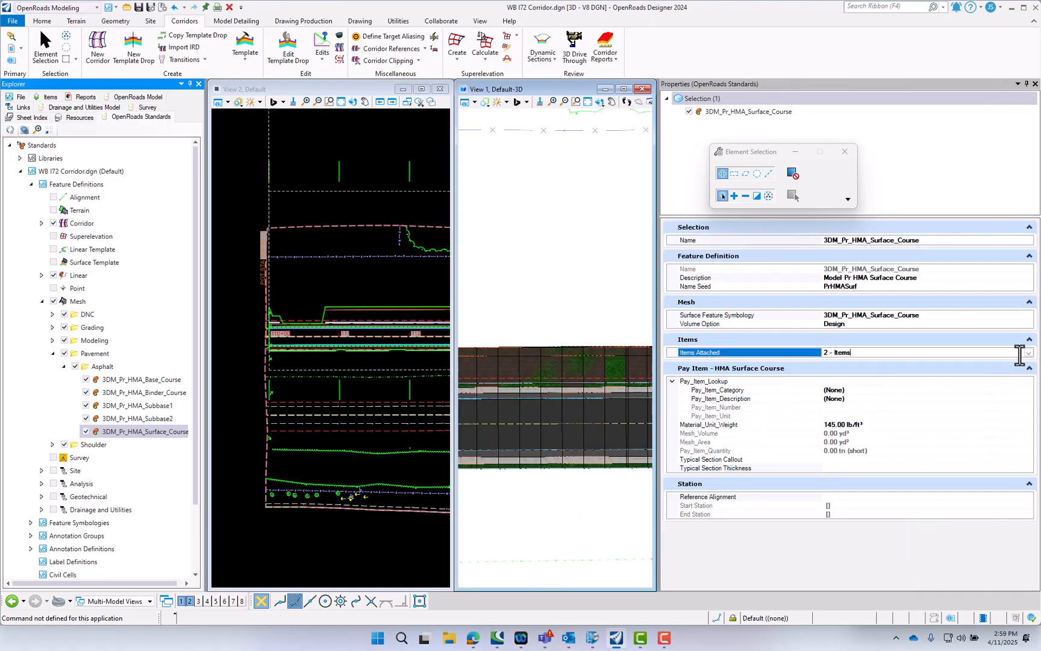
left_click(1029, 353)
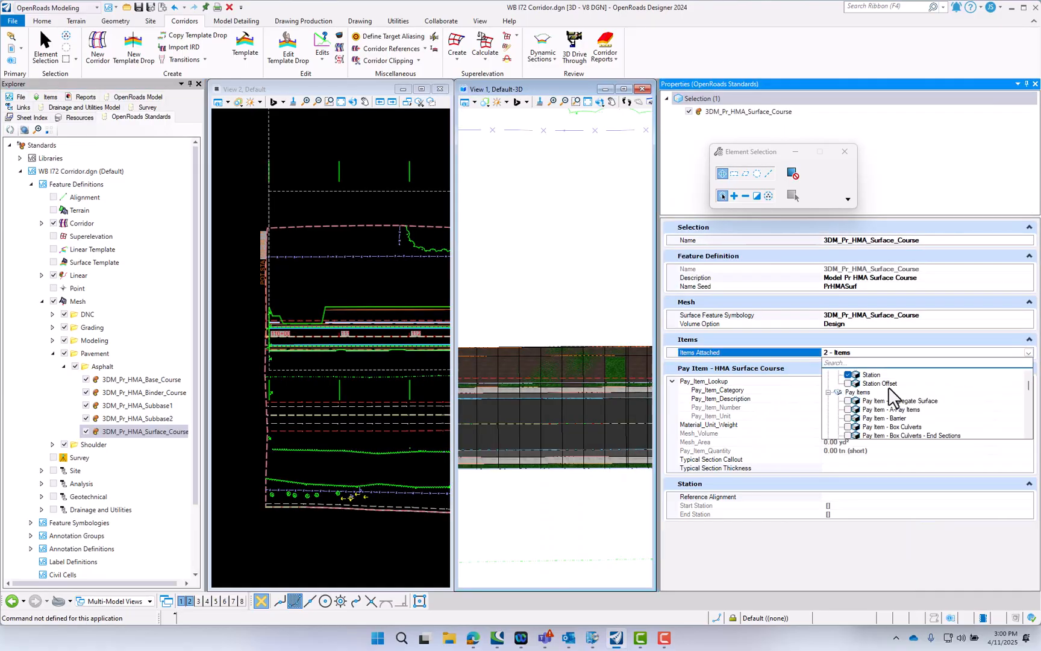
left_click(849, 375)
scroll(865, 401, "down", 6)
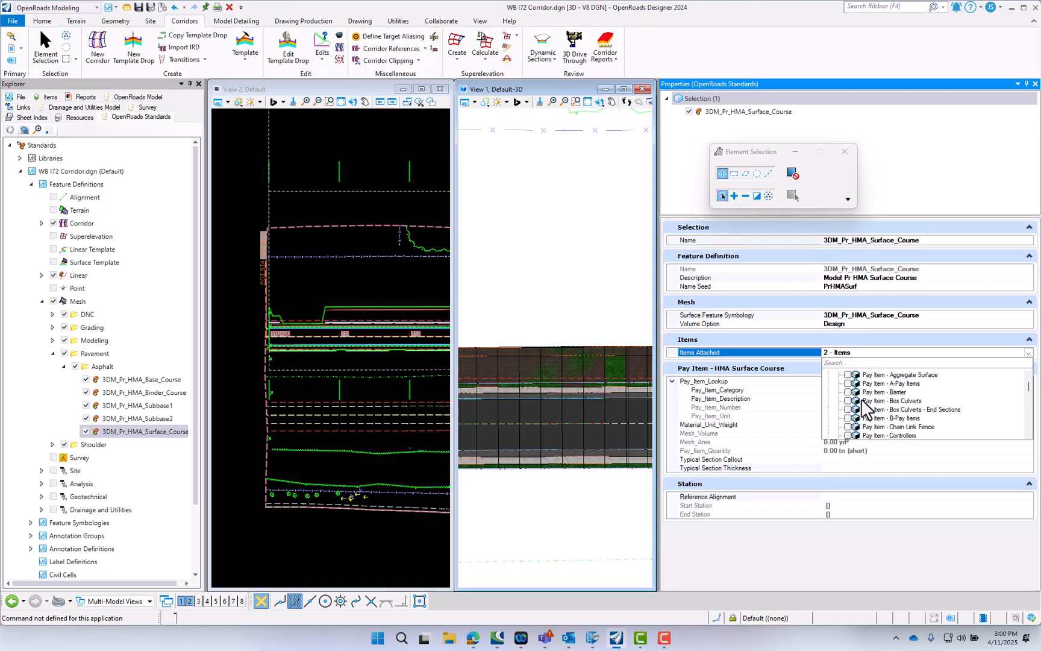
left_click(863, 401)
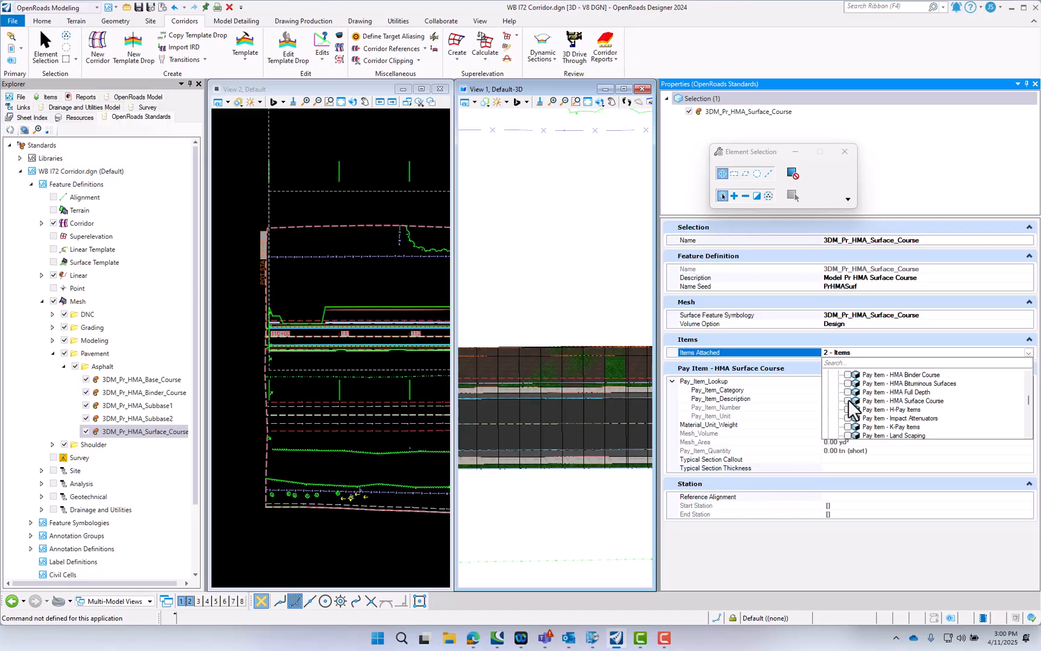
left_click(875, 551)
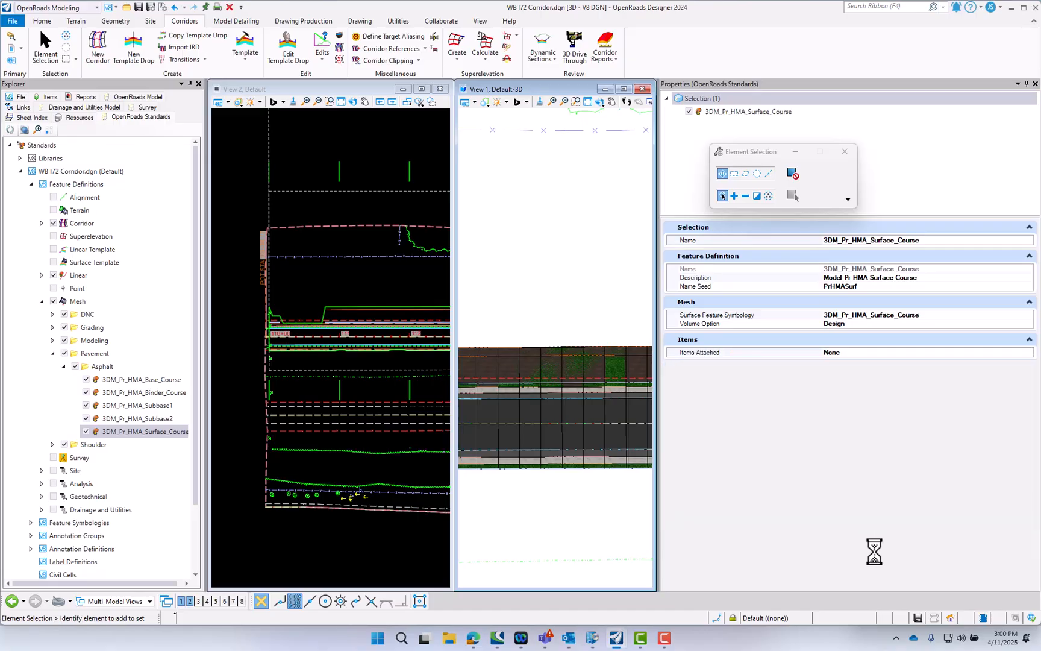
Mark the Station item from the Location library for attachment to the surface course feature definition.
left_click(901, 353)
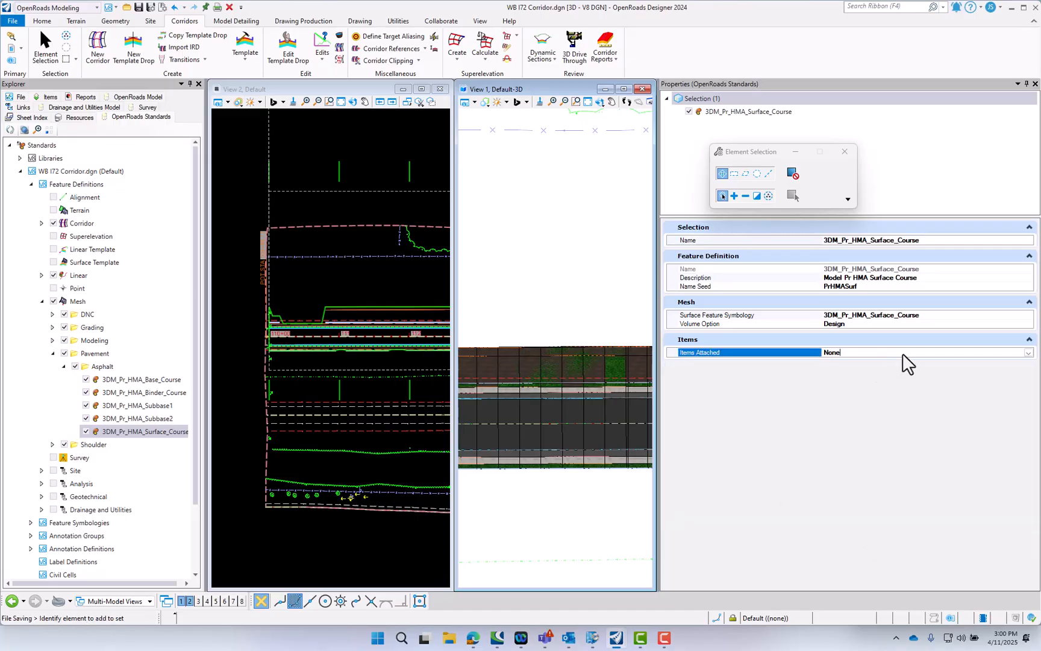
left_click(1029, 353)
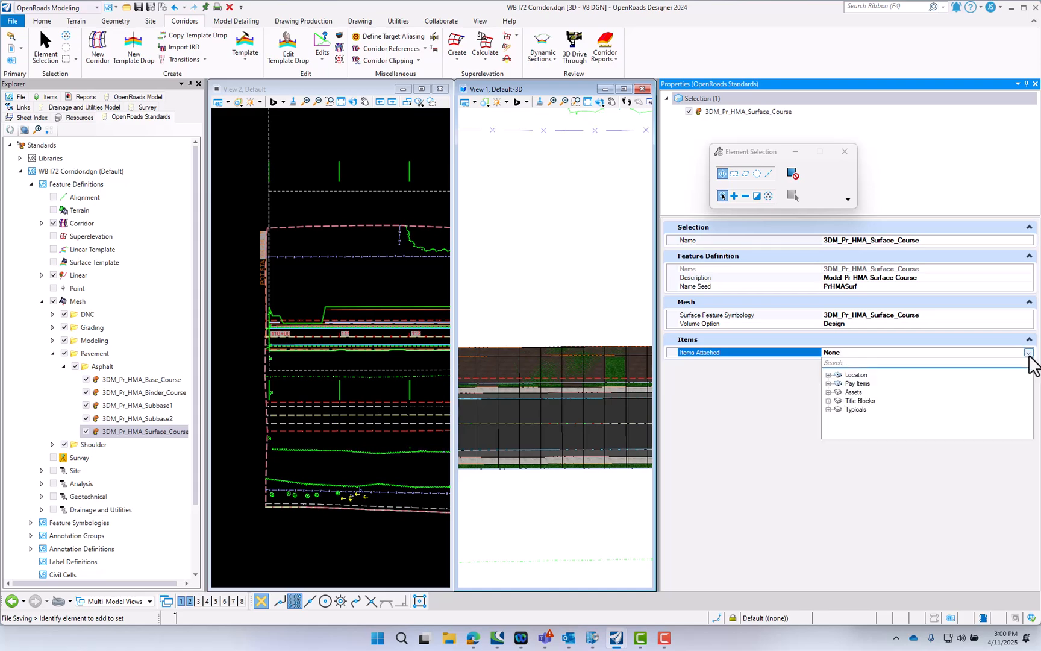
left_click(830, 376)
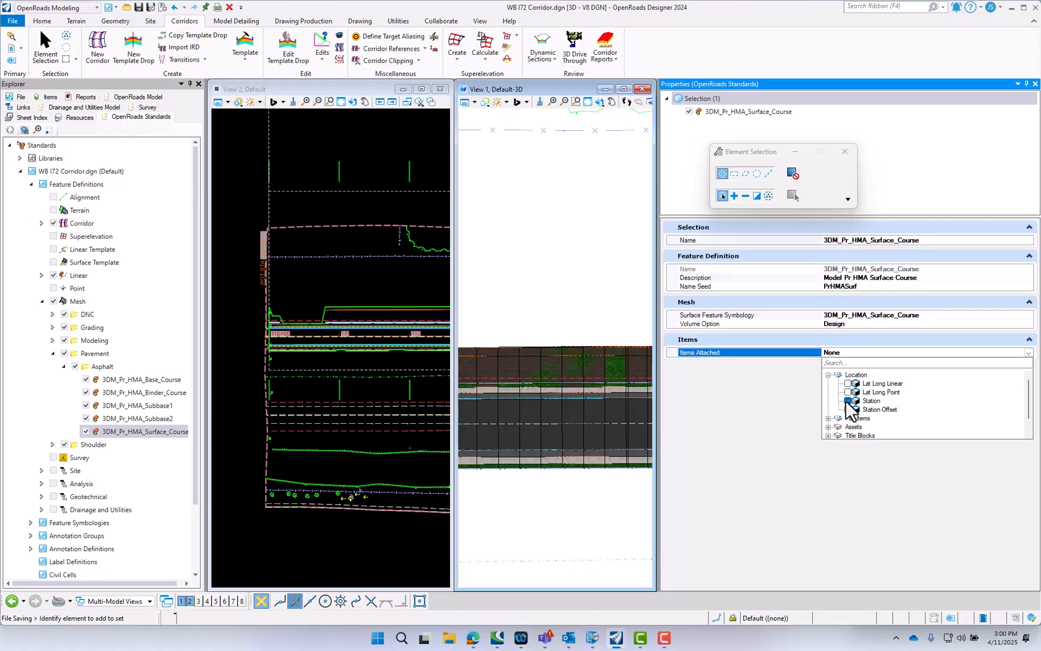
left_click(829, 376)
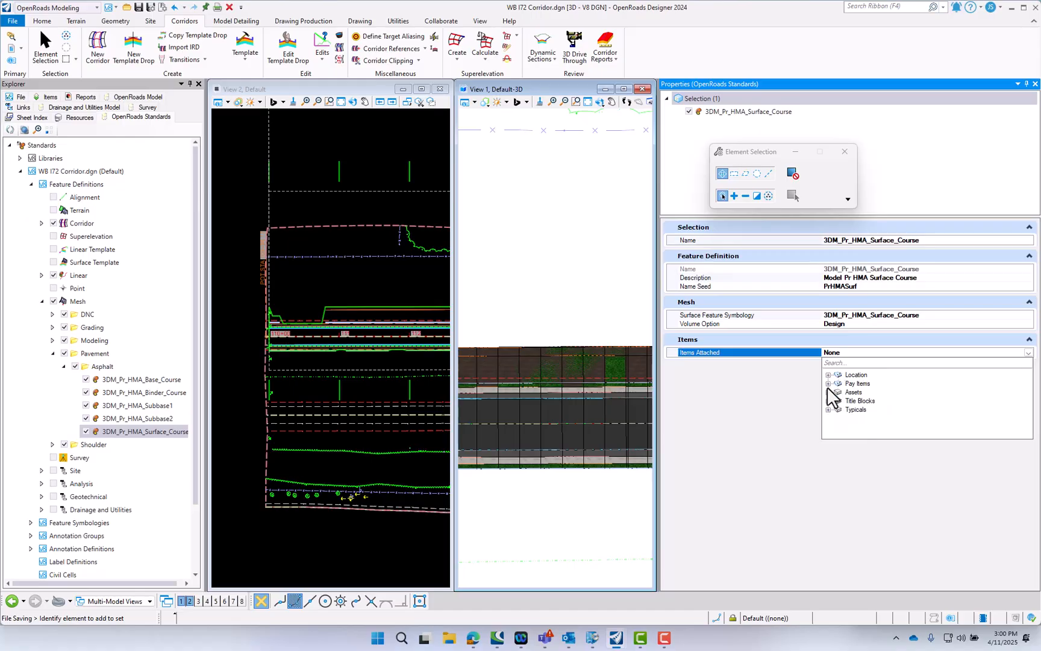
Add Pay Item - HMA Surface Course from the Pay Items library and attach the marked items to the feature definition.
left_click(828, 383)
scroll(837, 399, "down", 5)
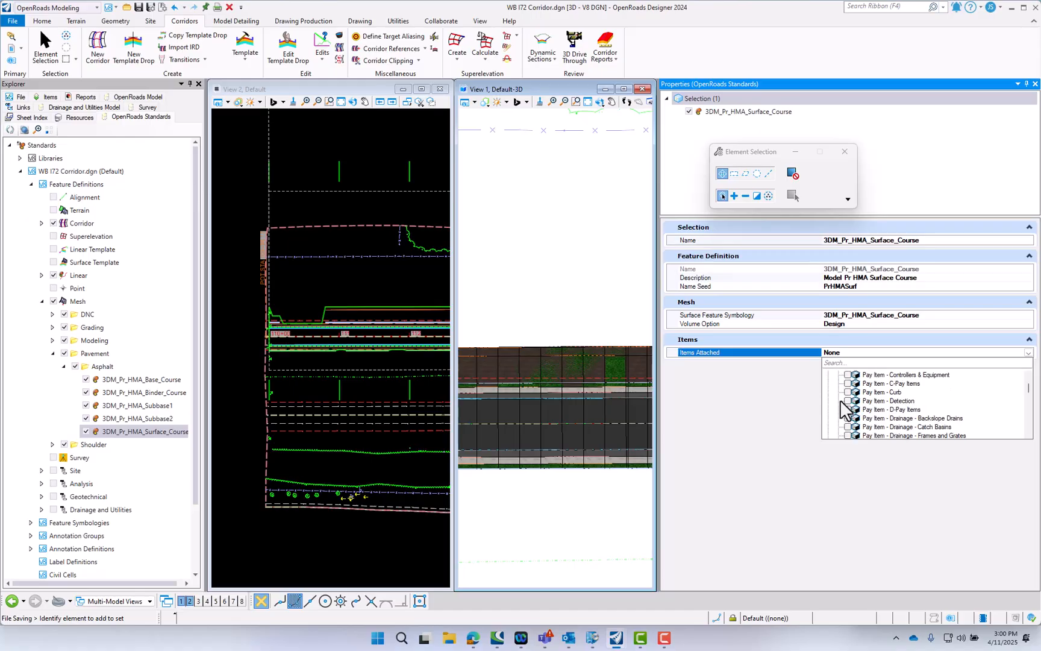
scroll(842, 402, "down", 12)
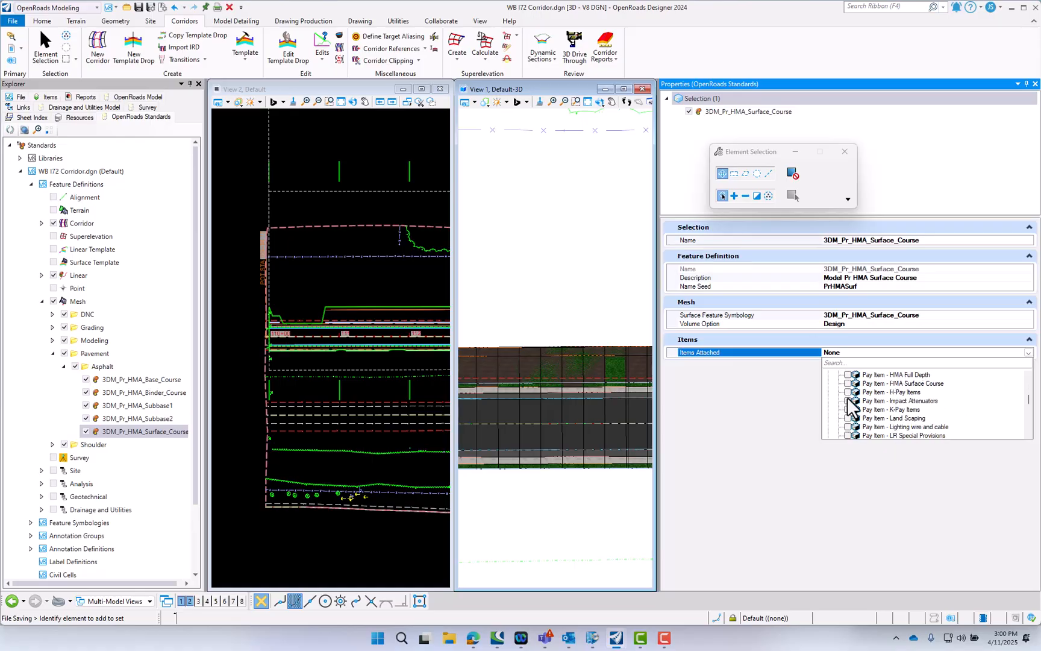
scroll(851, 407, "down", 8)
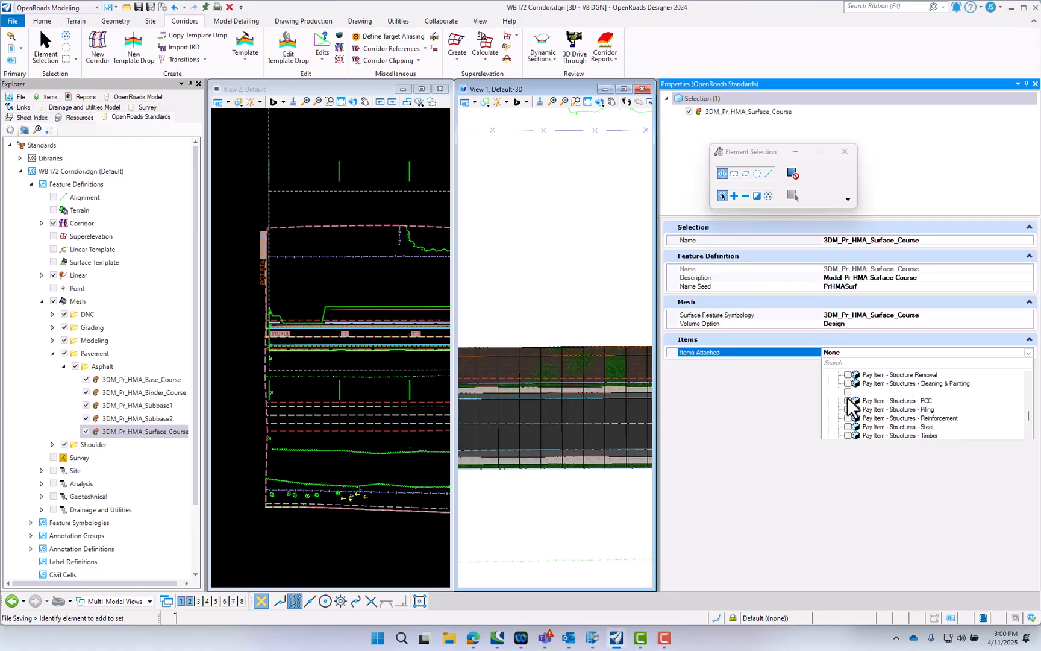
scroll(851, 405, "up", 8)
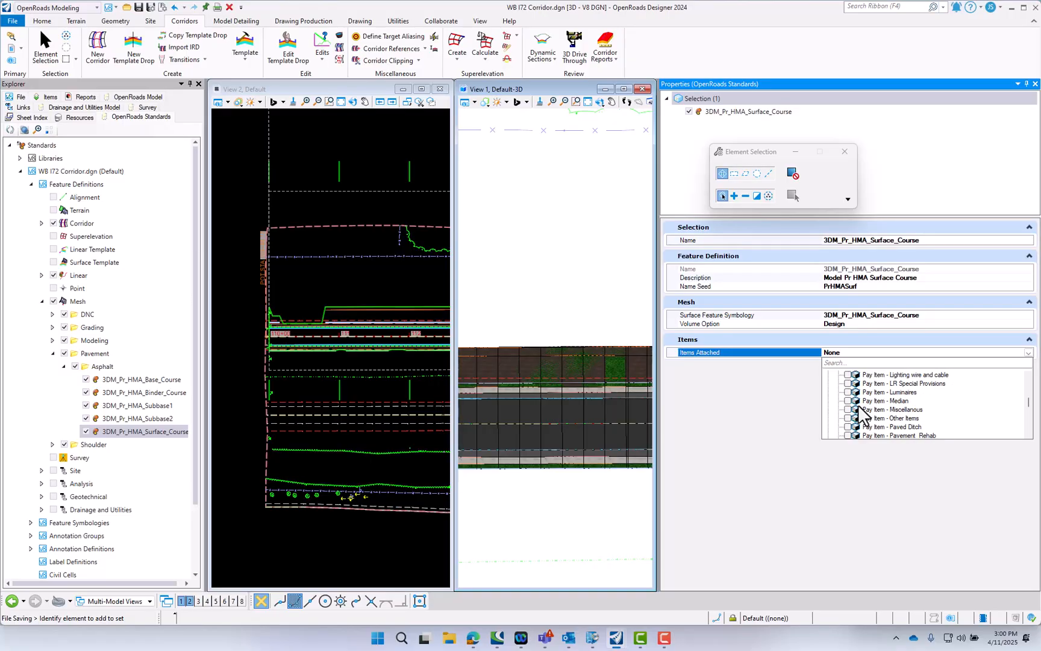
scroll(858, 407, "down", 3)
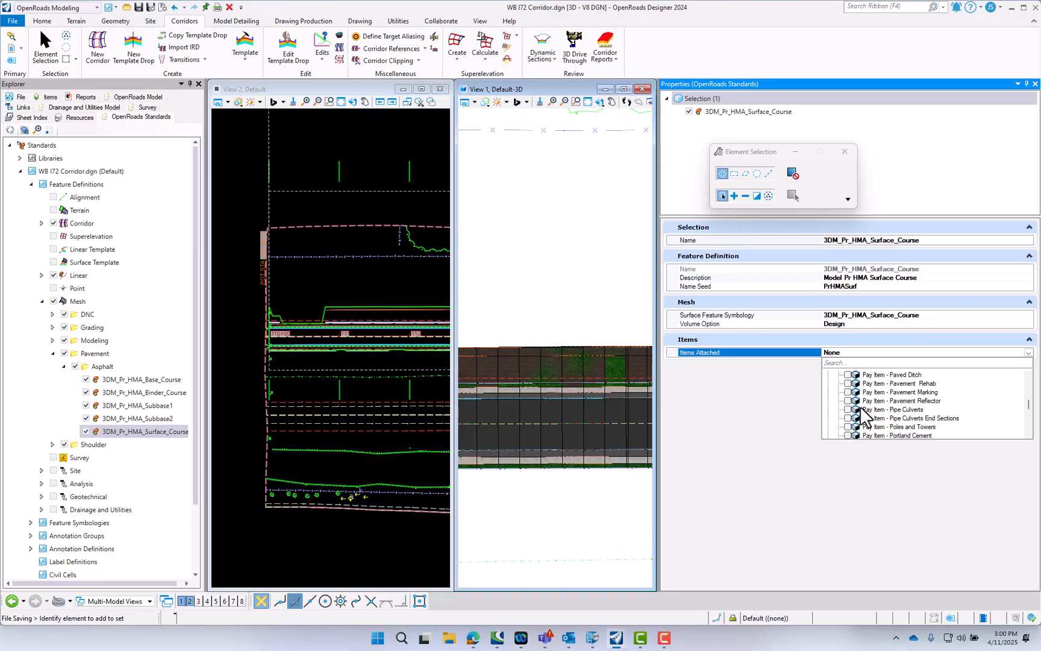
scroll(860, 406, "up", 4)
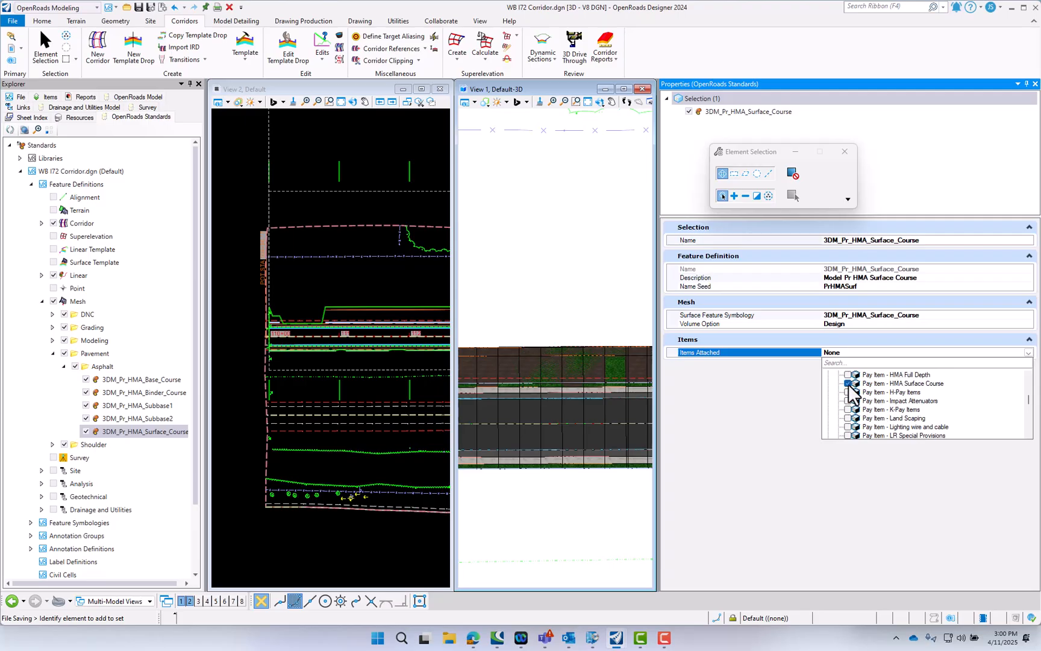
left_click(788, 431)
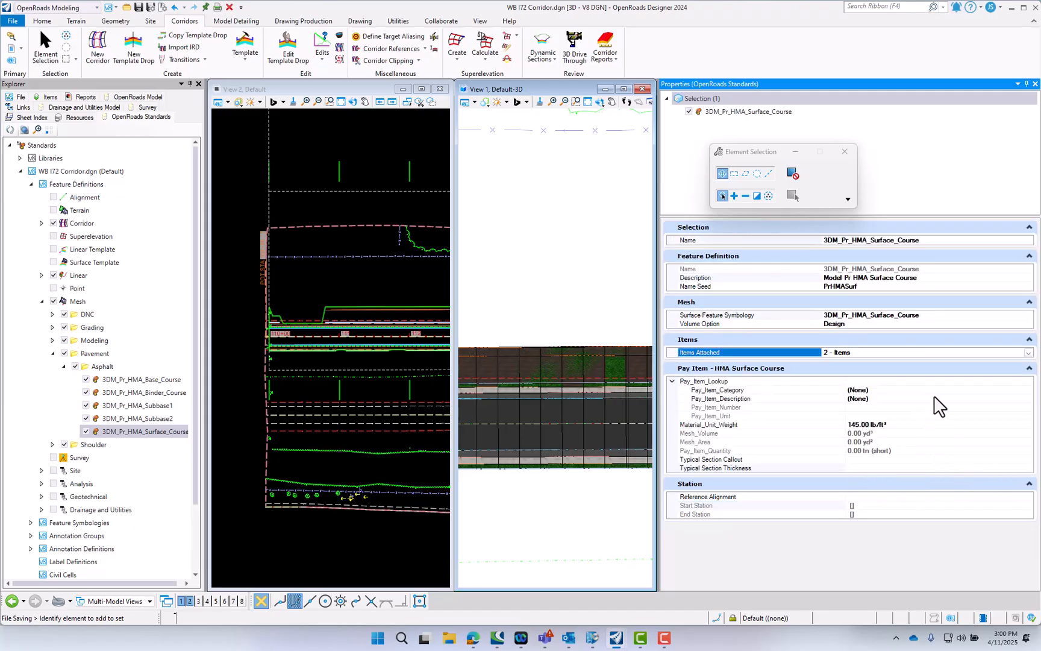
Attach the Typical Section Callout item from the Typicals library to the 3DM_Pr_HMA_Surface_Course feature definition.
left_click(1029, 353)
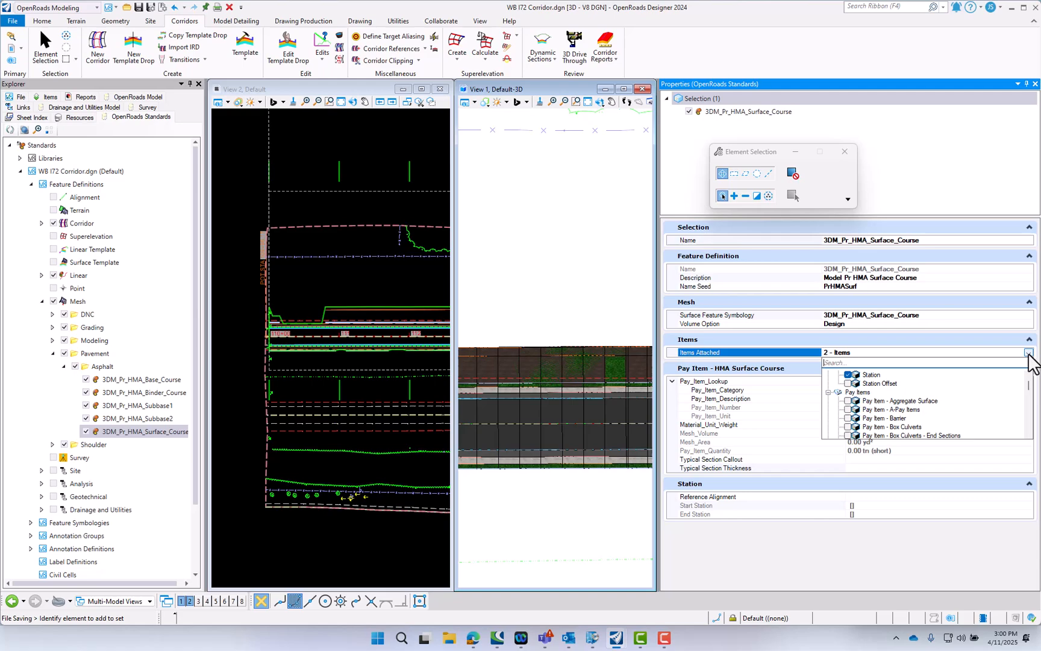
left_click(828, 392)
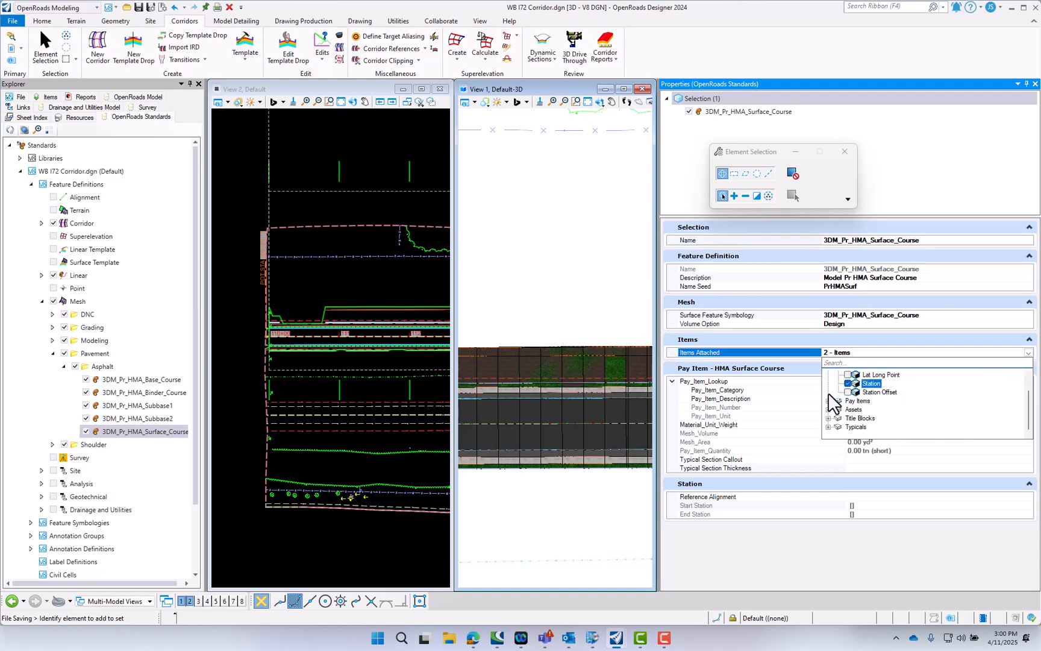
left_click(829, 427)
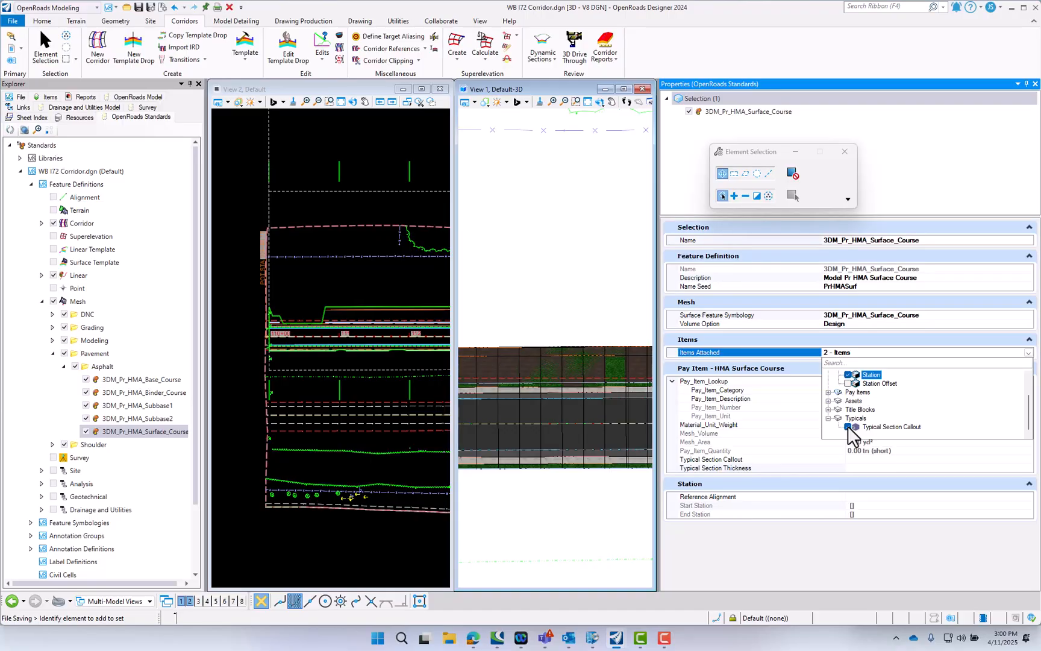
left_click(862, 444)
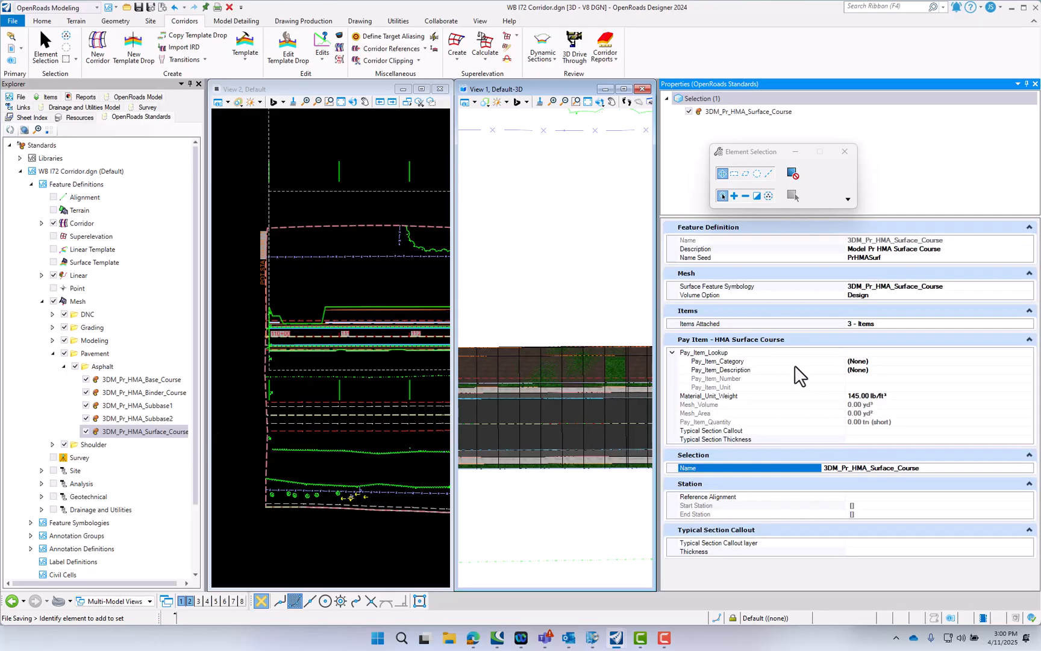
Set the surface course's Pay_Item_Category to HMA_Surface Course, filtering the category list by "hma".
left_click(922, 363)
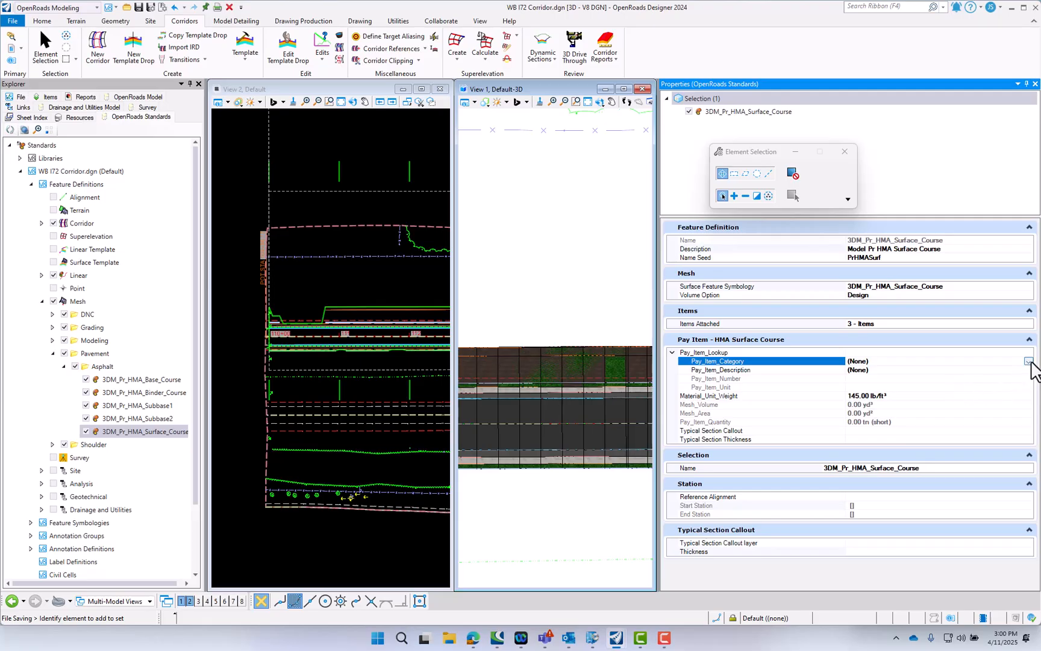
left_click(1029, 362)
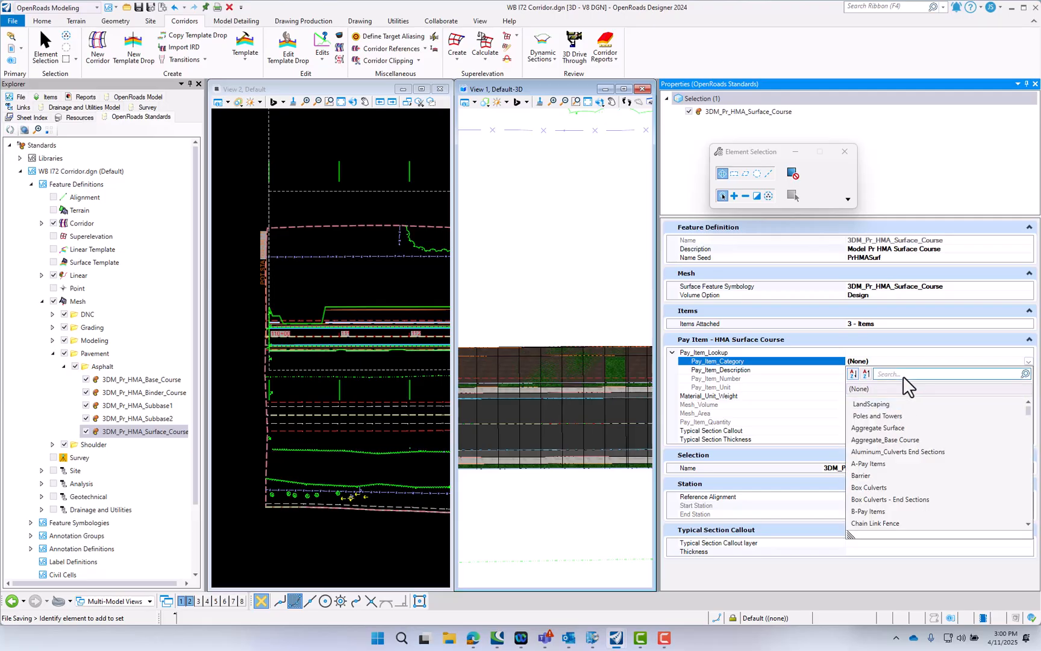
type("hma")
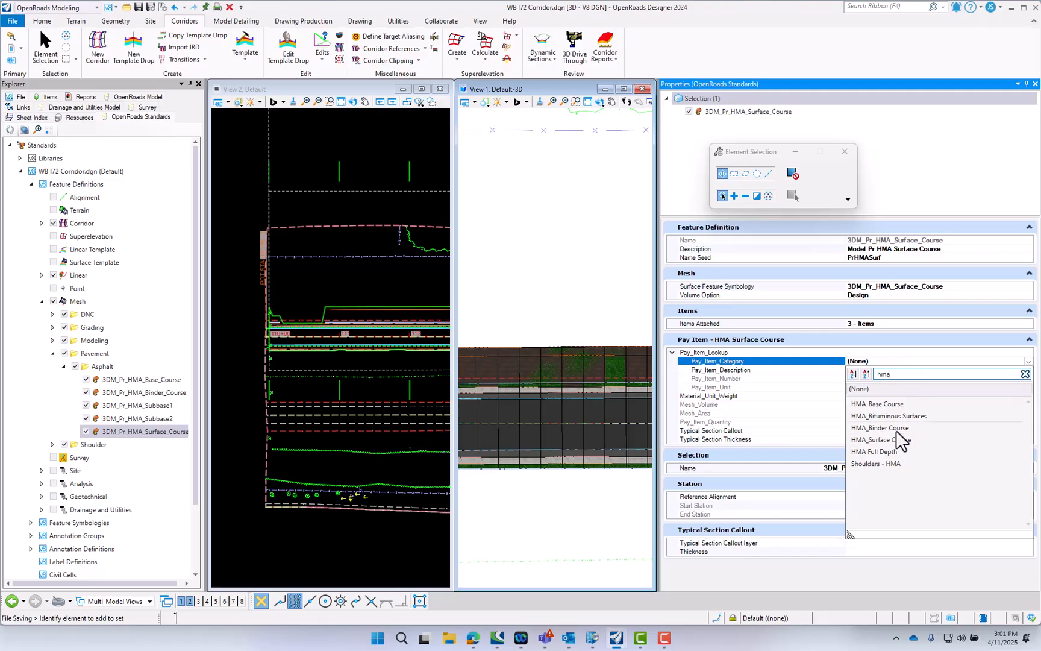
left_click(894, 438)
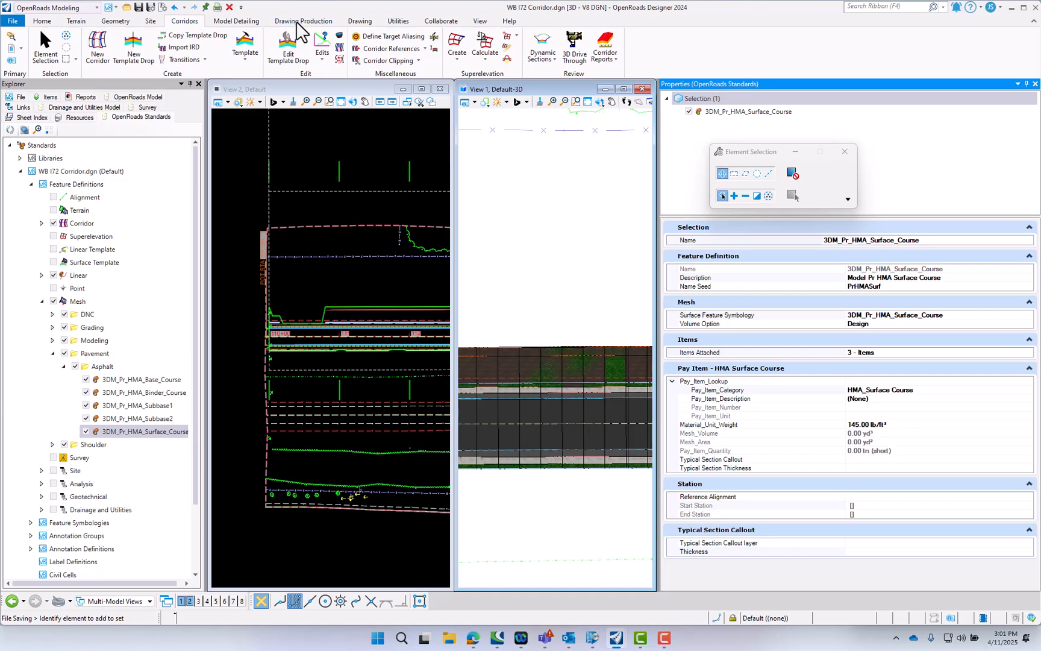
Examine the pay item types in the Pay Items library of the Item Types manager and close it.
left_click(392, 21)
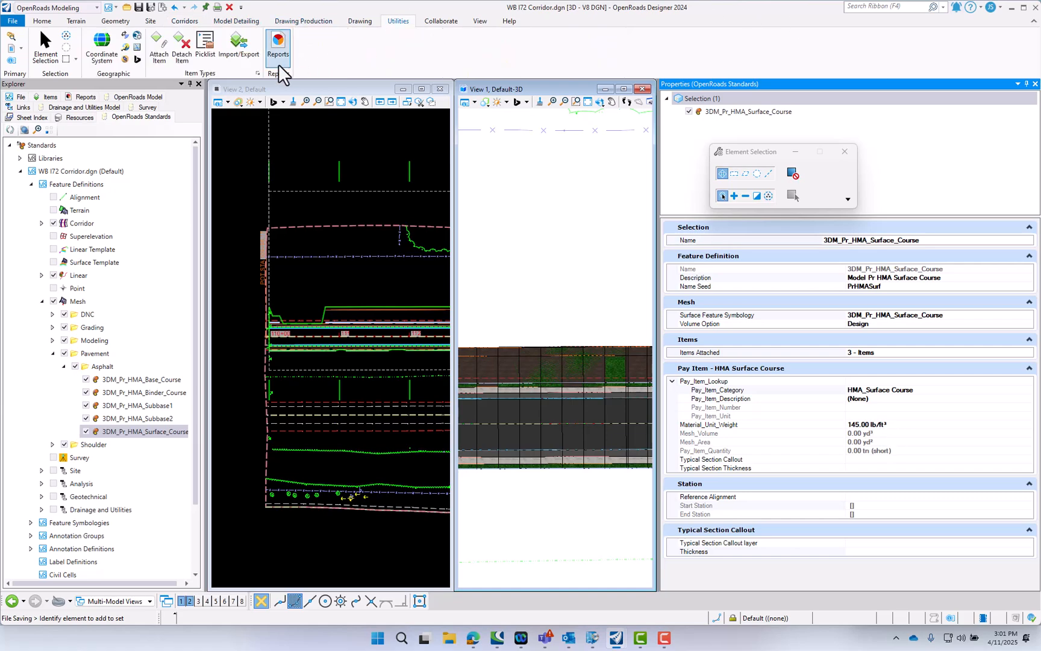
left_click(259, 73)
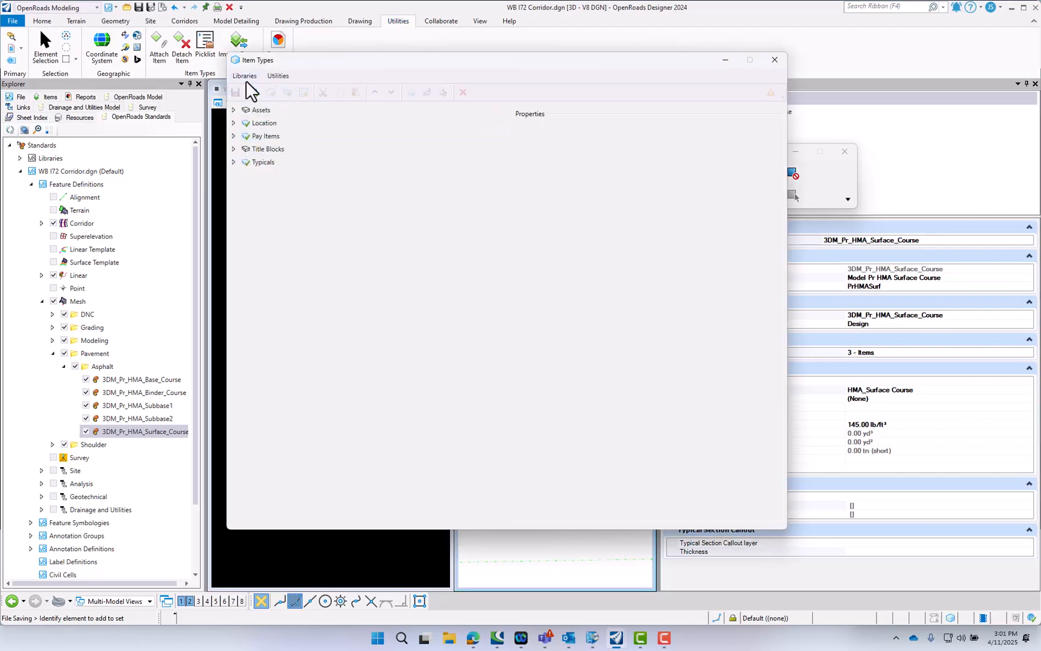
left_click(235, 137)
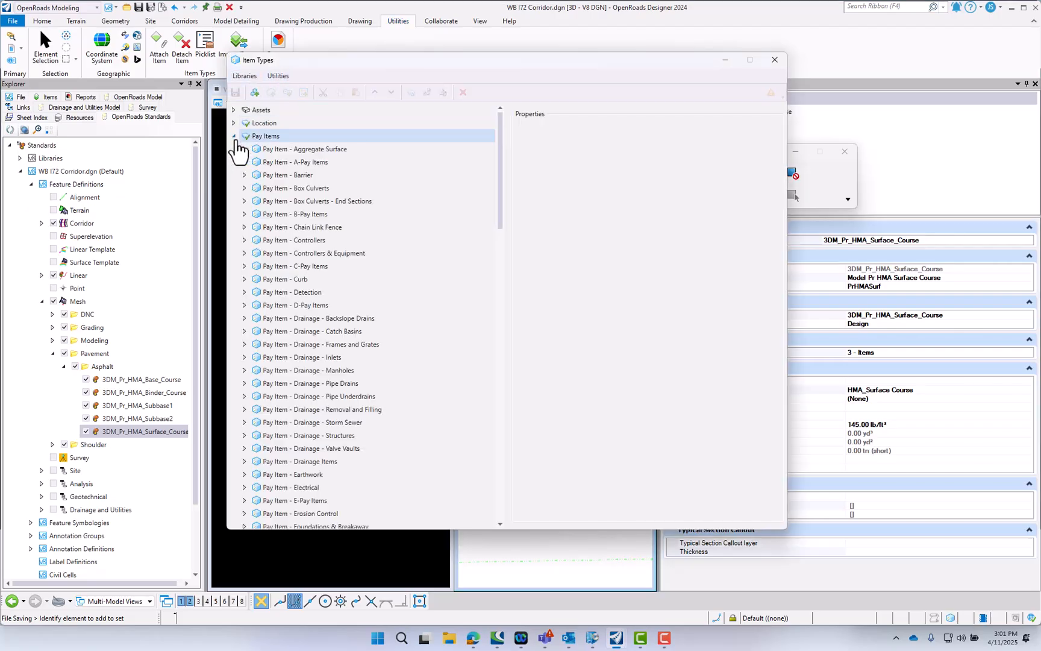
mouse_move(502, 133)
left_mouse_down()
mouse_move(481, 217)
mouse_move(486, 306)
mouse_move(495, 117)
left_mouse_up()
left_click(774, 60)
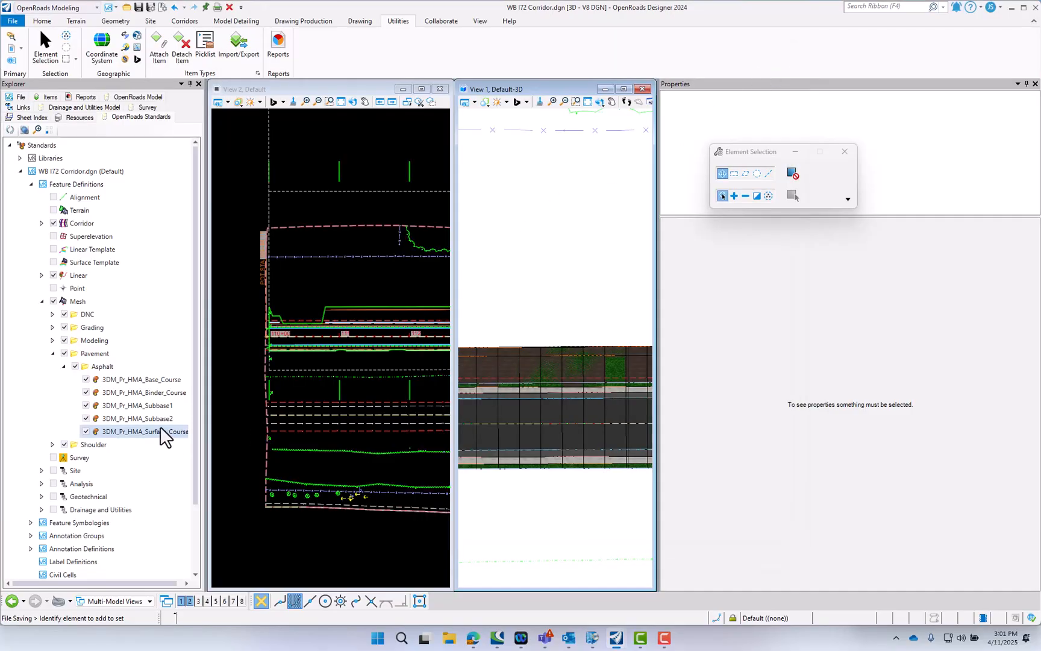
Detach the Station and Pay Item - HMA Base Course items from the 3DM_Pr_HMA_Base_Course feature definition and save the file.
left_click(155, 379)
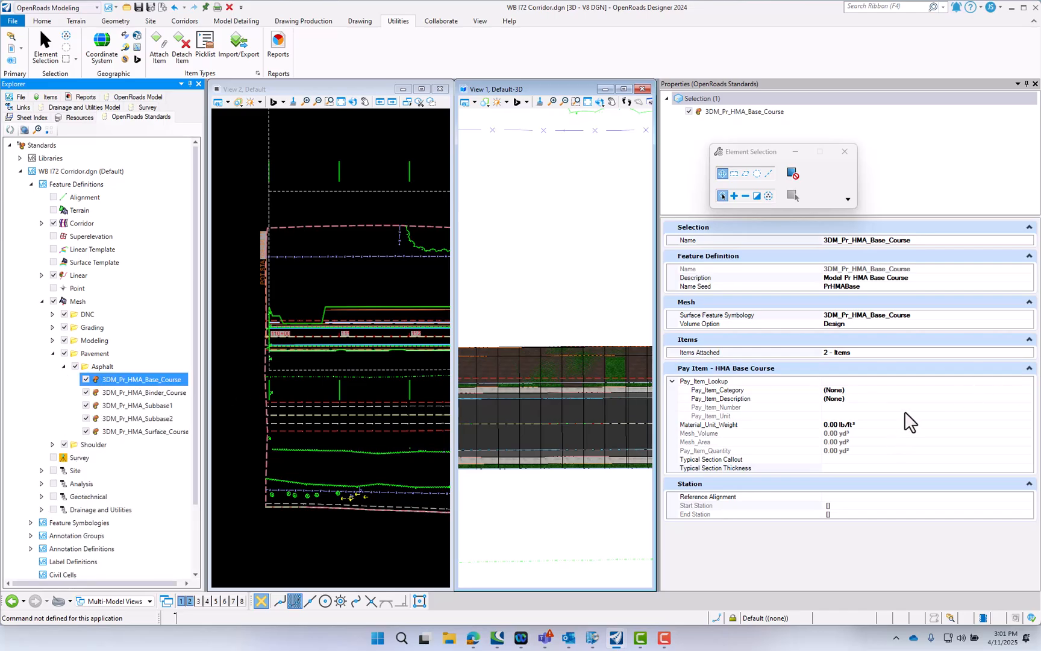
left_click(1030, 356)
left_click(1028, 353)
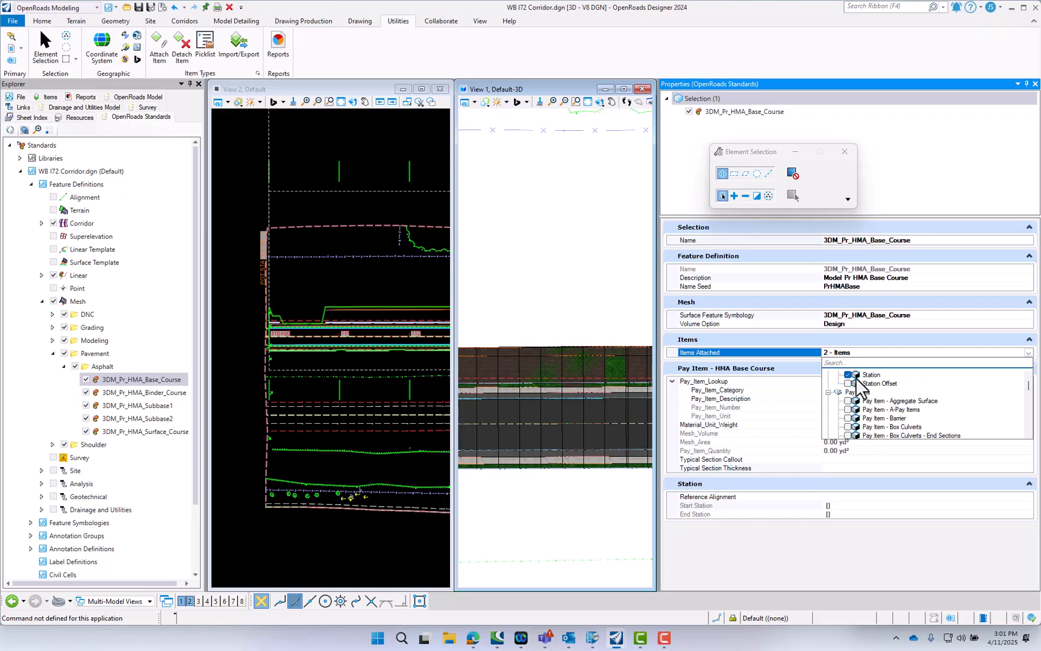
scroll(862, 401, "down", 2)
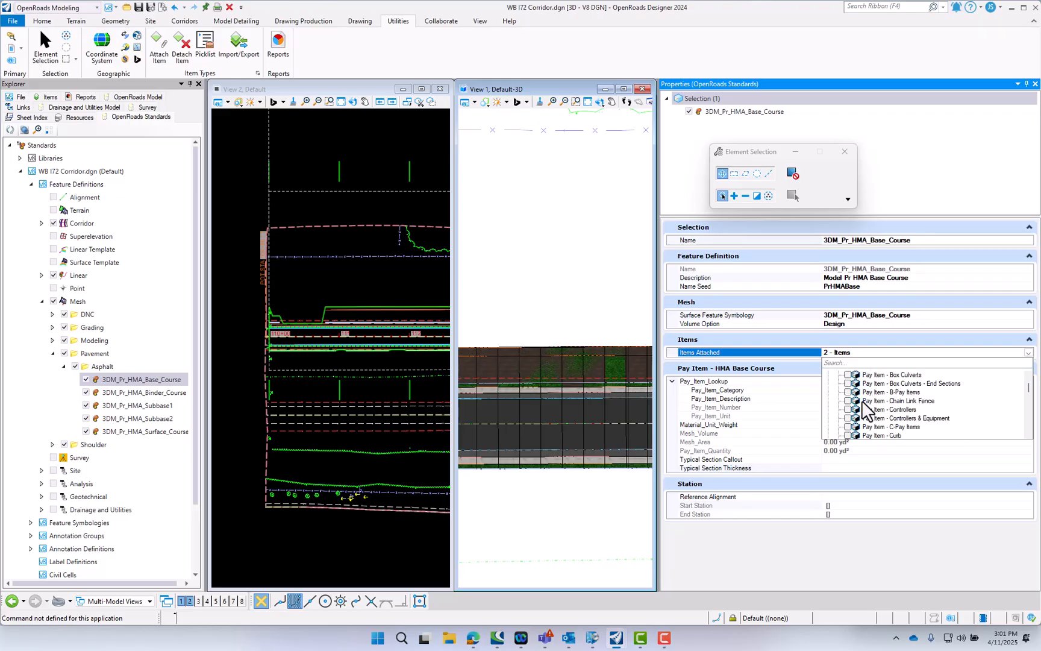
scroll(862, 400, "down", 4)
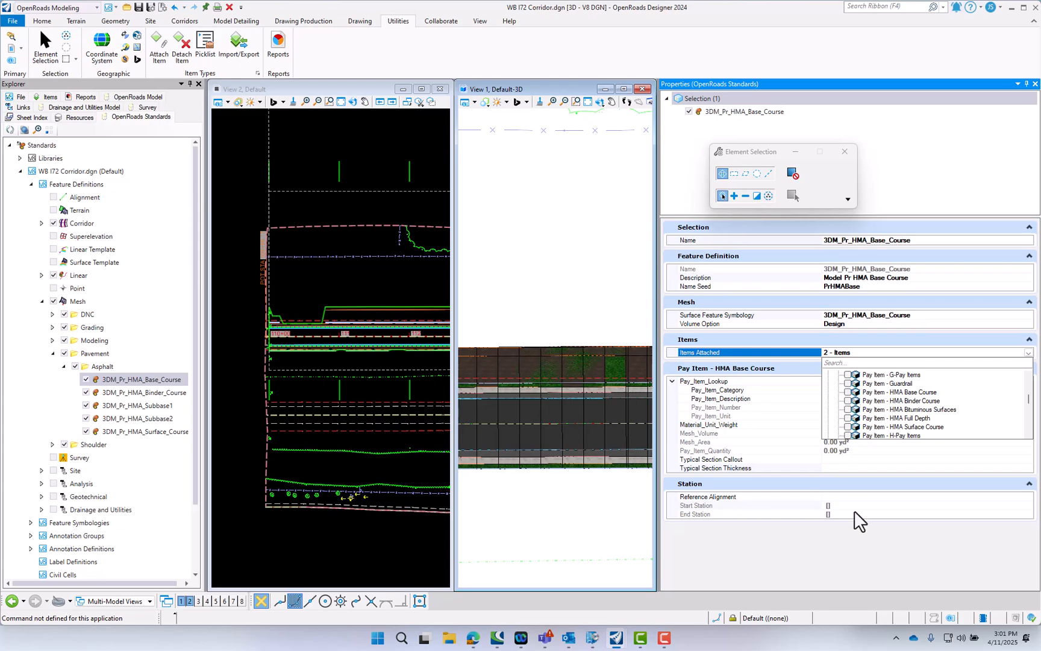
left_click(855, 553)
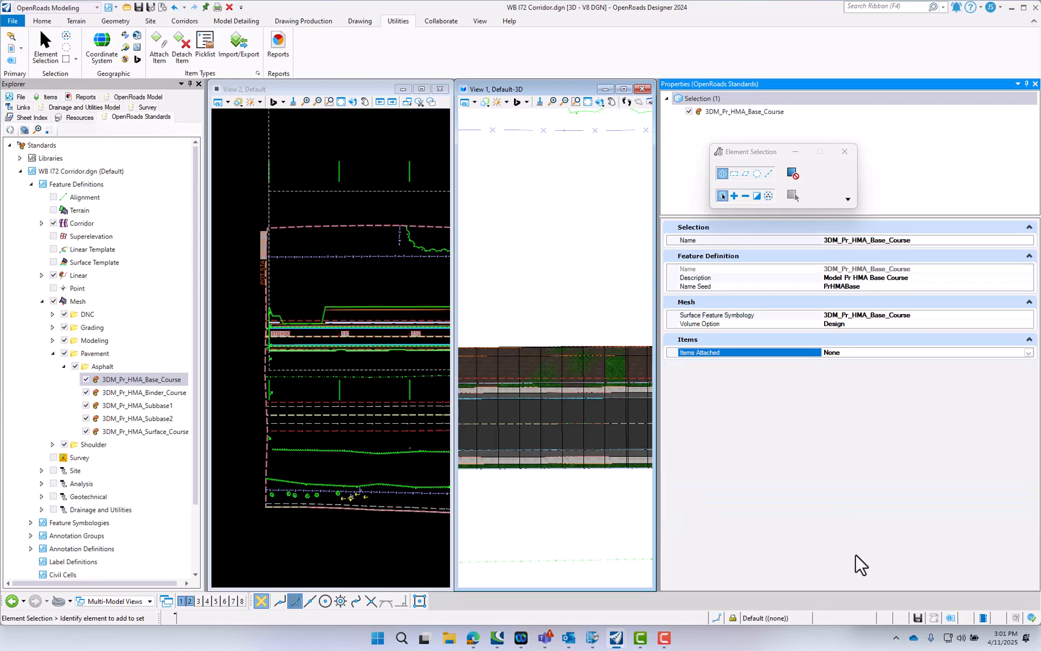
key("ctrl+s")
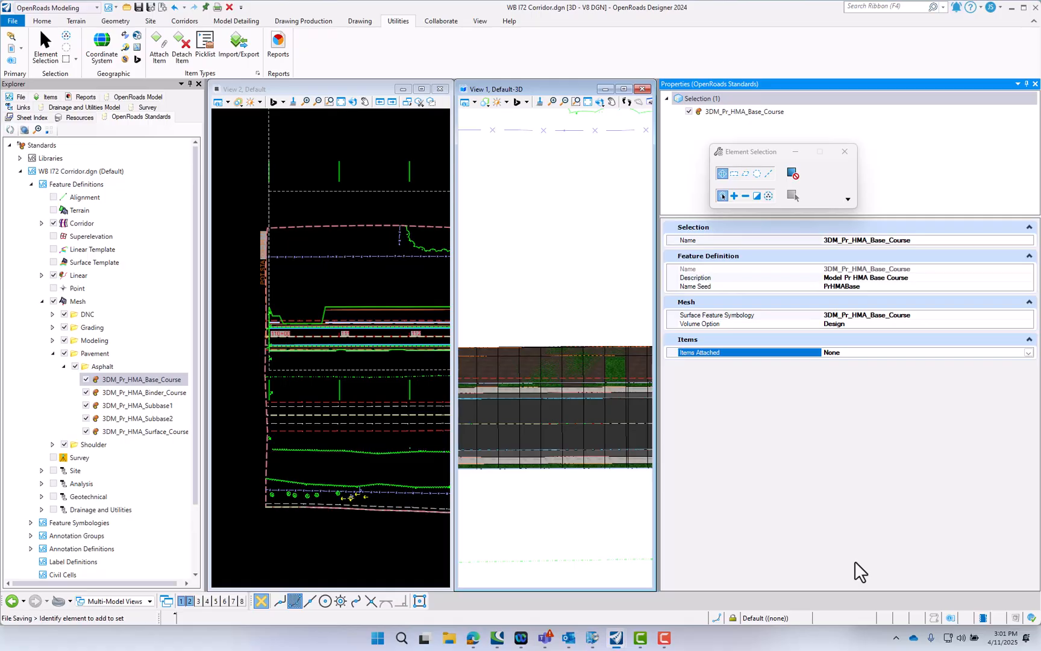
Mark Station from the Location library and Typical Section Callout from the Typicals library for attachment to the base course feature definition.
left_click(1028, 353)
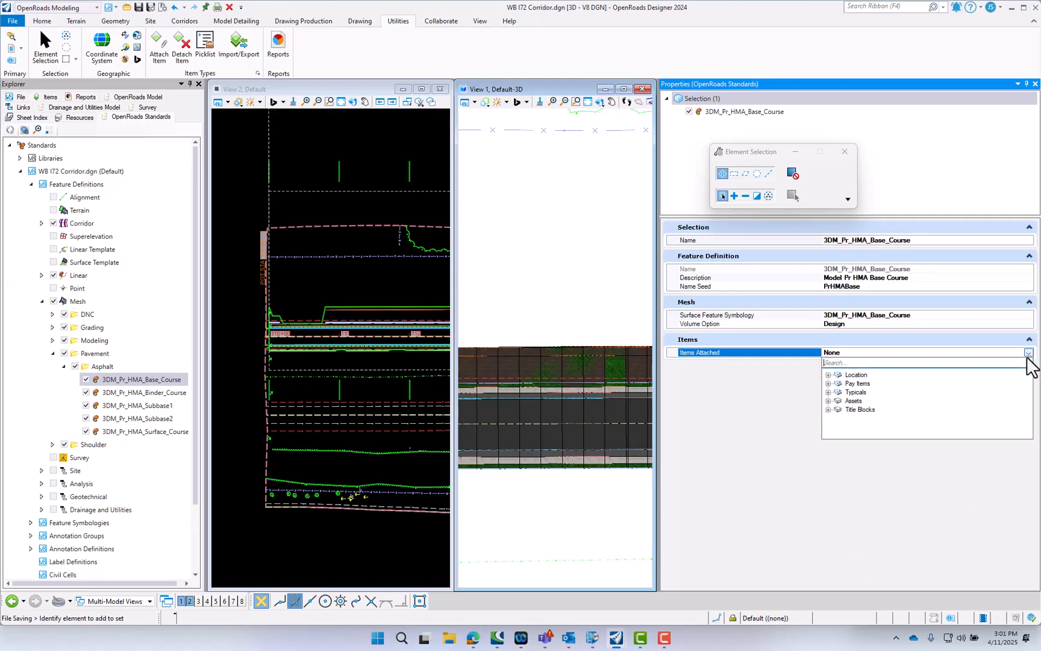
left_click(829, 375)
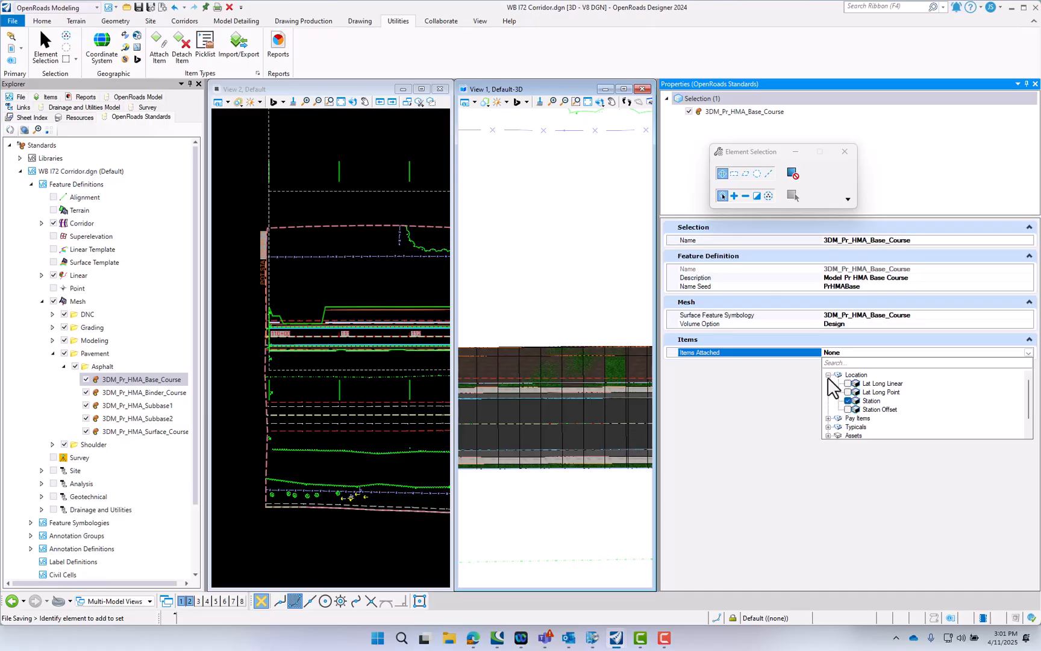
left_click(829, 376)
left_click(828, 384)
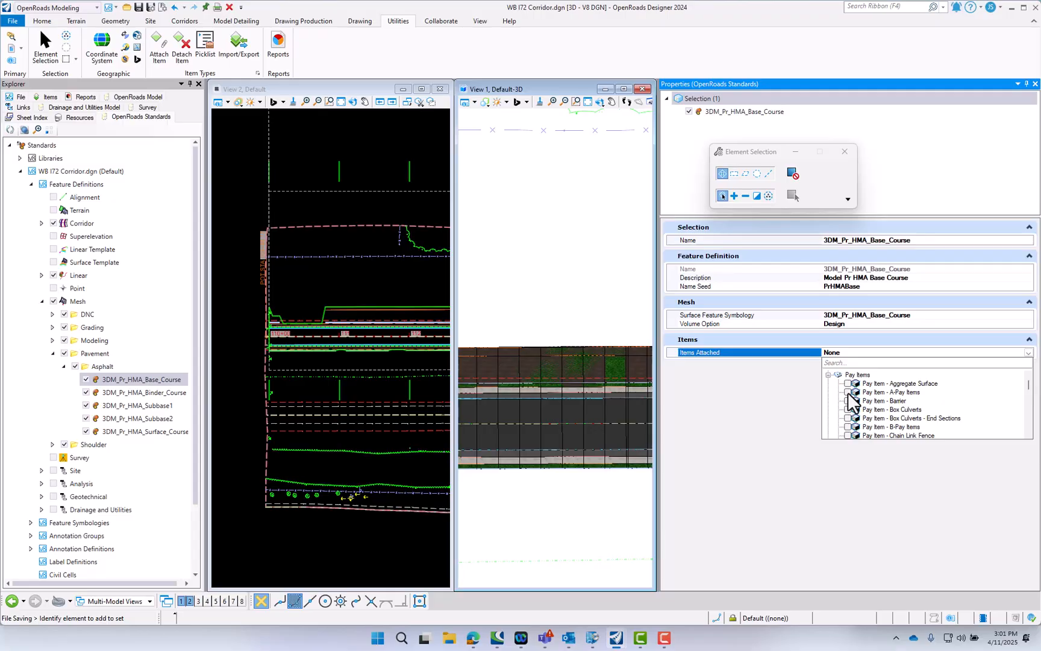
left_click(828, 376)
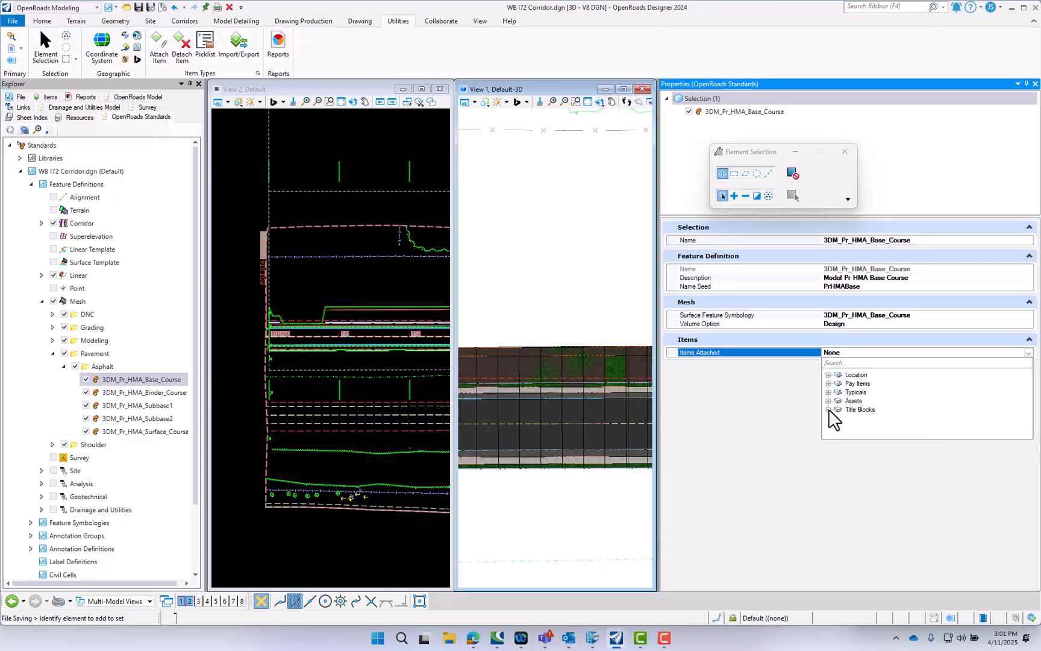
left_click(828, 401)
left_click(828, 400)
left_click(829, 393)
left_click(828, 392)
Filter the items by "Hma", add Pay Item - HMA Base Course, and attach the marked items to the base course feature definition.
left_click(828, 384)
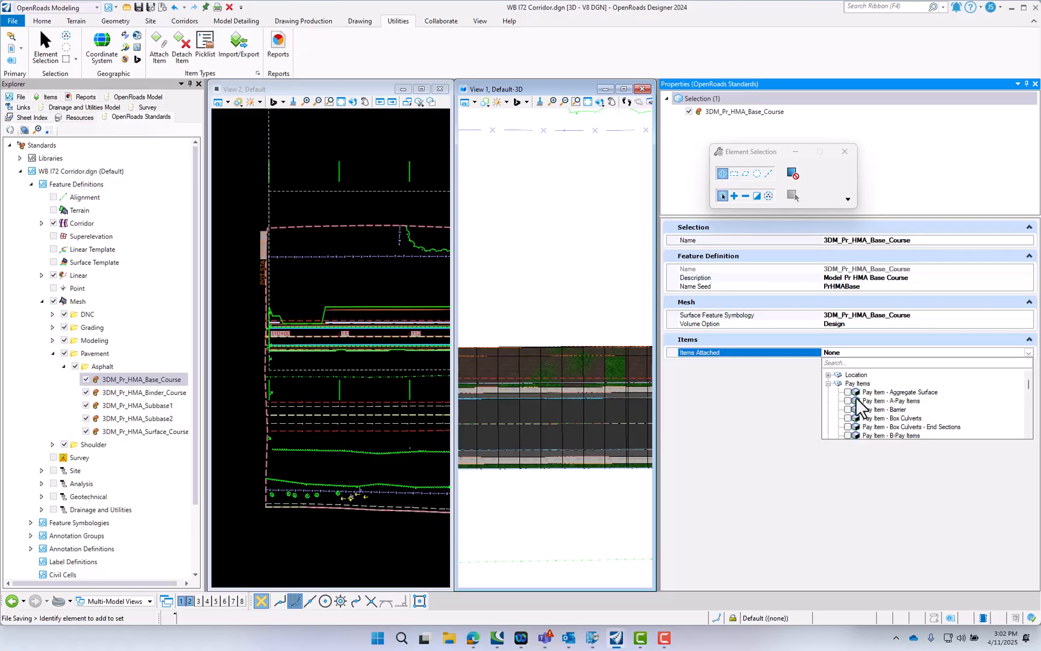
scroll(861, 407, "down", 3)
scroll(861, 406, "down", 2)
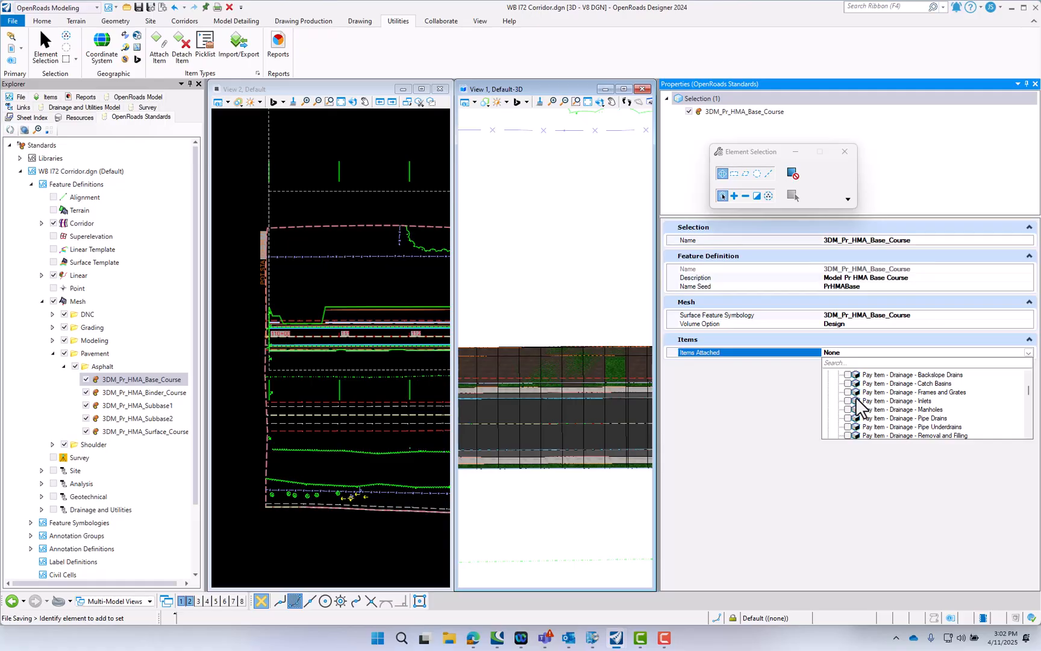
scroll(861, 407, "down", 4)
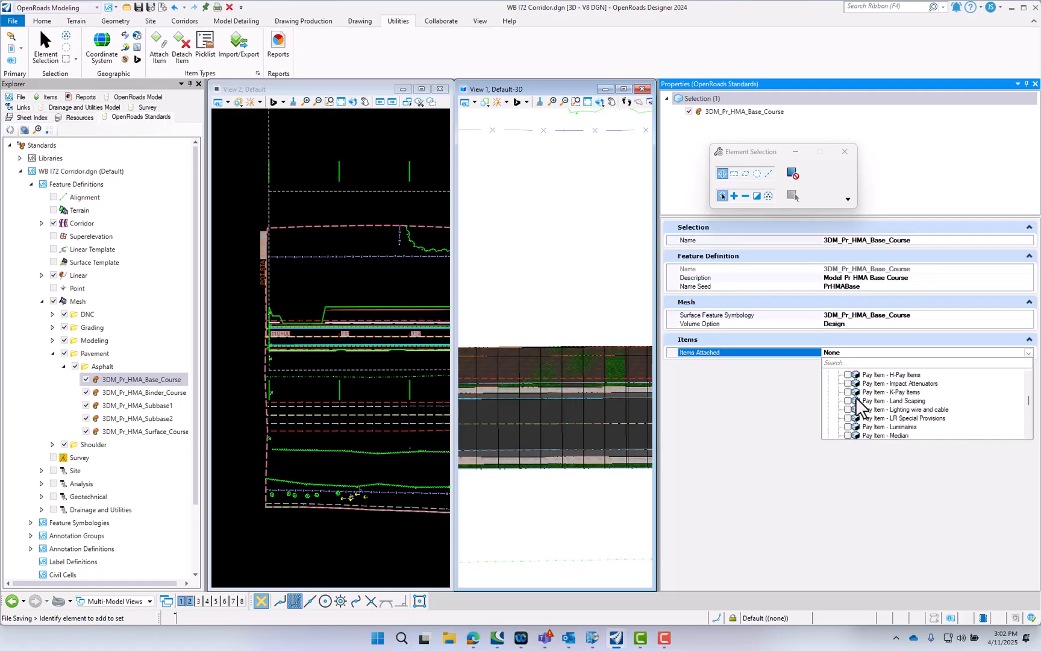
left_click(865, 363)
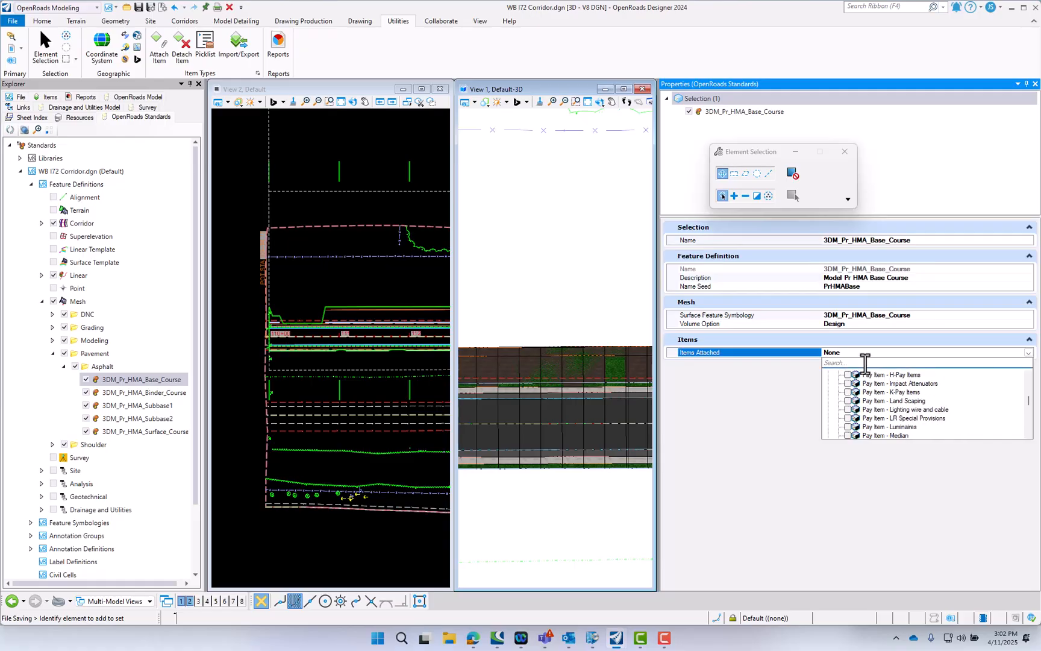
type("Hma")
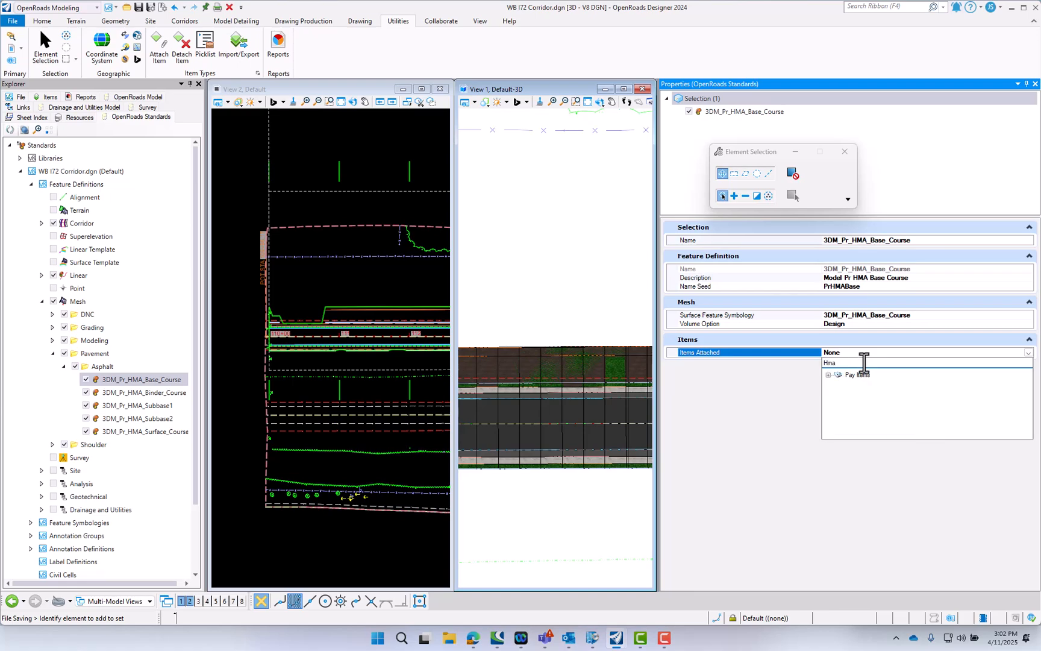
left_click(829, 375)
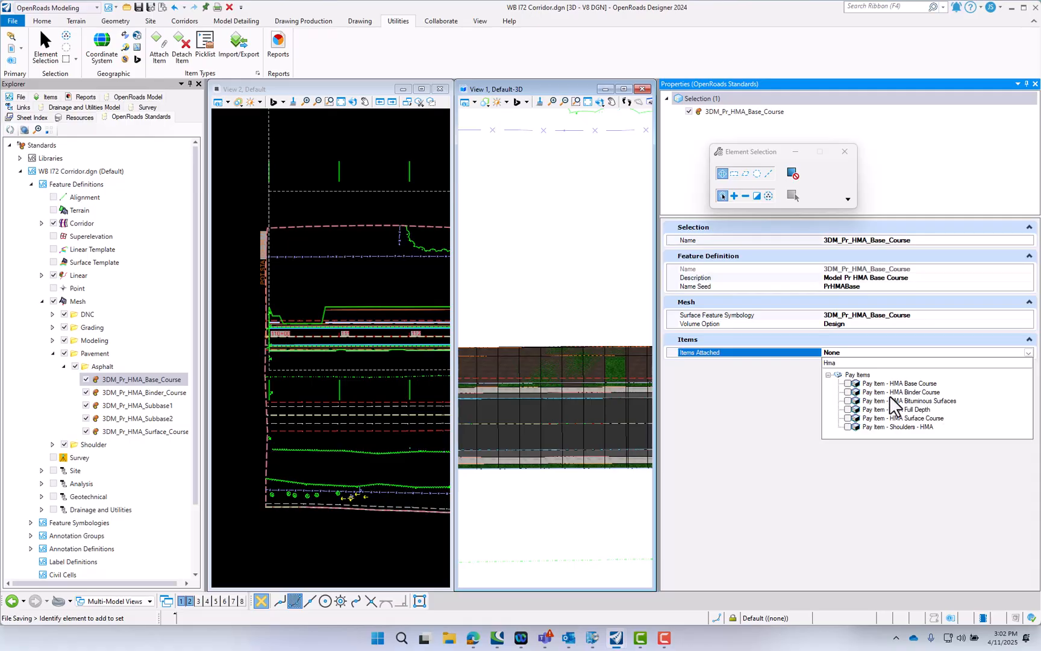
left_click(781, 458)
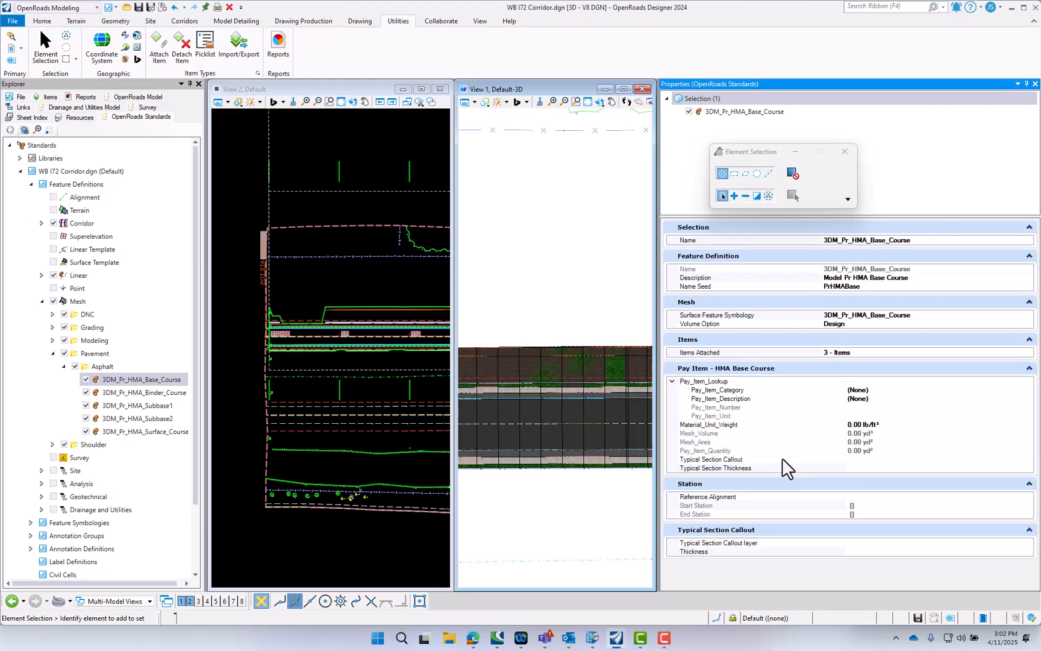
Detach the Station and Pay Item - HMA Binder Course items from the 3DM_Pr_HMA_Binder_Course feature definition.
left_click(138, 393)
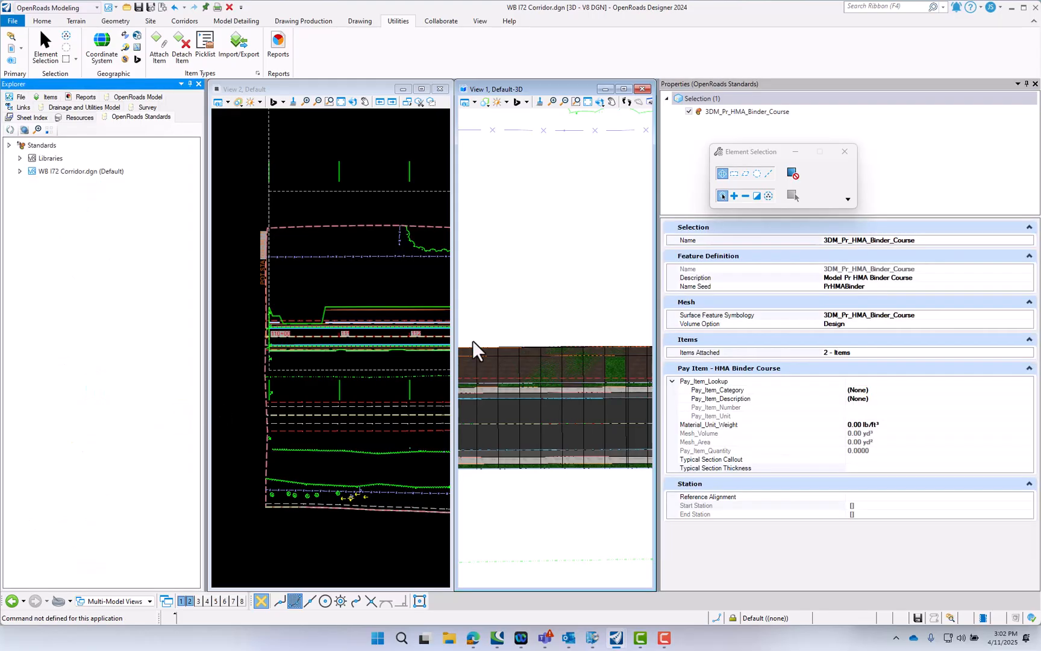
left_click(1030, 354)
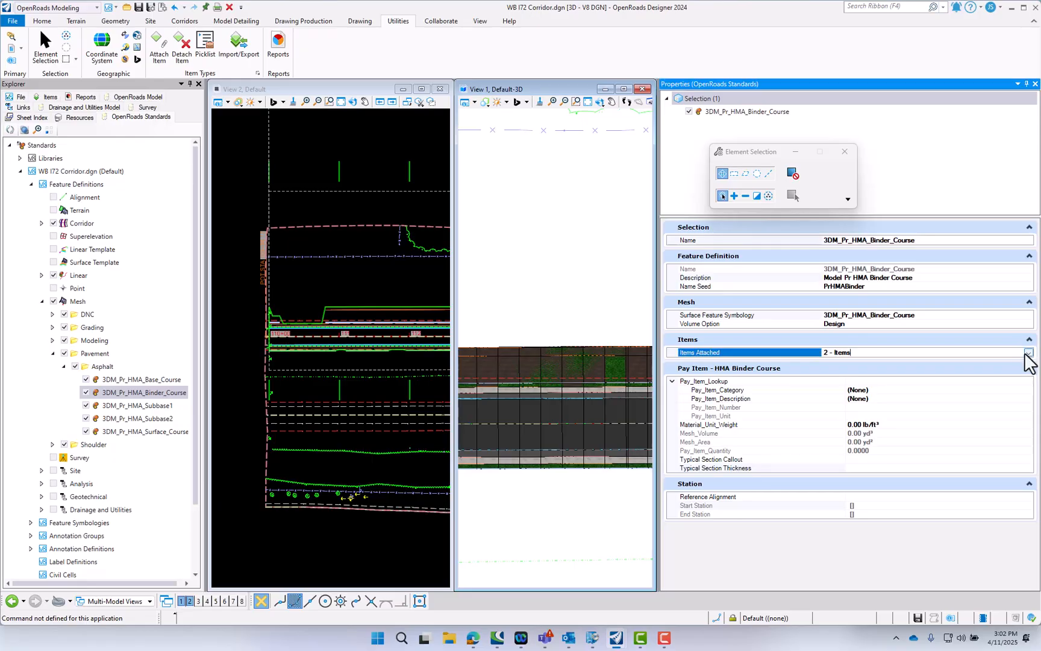
left_click(1029, 353)
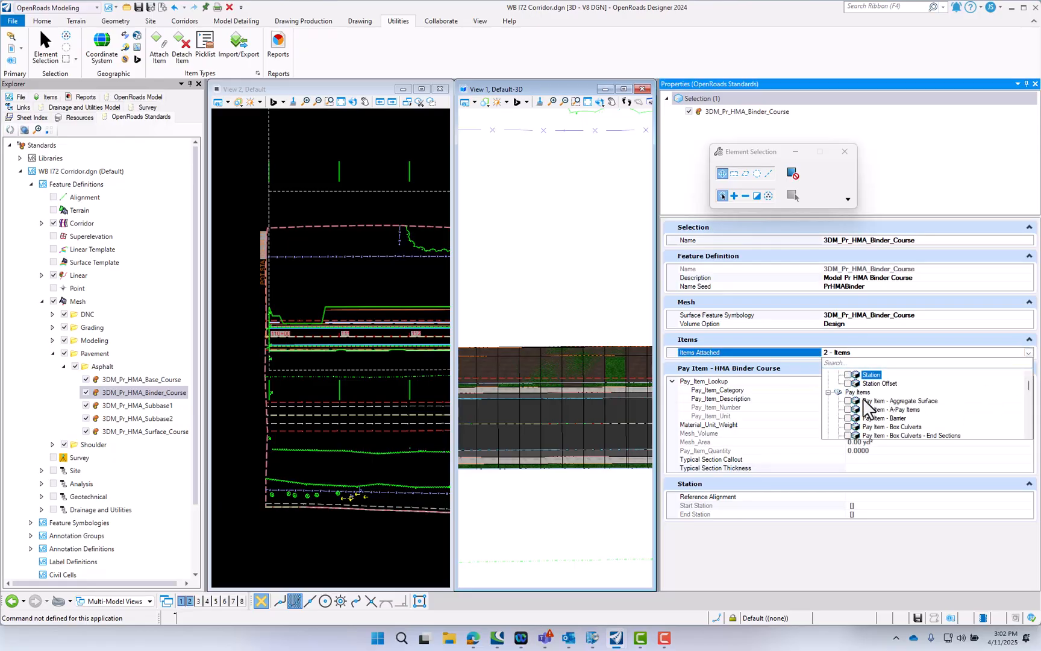
scroll(863, 400, "down", 6)
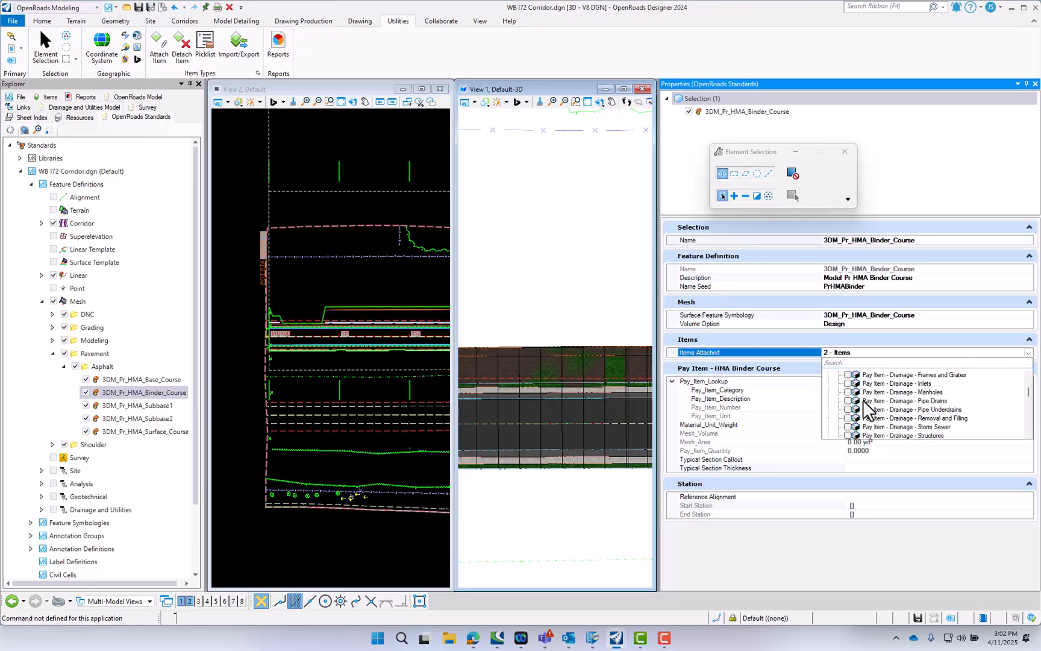
scroll(863, 400, "down", 5)
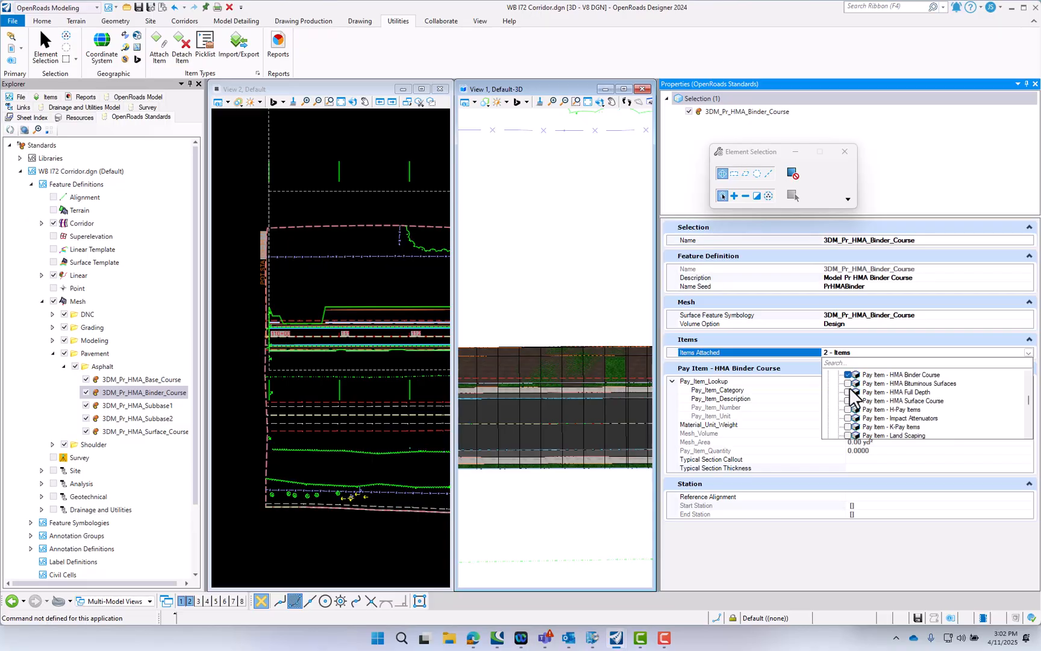
scroll(861, 409, "down", 3)
left_click(856, 531)
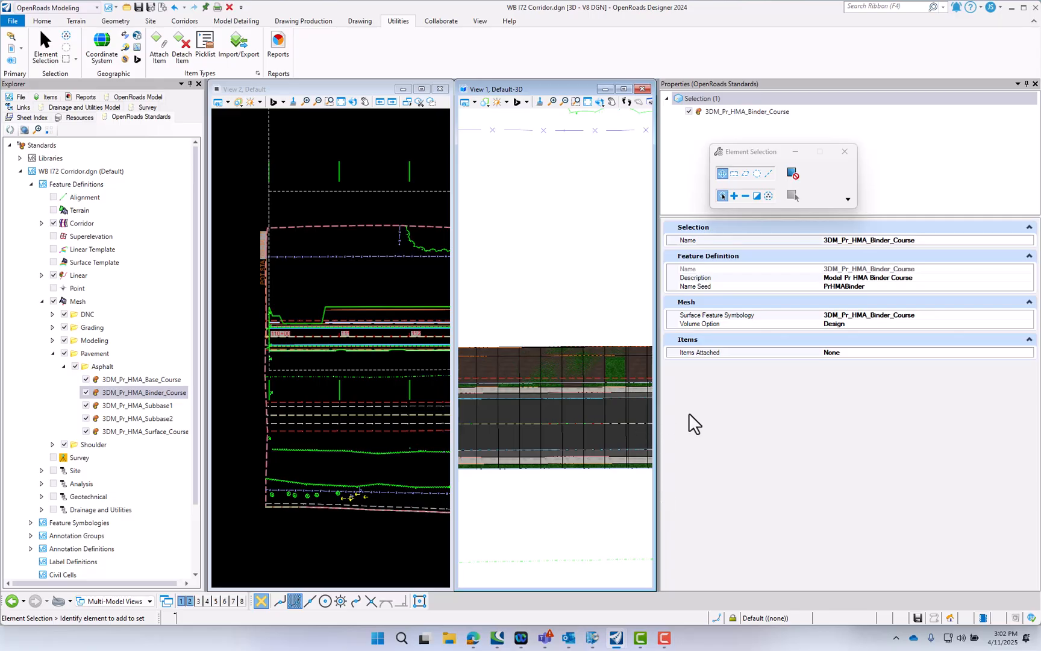
Mark the Station item from the Location library for the binder course feature definition and expand the Typicals library.
left_click(867, 354)
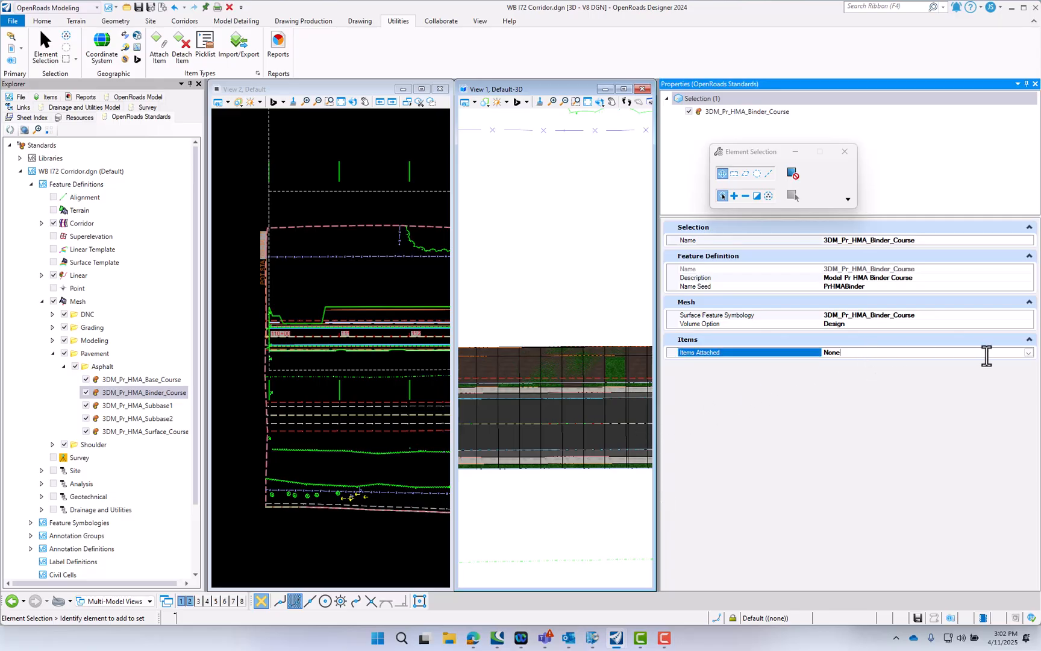
left_click(1028, 353)
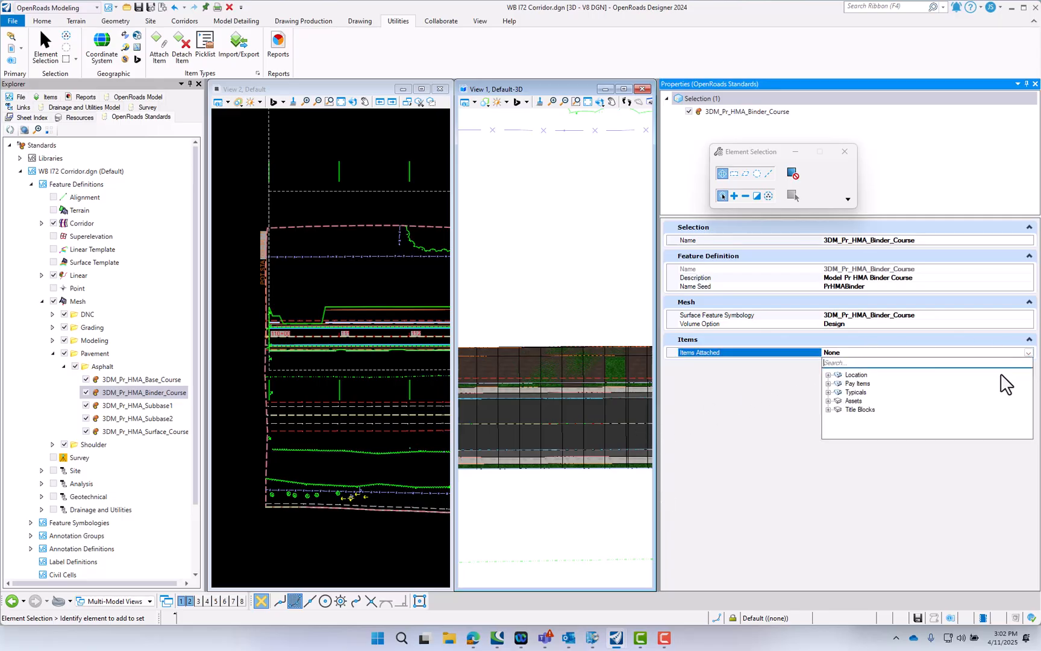
left_click(828, 375)
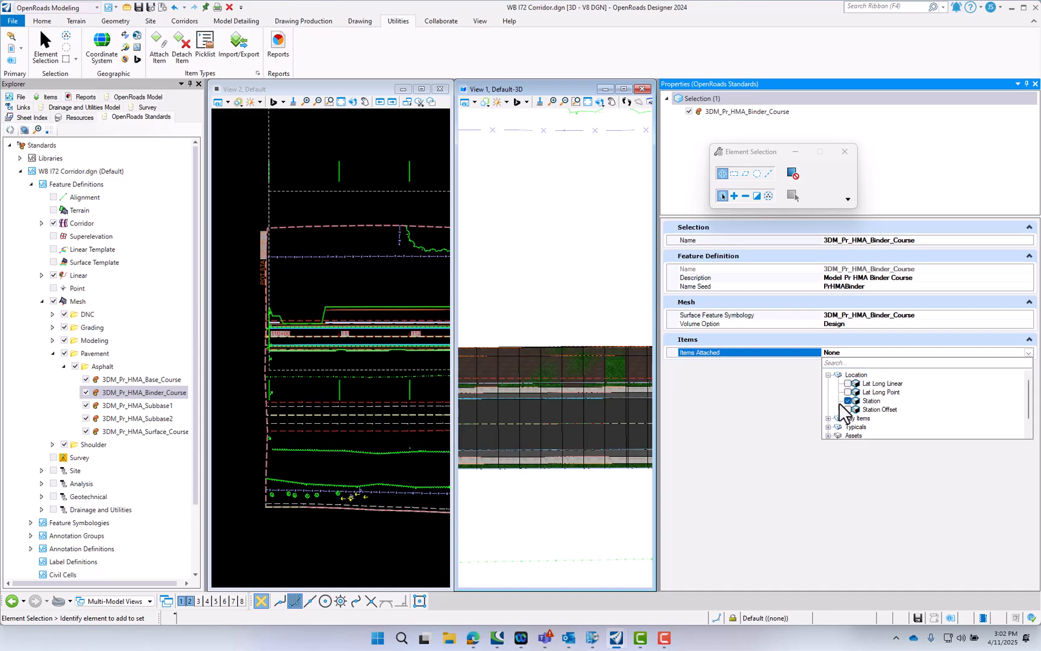
left_click(828, 375)
left_click(828, 392)
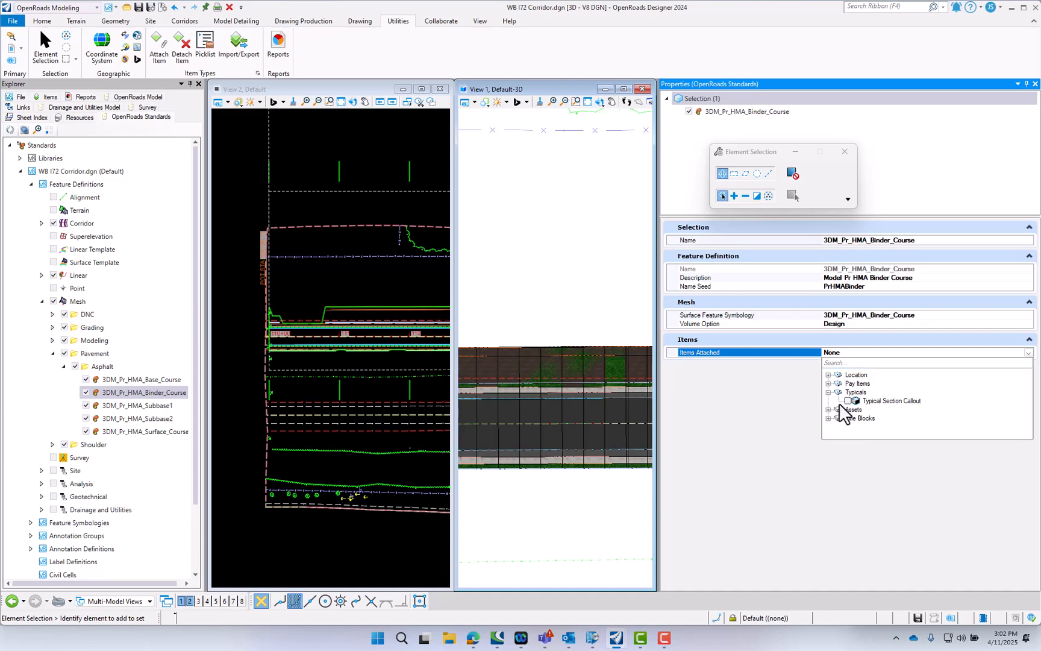
Attach the Typical Section Callout and Pay Item - HMA Binder Course items to the 3DM_Pr_HMA_Binder_Course feature definition.
left_click(847, 401)
left_click(829, 383)
scroll(869, 396, "down", 1)
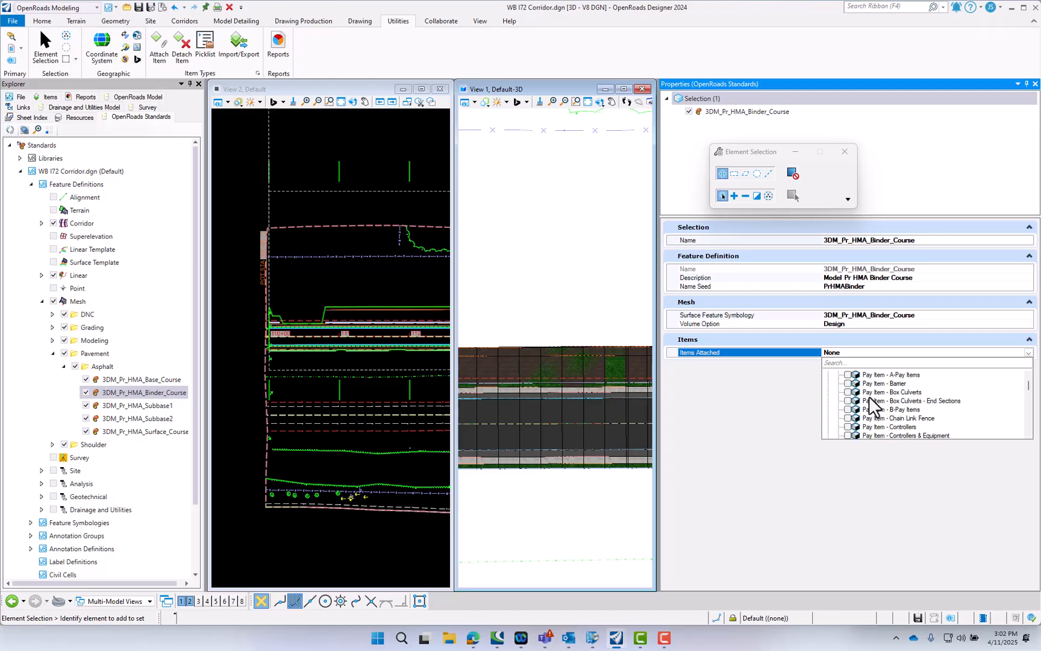
left_click(873, 362)
type("HMS")
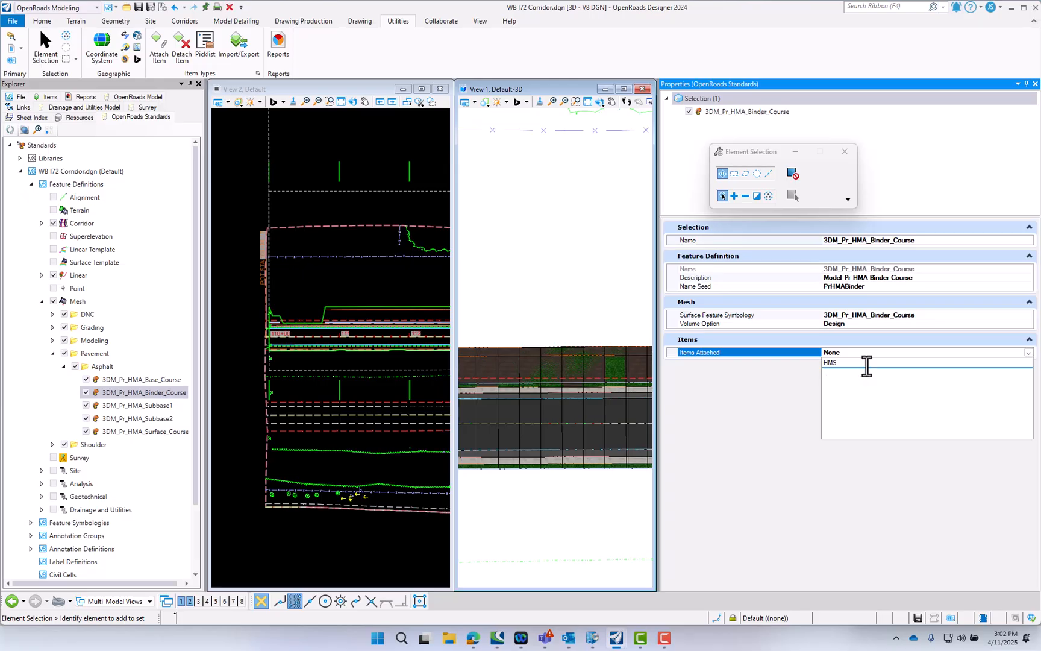
key("BackSpace")
left_click(828, 375)
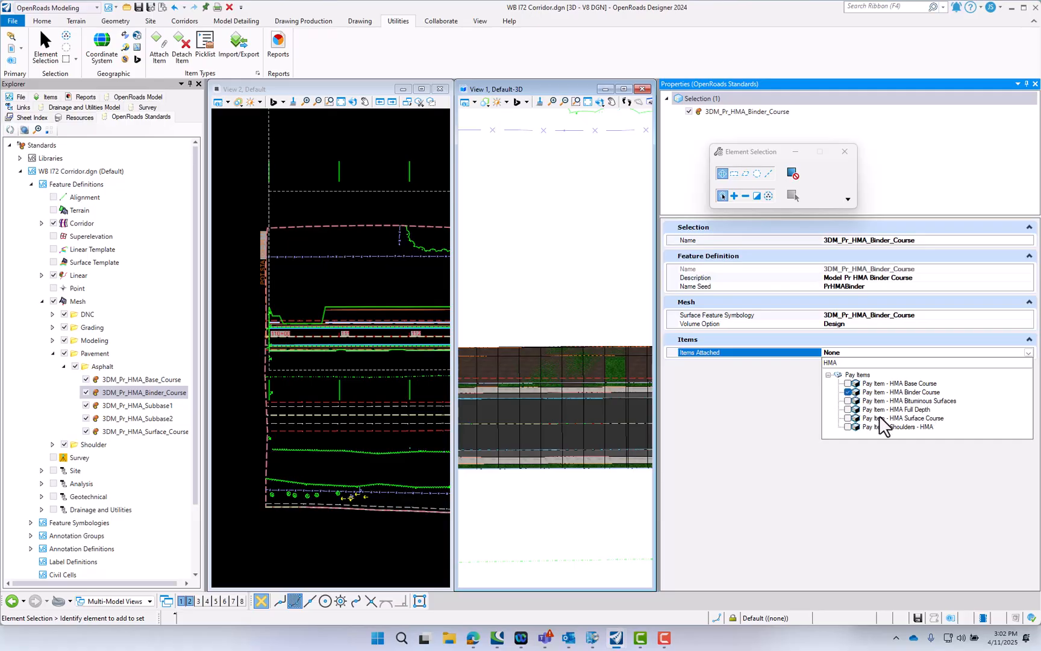
left_click(835, 464)
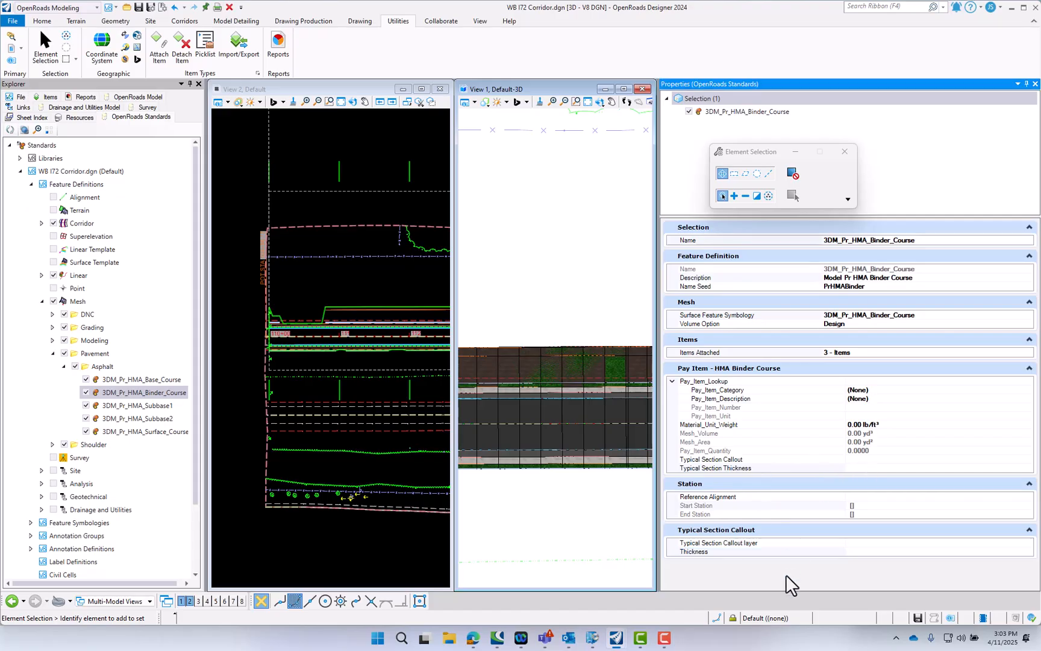
Detach the Station and Pay Item - Subbase items from the 3DM_Pr_HMA_Subbase1 feature definition.
left_click(158, 407)
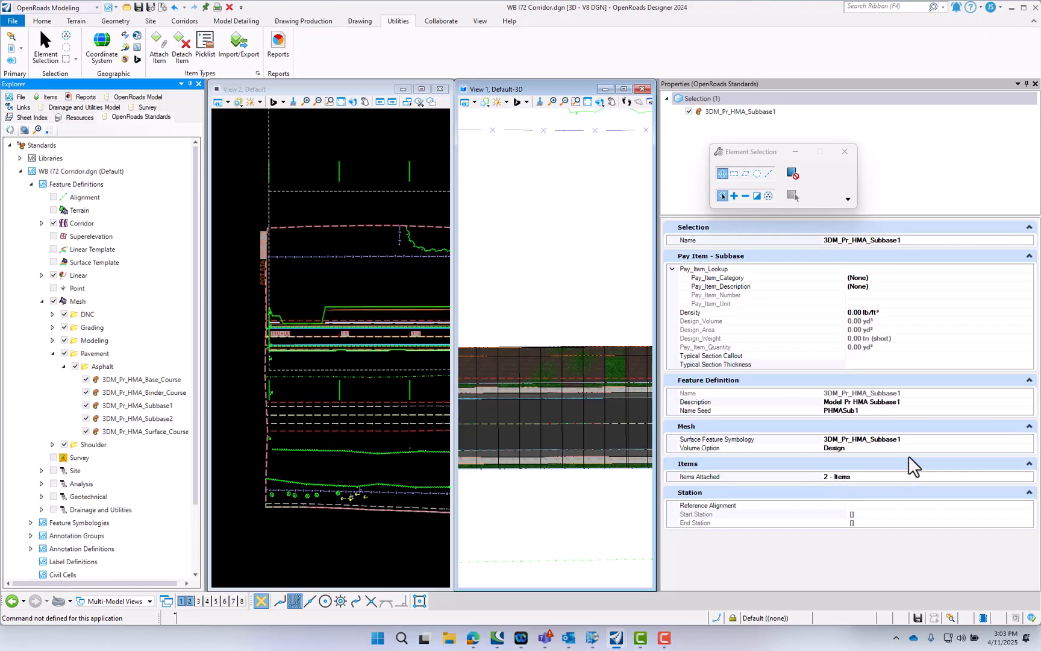
left_click(1016, 478)
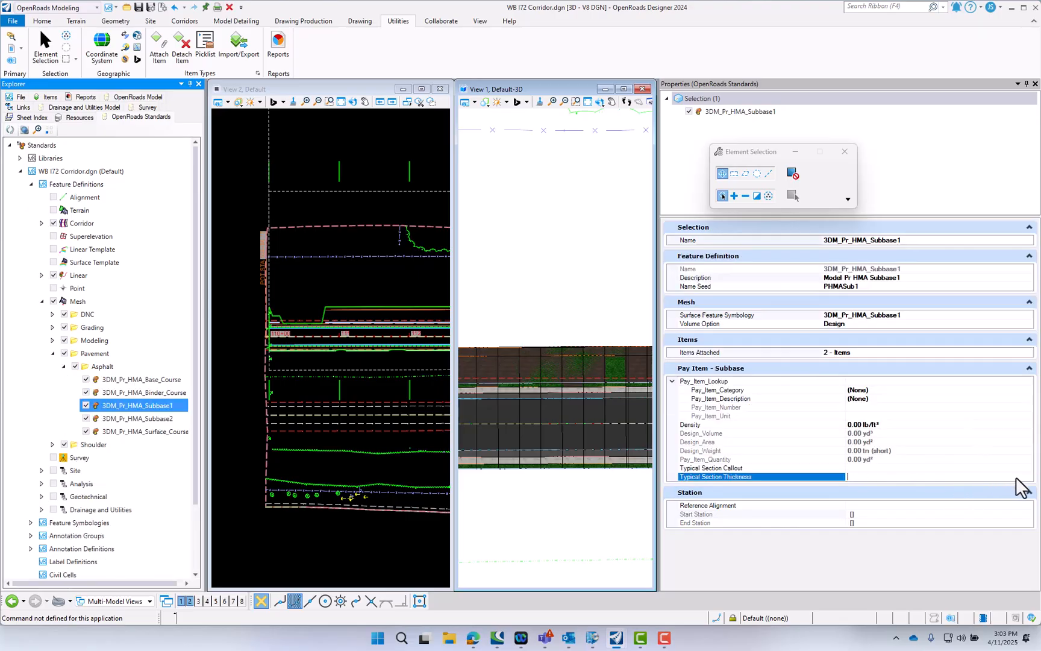
left_click(990, 354)
left_click(1029, 353)
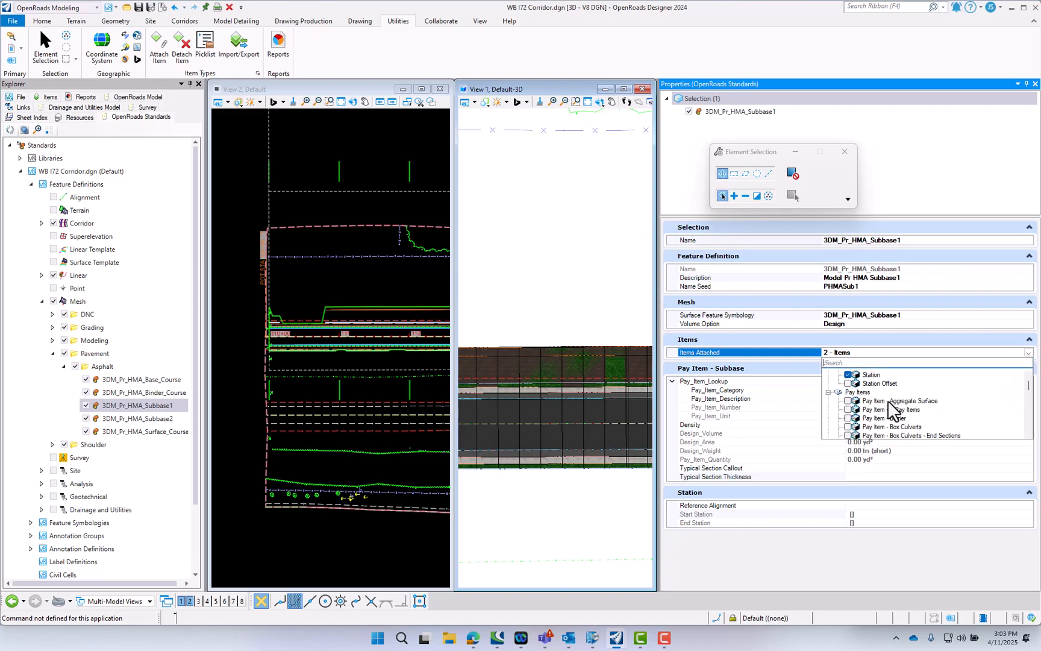
scroll(846, 416, "down", 2)
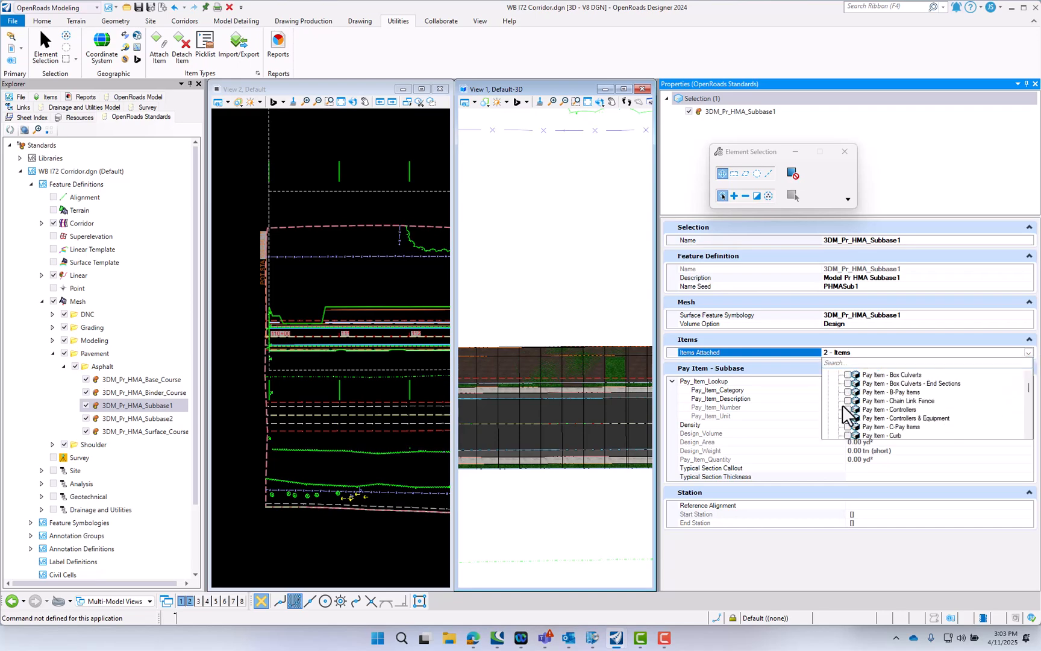
scroll(846, 416, "down", 5)
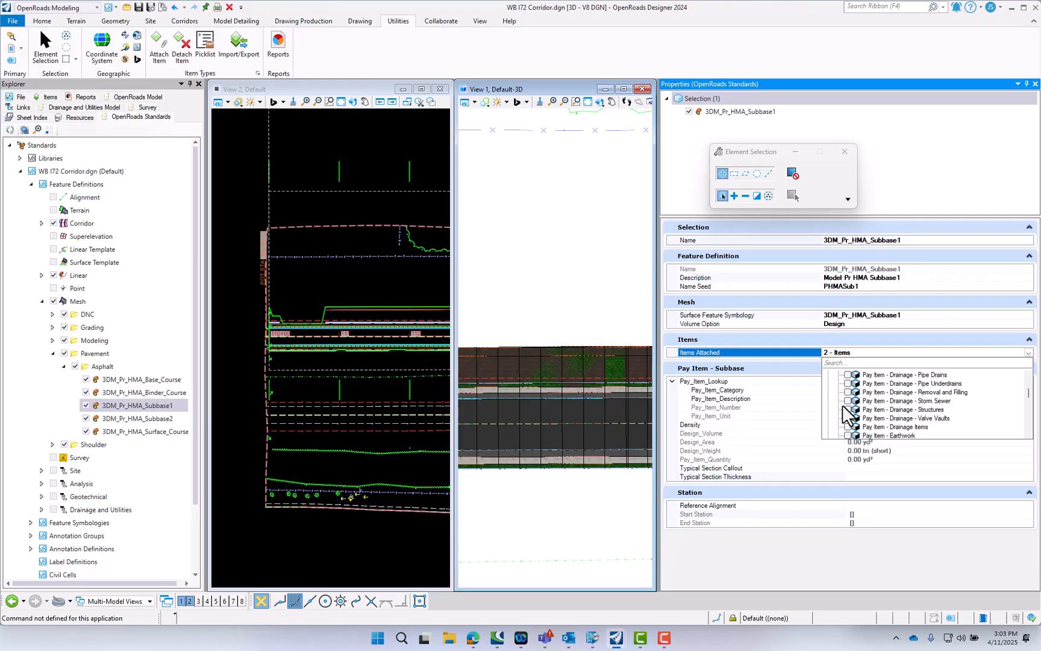
scroll(846, 416, "down", 5)
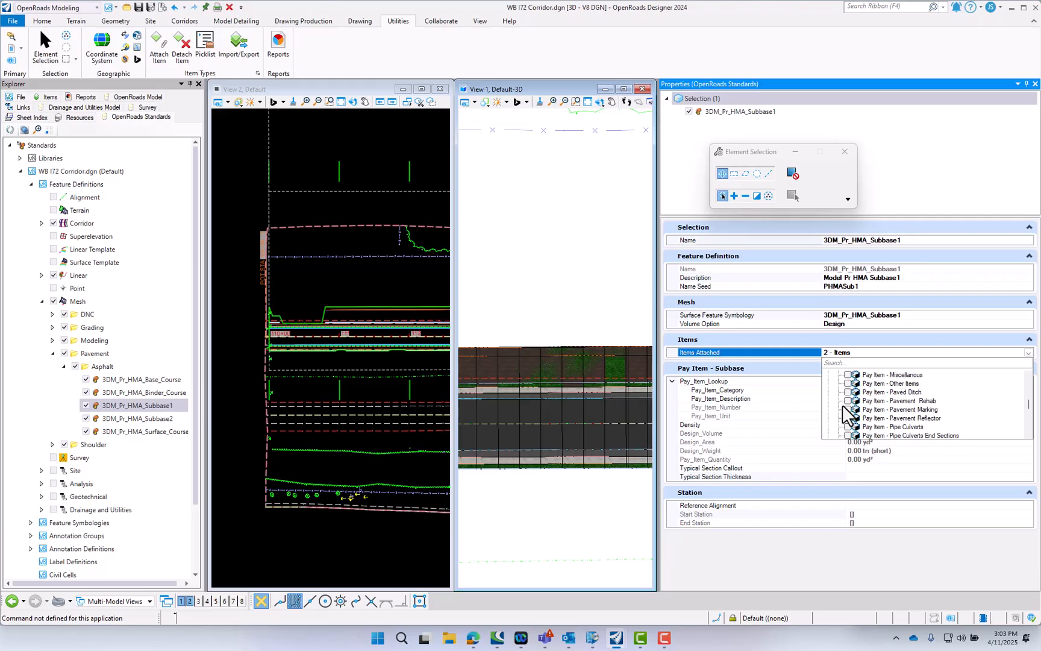
scroll(846, 415, "down", 5)
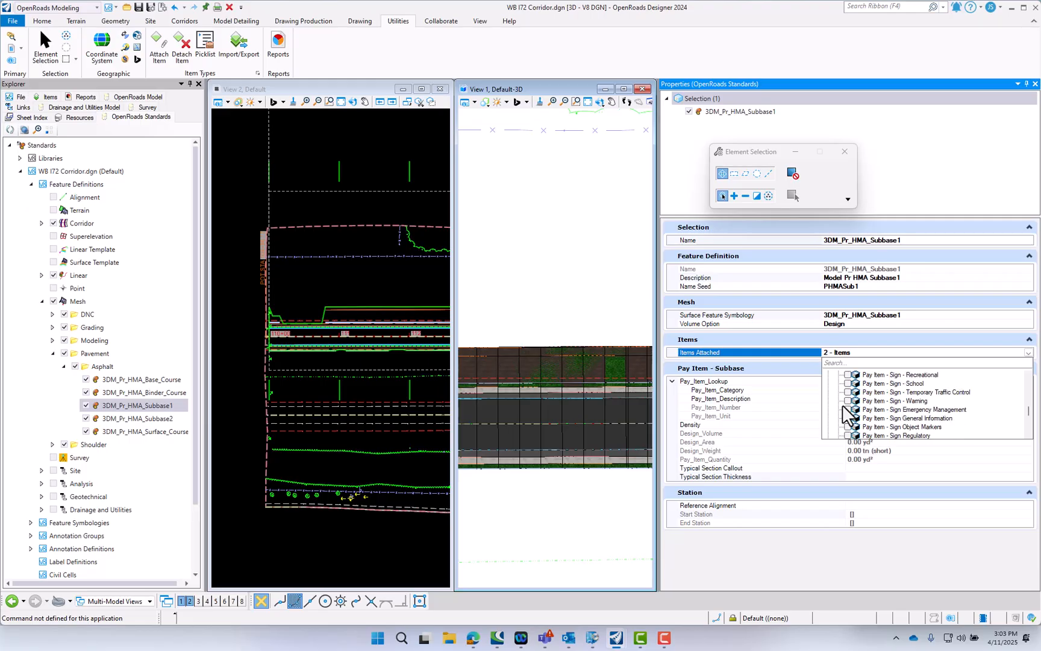
scroll(846, 416, "up", 3)
scroll(846, 415, "down", 6)
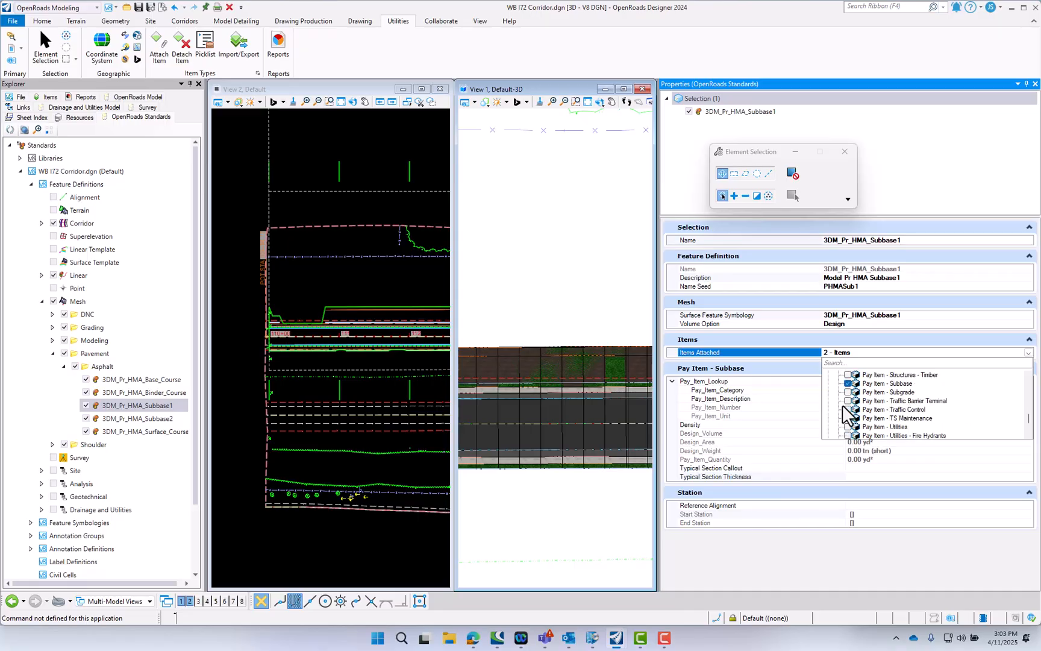
left_click(848, 383)
left_click(826, 570)
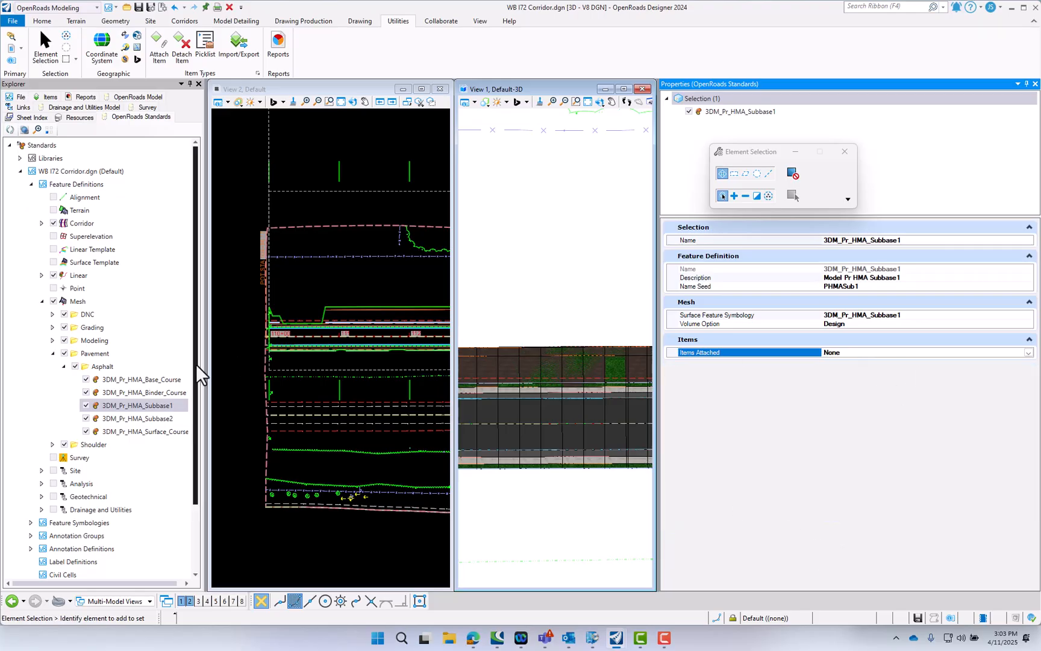
Attach the Station, Typical Section Callout and Pay Item - Subbase items to the 3DM_Pr_HMA_Subbase1 feature definition.
left_click(1028, 353)
left_click(829, 376)
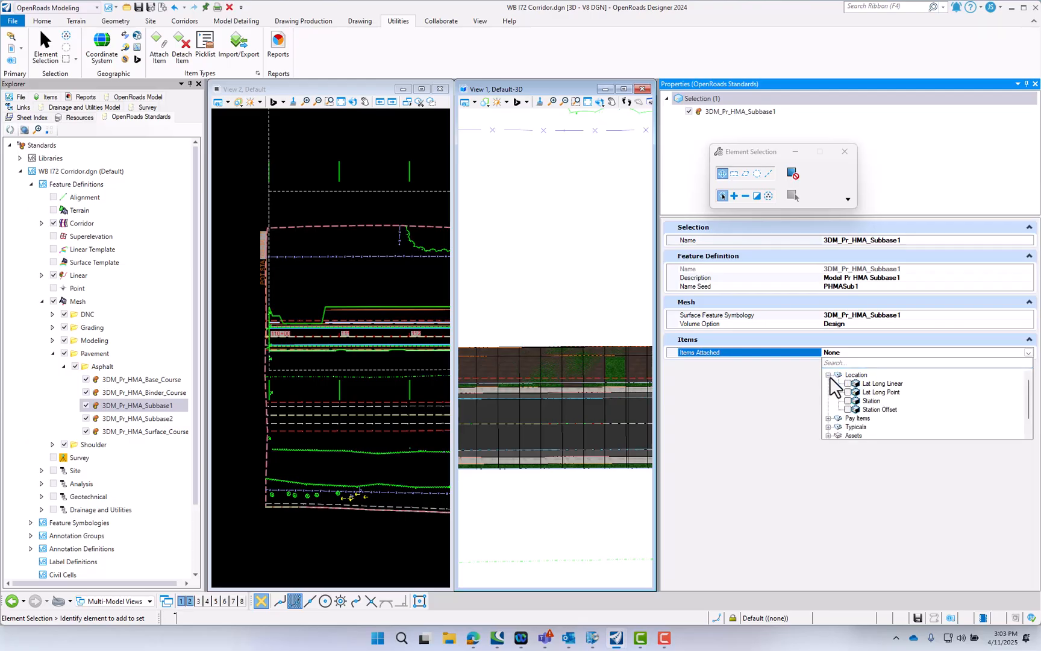
left_click(829, 375)
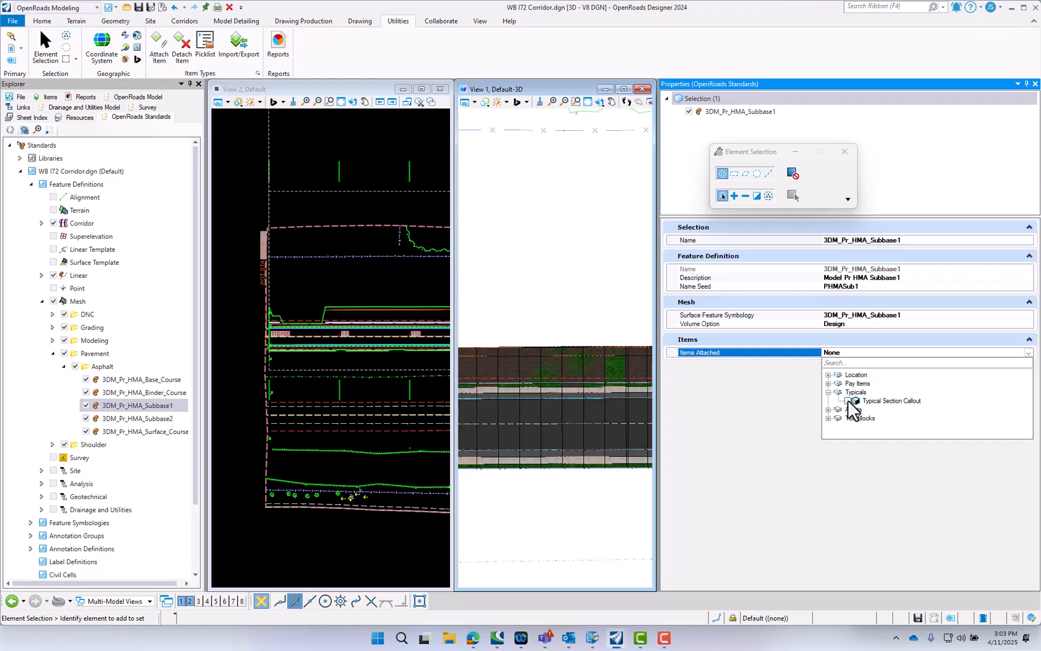
left_click(828, 384)
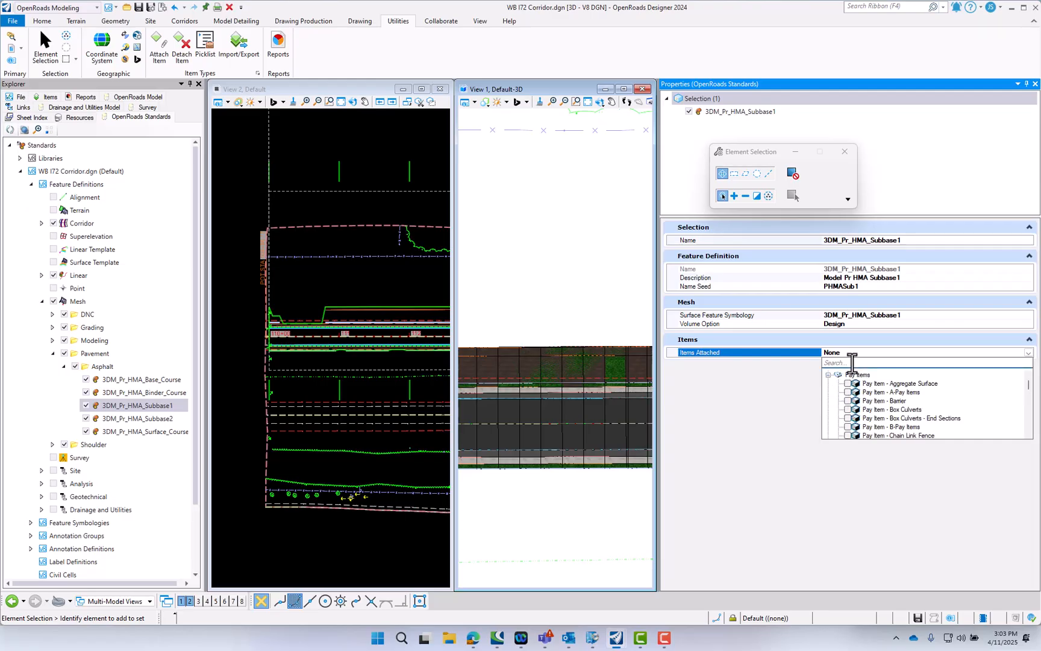
left_click(853, 362)
type("subbase")
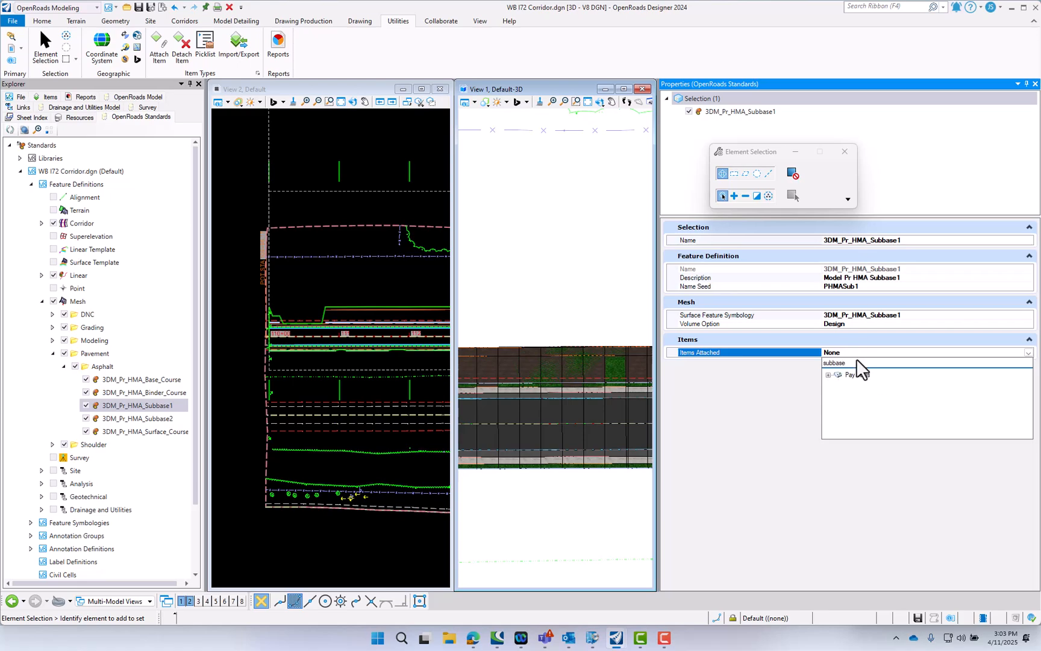
left_click(829, 375)
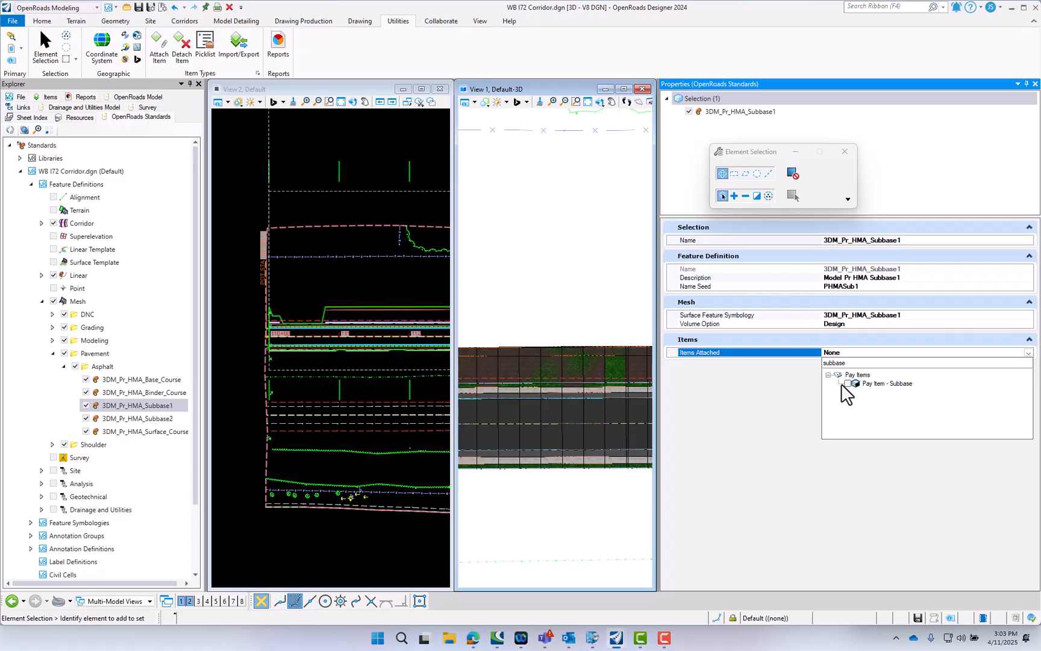
left_click(848, 384)
left_click(825, 486)
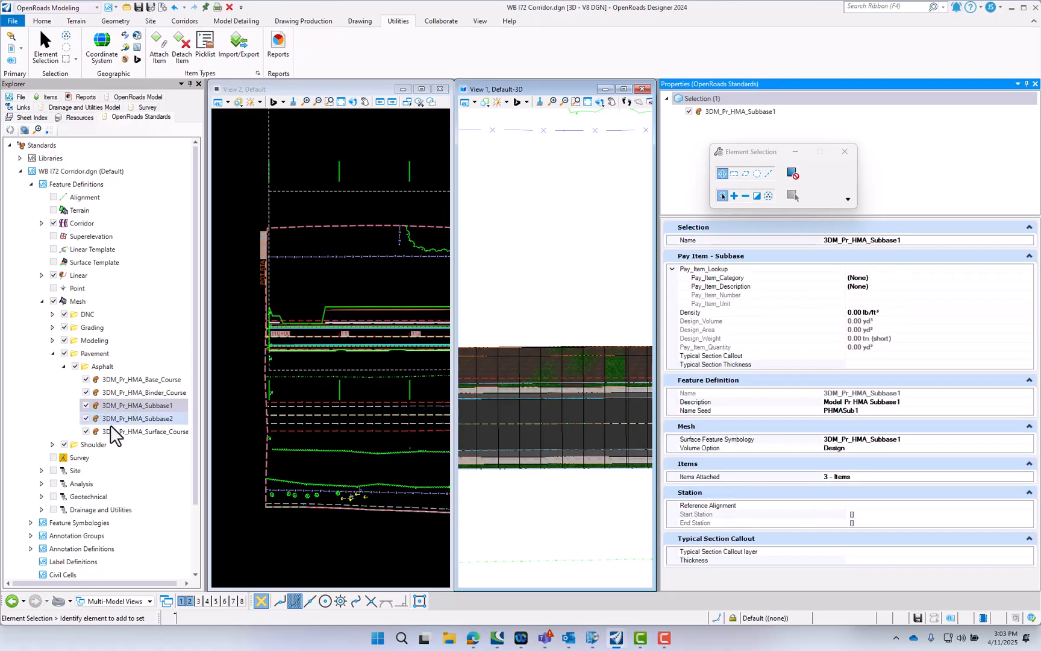
Detach the Station and Pay Item - Subbase items from the 3DM_Pr_HMA_Subbase2 feature definition.
left_click(132, 418)
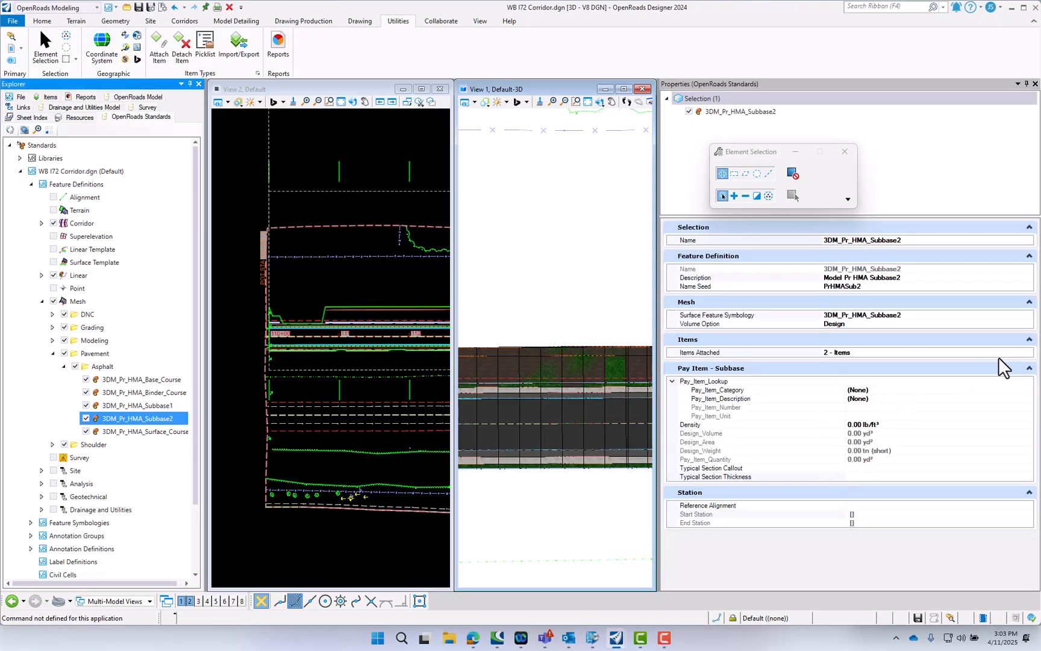
left_click(1026, 352)
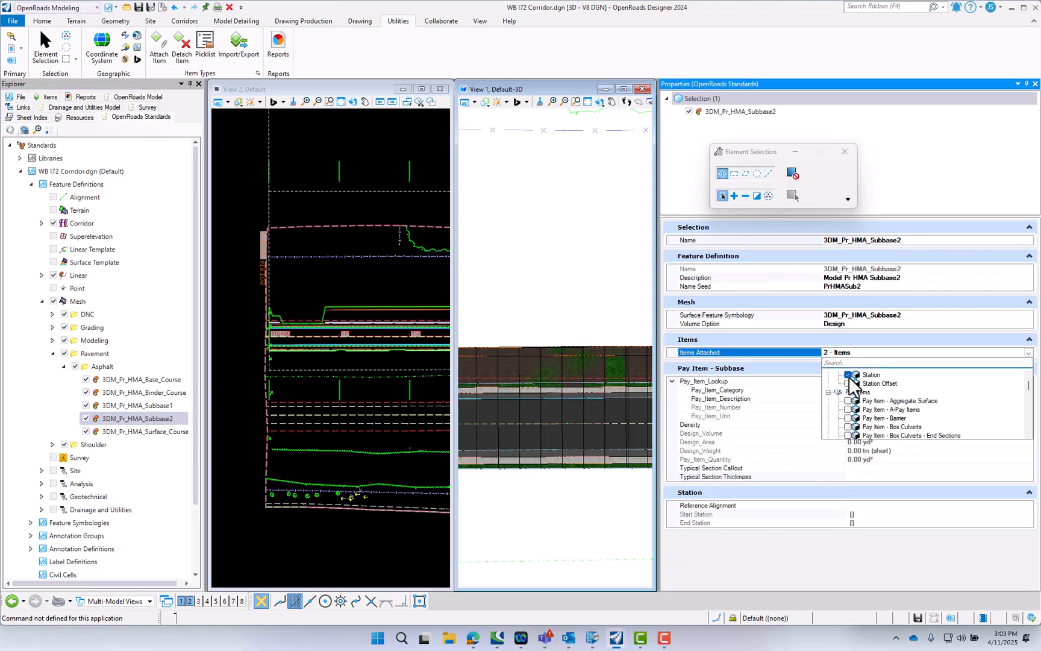
scroll(856, 414, "down", 3)
scroll(854, 408, "down", 5)
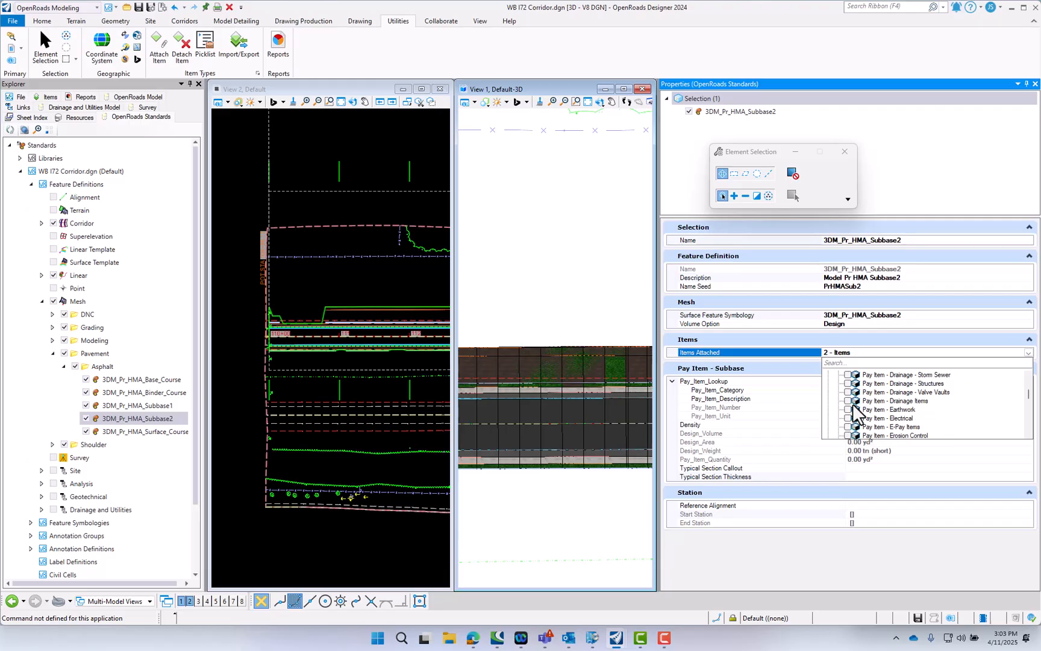
scroll(856, 414, "down", 8)
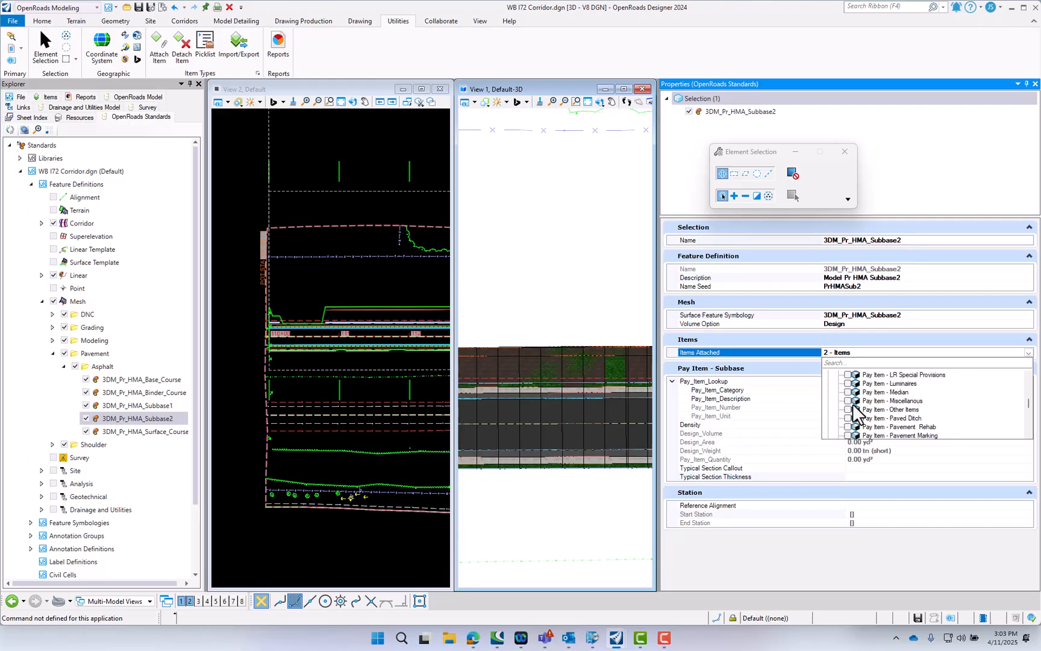
scroll(853, 403, "down", 5)
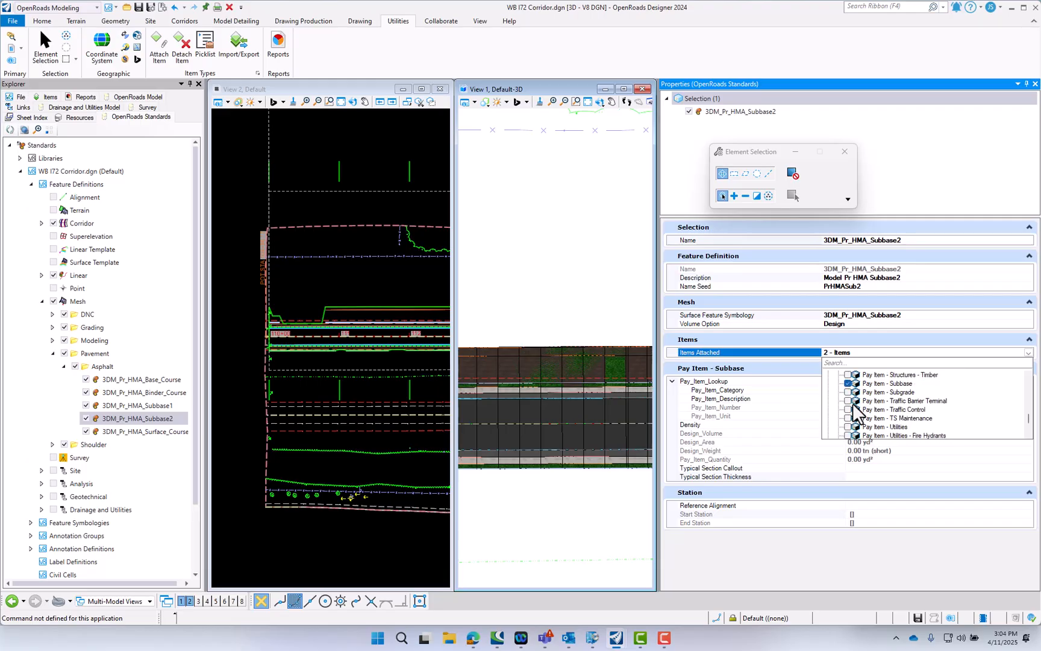
left_click(849, 410)
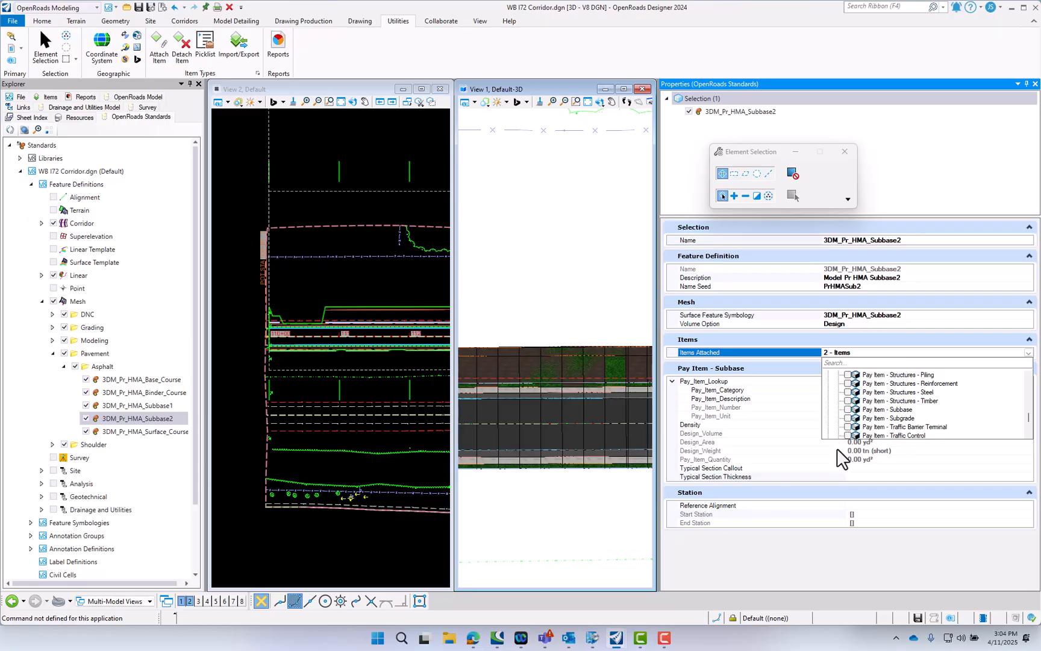
left_click(813, 513)
Choose the Station and Typical Section Callout items for attachment to the 3DM_Pr_HMA_Subbase2 feature definition.
left_click(960, 352)
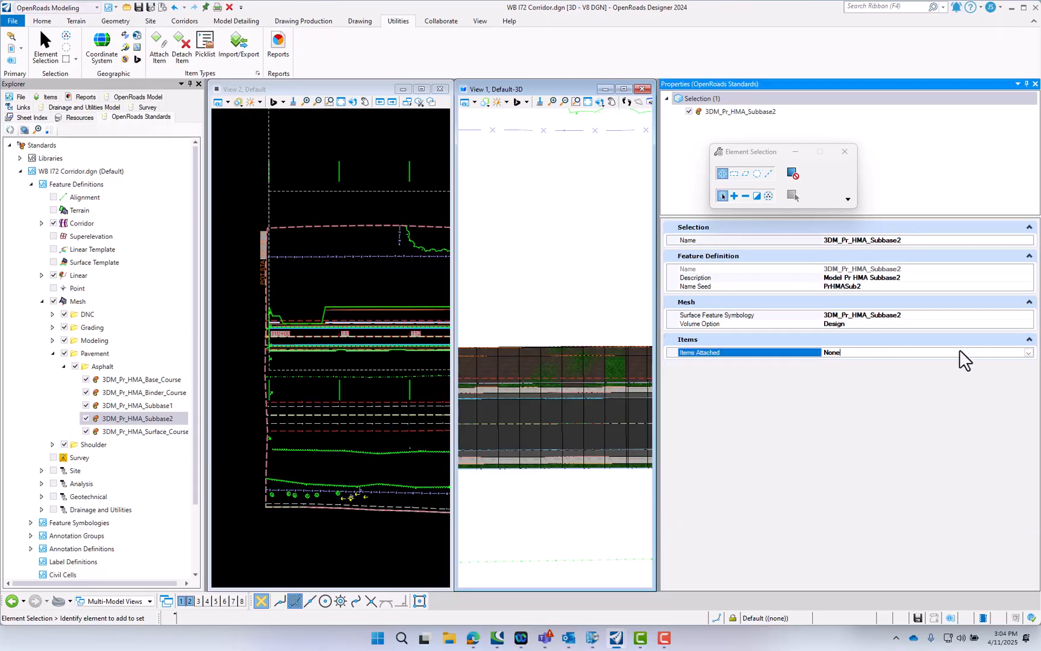
left_click(1028, 352)
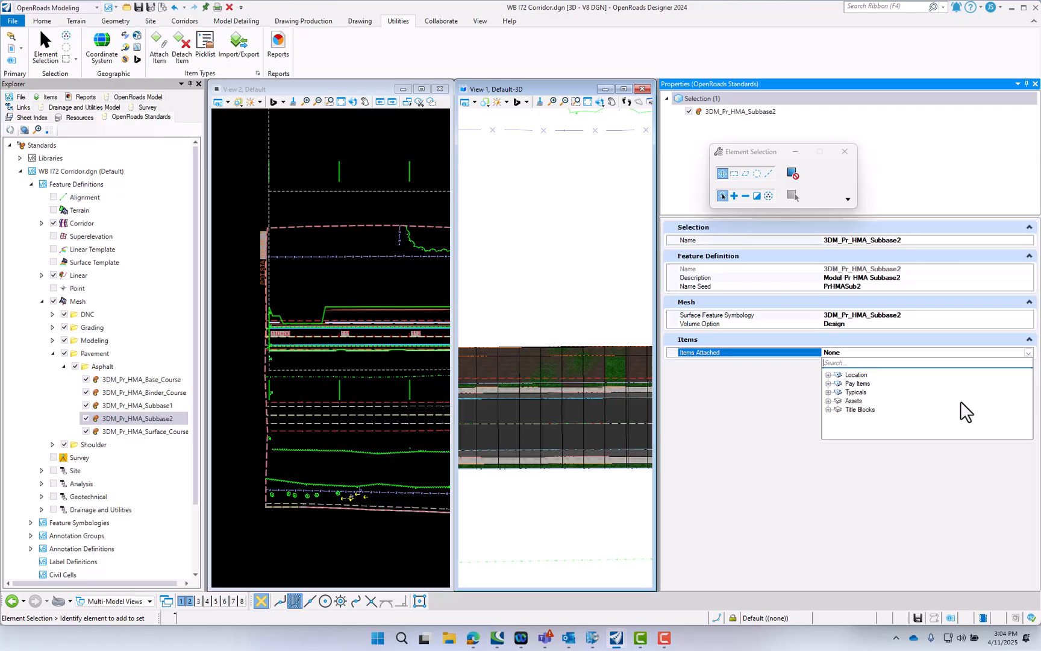
left_click(828, 374)
left_click(848, 401)
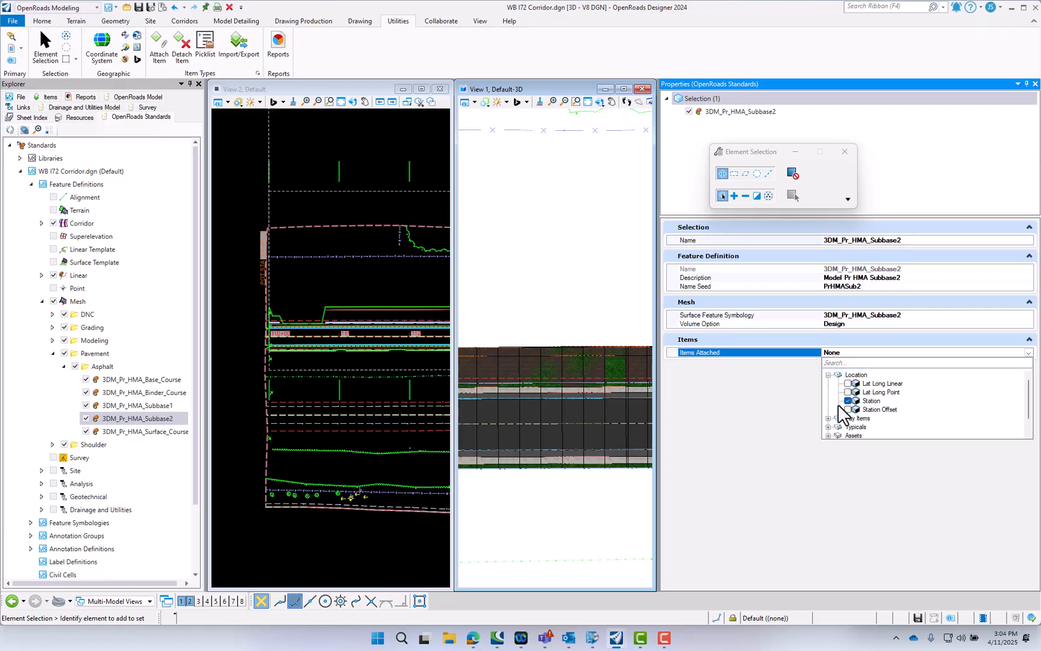
left_click(829, 375)
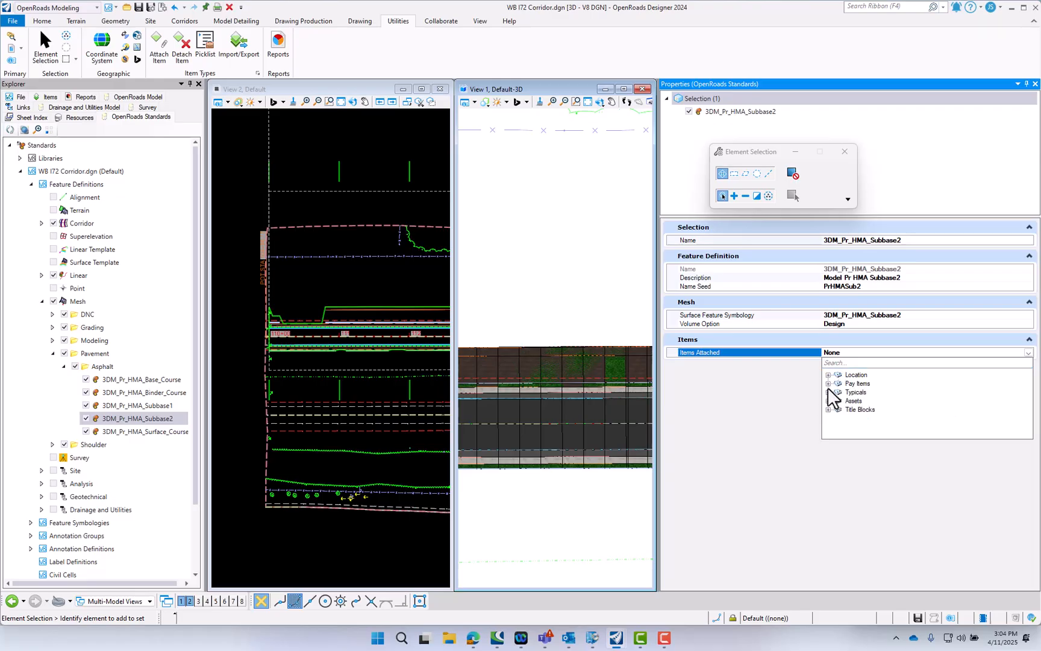
left_click(828, 391)
Include Pay Item - Subbase among the items attached to 3DM_Pr_HMA_Subbase2, and collapse the Asphalt and Pavement folders.
left_click(828, 383)
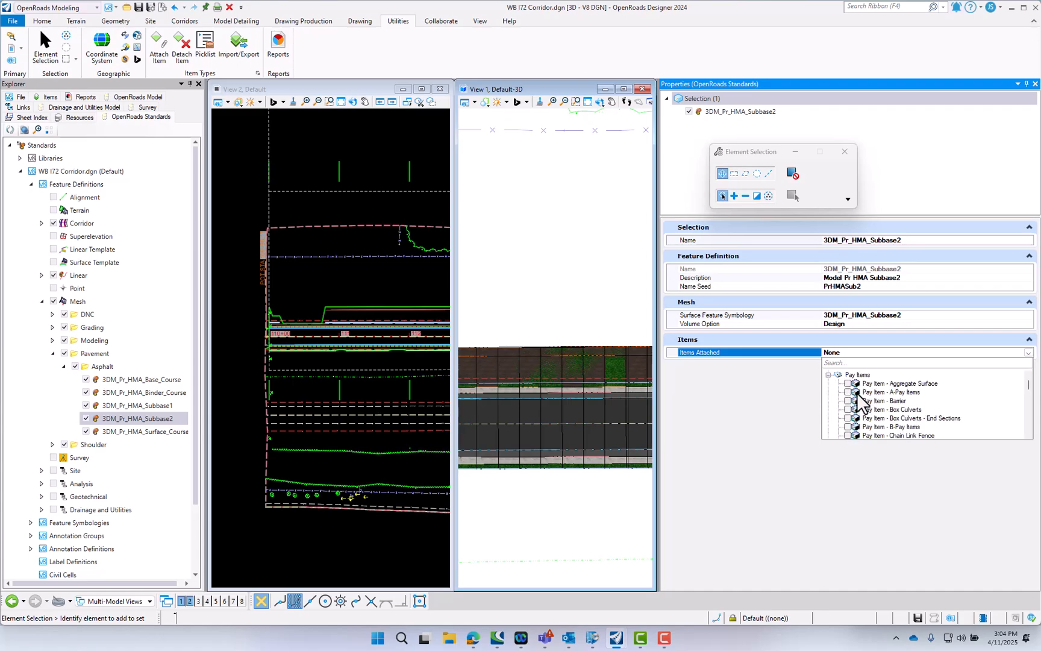
left_click(859, 363)
type("subbase")
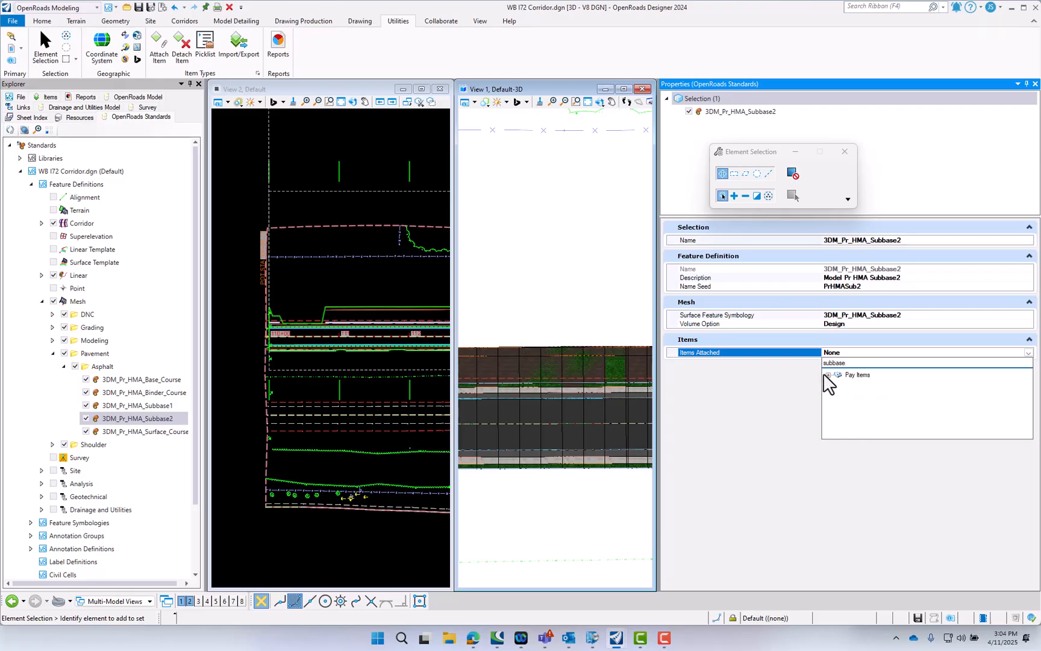
left_click(829, 374)
left_click(852, 382)
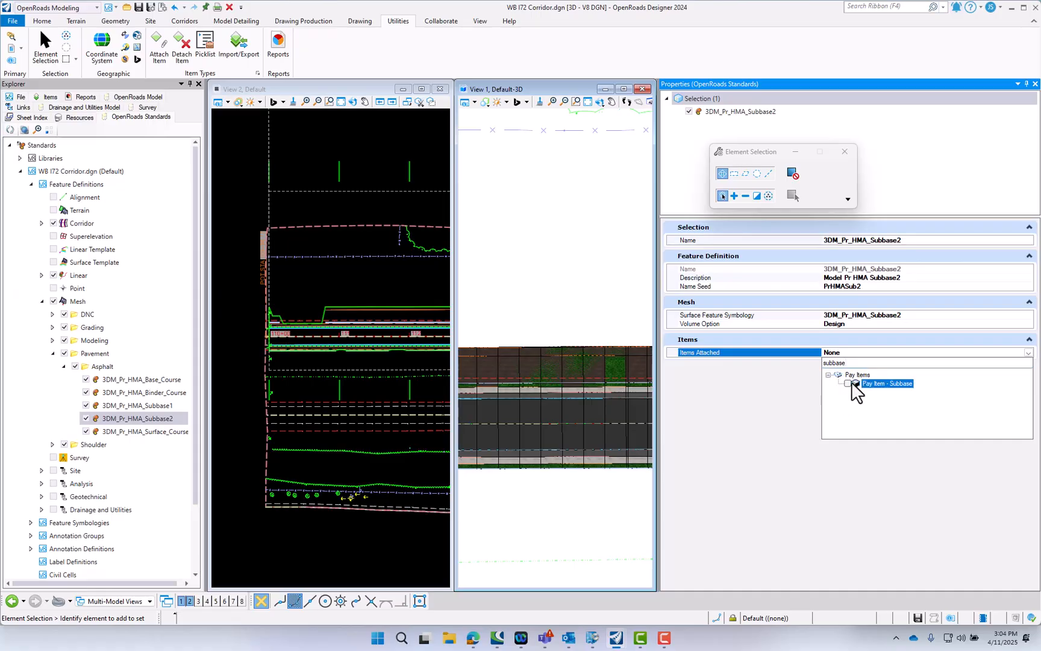
left_click(849, 384)
left_click(798, 474)
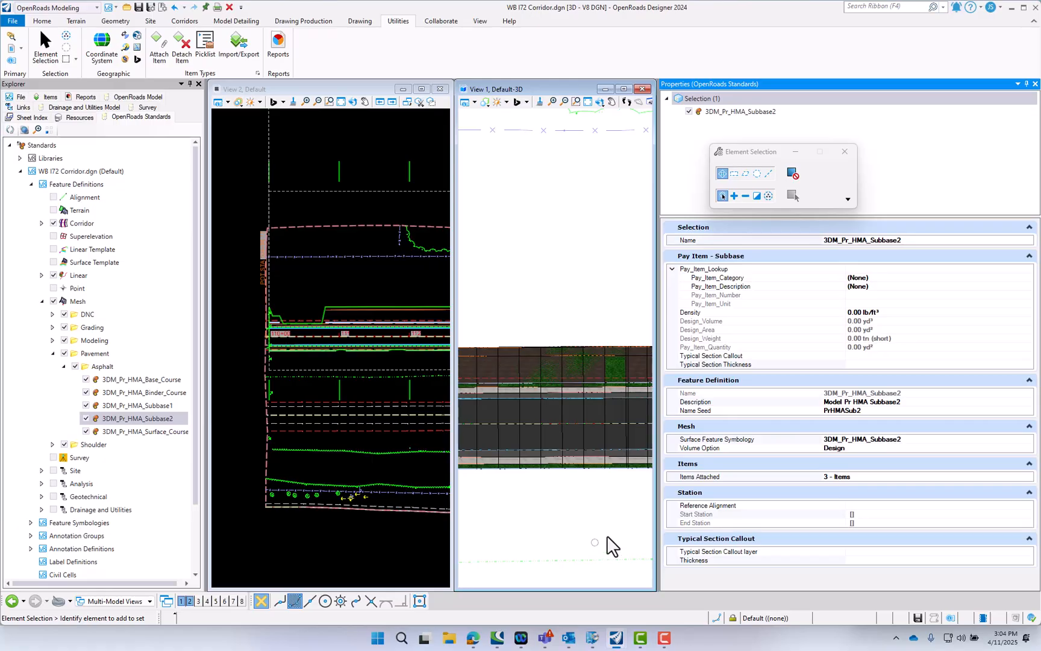
left_click(63, 367)
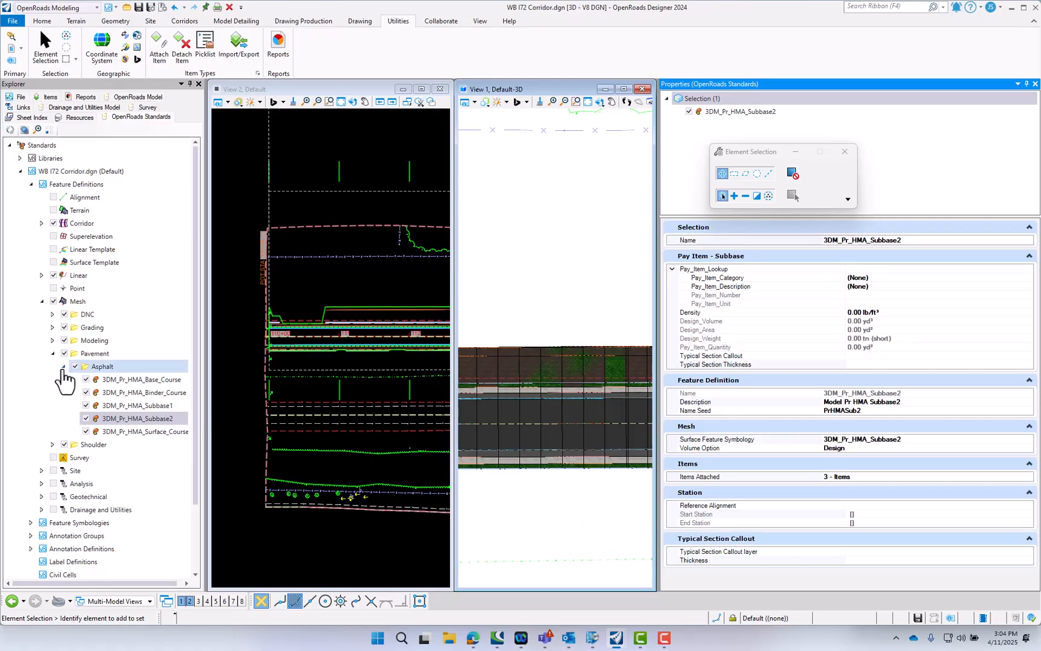
left_click(53, 354)
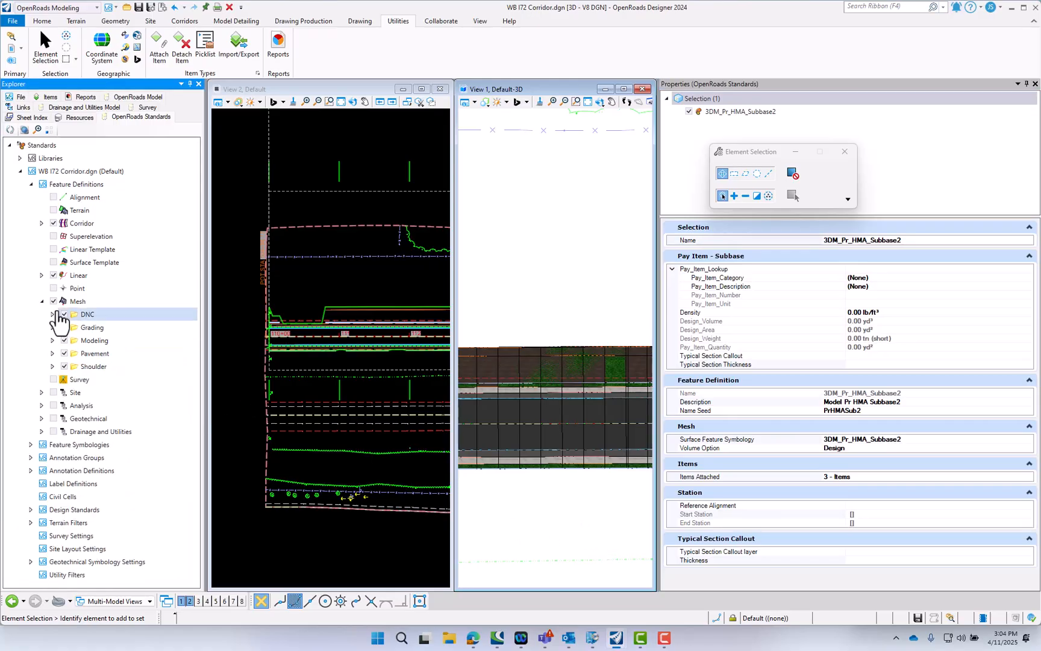
Collapse the Mesh feature definitions and select the Pay Item - HMA Surface Course item among the file's item types.
left_click(42, 302)
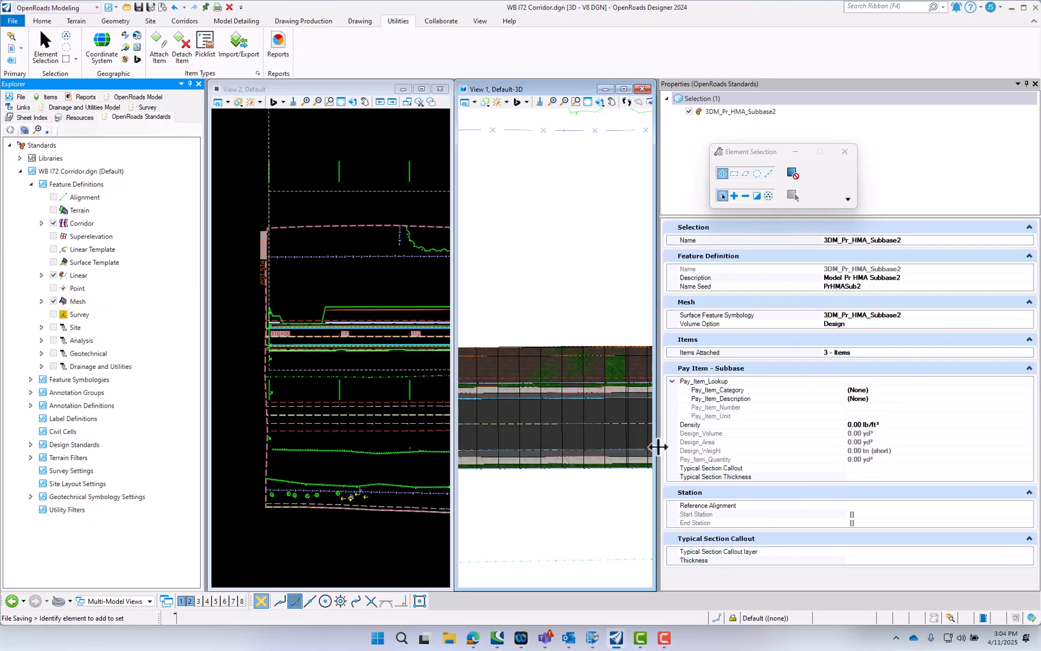
left_click_drag(658, 449, 907, 434)
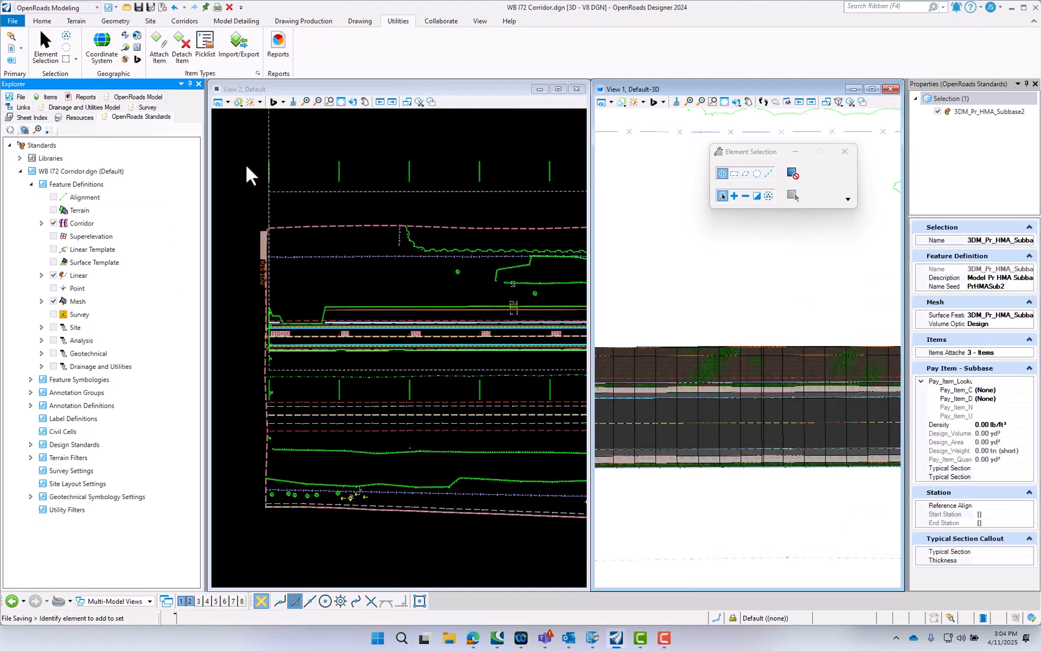
left_click(49, 97)
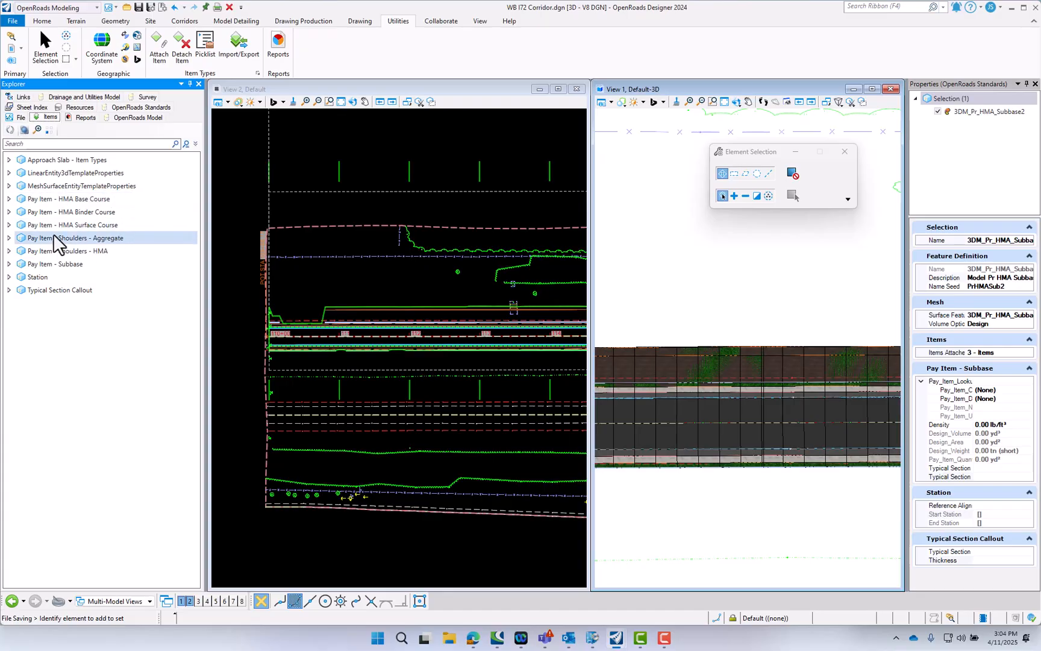
left_click(9, 225)
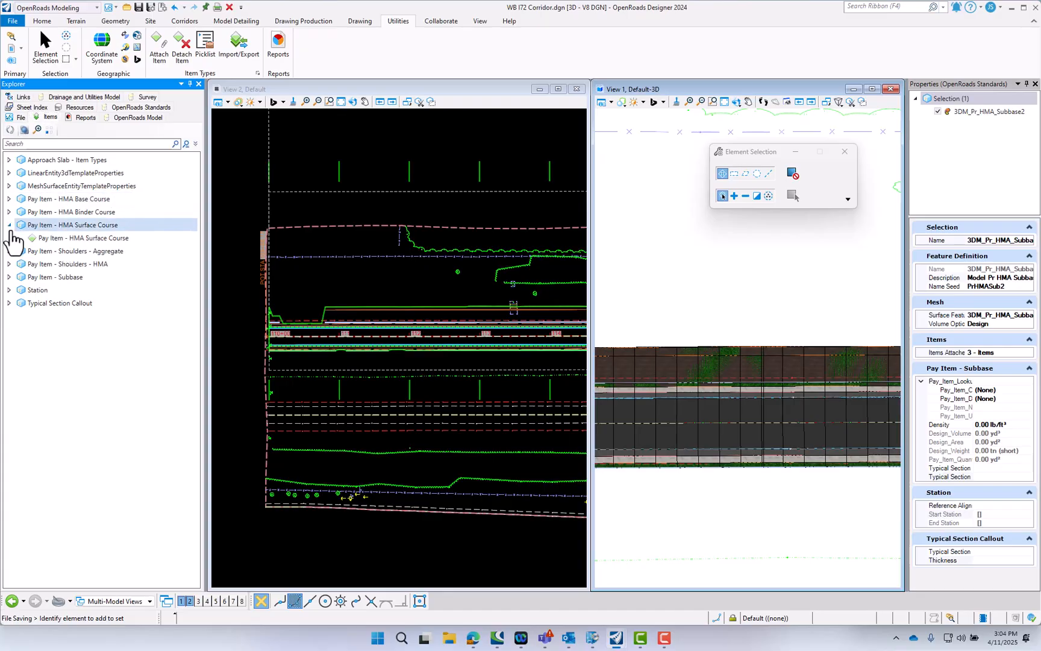
left_click(49, 239)
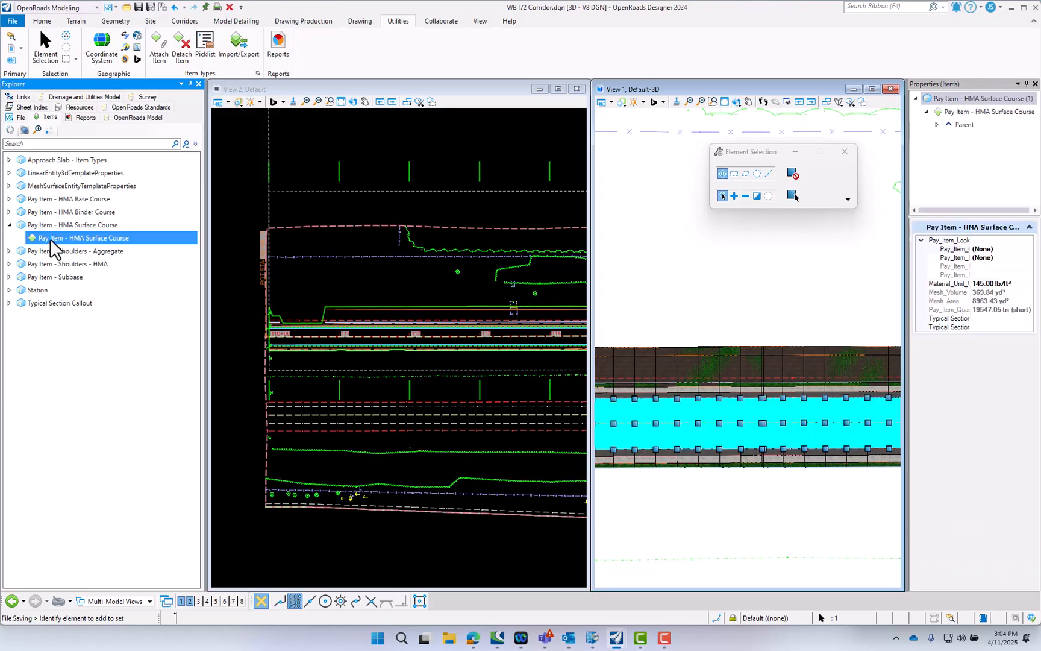
Set the pay item category of the HMA Surface Course item to HMA_Surface Course.
left_click(1022, 249)
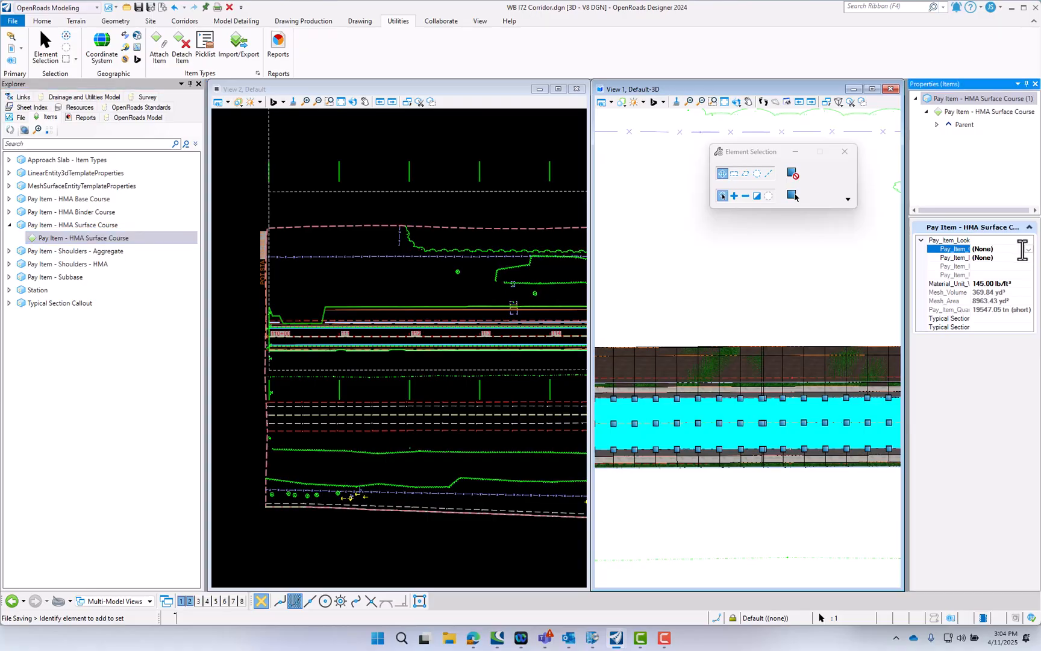
left_click(1028, 250)
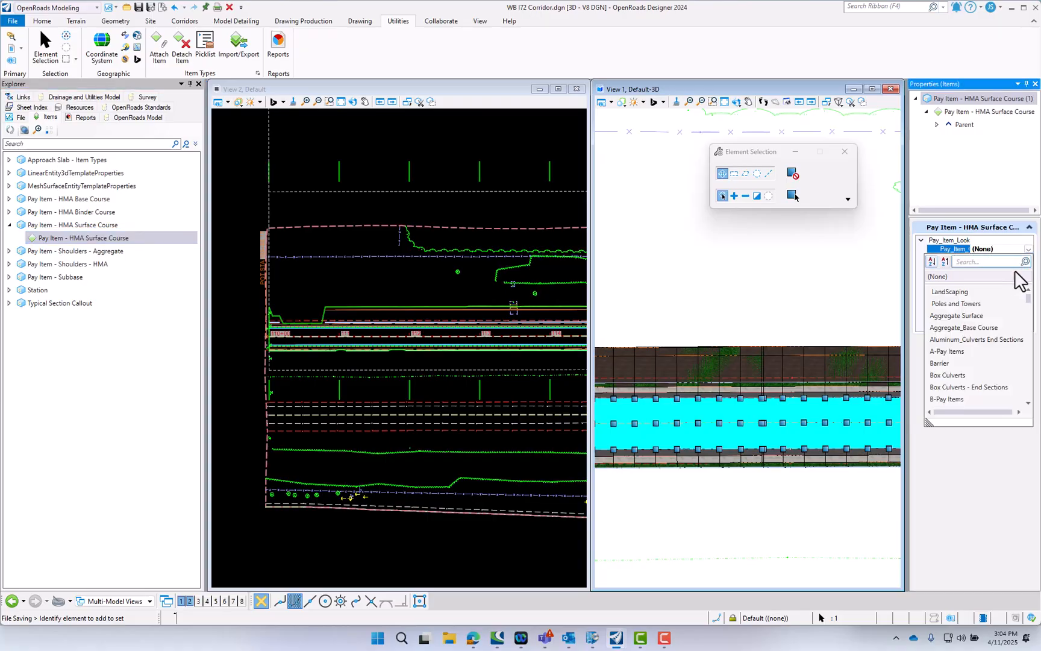
left_click(980, 265)
type("hm")
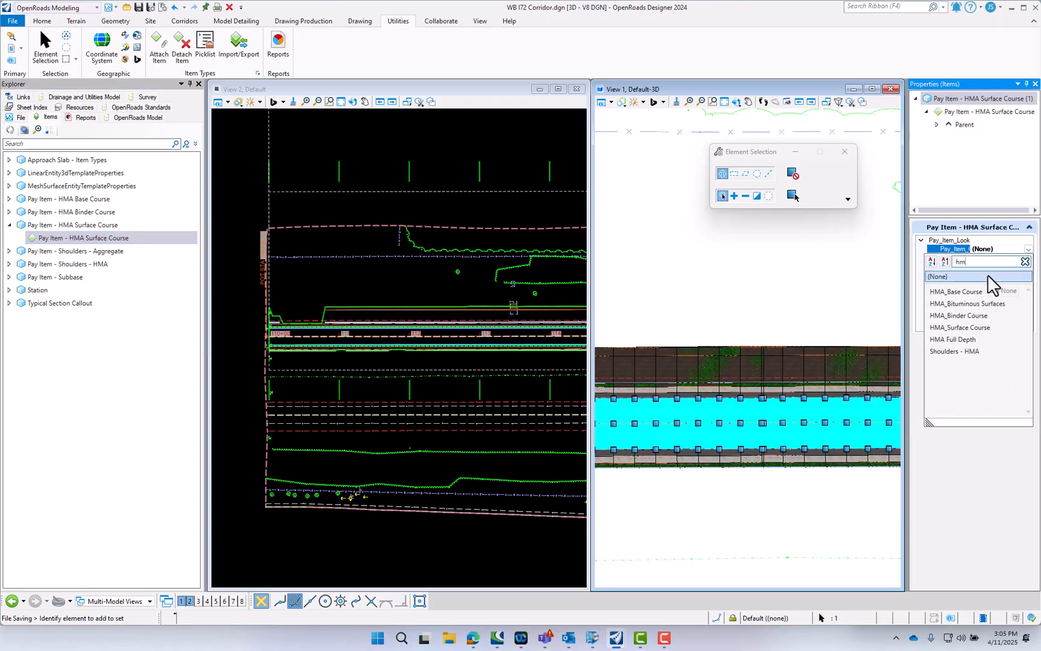
type("a")
left_click(980, 328)
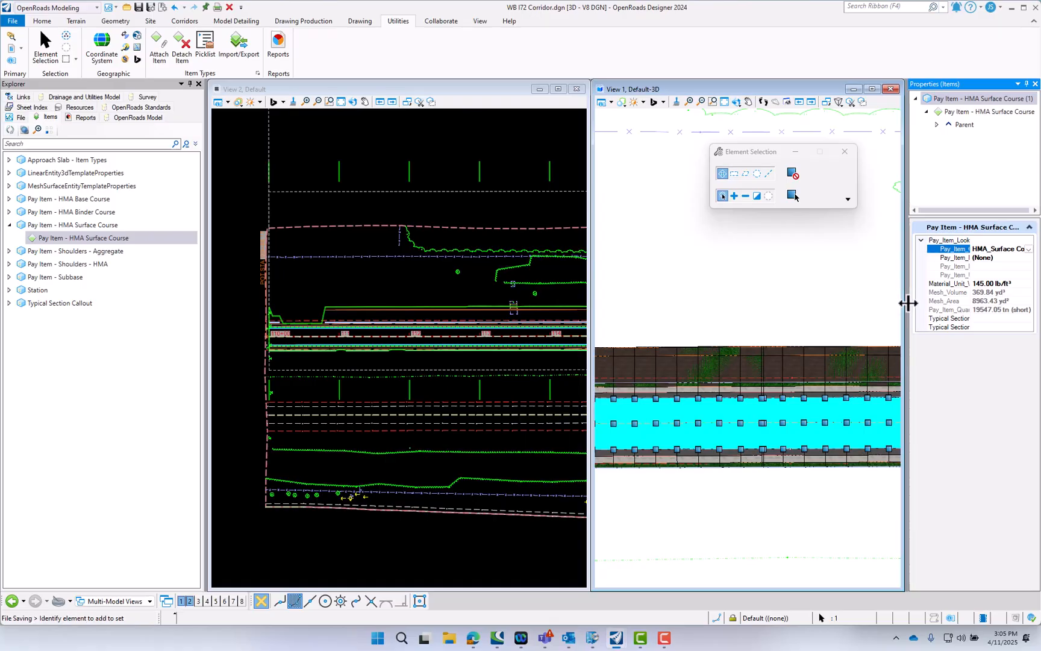
Set the surface course pay item description to HOT-MIX ASPHALT SURFACE COURSE, IL-9.5, MIX "C", N70.
left_click_drag(908, 303, 774, 303)
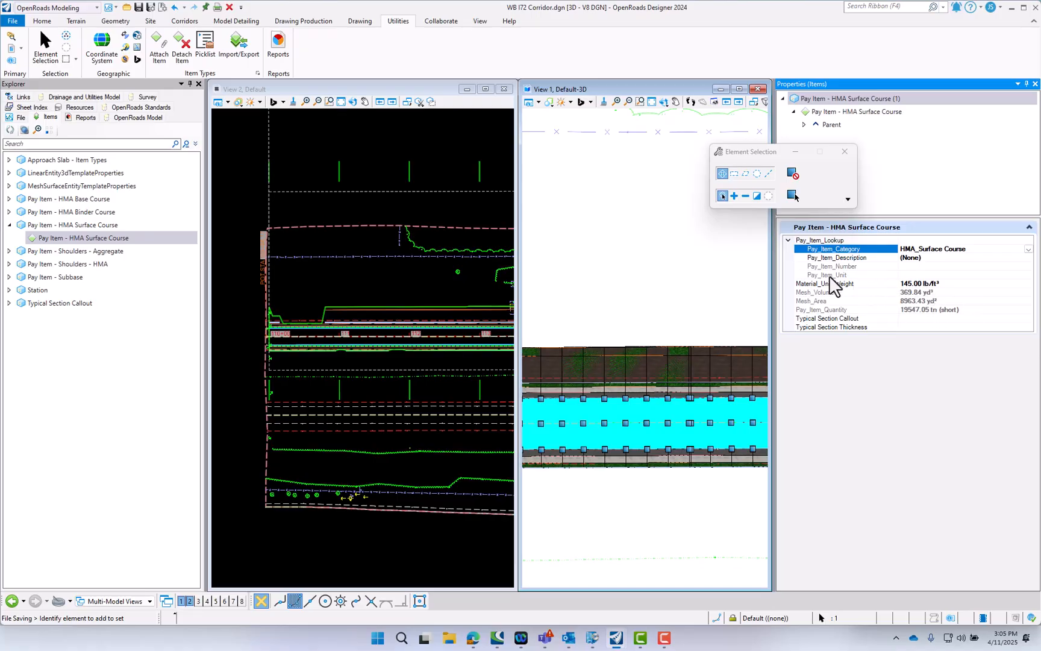
left_click(941, 258)
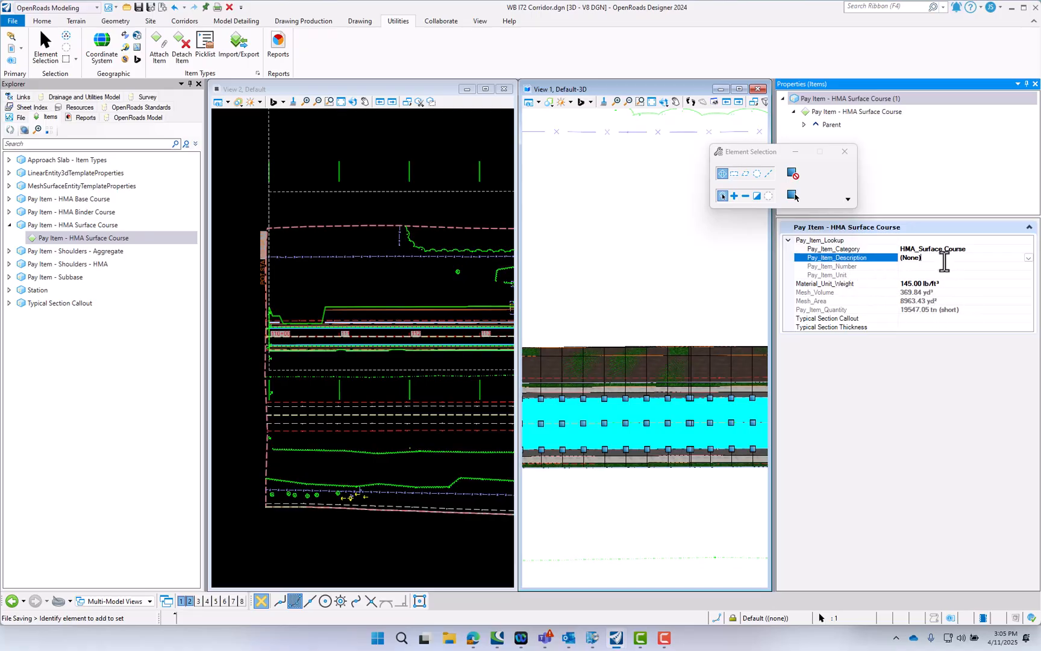
left_click(1029, 258)
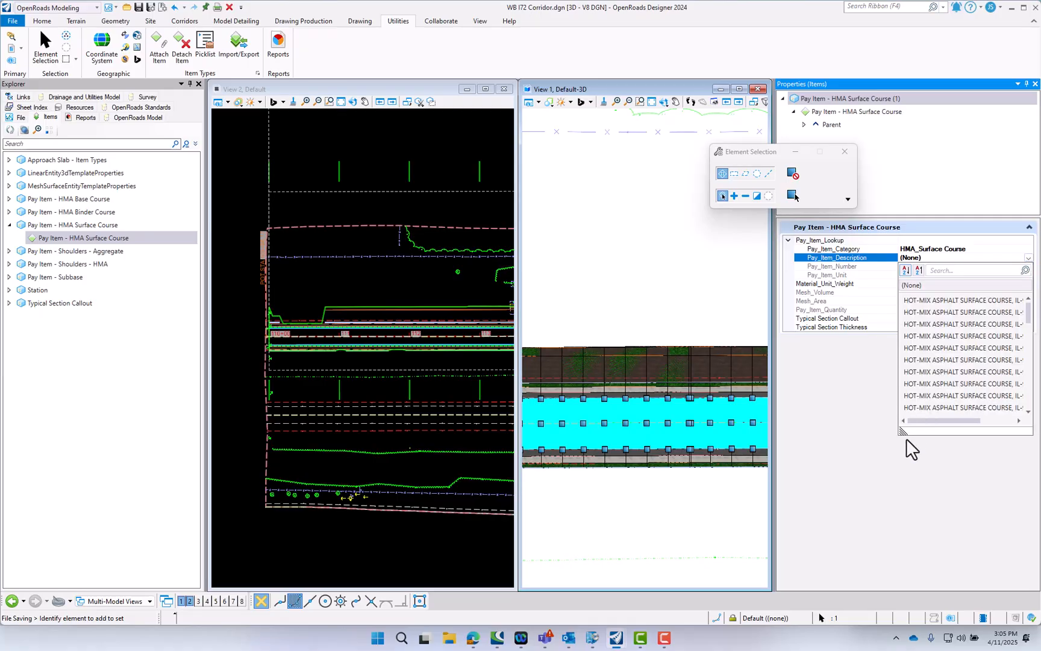
left_click_drag(903, 432, 752, 461)
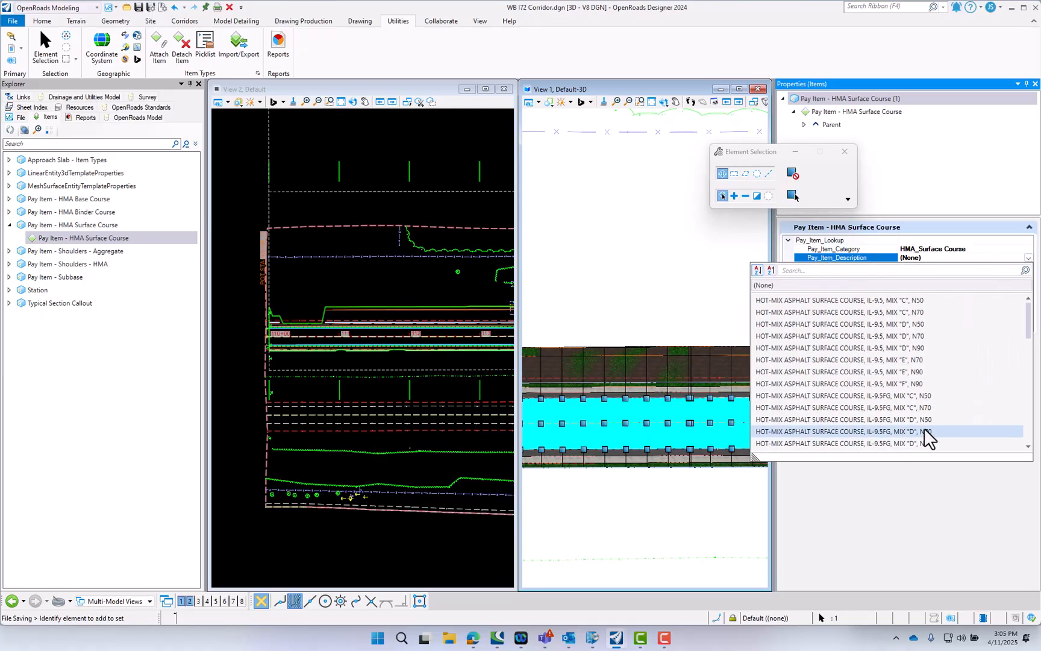
left_click(846, 312)
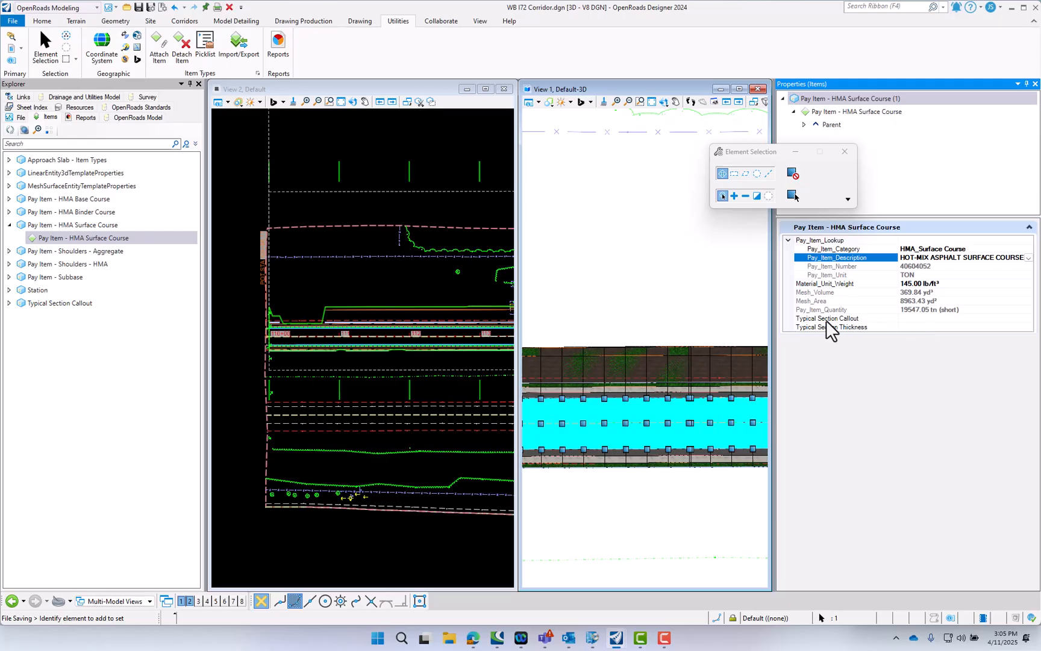
Give the HMA Surface Course pay item a Typical Section Callout of 1 and a Typical Section Thickness of 1-1/2".
left_click(923, 318)
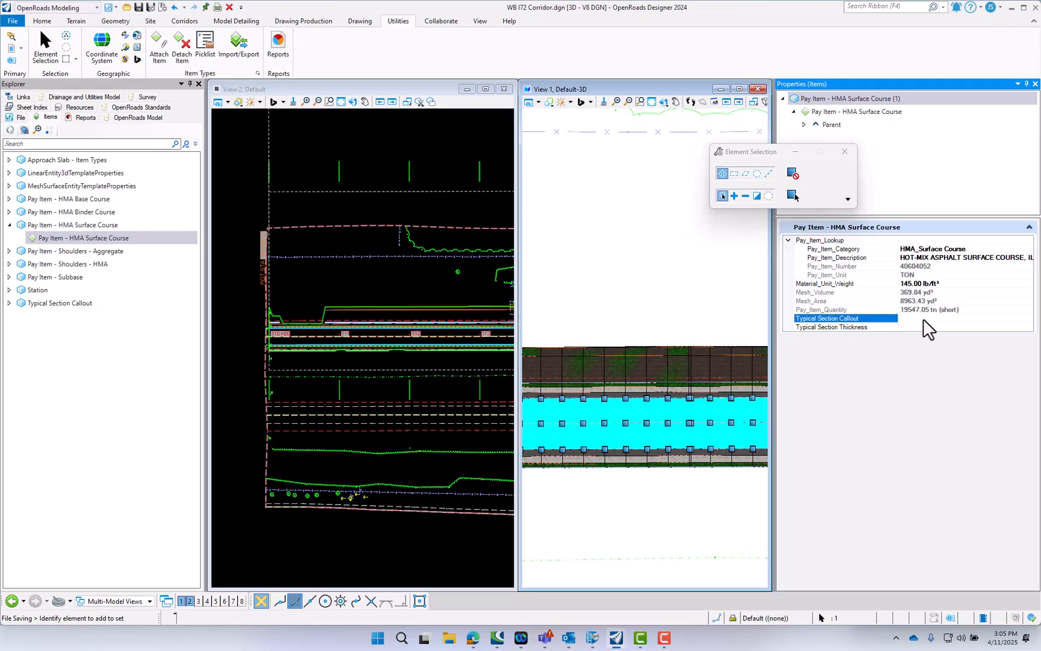
key("Tab")
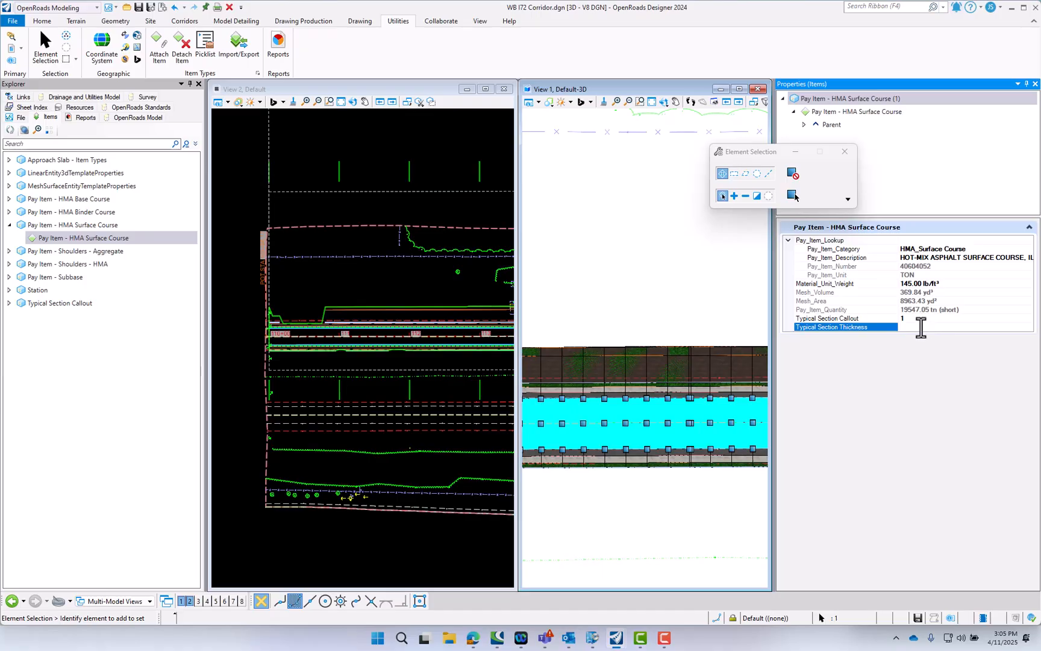
type("1")
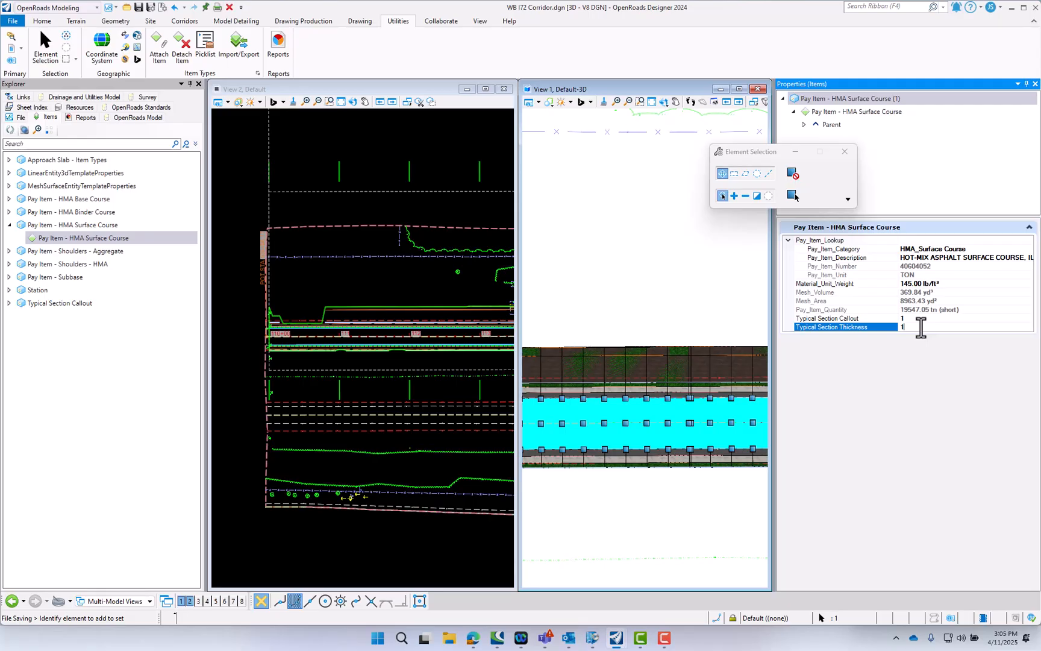
type("-1/2")
left_click(678, 502)
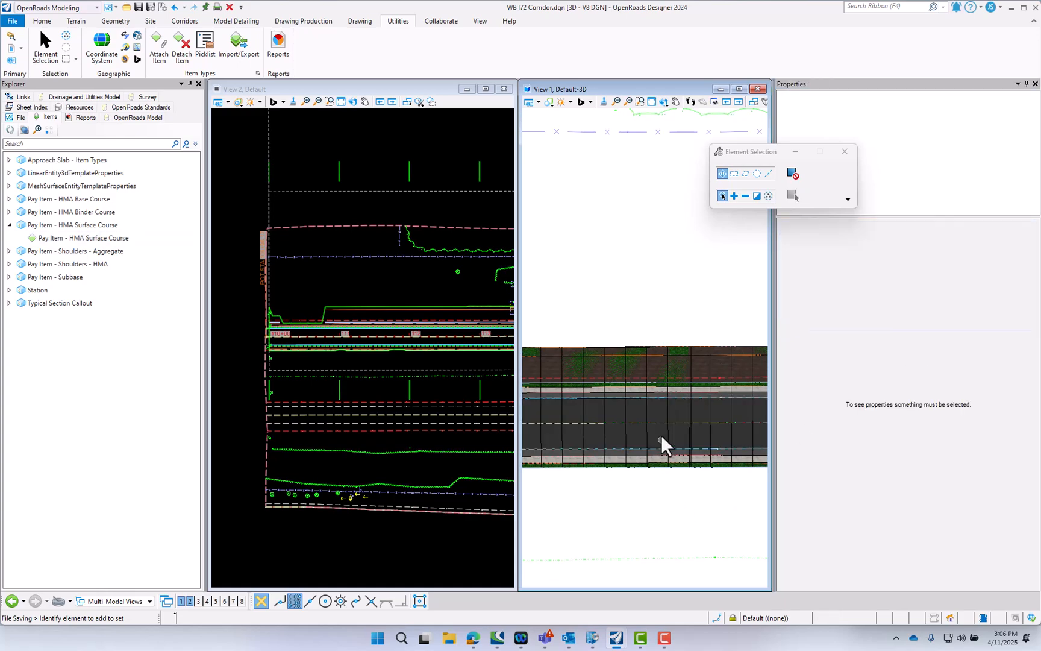
On the HMA surface course mesh in the 3D view, set the Typical Section Callout layer to 1 and its thickness to 1-1/2".
left_click(662, 432)
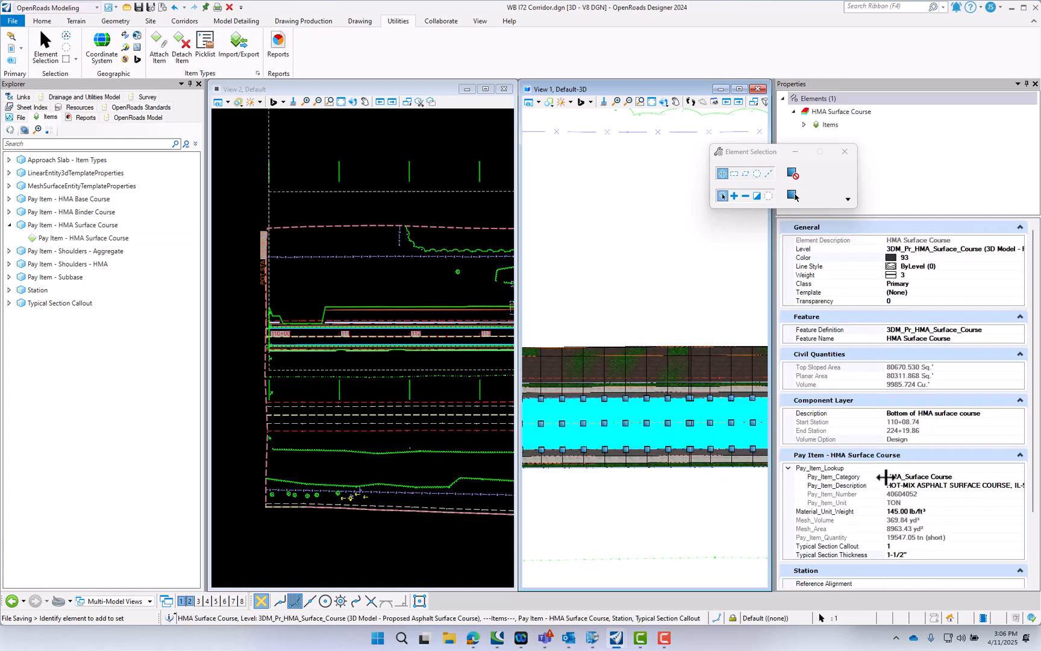
left_click_drag(1033, 472, 1032, 529)
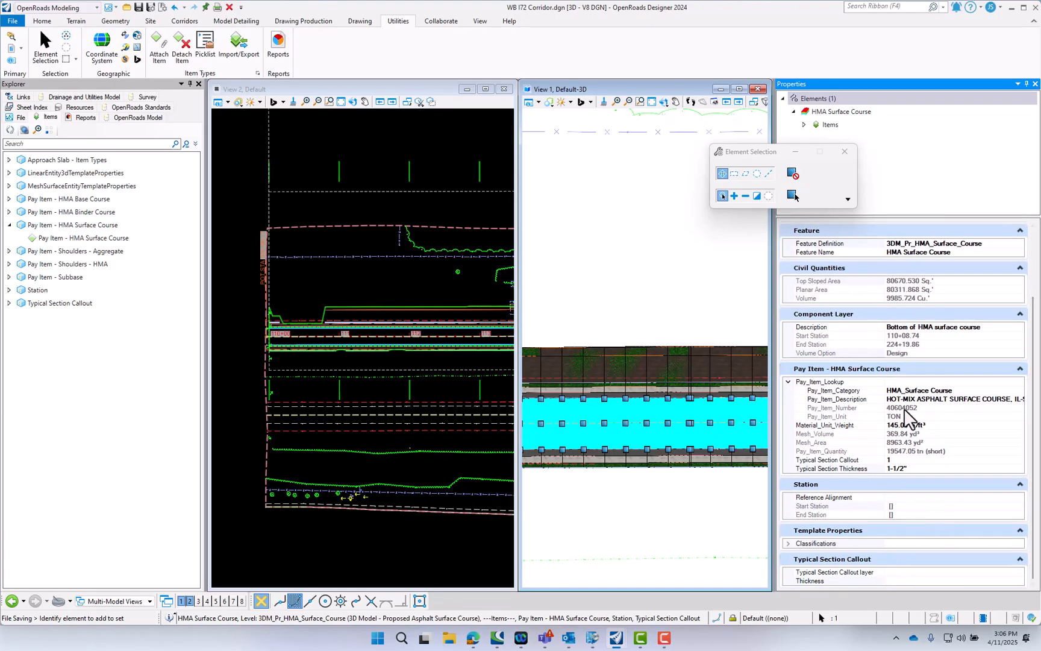
left_click(907, 573)
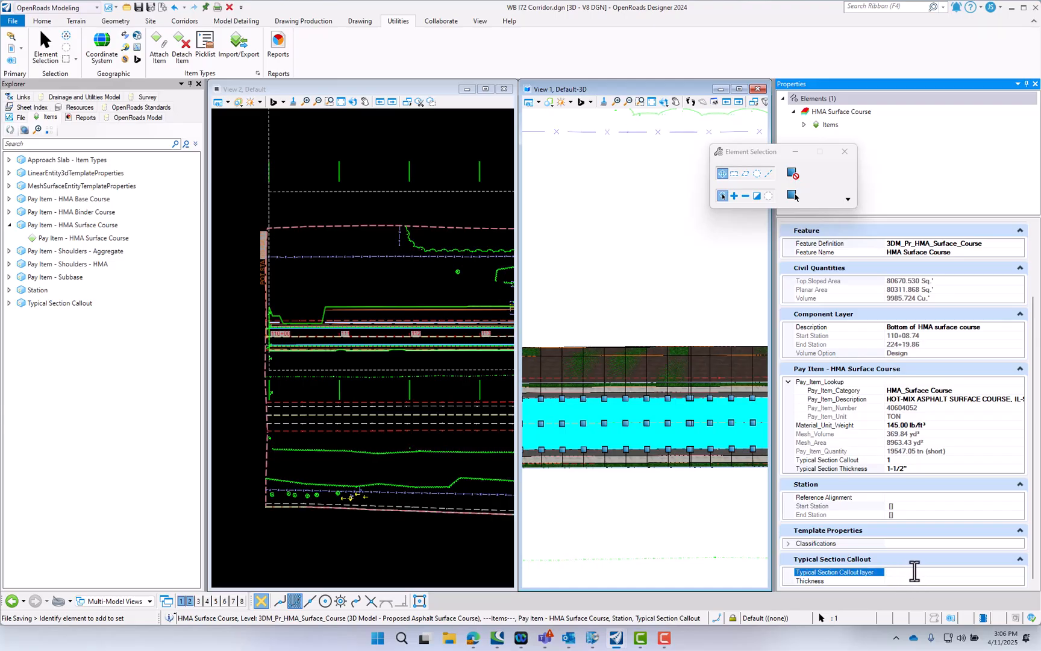
type("1")
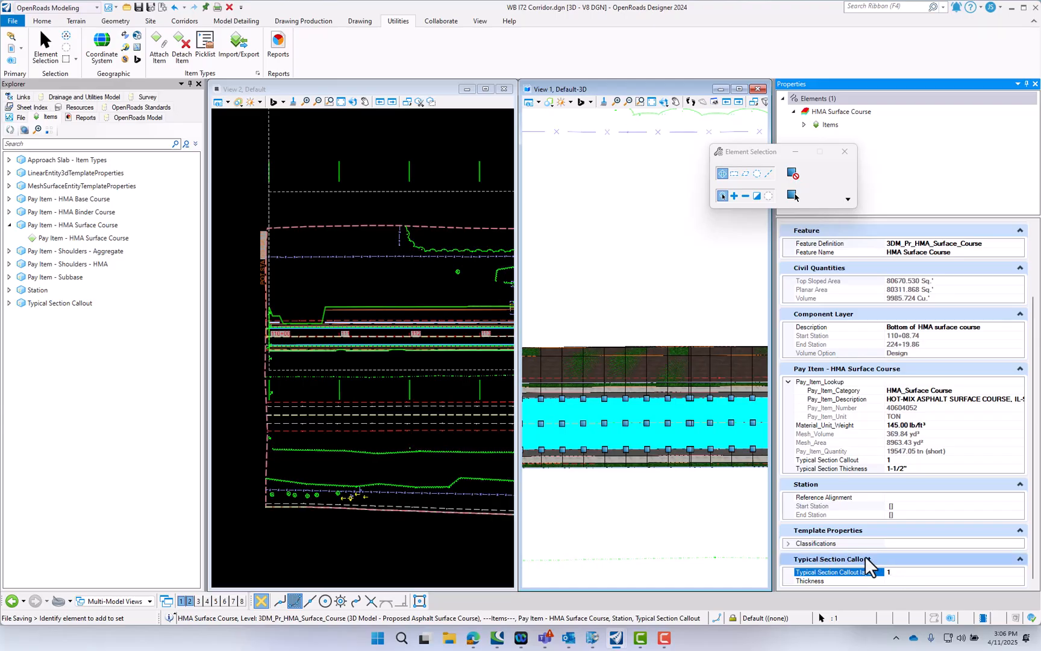
left_click(895, 583)
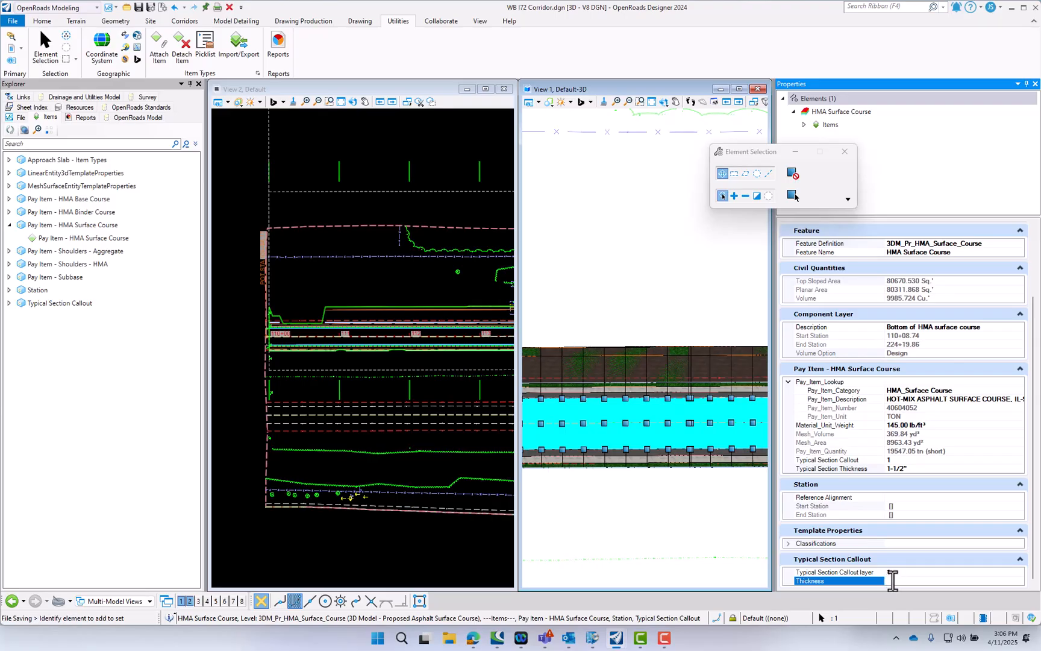
type("-1/2")
Set the surface course mesh's station Reference Alignment to WB I72 and deselect the mesh.
left_click(940, 497)
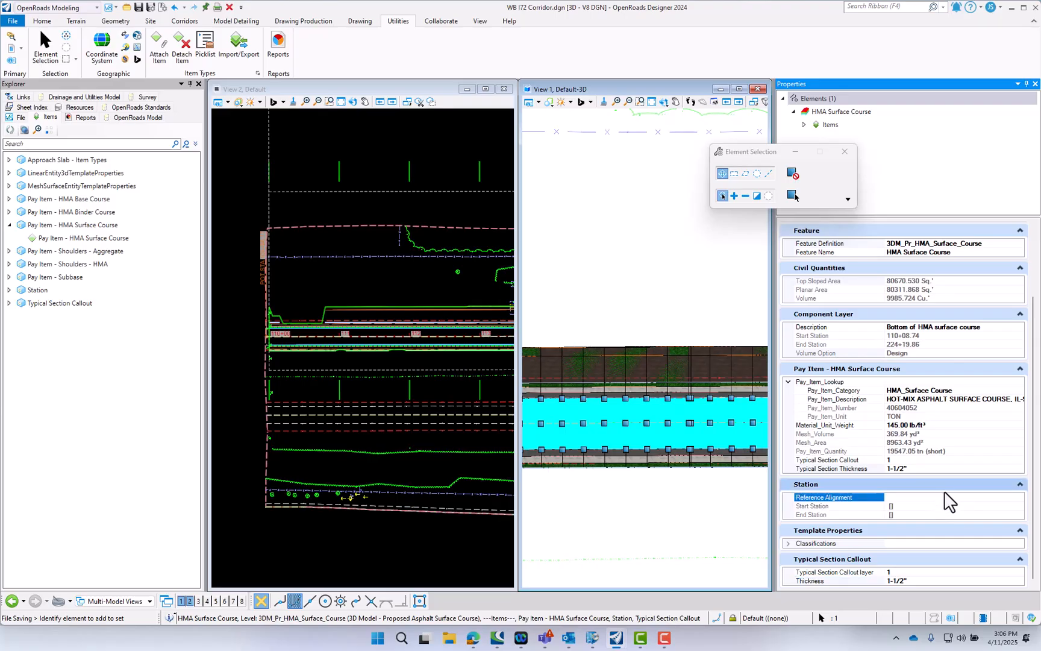
type("WB")
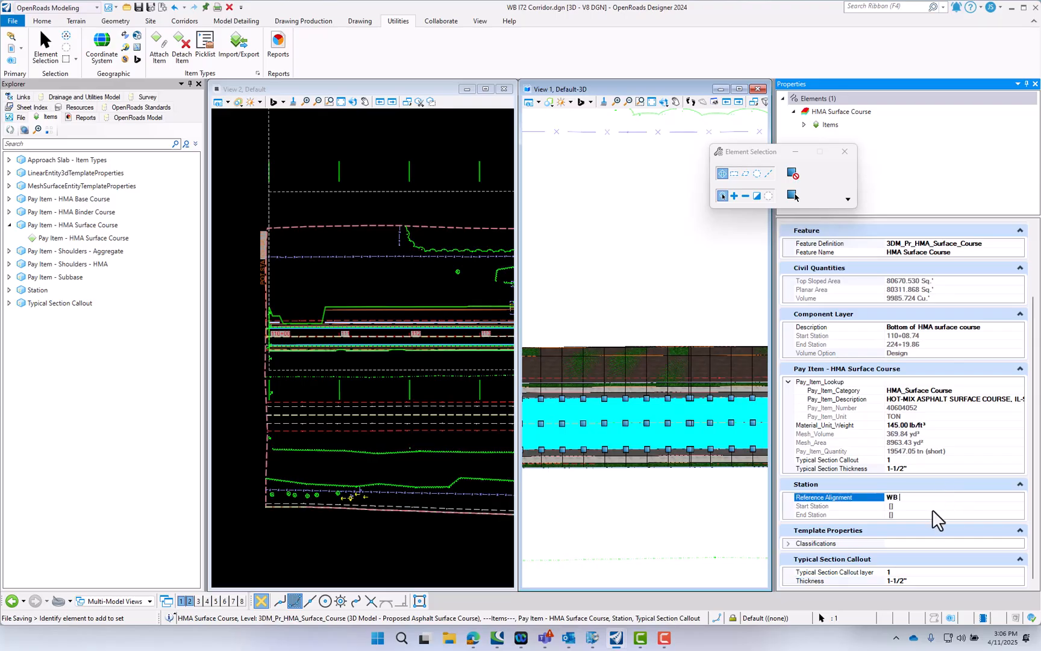
type(" I72")
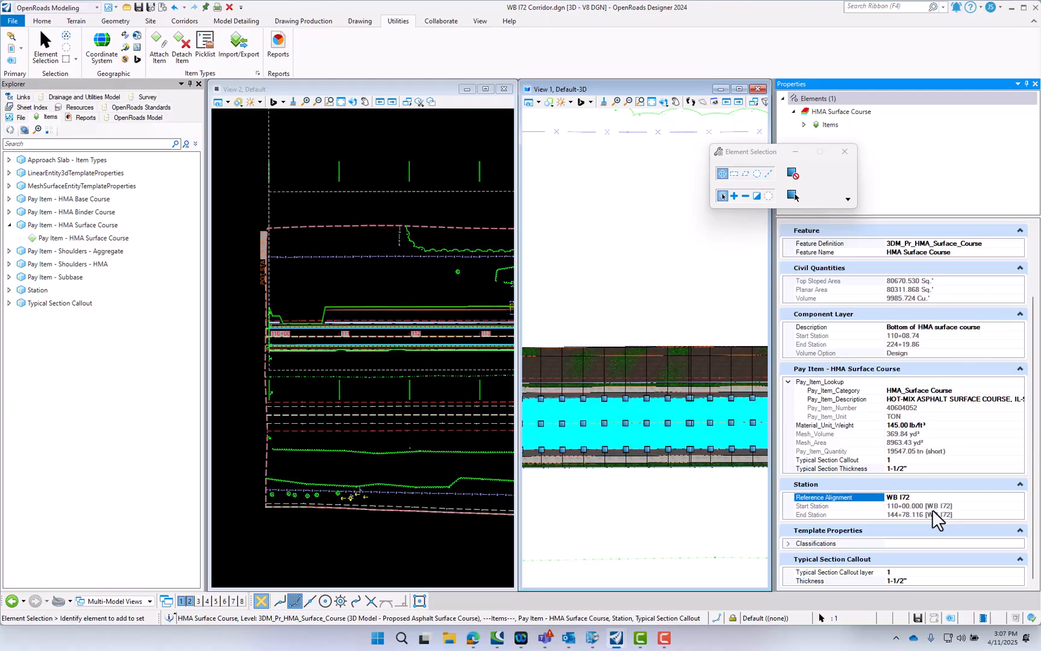
left_click(677, 530)
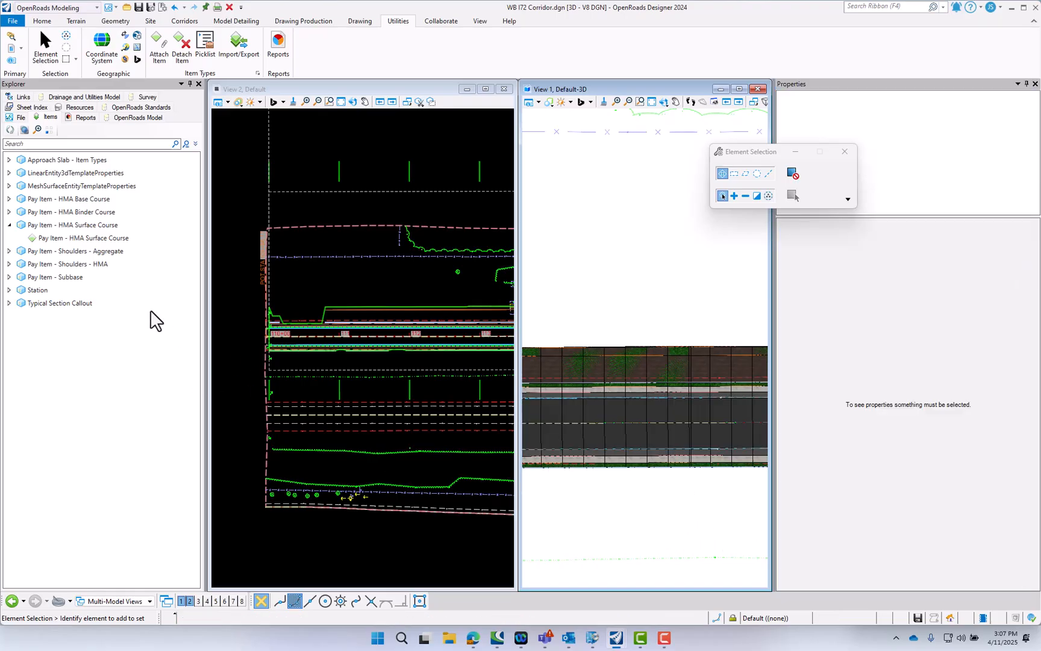
Select the Pay Item - HMA Binder Course item and set its pay item category to HMA_Binder Course.
left_click(9, 225)
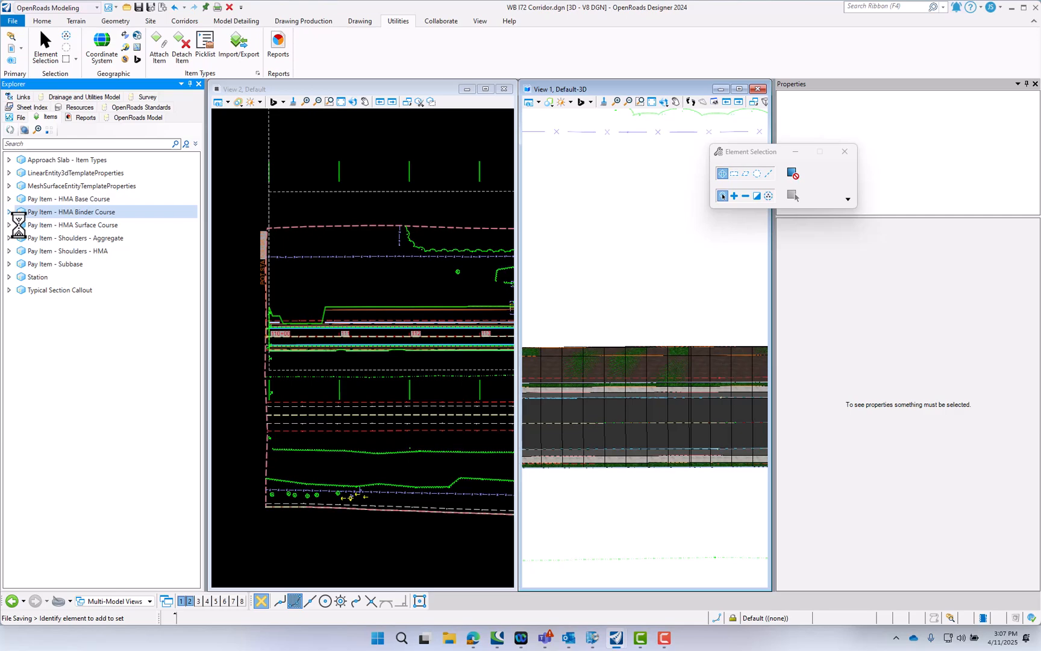
left_click(9, 212)
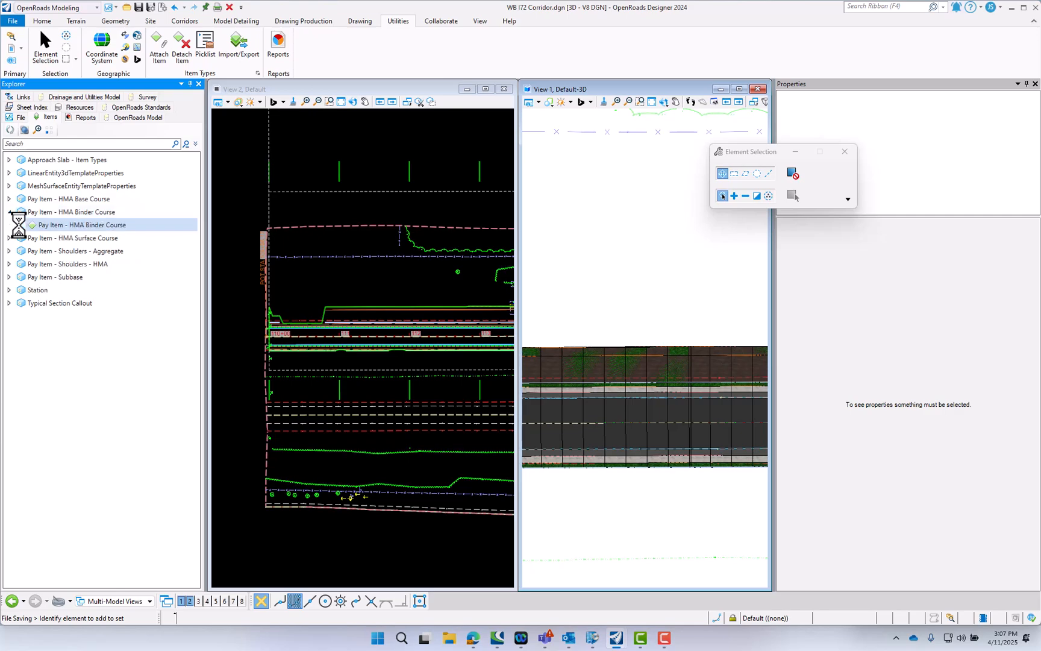
left_click(74, 227)
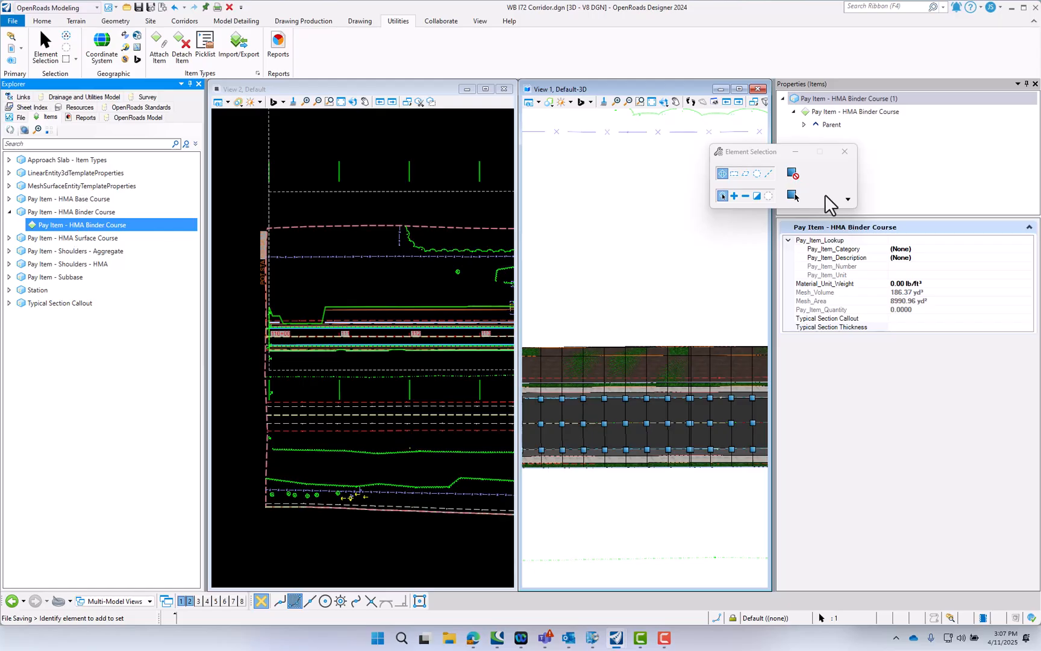
left_click(940, 250)
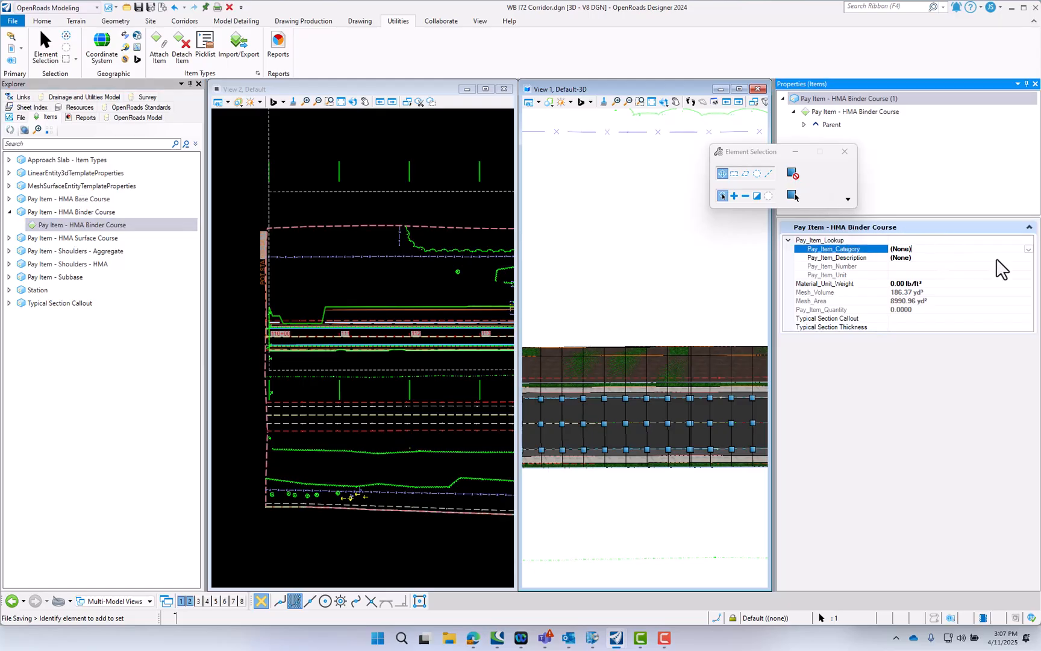
left_click(1029, 248)
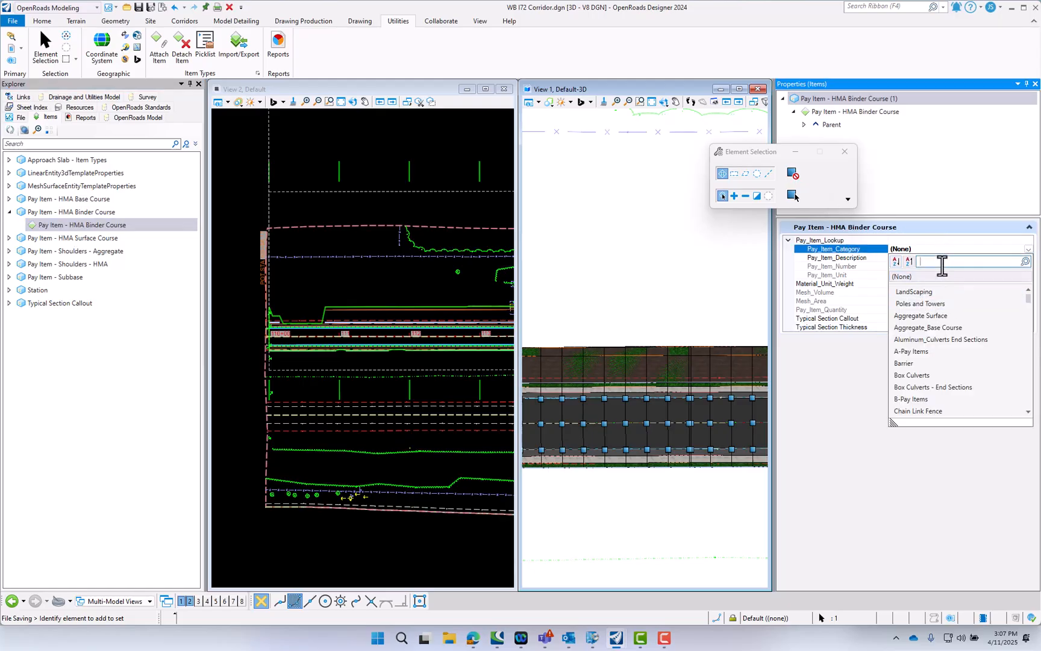
type("H")
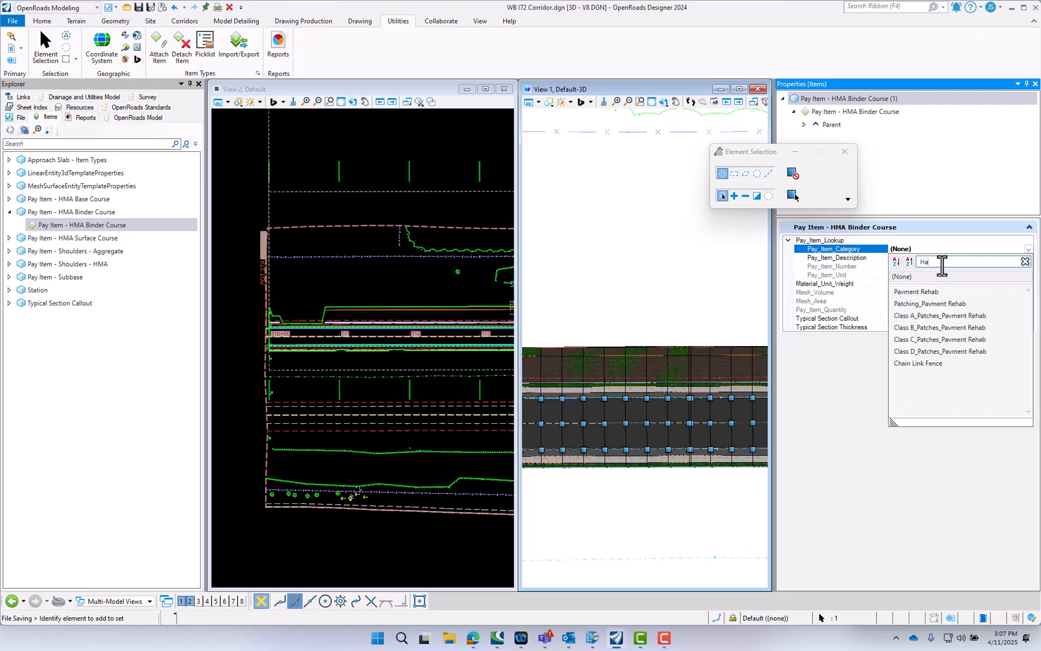
type("ma")
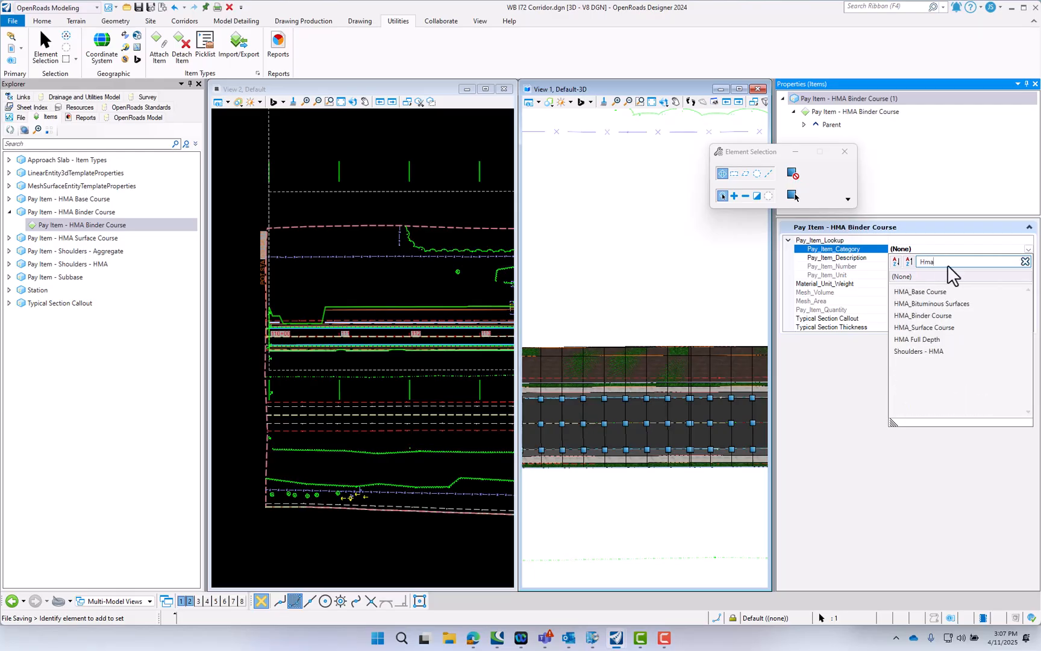
left_click(919, 316)
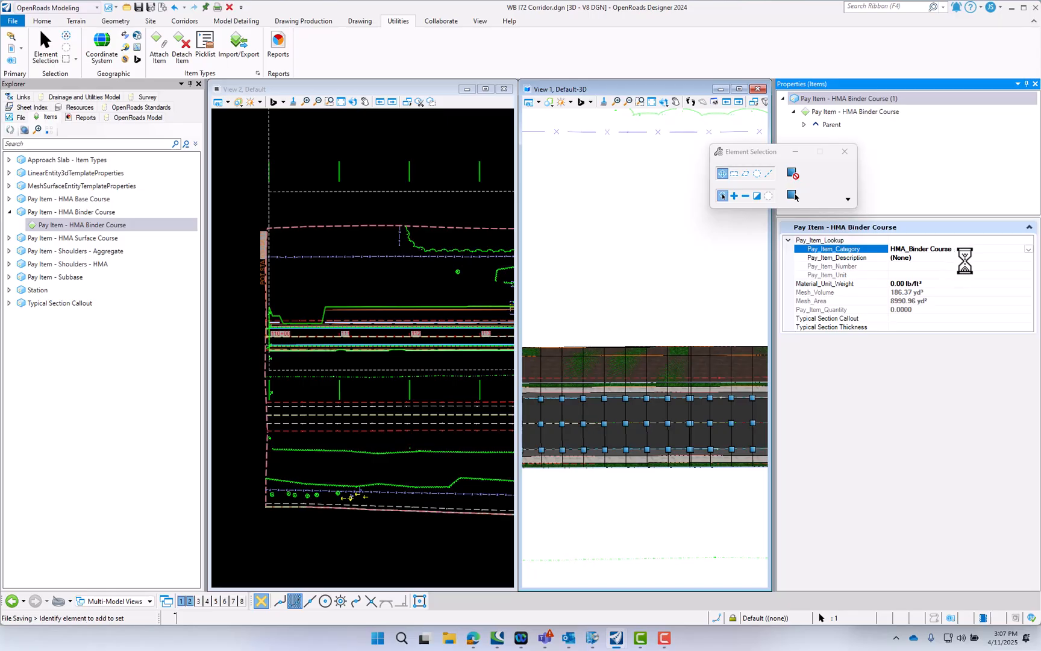
Set the binder course pay item description to HOT-MIX ASPHALT BINDER COURSE, IL-19.0, N70.
left_click(965, 258)
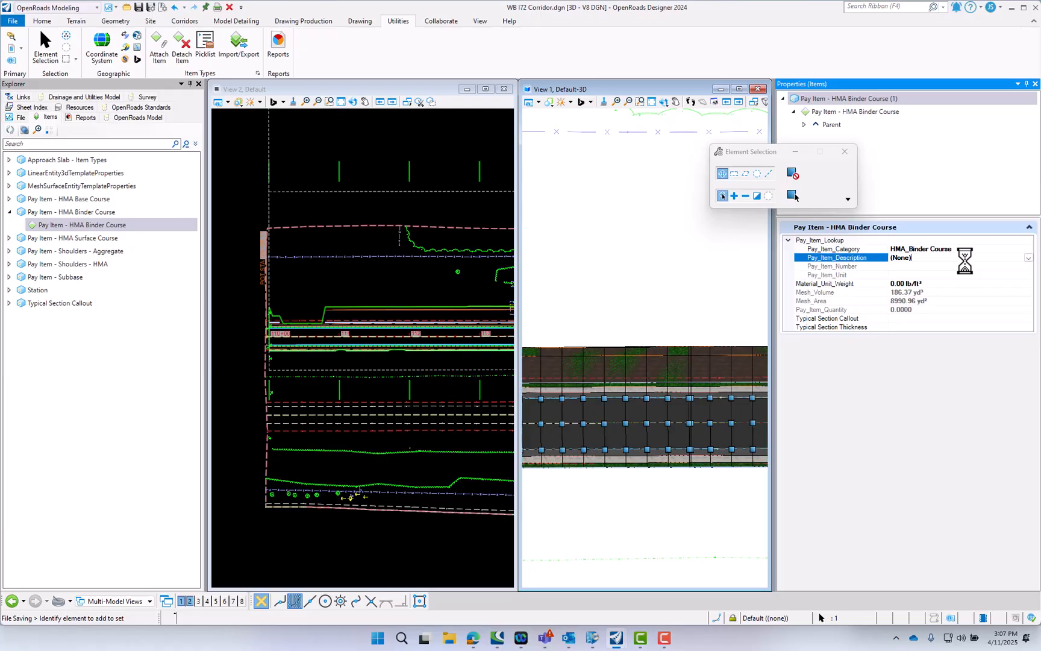
left_click(1028, 257)
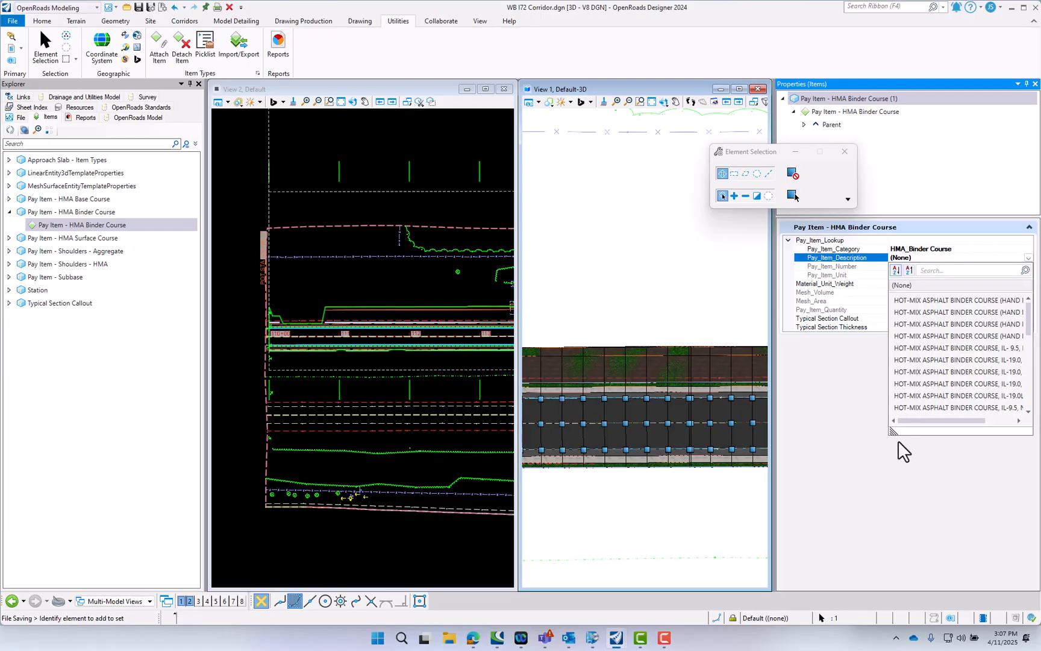
left_click_drag(893, 435, 802, 464)
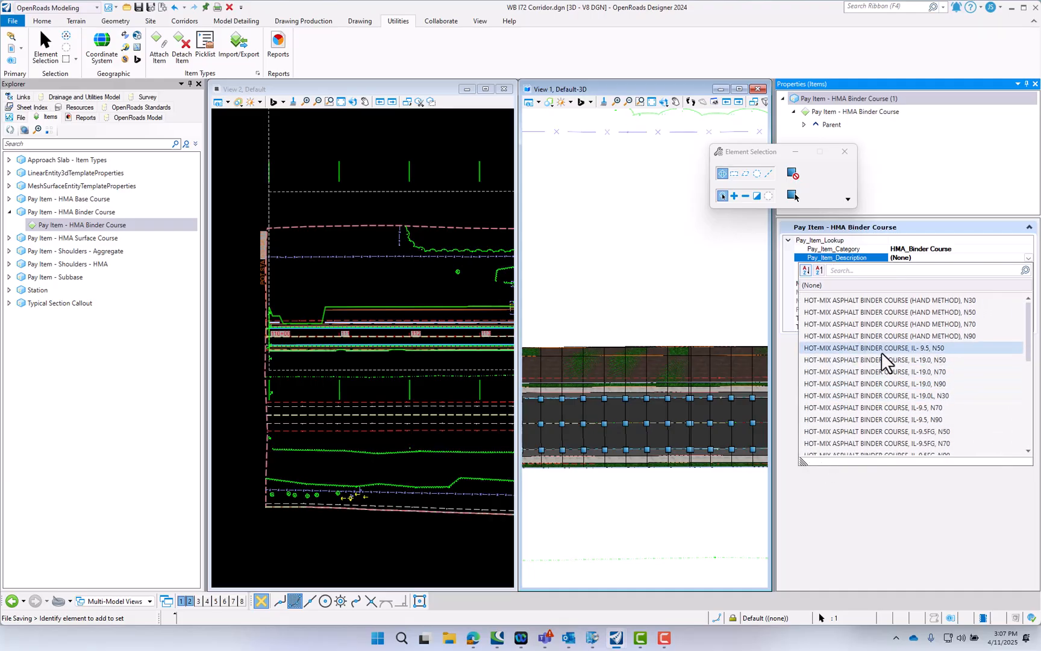
left_click(889, 370)
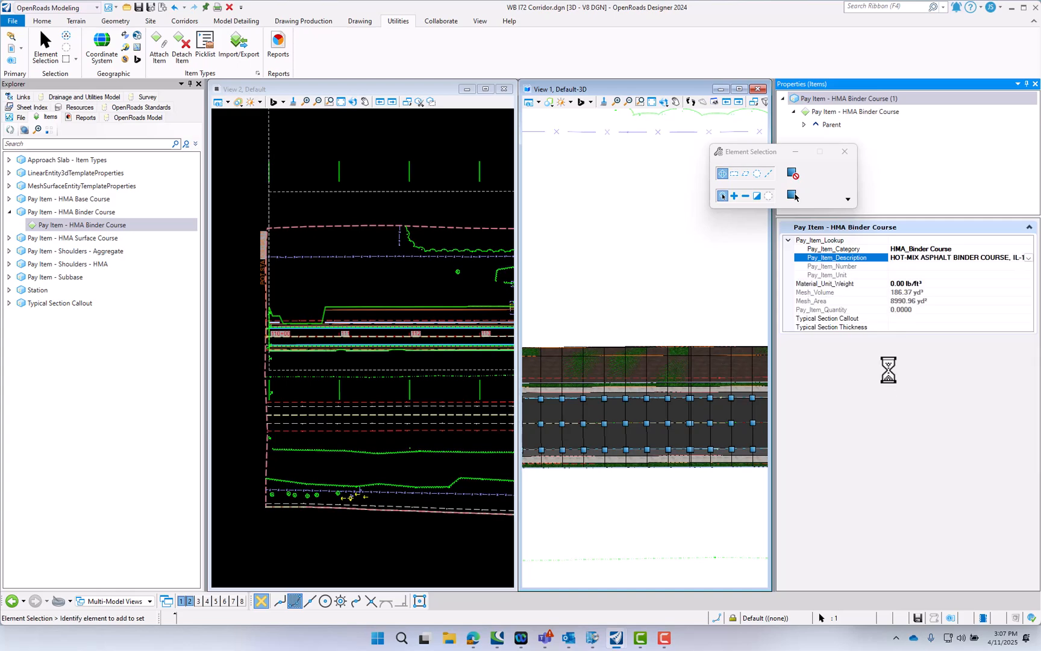
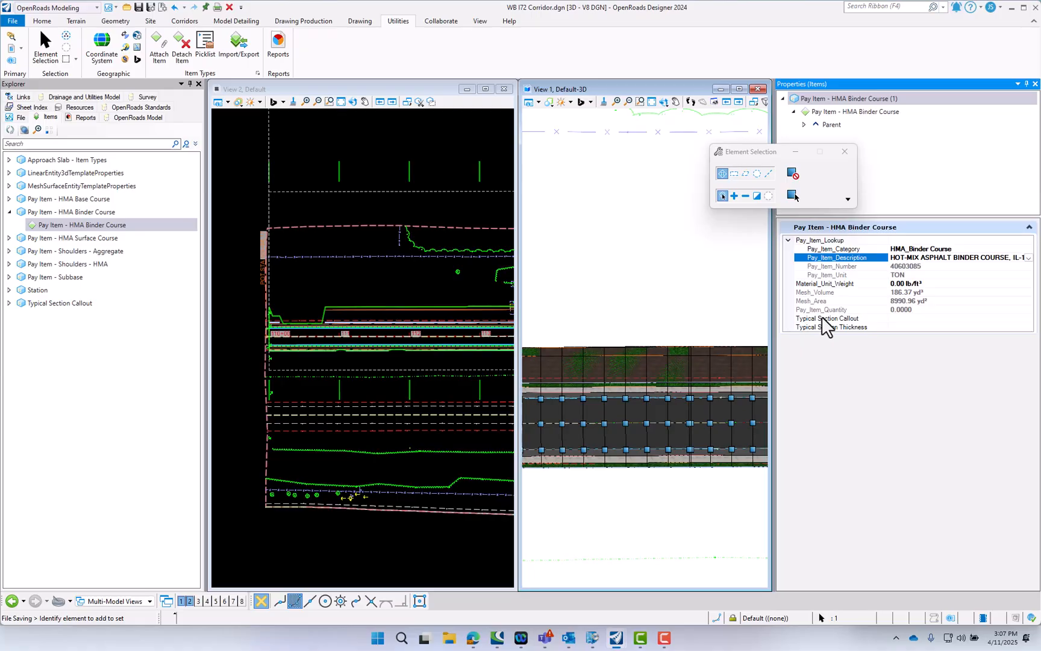
Set the binder course pay item's Material_Unit_Weight to 145 lb/ft³.
left_click(904, 283)
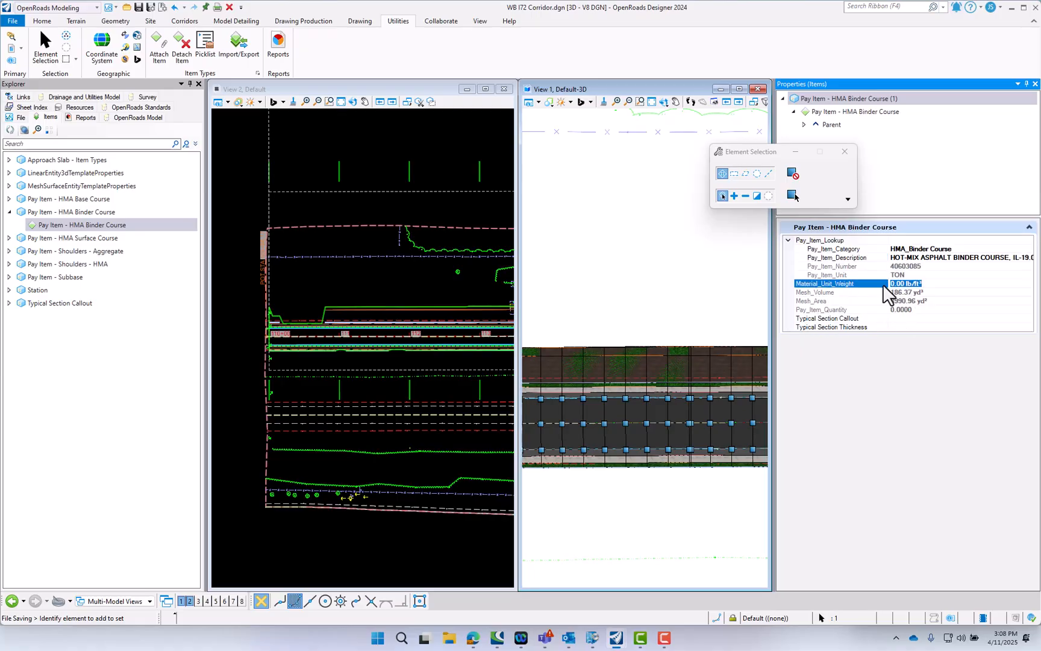
type("145")
key("Return")
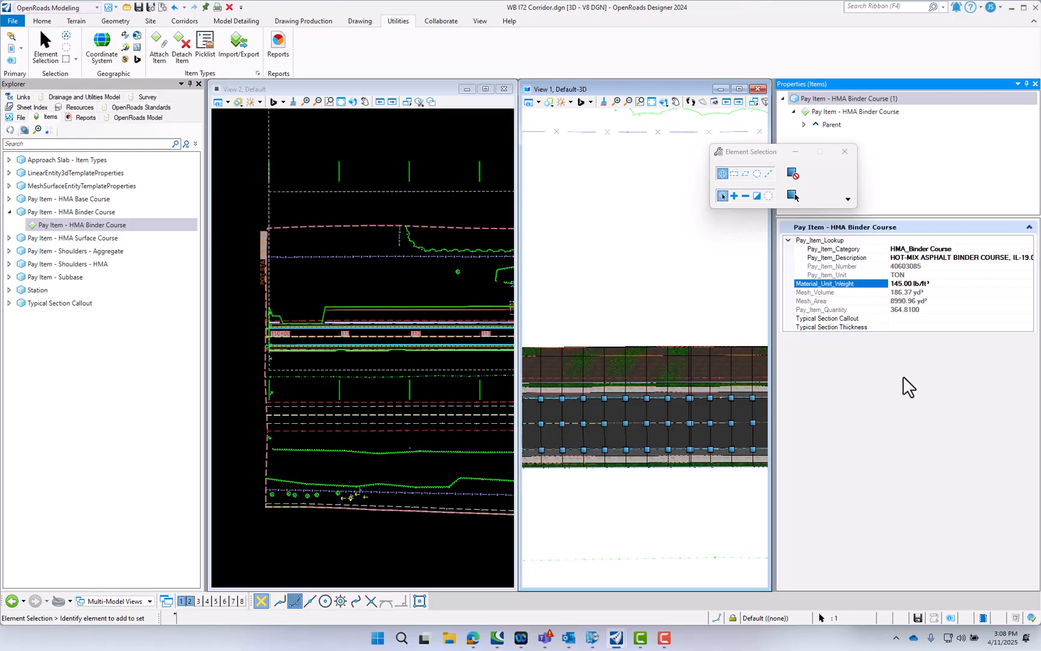
Give the HMA Binder Course pay item a Typical Section Callout of 2 and a Typical Section Thickness of 2".
left_click(906, 319)
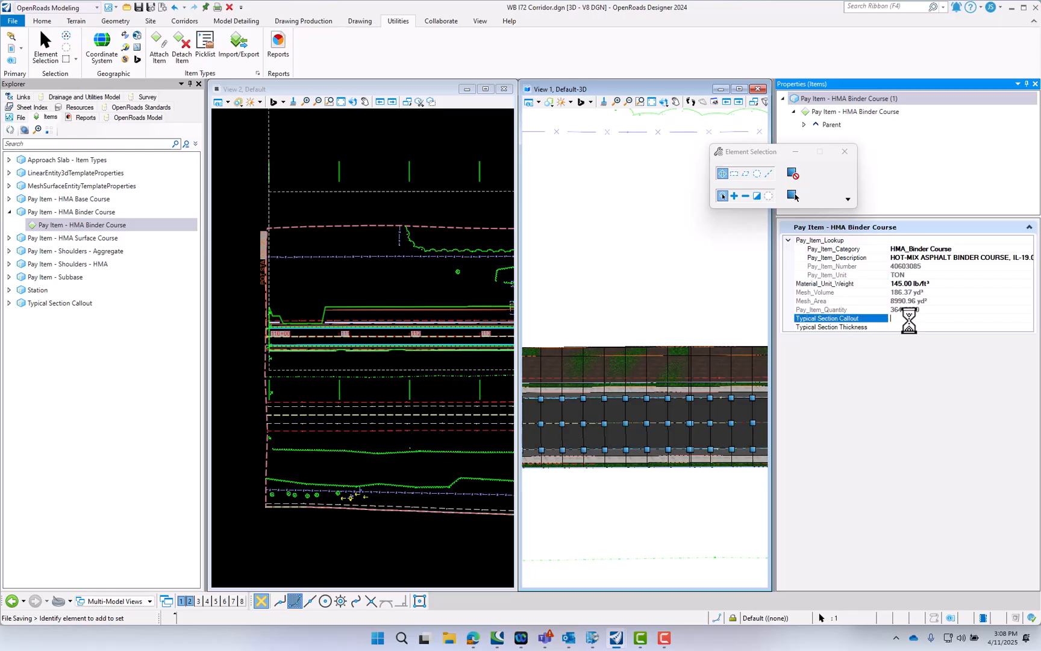
type("2")
left_click(918, 325)
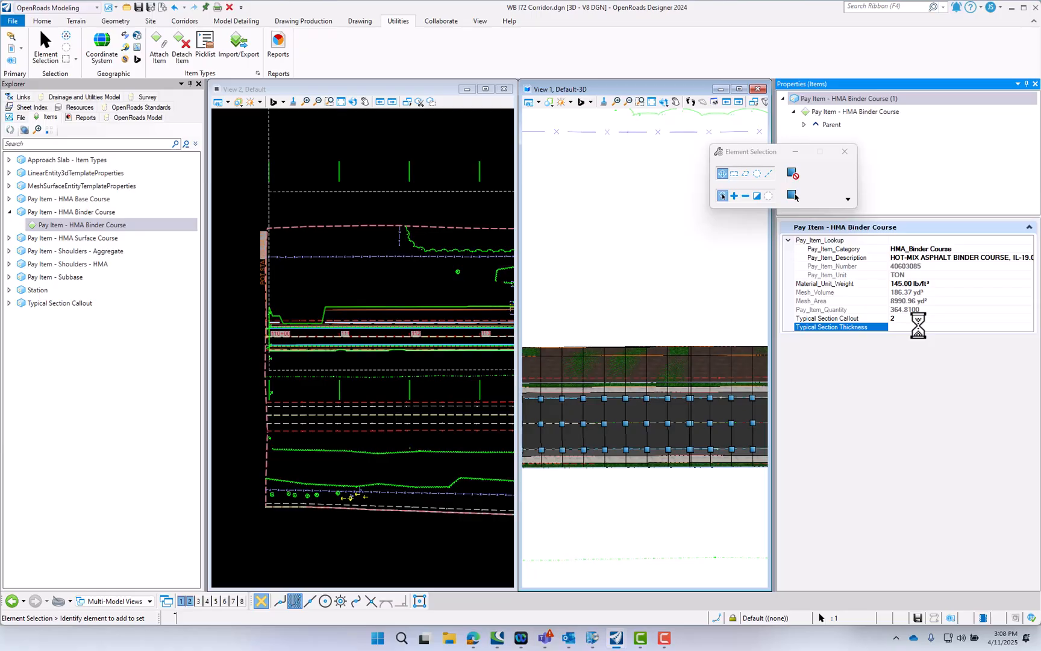
type("2")
type("\"")
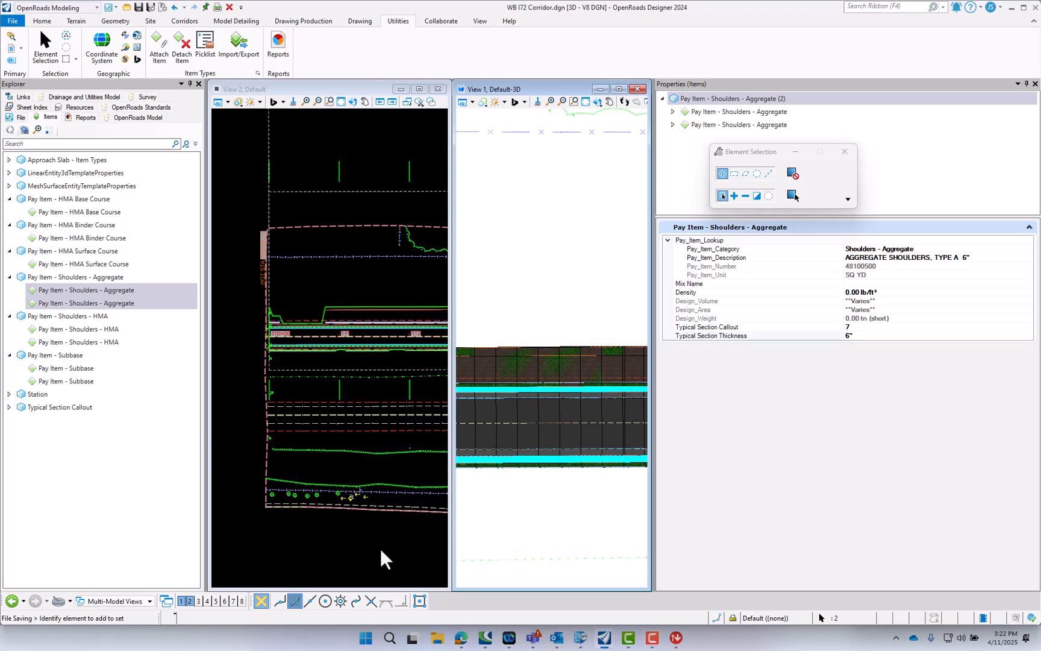
Clear the aggregate shoulder selection and select both the L_HMA Shoulder and R_HMA Shoulder meshes at the corridor's start in the 3D view.
left_click(547, 330)
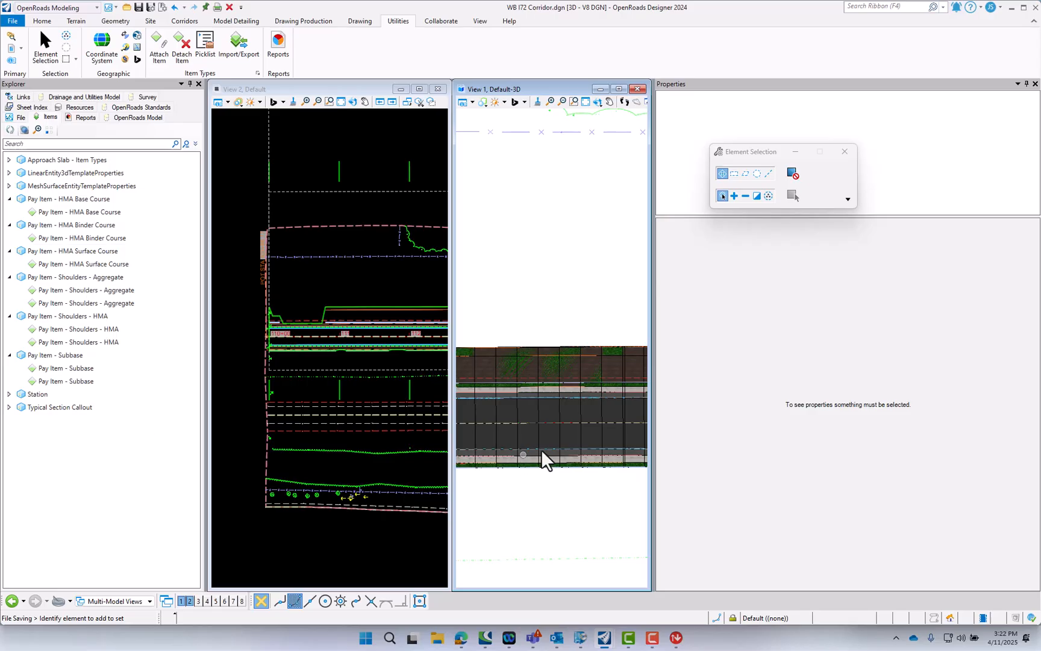
scroll(595, 446, "down", 3)
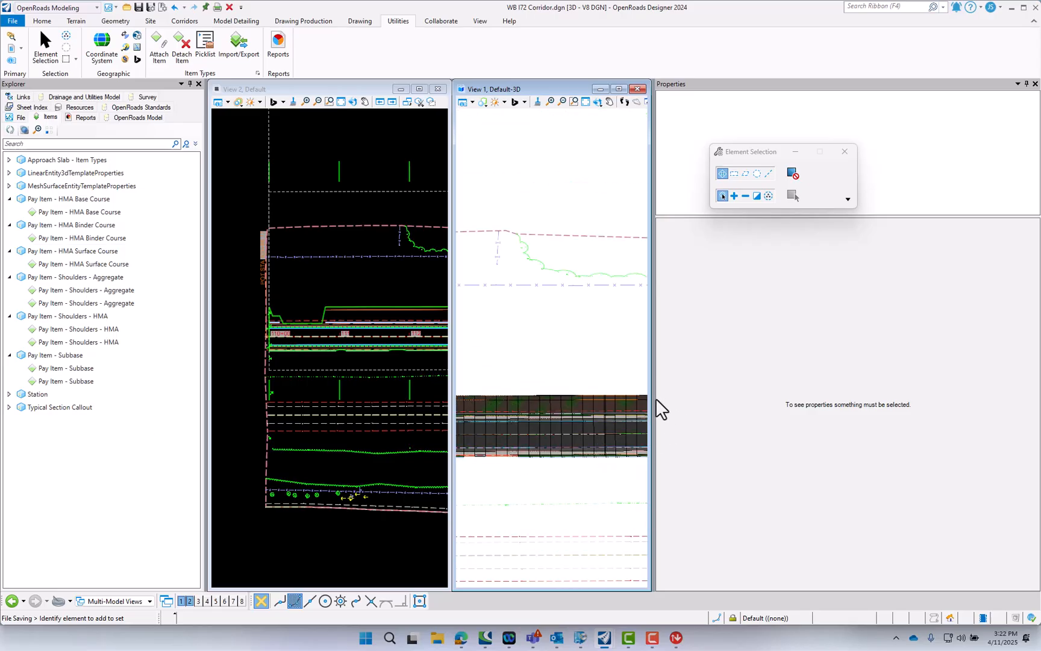
left_click_drag(657, 391, 988, 387)
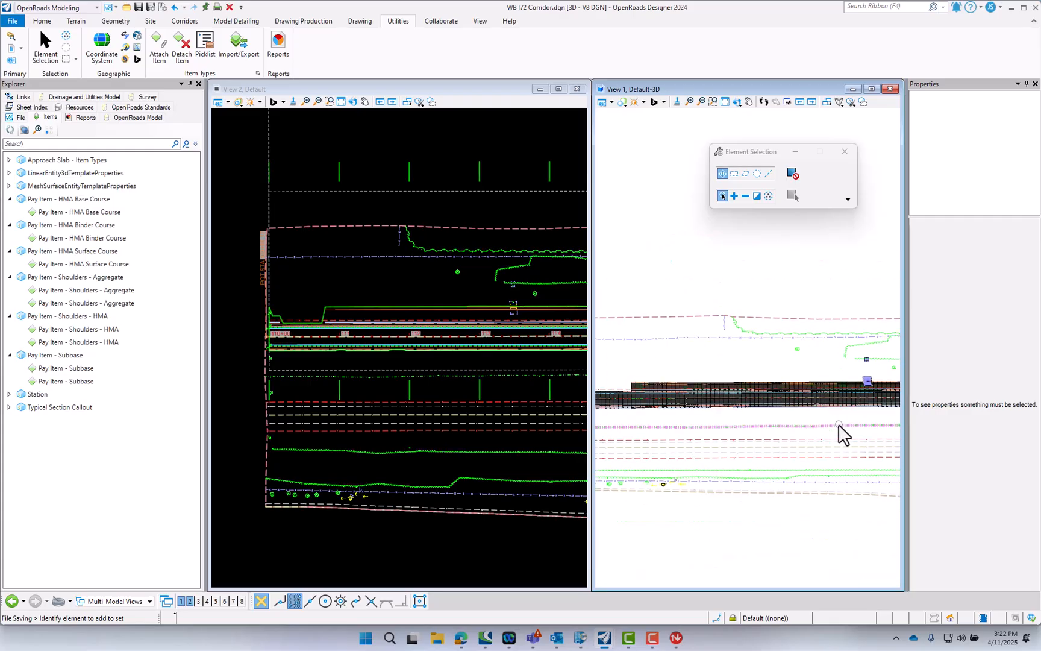
scroll(841, 429, "up", 5)
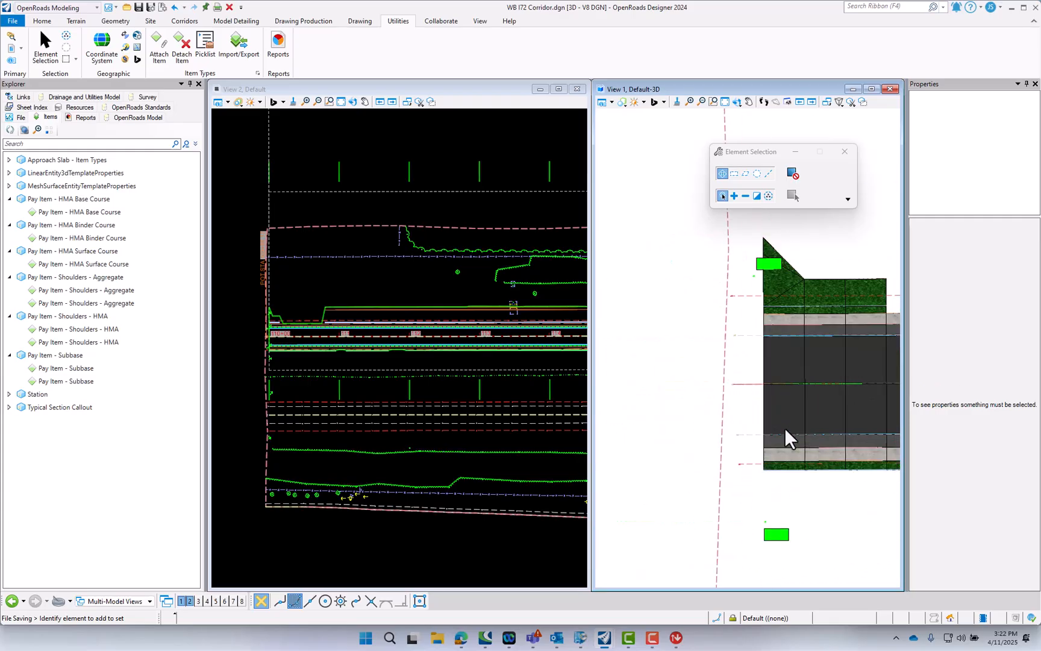
left_click(737, 102)
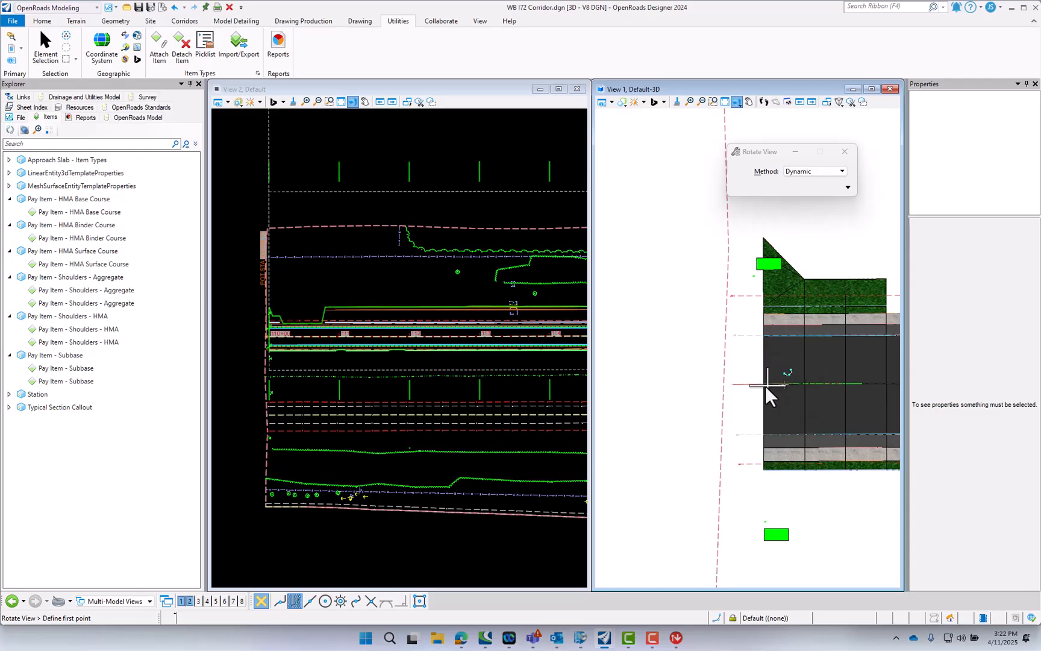
left_click(803, 384)
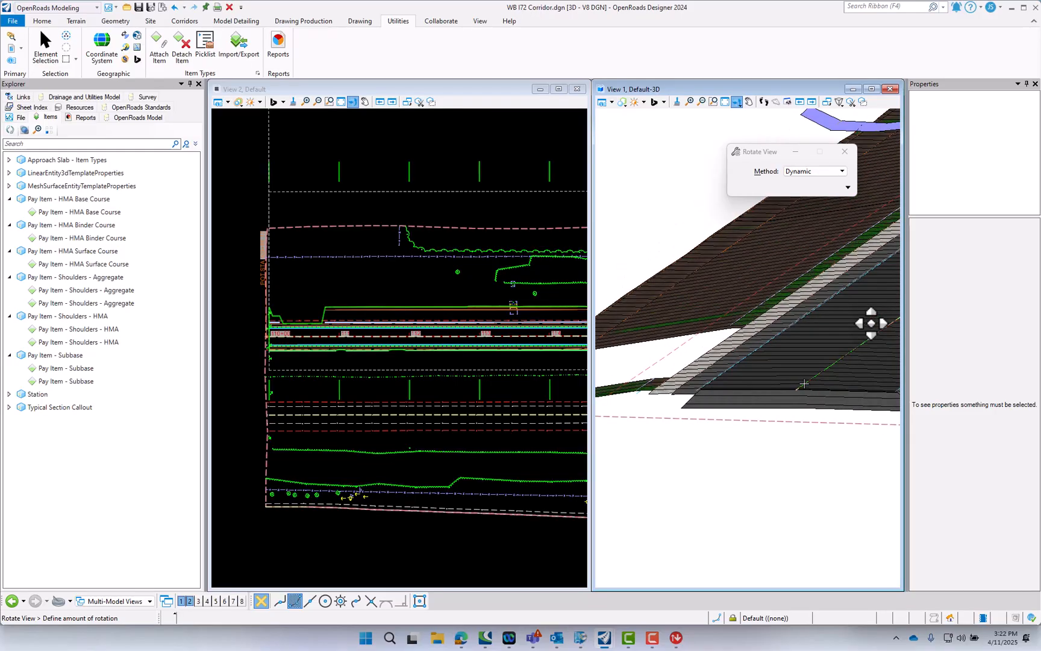
left_click(672, 409)
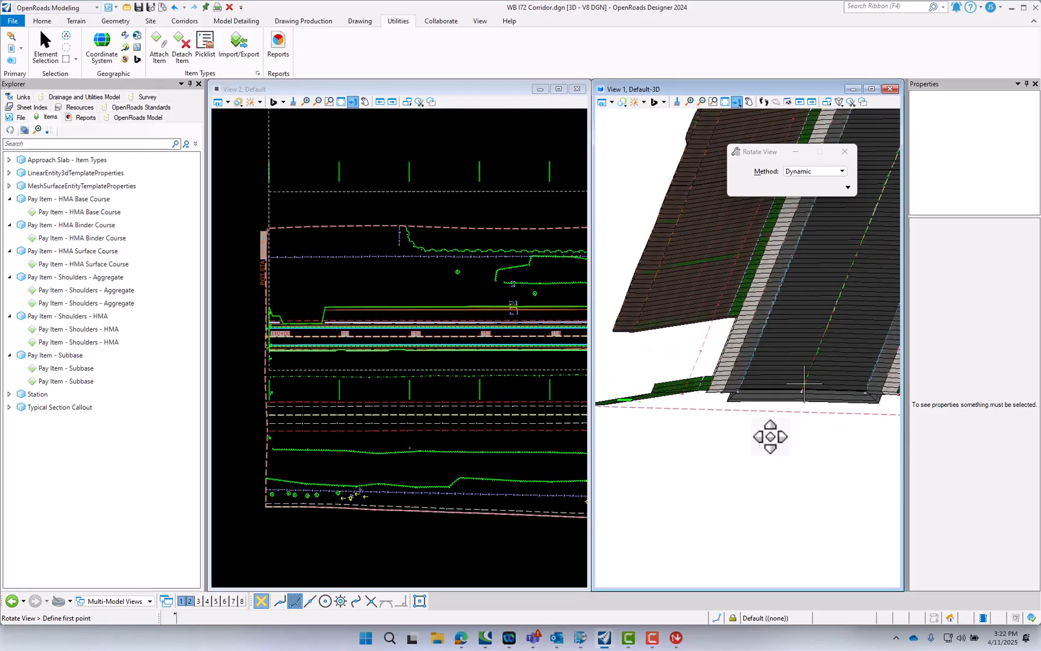
right_click(773, 437)
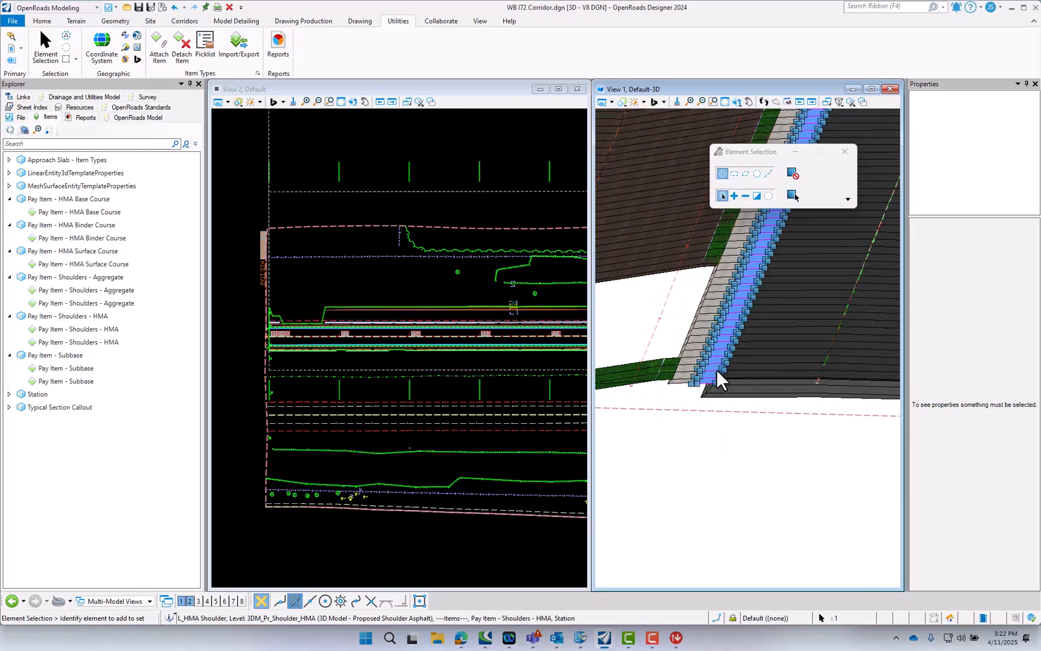
left_click(717, 370)
scroll(655, 463, "up", 1)
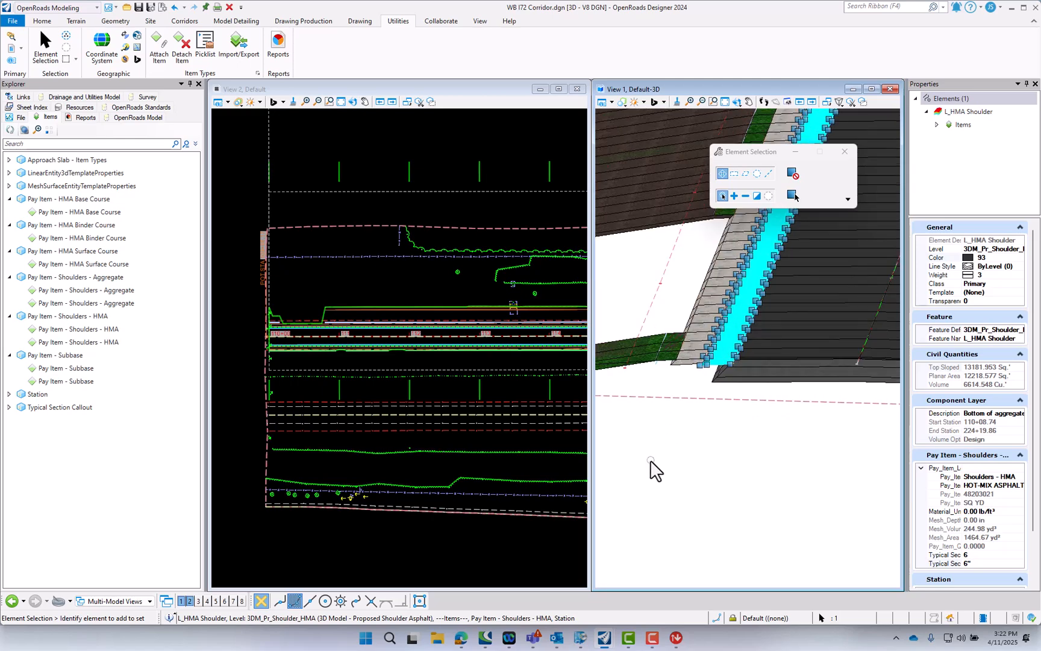
scroll(644, 463, "down", 2)
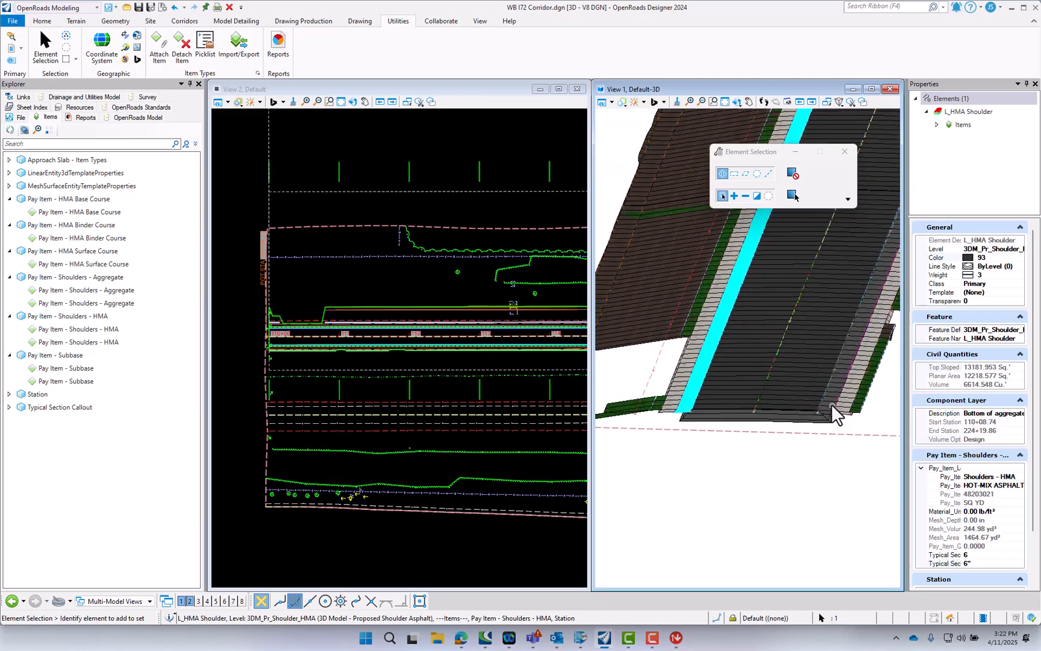
left_click(831, 403, "ctrl")
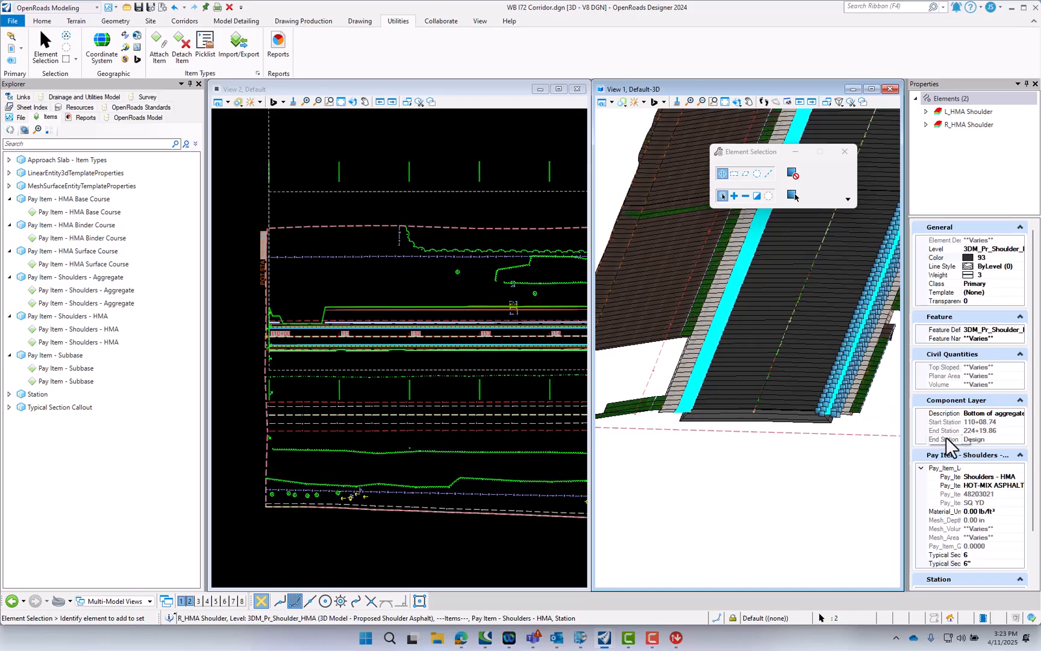
Set the station Reference Alignment of both HMA shoulder meshes to WB I72 and deselect them.
scroll(948, 451, "down", 2)
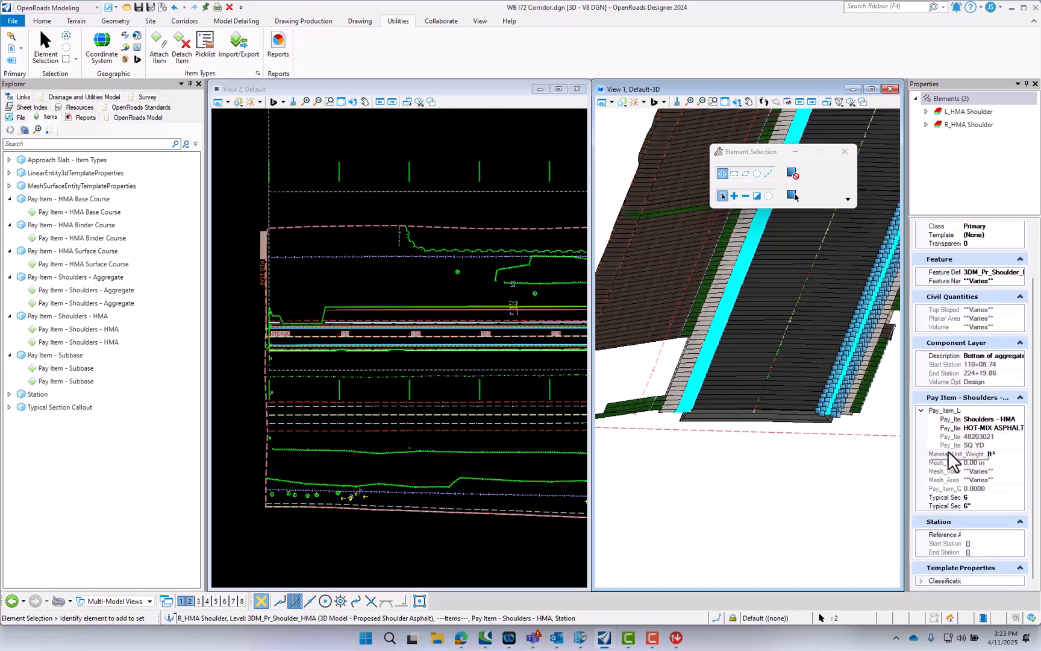
left_click(980, 534)
type("W")
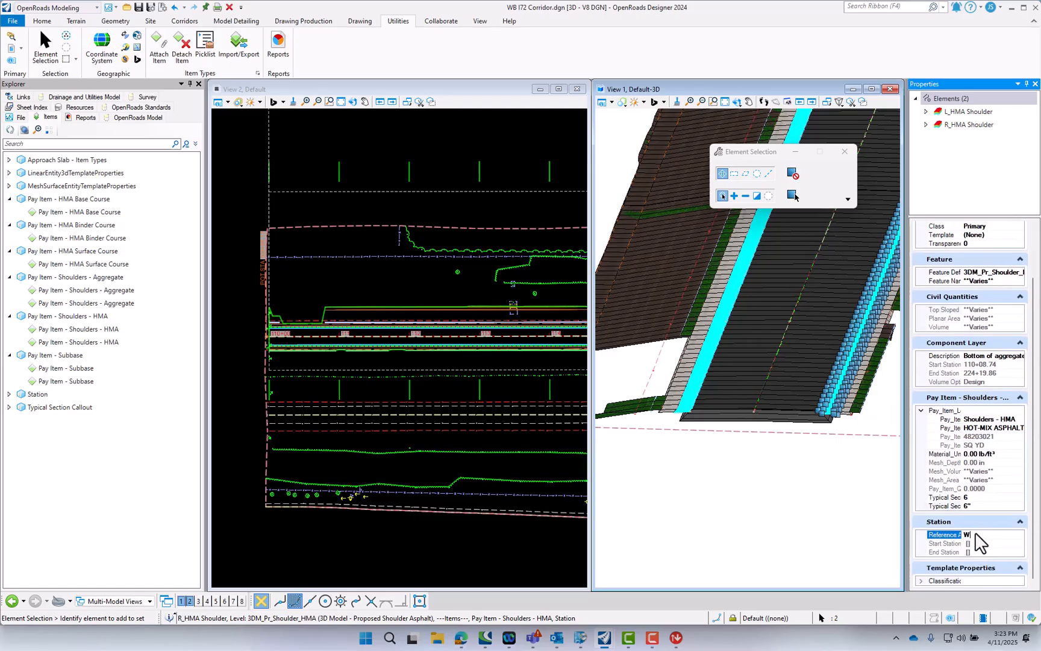
type("B I72")
key("Return")
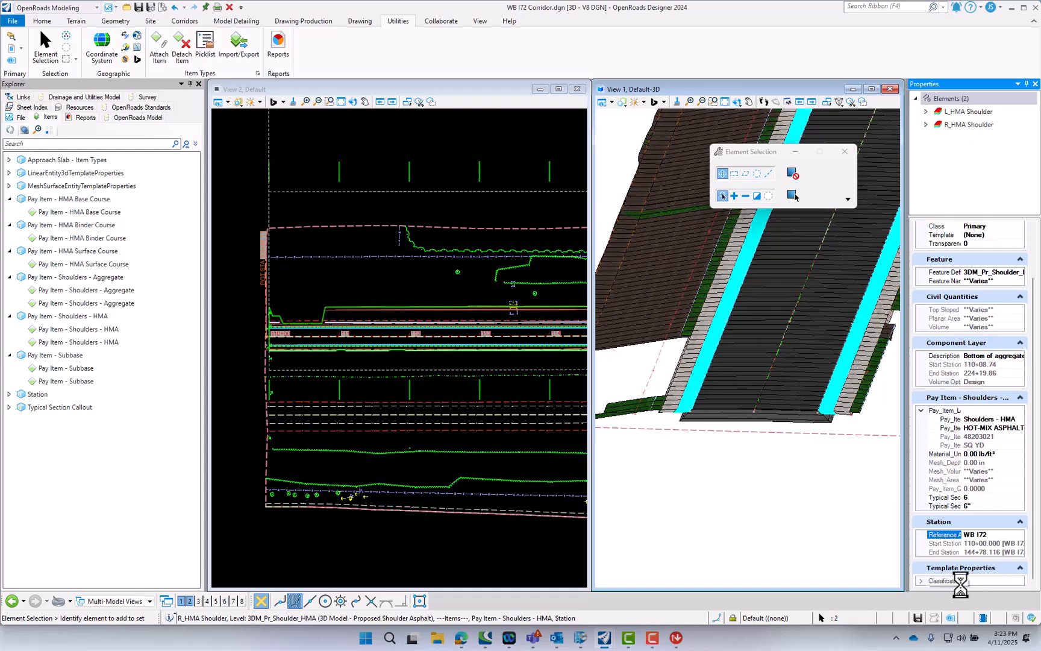
left_click(770, 510)
Select the L_AGG Shoulder and R_AGG Shoulder meshes and set their station Reference Alignment to WB I72.
left_click(682, 378)
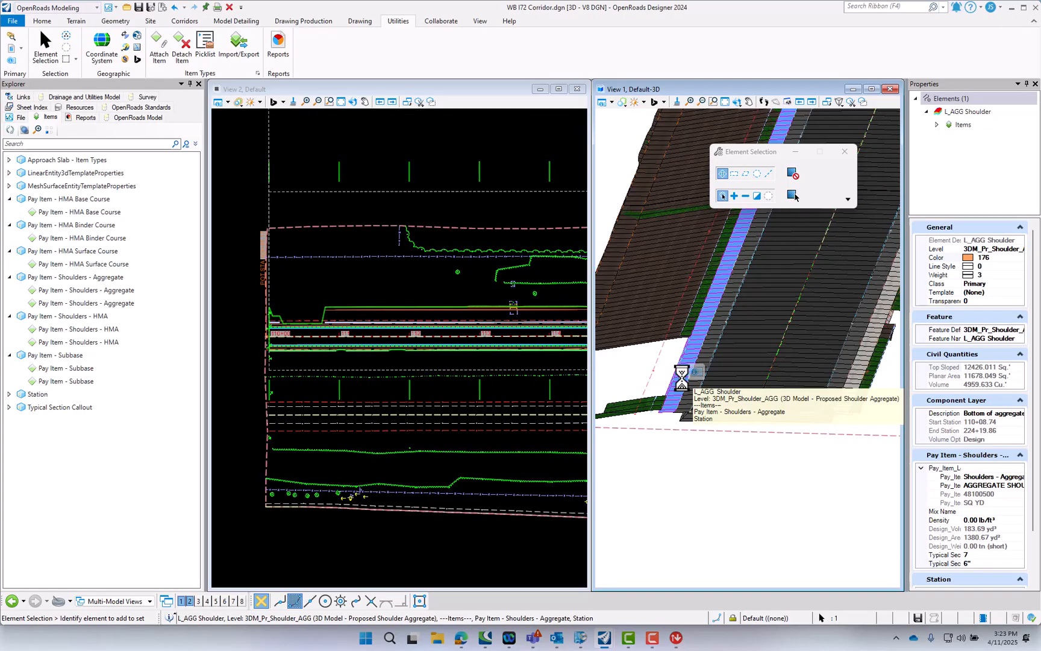
left_click(853, 394, "ctrl")
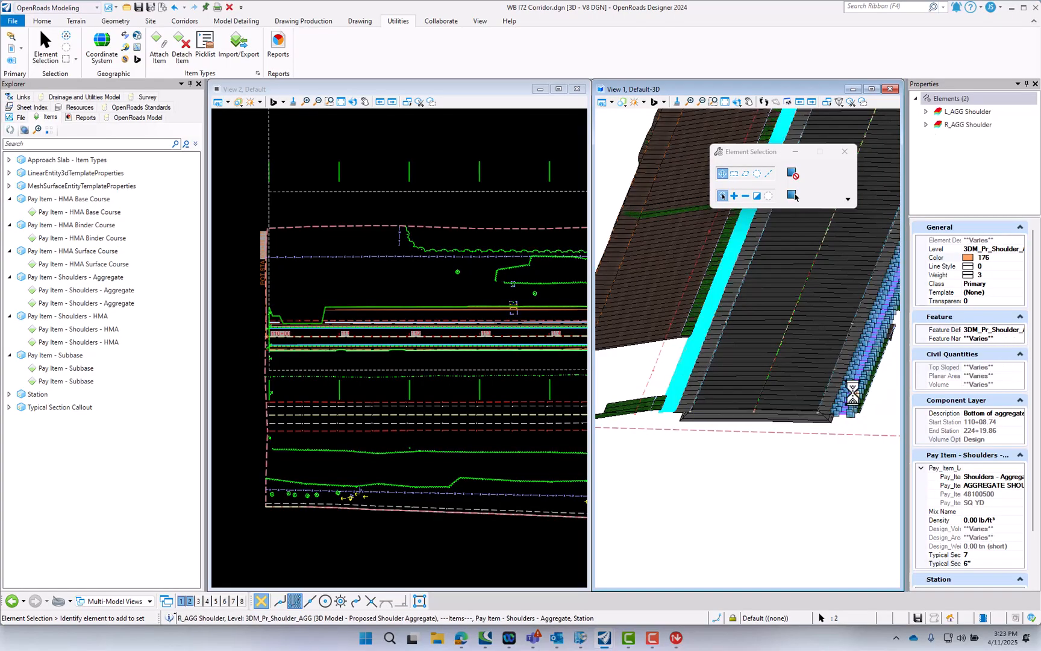
scroll(955, 536, "down", 2)
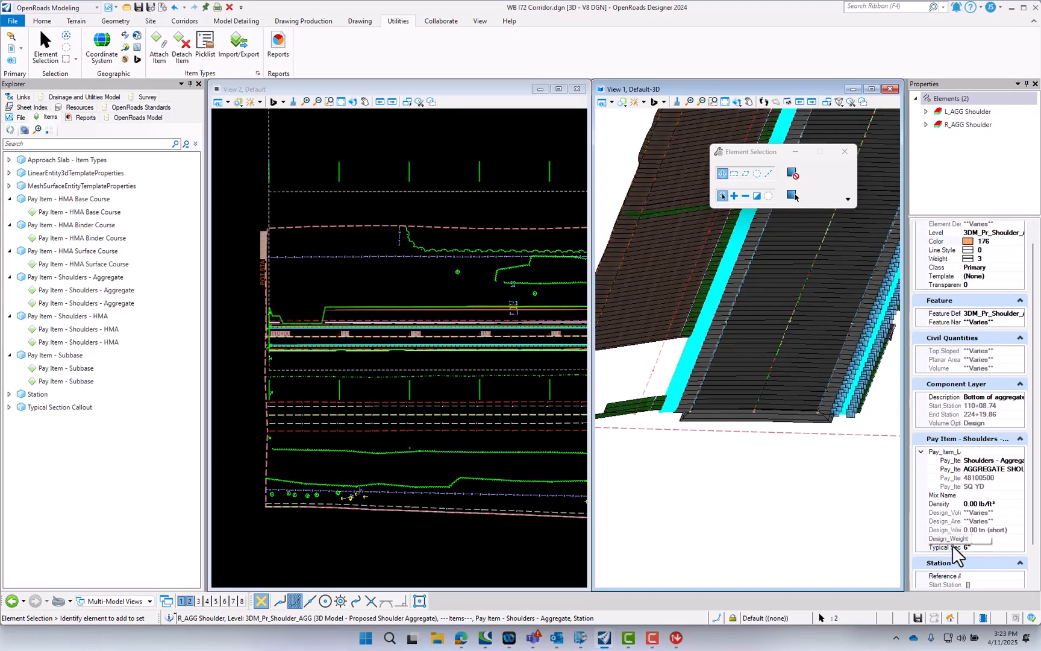
left_click(980, 536)
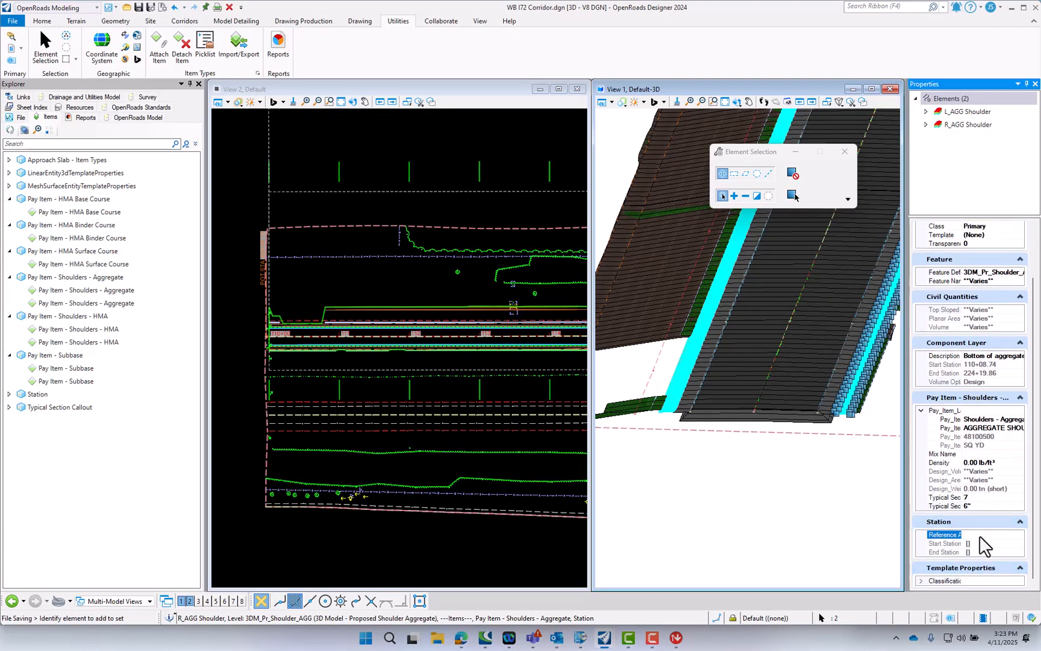
type("EB")
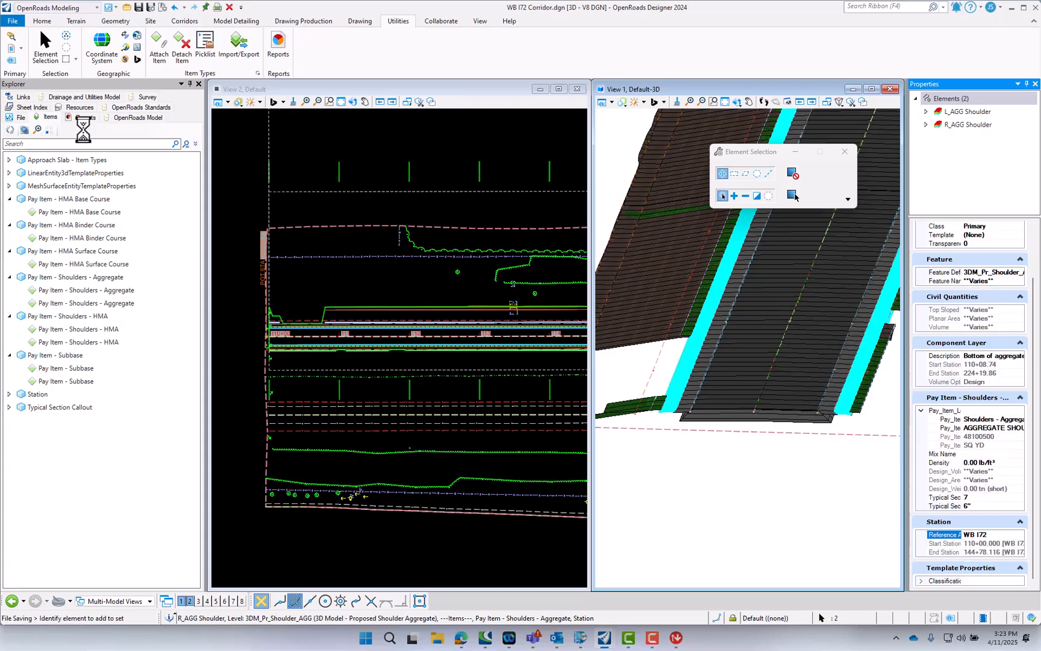
In the corridor file's OpenRoads Standards, find the shoulder mesh feature definitions and select 3DM_Pr_Shoulder_AGG.
left_click(129, 110)
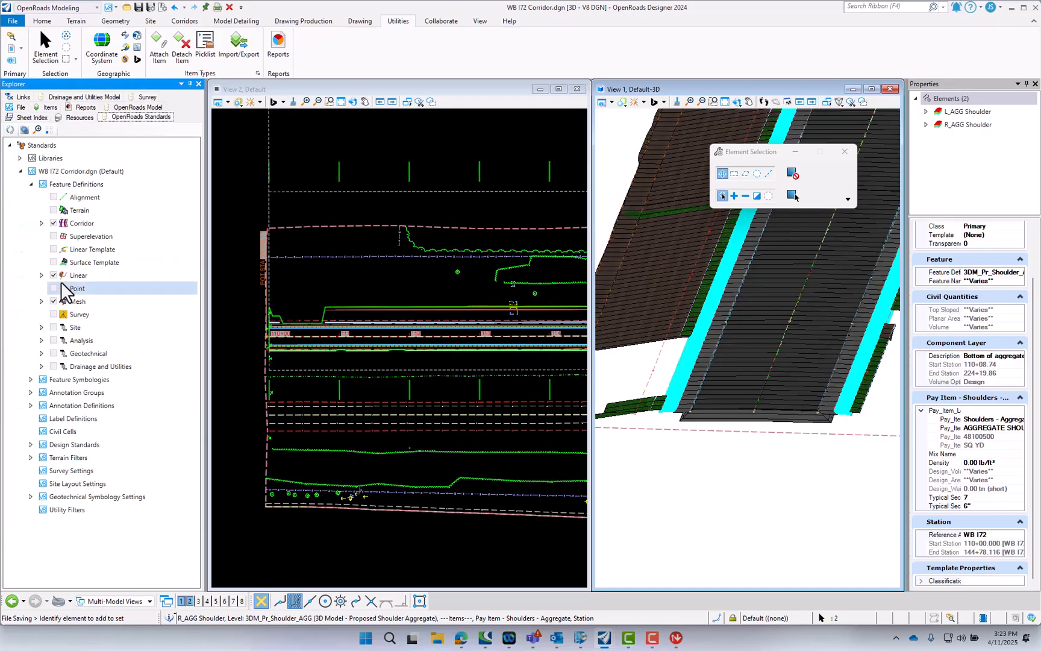
left_click(41, 301)
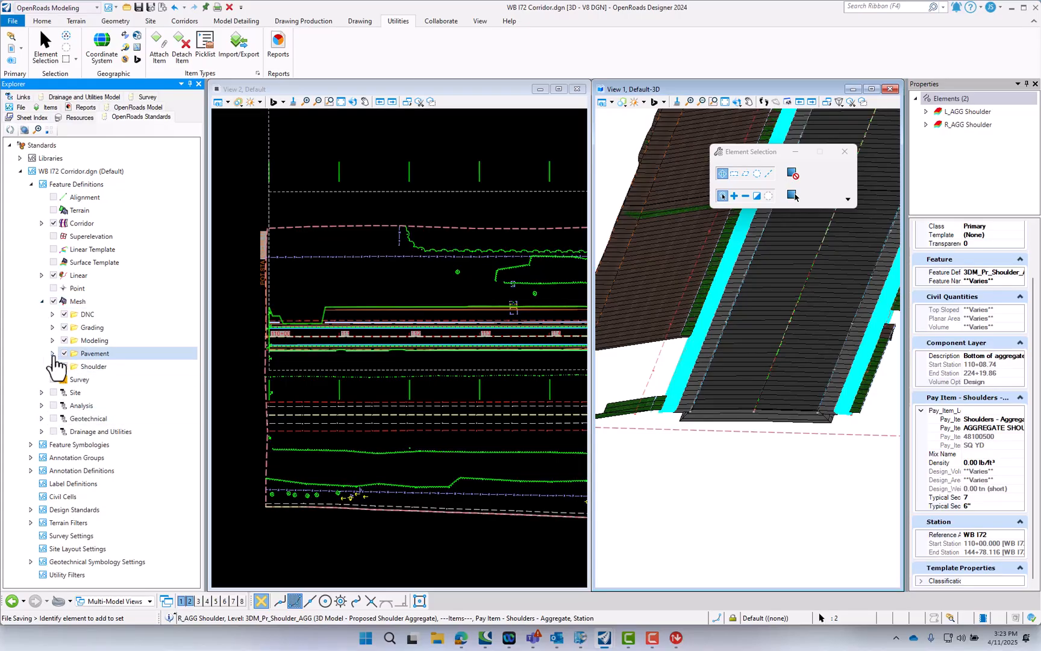
left_click(53, 353)
left_click(53, 380)
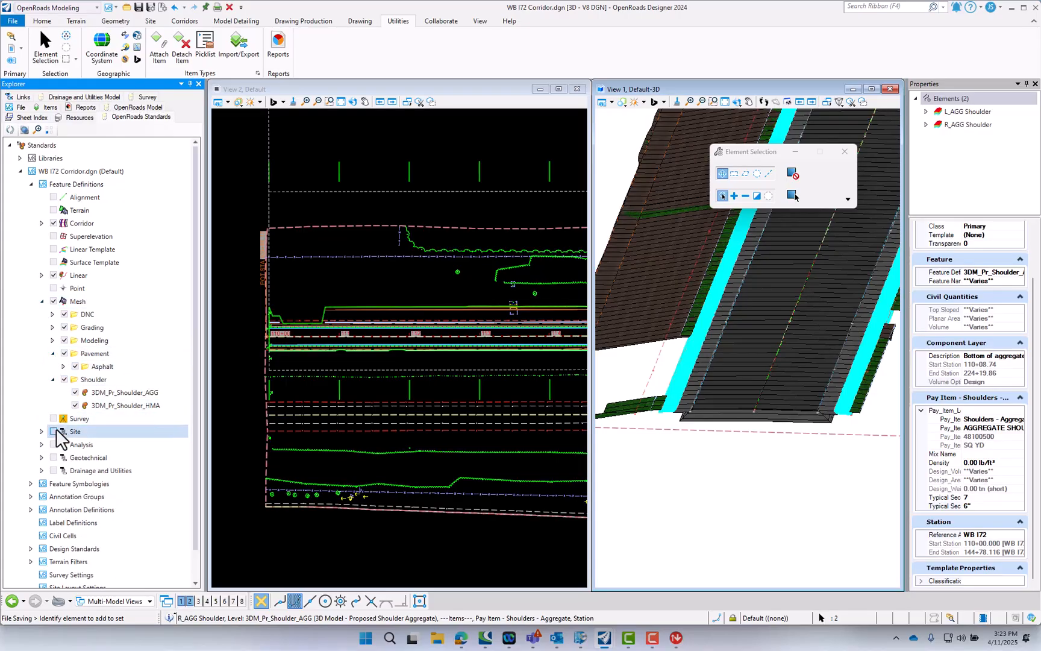
left_click(128, 396)
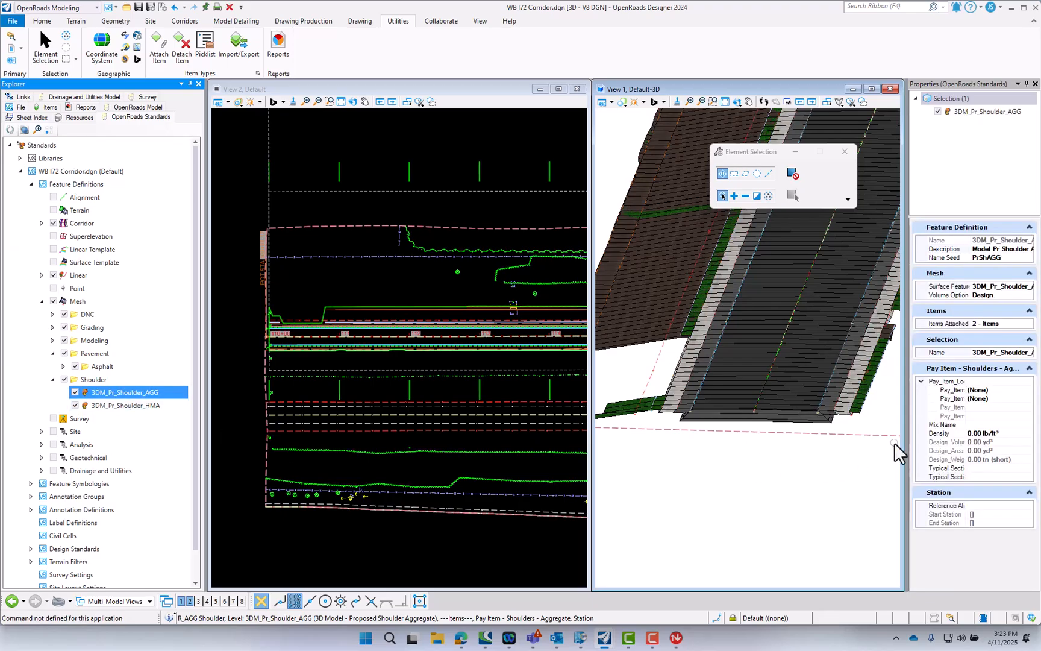
Attach the Typical Section Callout item from Typicals to the 3DM_Pr_Shoulder_AGG feature definition.
left_click_drag(909, 435, 762, 448)
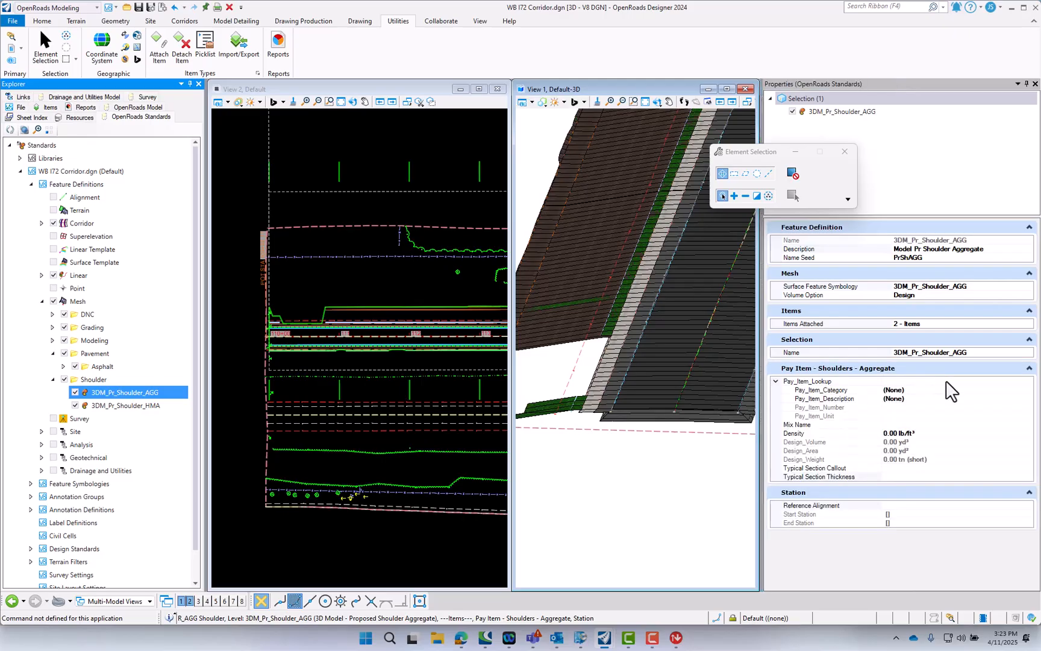
left_click(1028, 324)
left_click(1028, 324)
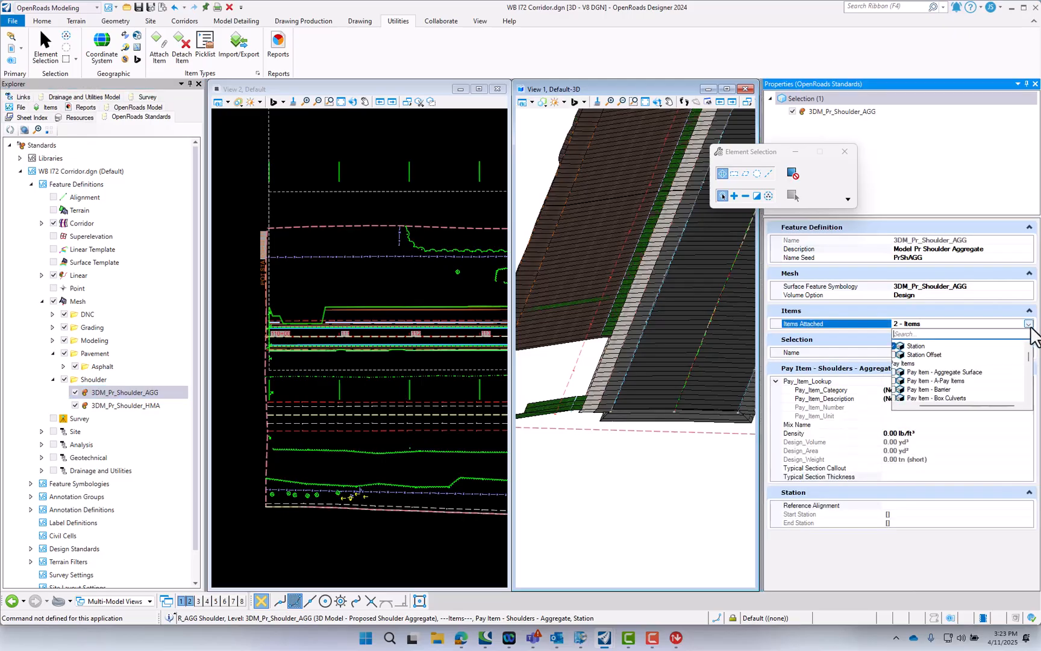
left_click_drag(1029, 359, 1027, 392)
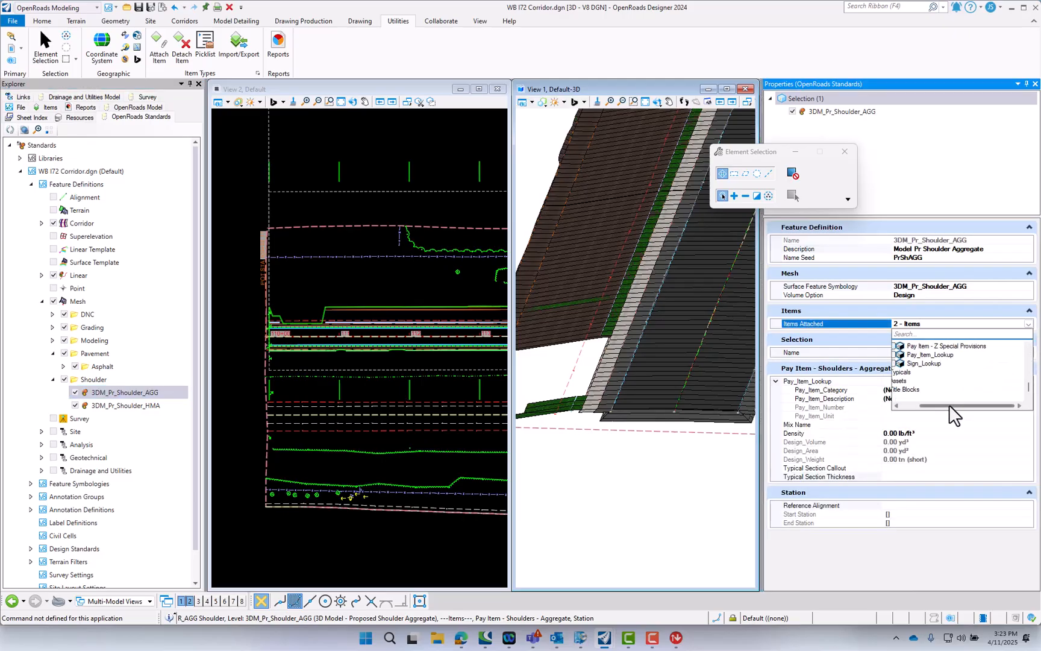
left_click_drag(949, 406, 901, 403)
left_click(899, 372)
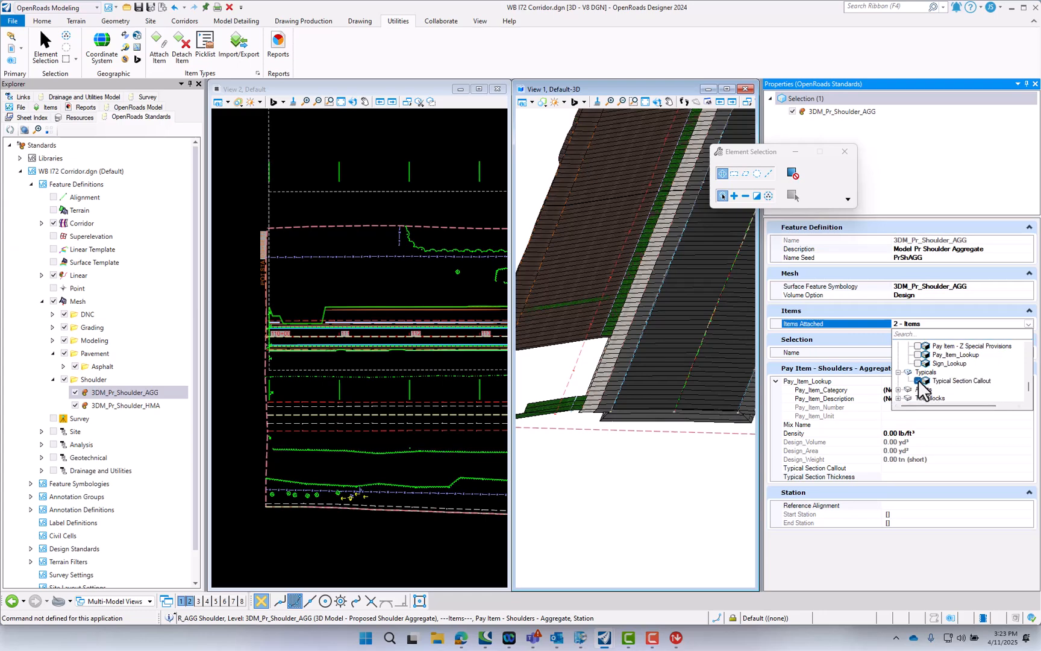
left_click(474, 432)
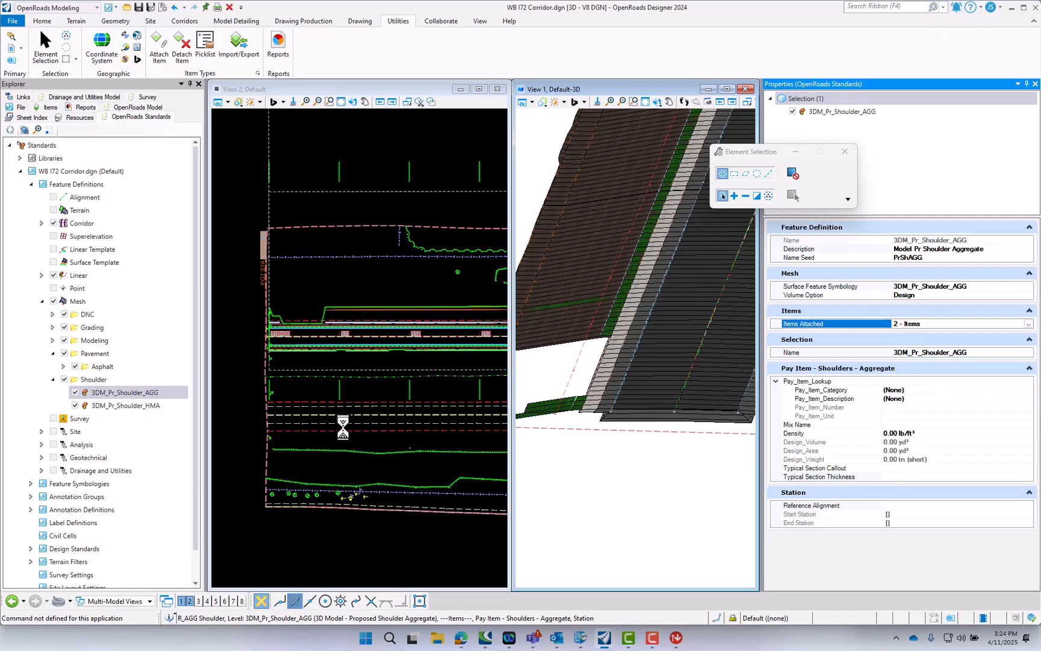
Attach the Typical Section Callout item from Typicals to the 3DM_Pr_Shoulder_HMA feature definition.
left_click(141, 406)
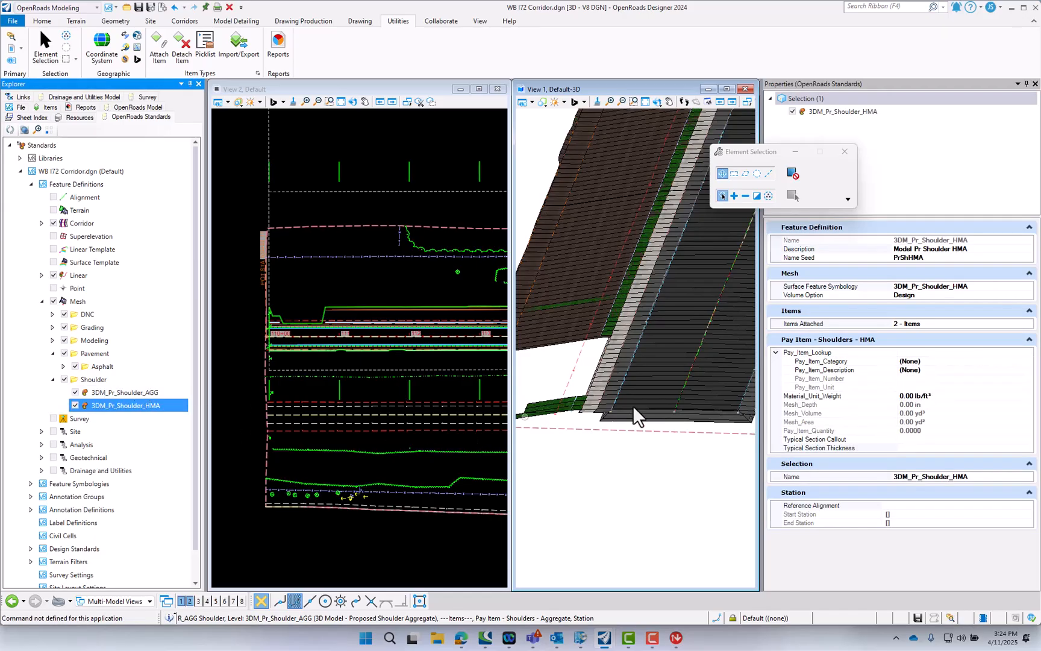
left_click(1028, 327)
left_click(1029, 325)
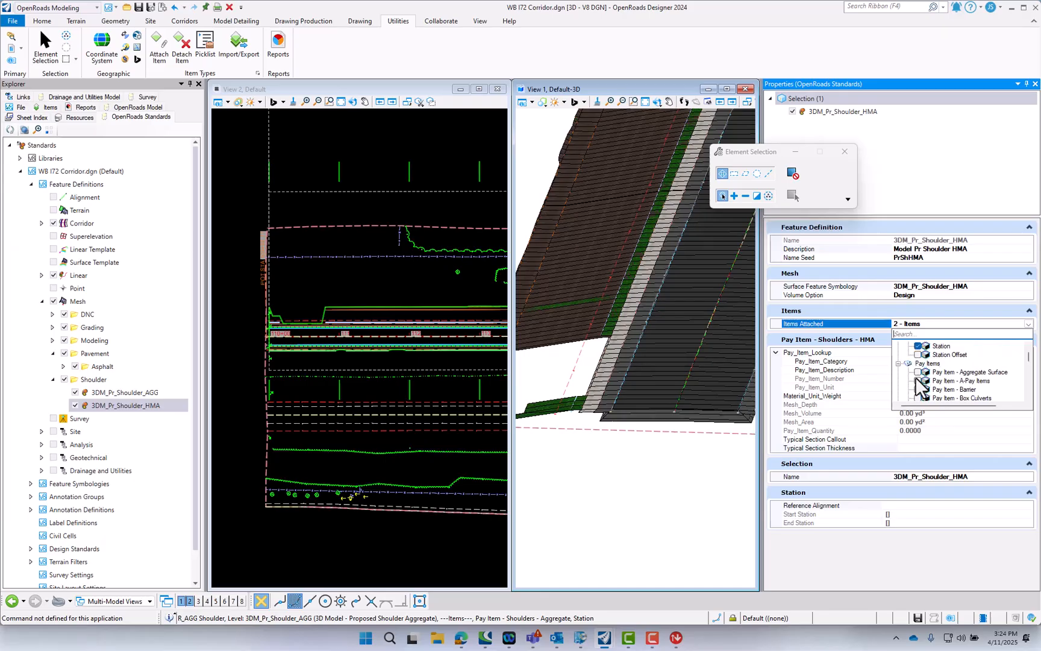
left_click(899, 363)
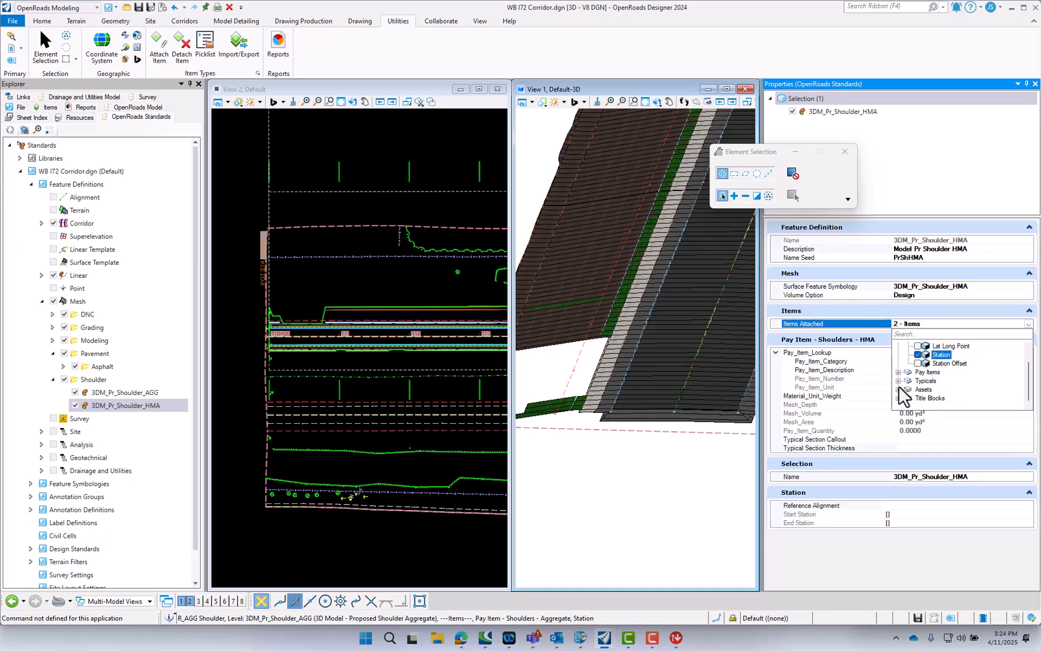
left_click(898, 381)
left_click(918, 390)
left_click(927, 479)
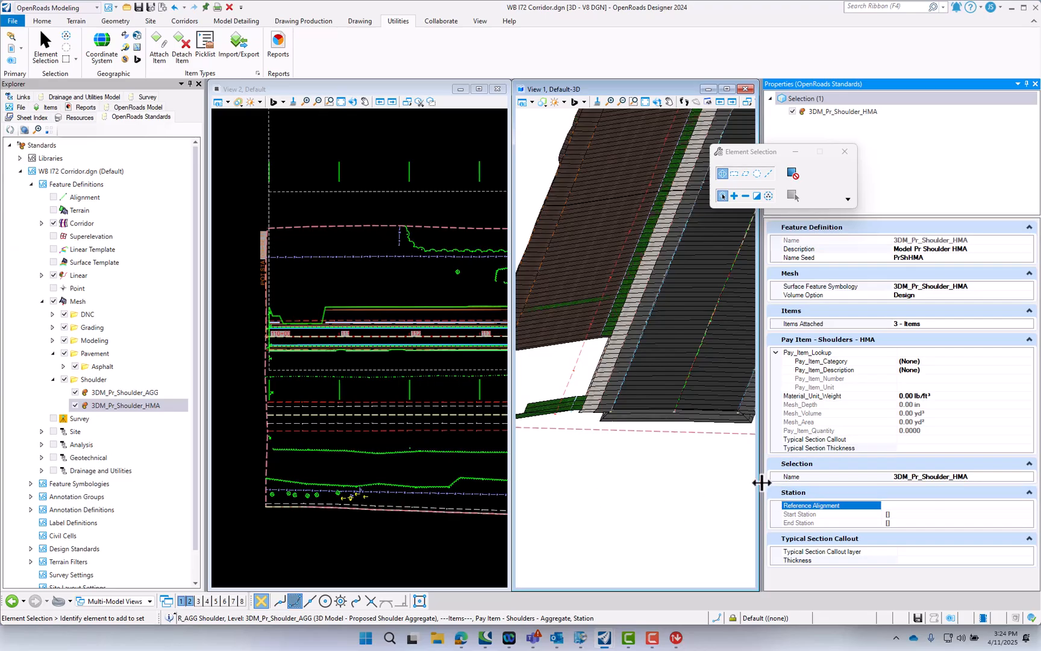
Select the L_HMA Shoulder and R_HMA Shoulder meshes and set their Typical Section Callout layer to 6 and Thickness to 6".
left_click_drag(761, 482, 906, 482)
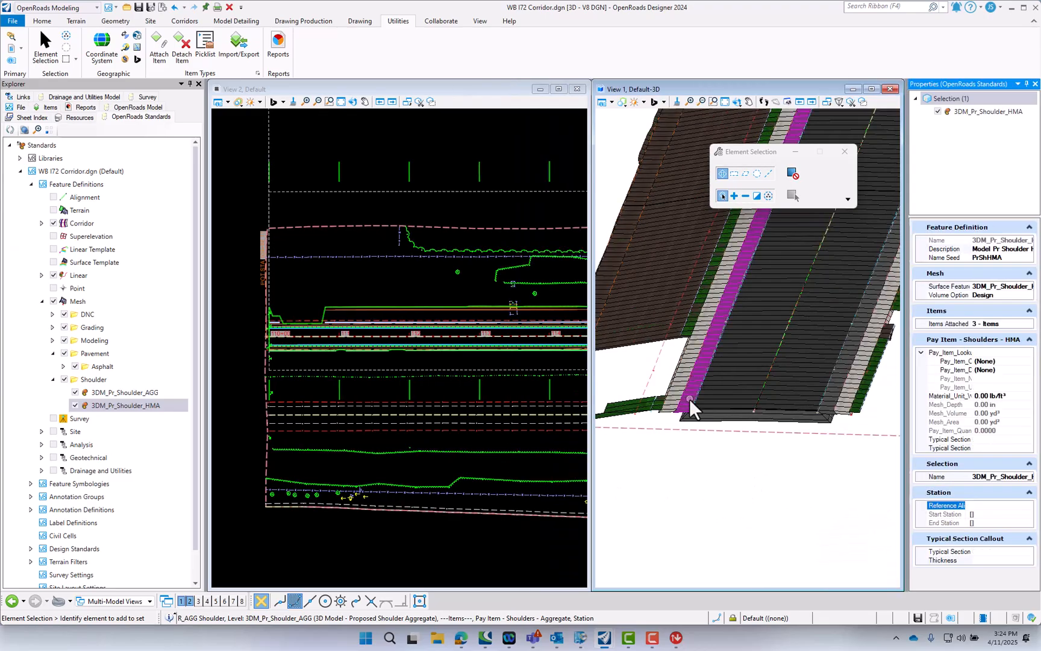
left_click(688, 399)
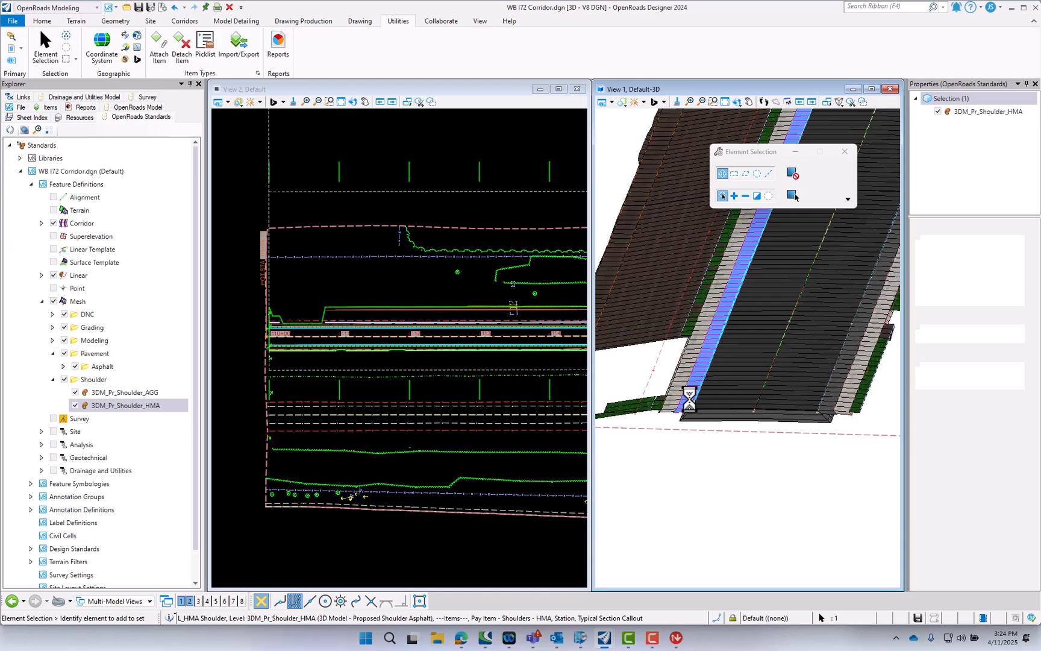
left_click(844, 387)
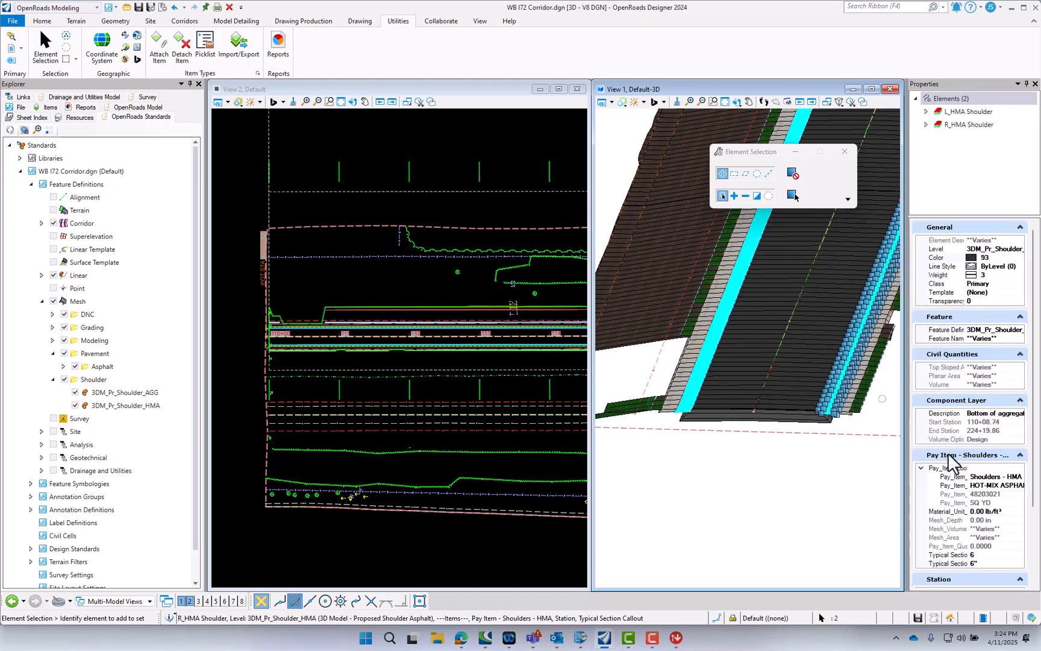
scroll(961, 516, "down", 3)
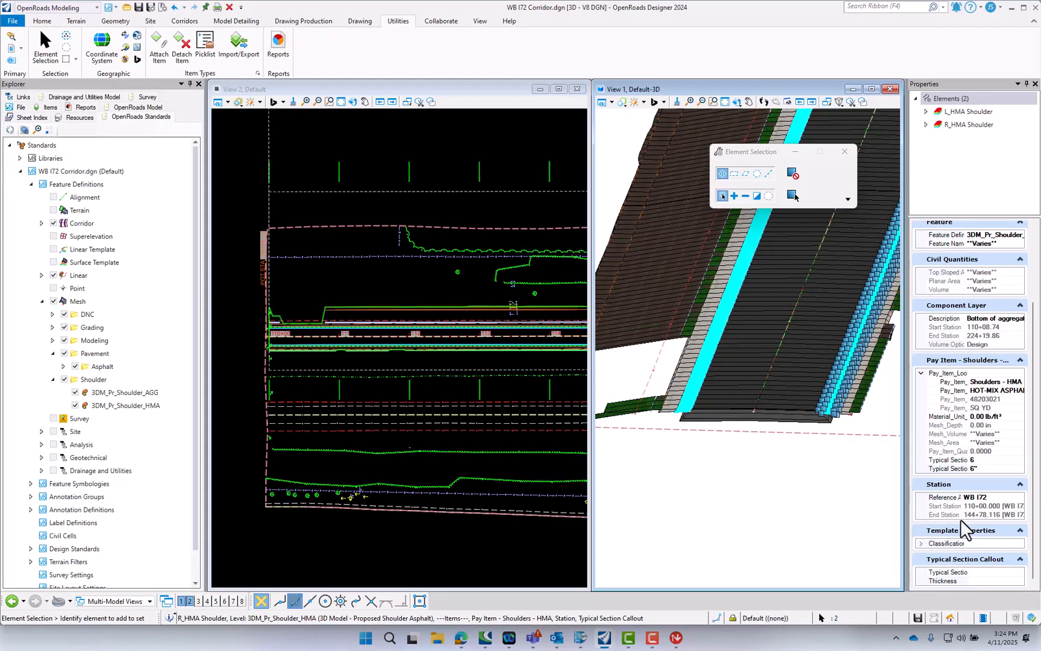
left_click(992, 572)
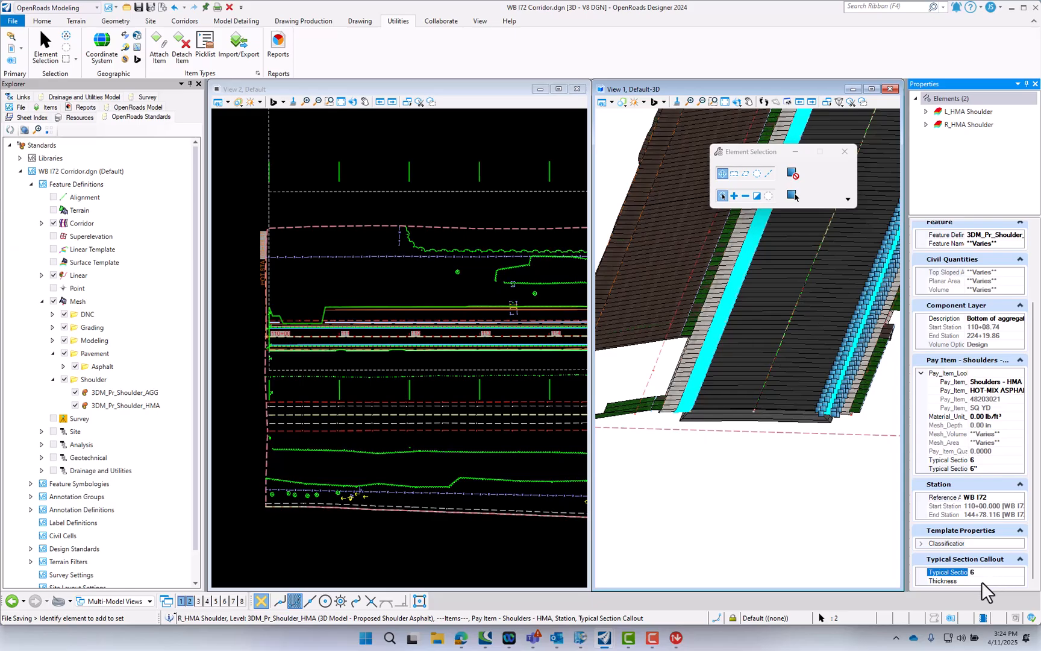
left_click(982, 581)
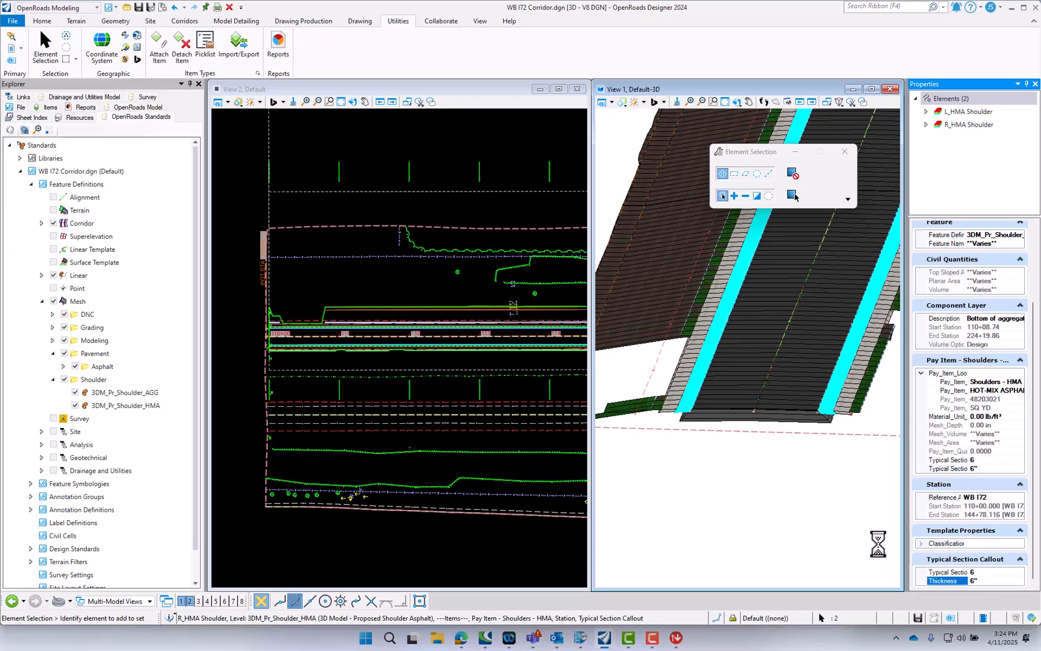
Select the L_AGG Shoulder and R_AGG Shoulder meshes and set their Typical Section Callout layer to 7 and Thickness to 6.
left_click(681, 378)
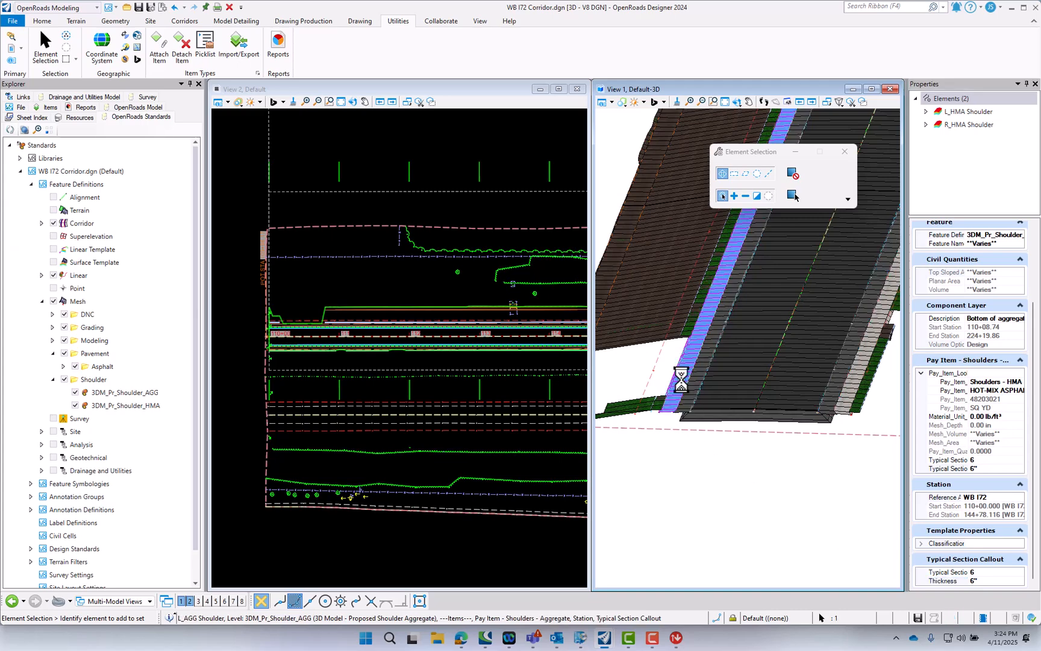
left_click(853, 387)
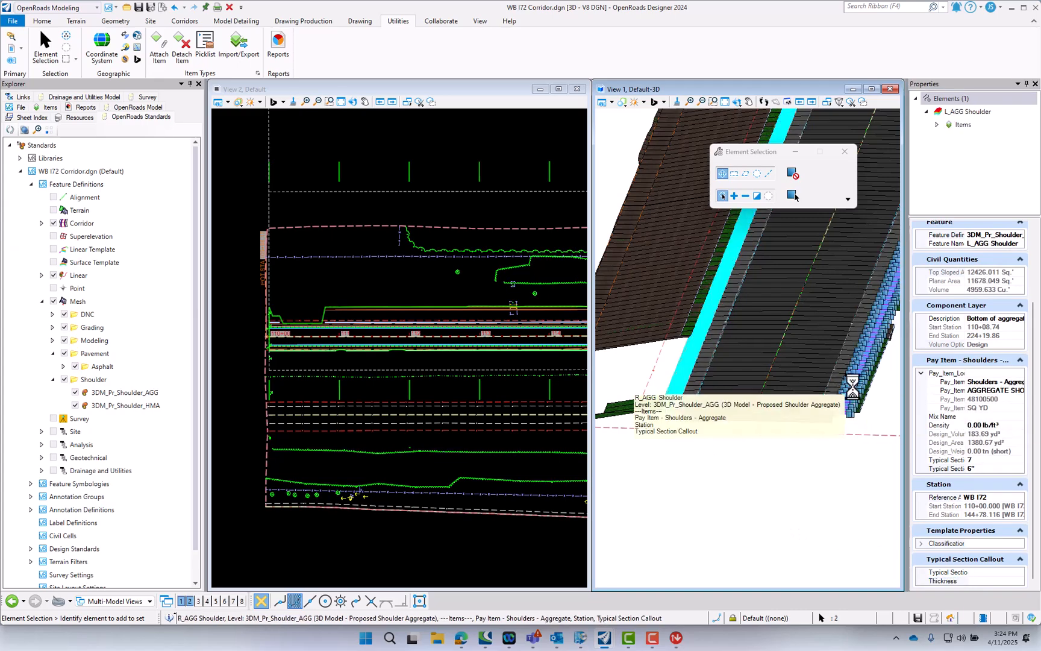
left_click(983, 572)
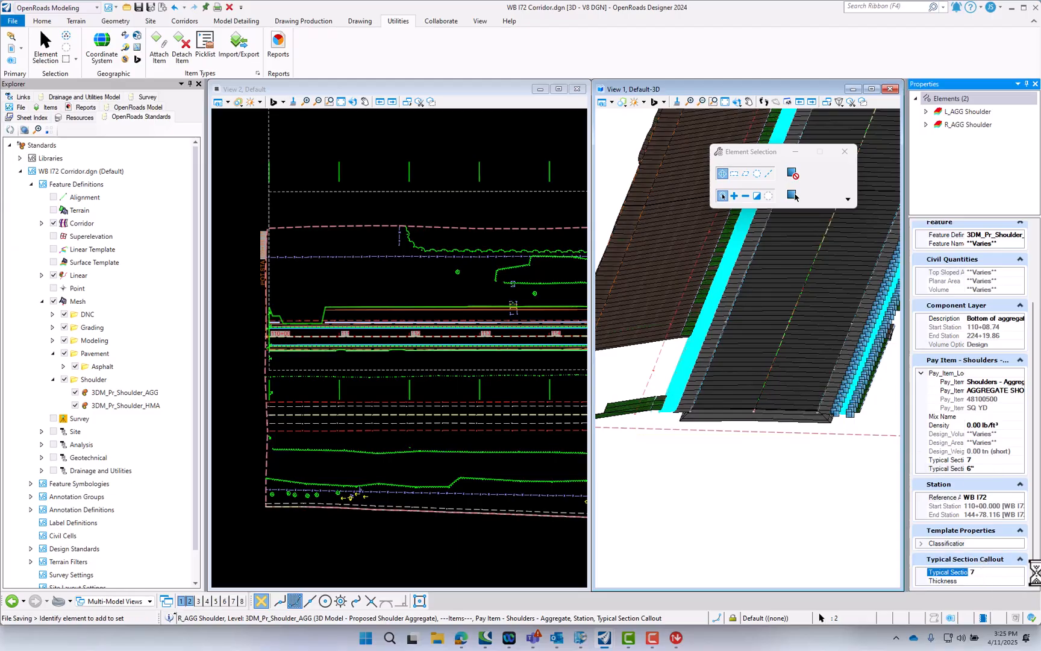
left_click(987, 580)
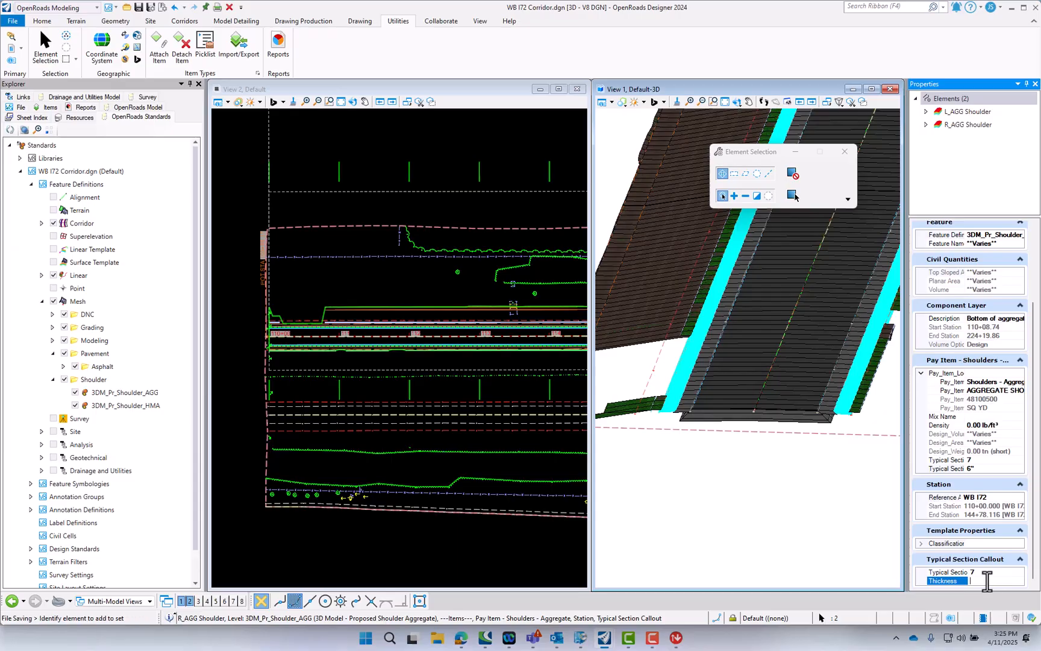
type("6")
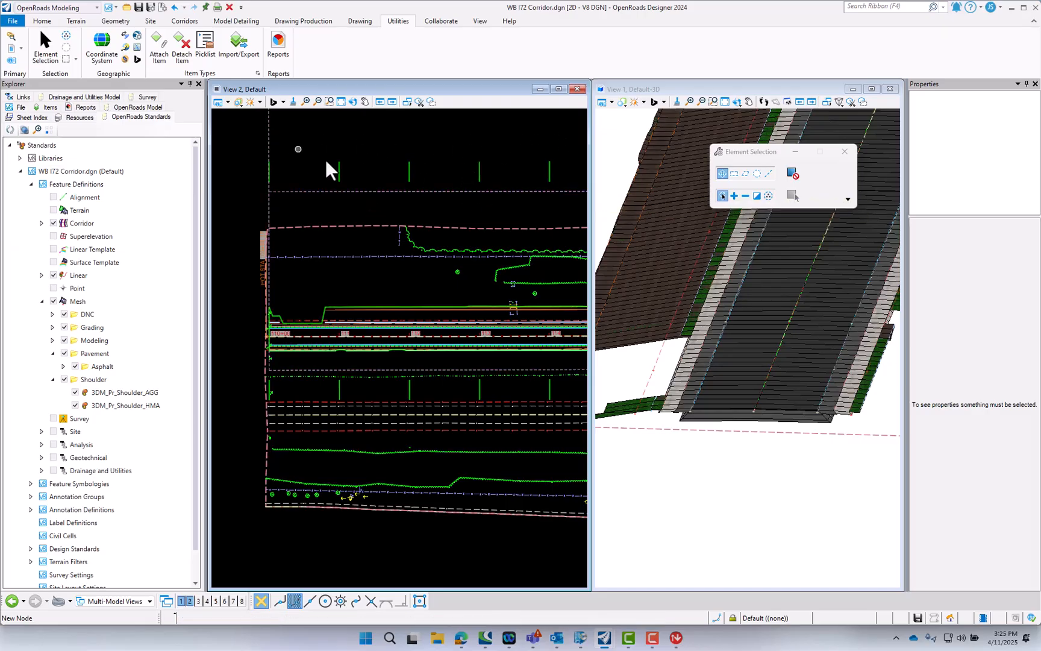
Review the item type libraries offered by Attach Item, collapse Pay Items, and return to Element Selection.
scroll(271, 305, "down", 2)
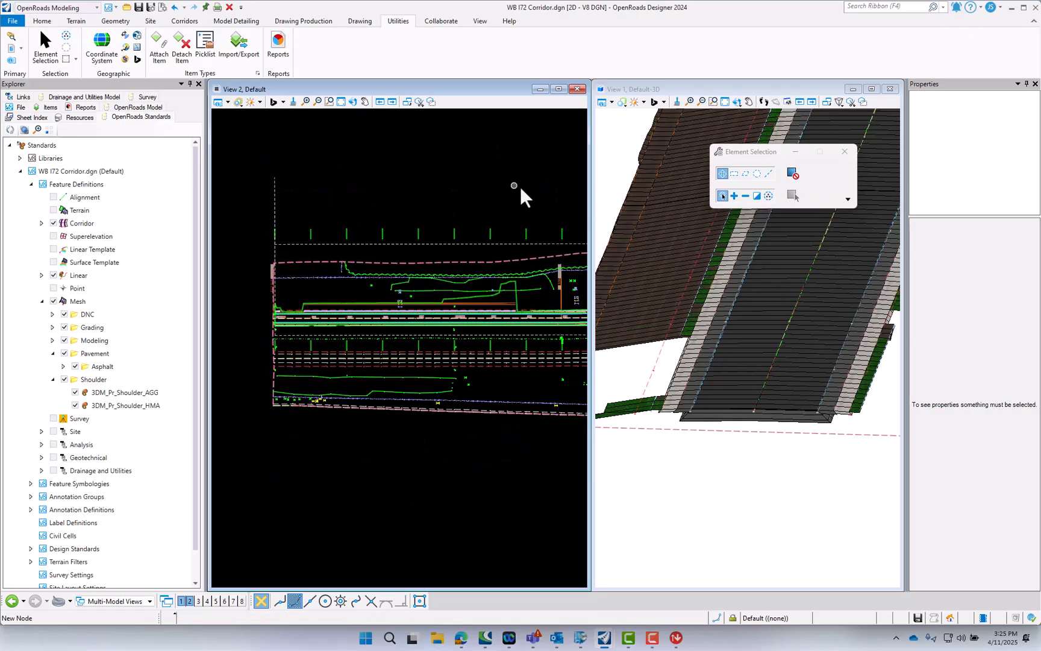
left_click(159, 47)
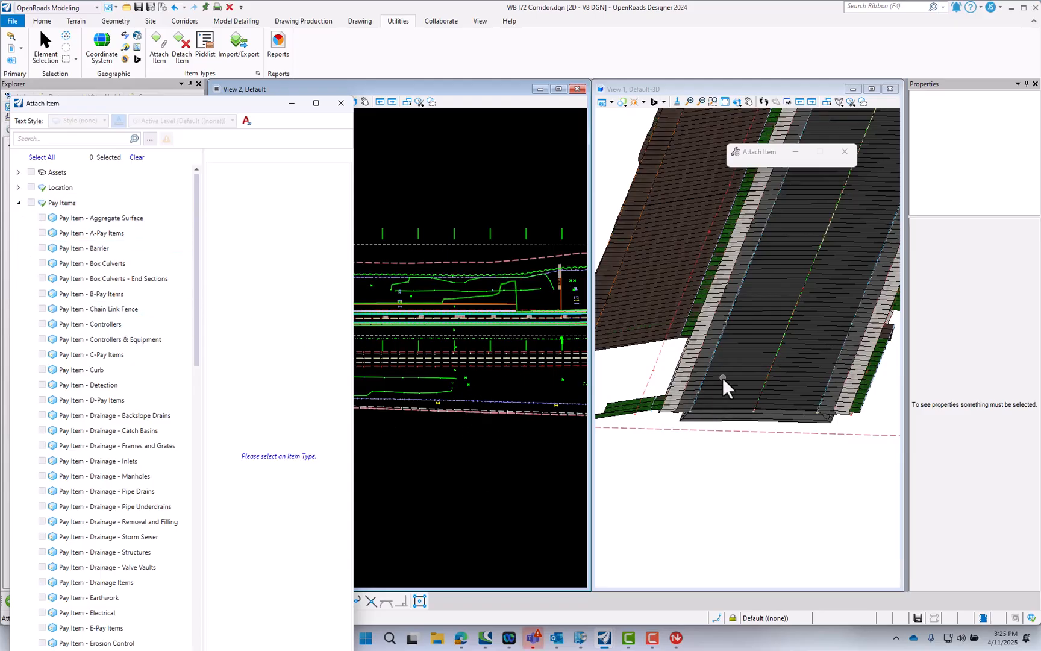
left_click(19, 203)
left_click(339, 102)
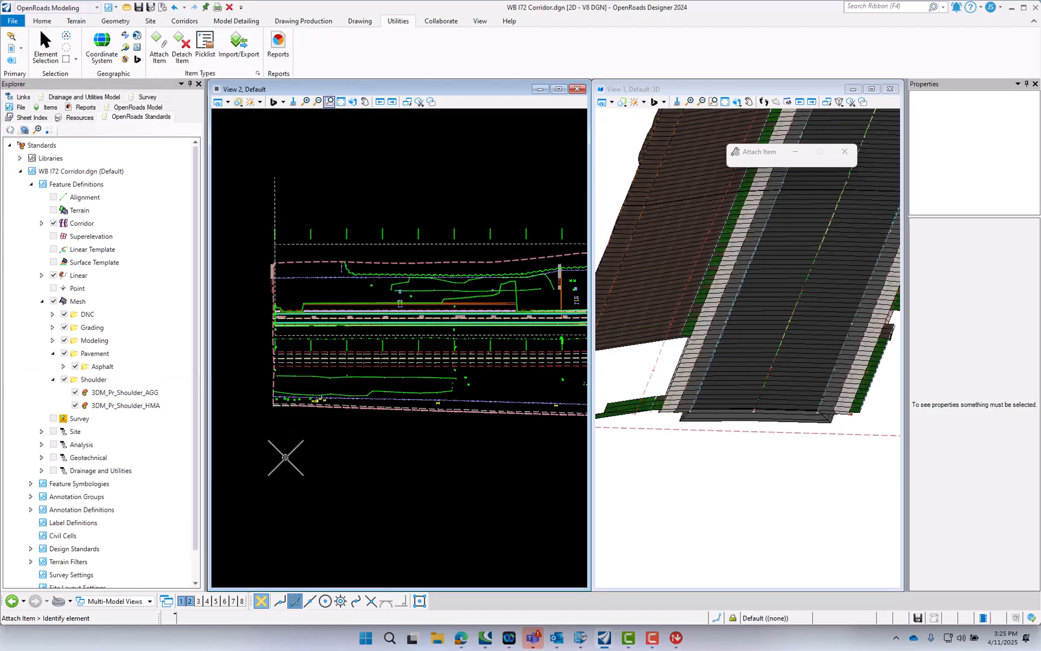
scroll(278, 462, "down", 1)
scroll(260, 483, "up", 1)
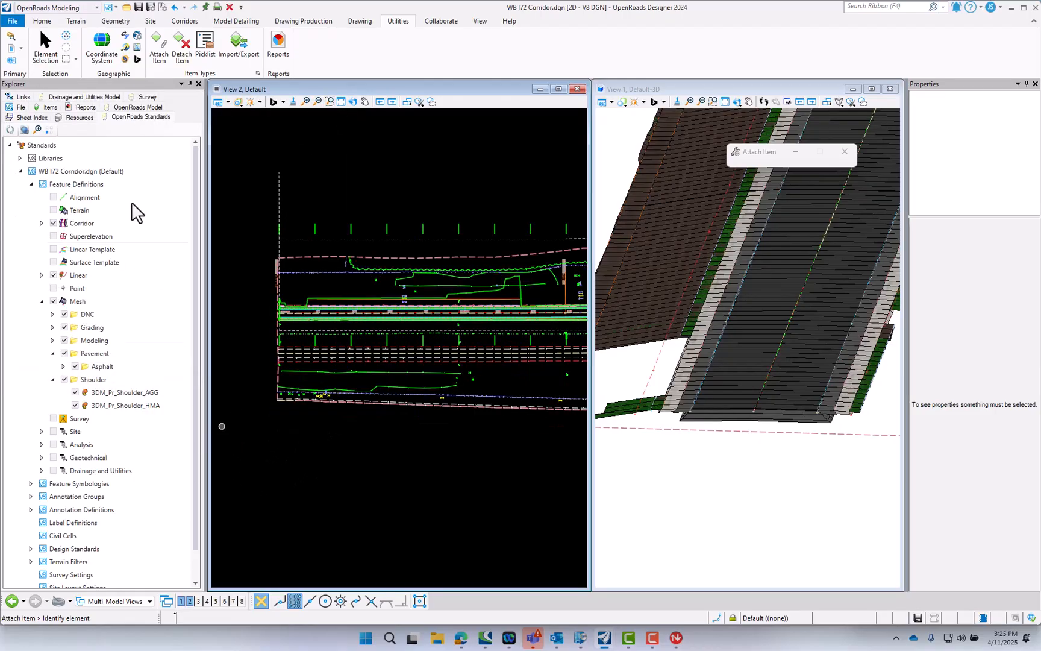
left_click(45, 45)
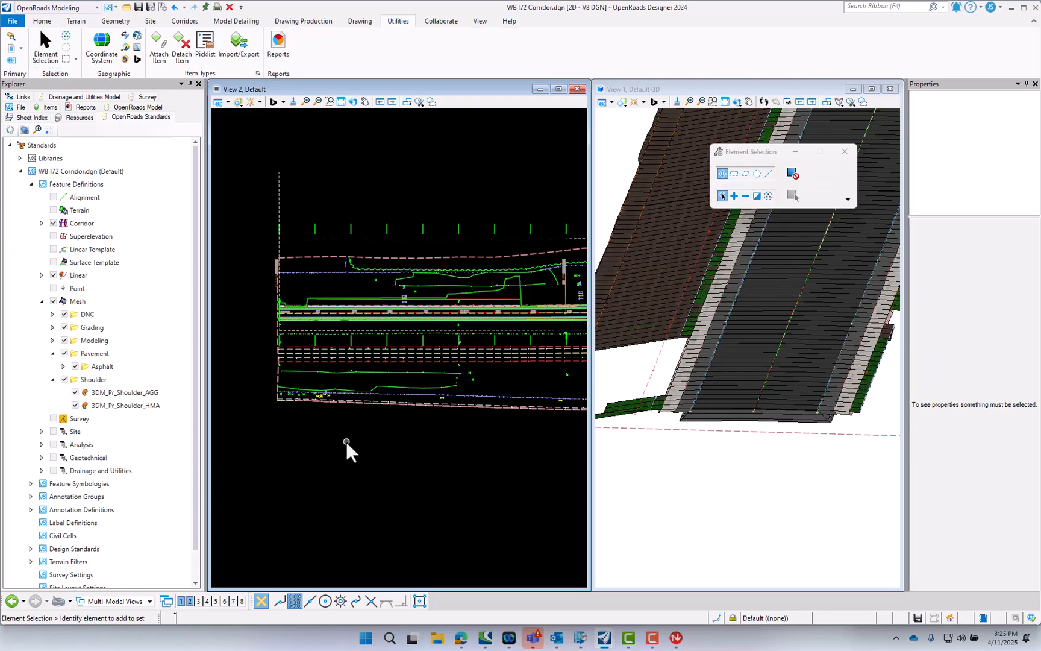
Save the WB I72 Corridor file's settings and open I_72 Typical Sections.dgn with all of its contents fitted in view.
scroll(262, 434, "down", 3)
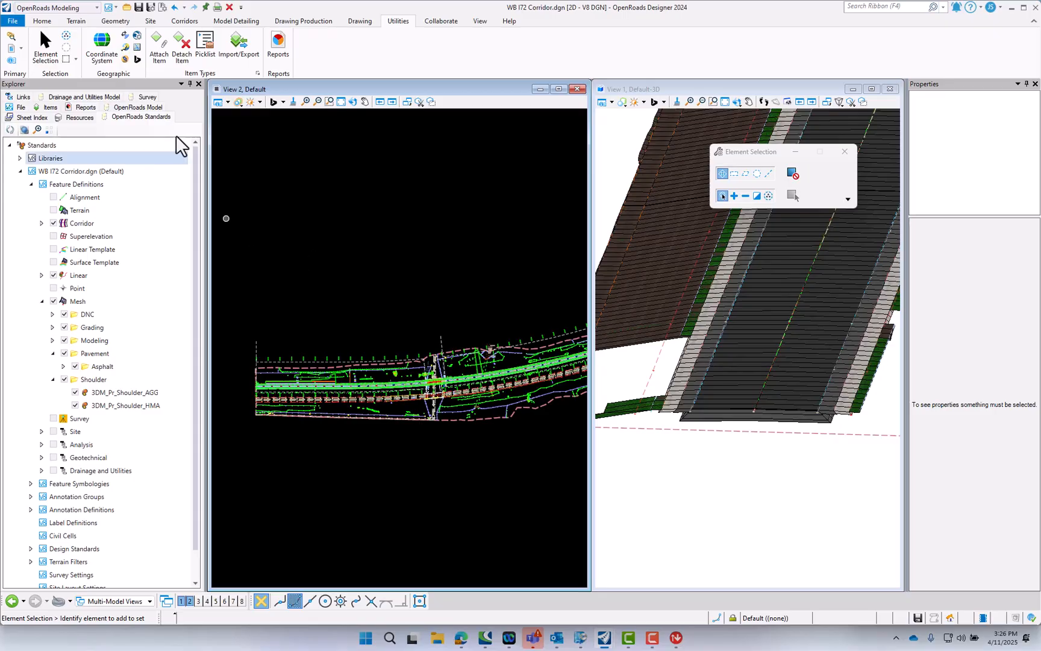
left_click(150, 7)
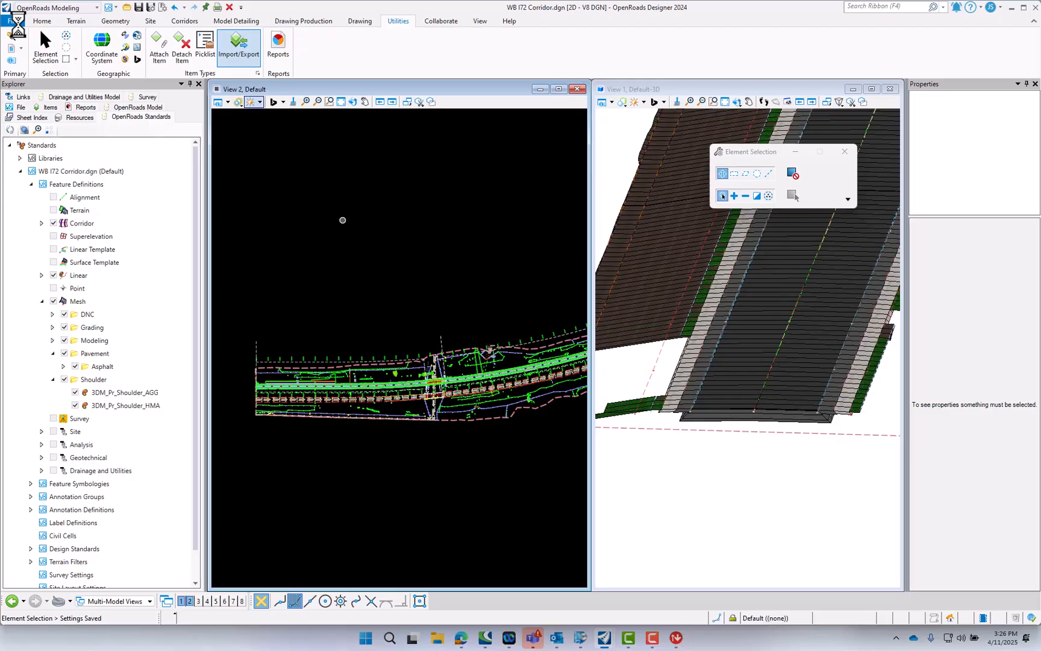
left_click(9, 23)
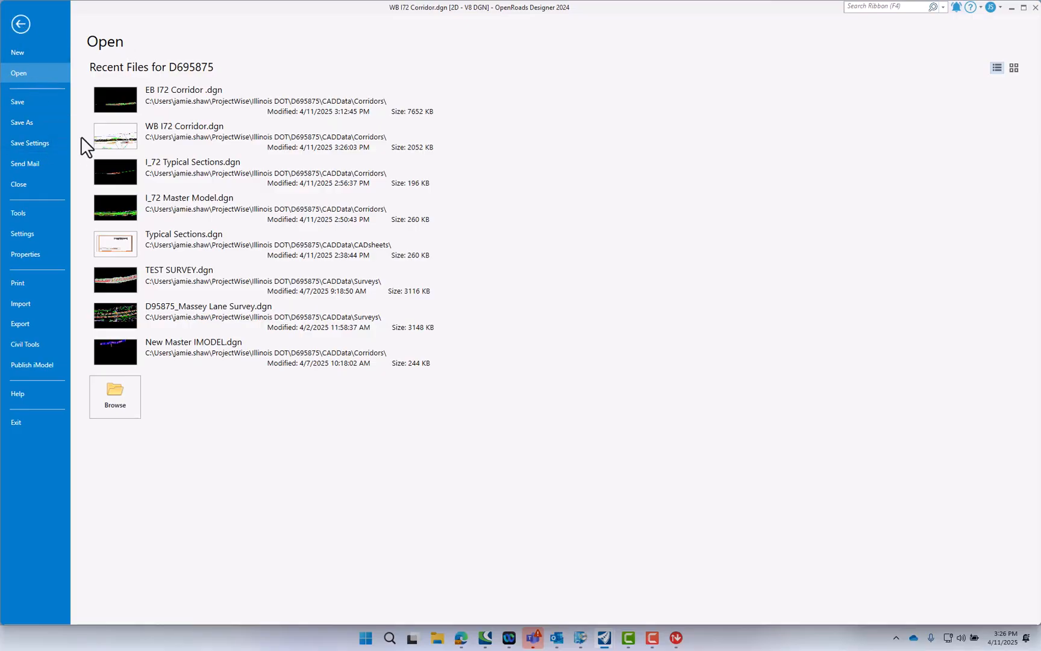
key("Escape")
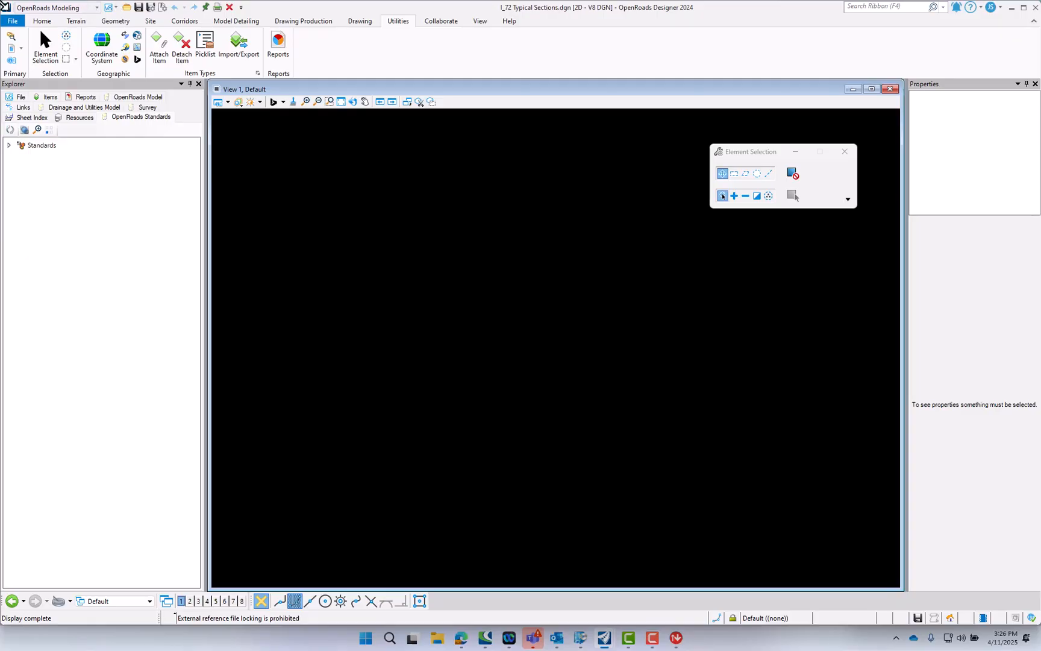
left_click(341, 101)
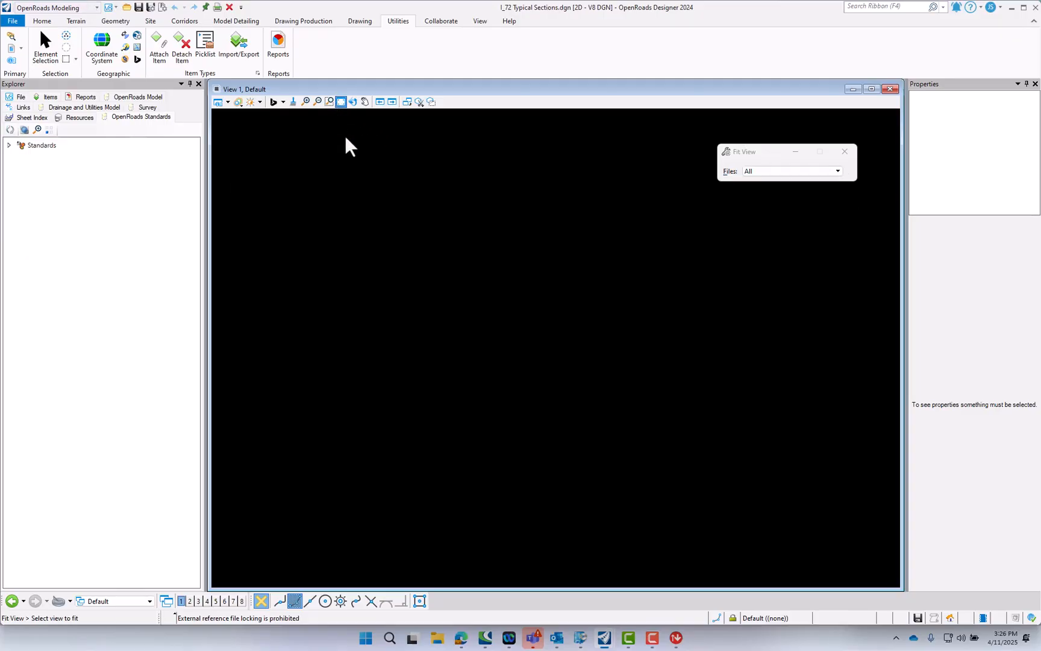
left_click(350, 171)
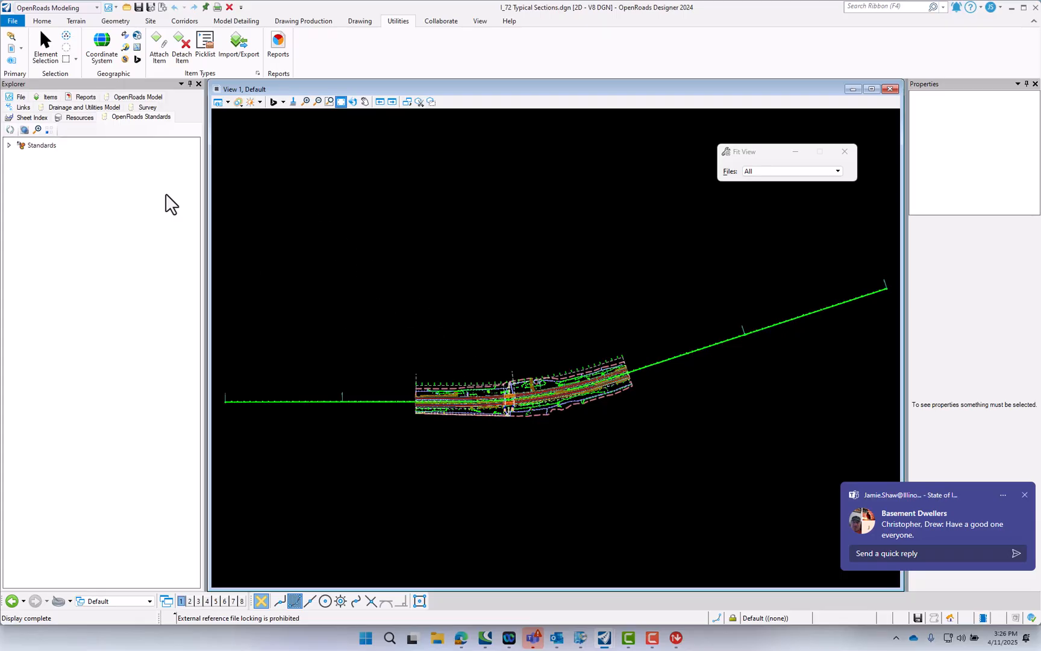
Select the existing ground terrain model by its boundary in the plan view to inspect its properties.
left_click(45, 45)
scroll(462, 397, "up", 2)
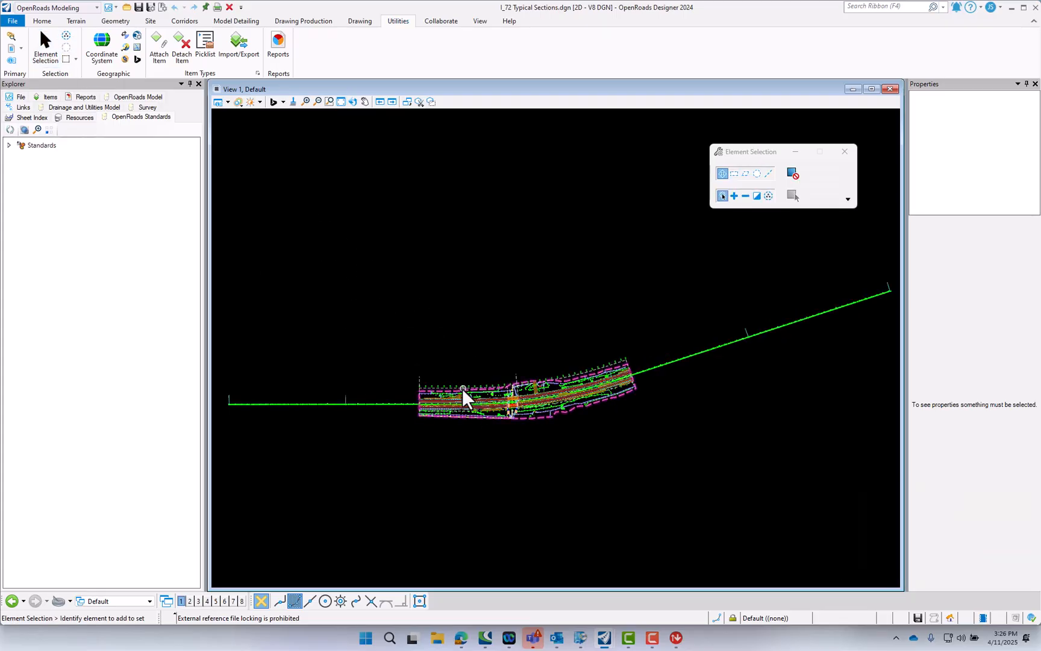
scroll(461, 393, "up", 4)
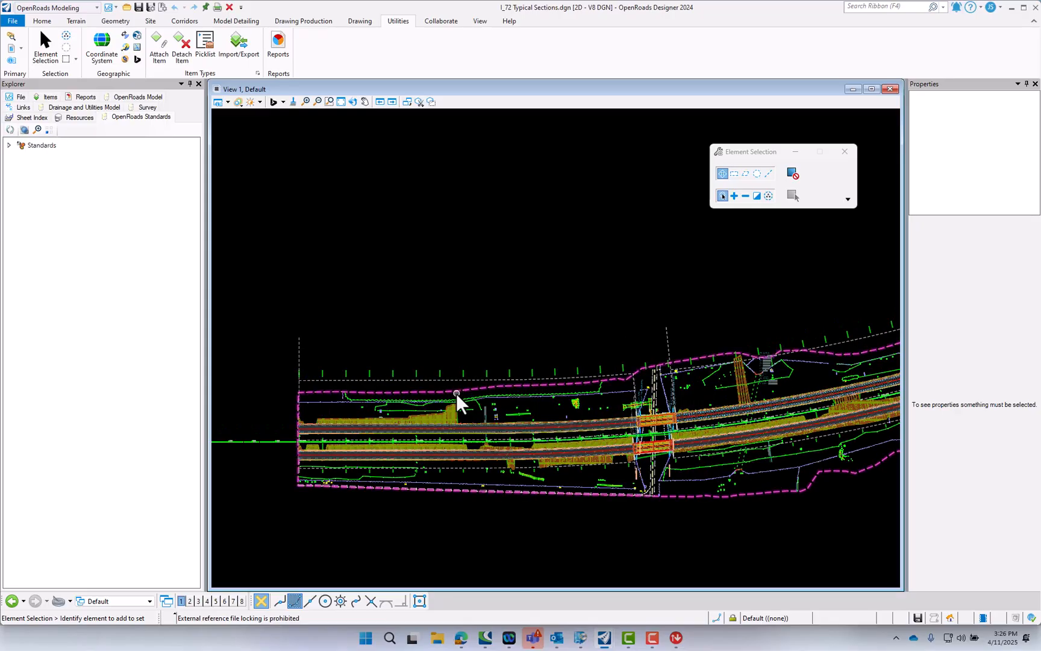
left_click(456, 392)
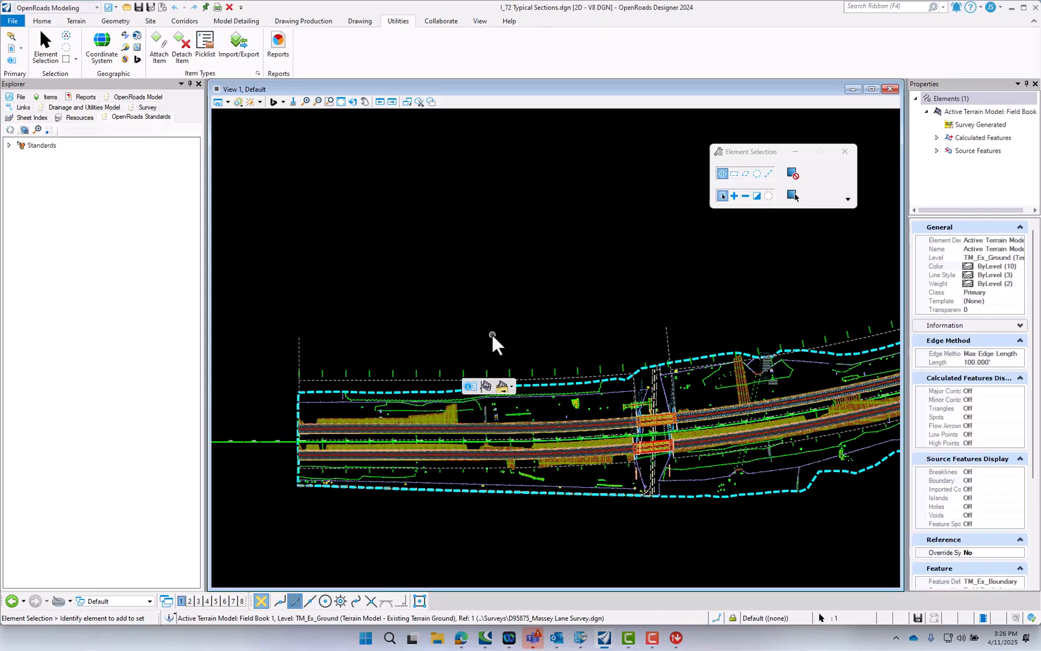
Split the display into two views, Plan/3D, and fit all contents in both views.
right_click(402, 277)
mouse_move(460, 289)
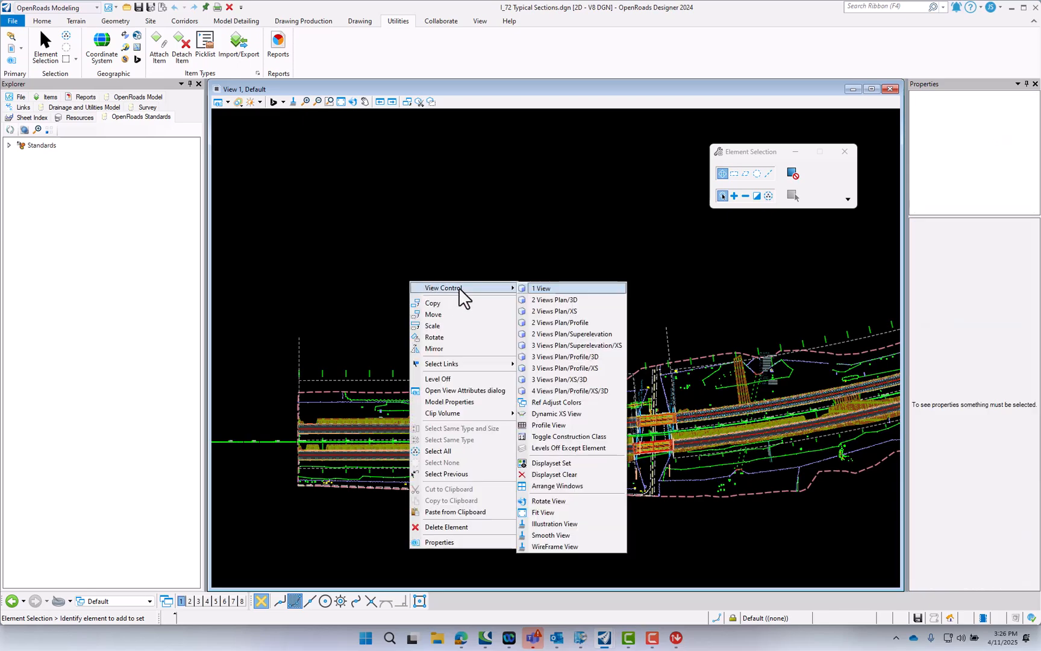
left_click(541, 300)
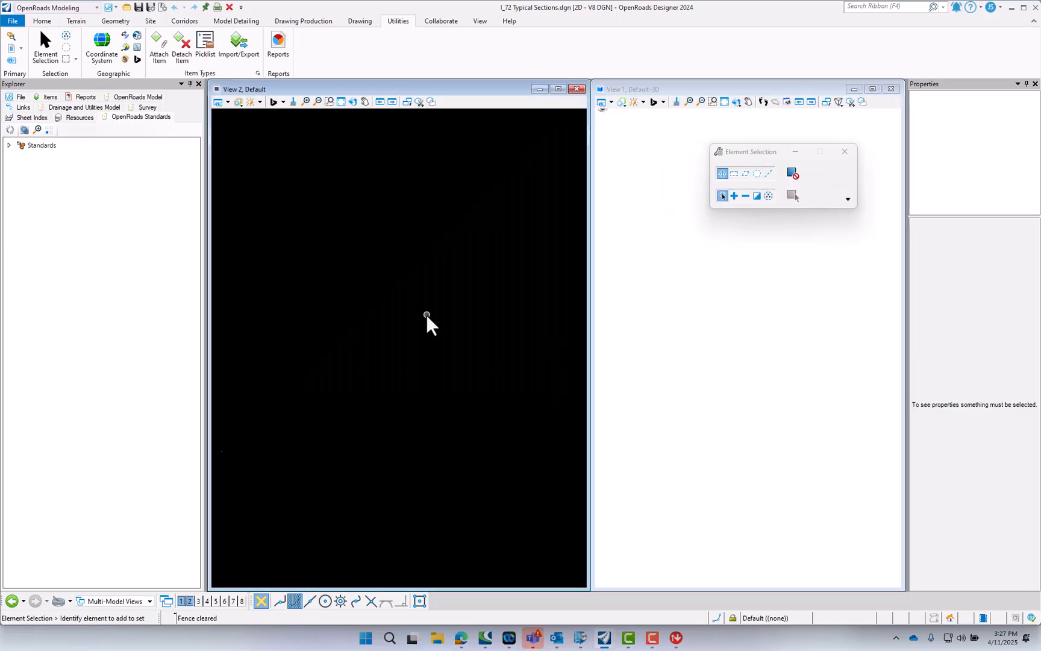
left_click(329, 103)
left_click(341, 102)
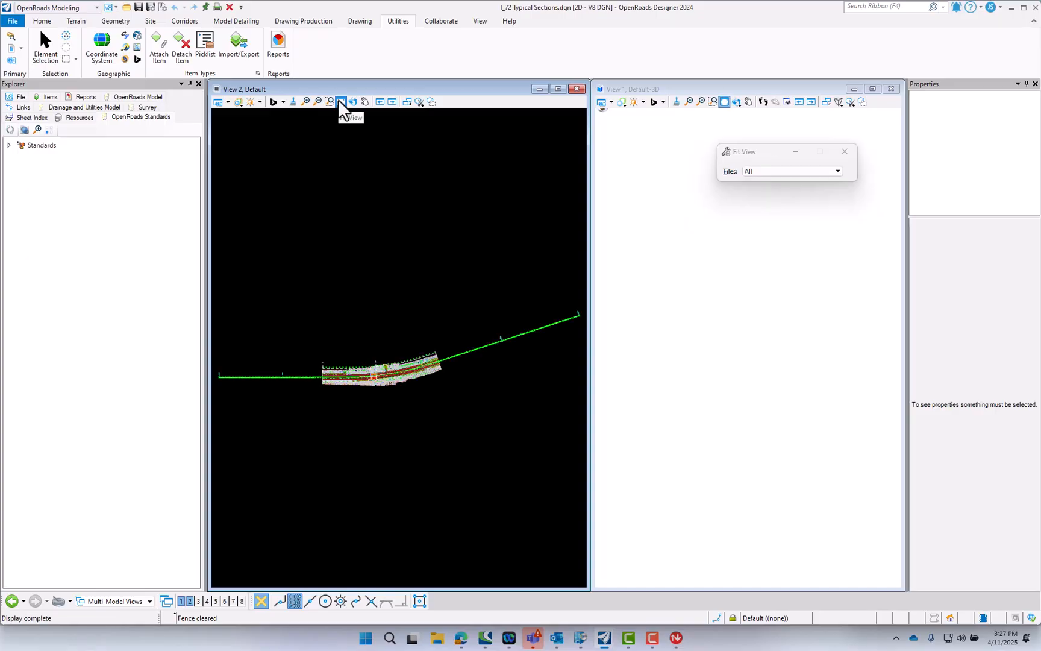
left_click(725, 102)
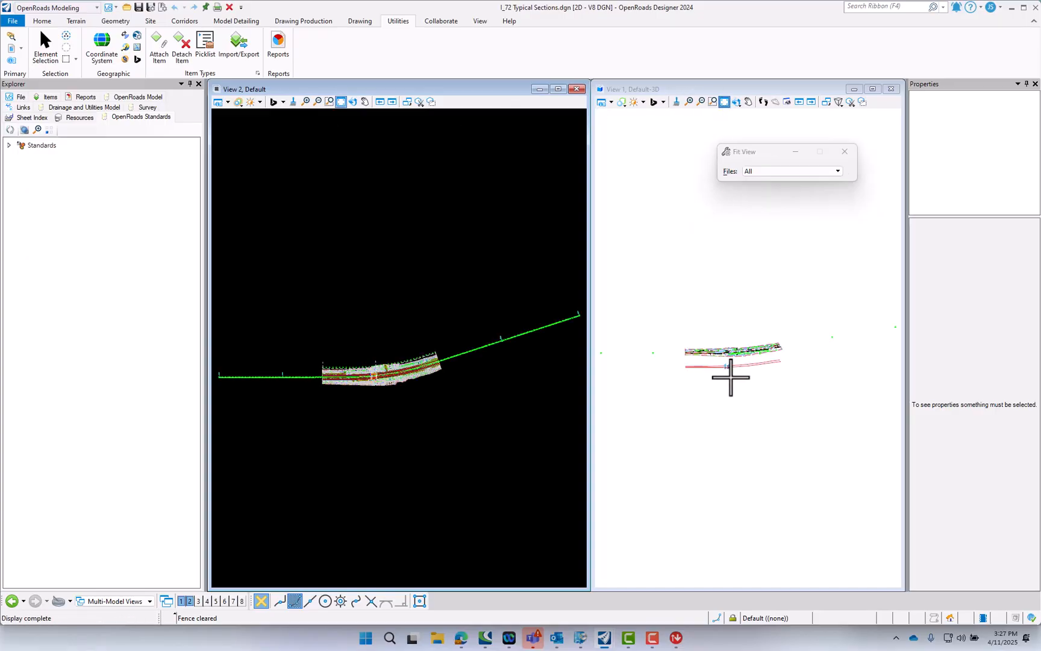
scroll(726, 379, "up", 5)
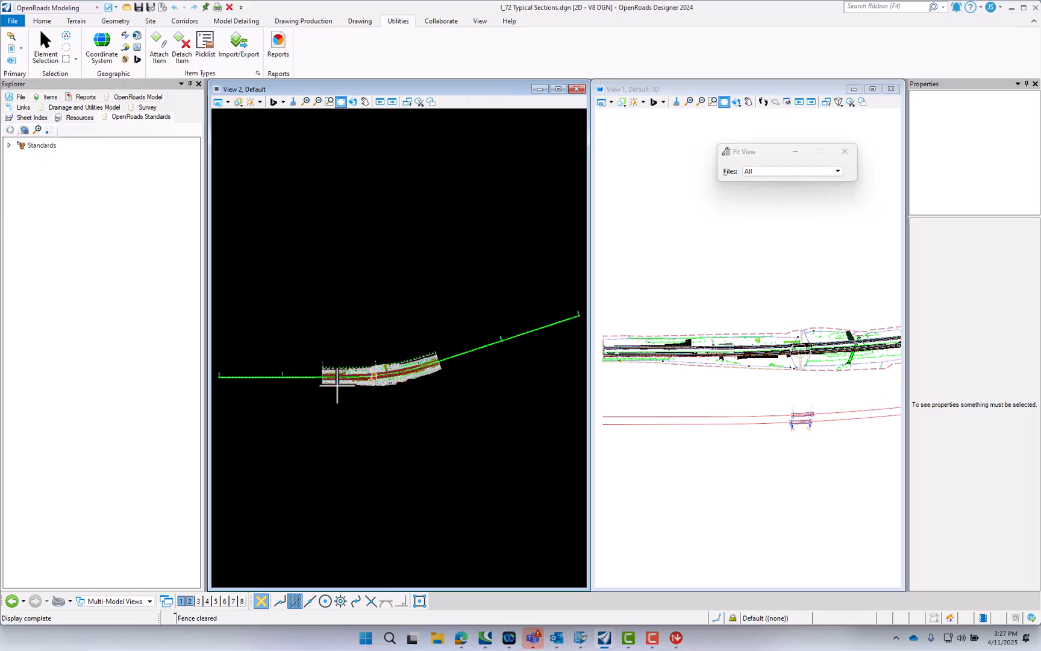
scroll(334, 387, "down", 1)
scroll(334, 387, "up", 1)
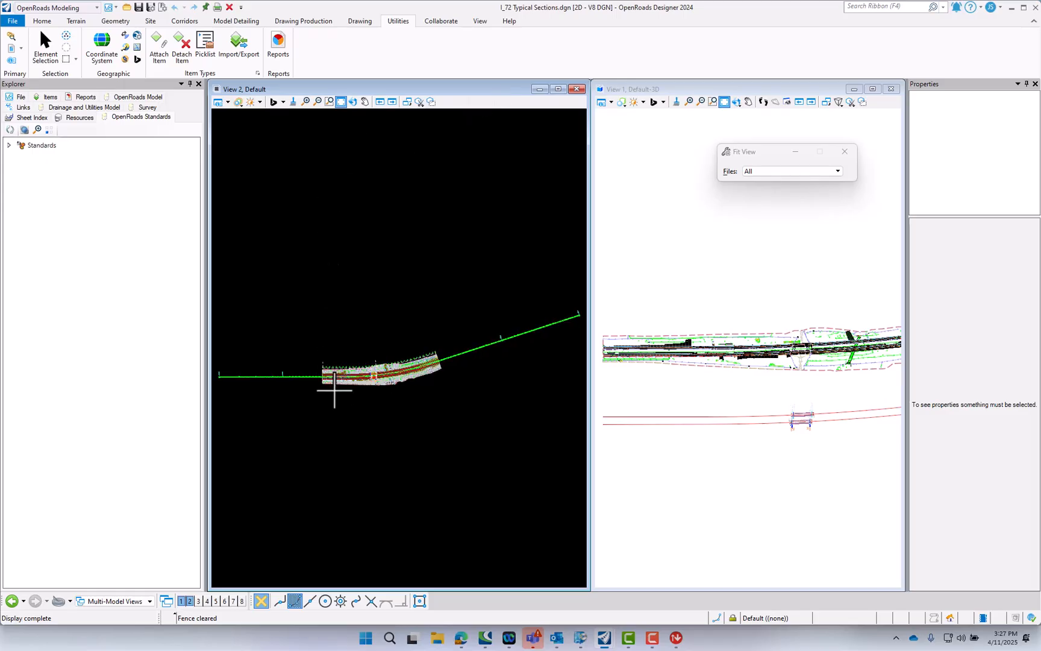
Start a Civil Cross Section named boundary with the Typical Sections drawing seed and a detail scale of 1"=10'.
left_click(312, 20)
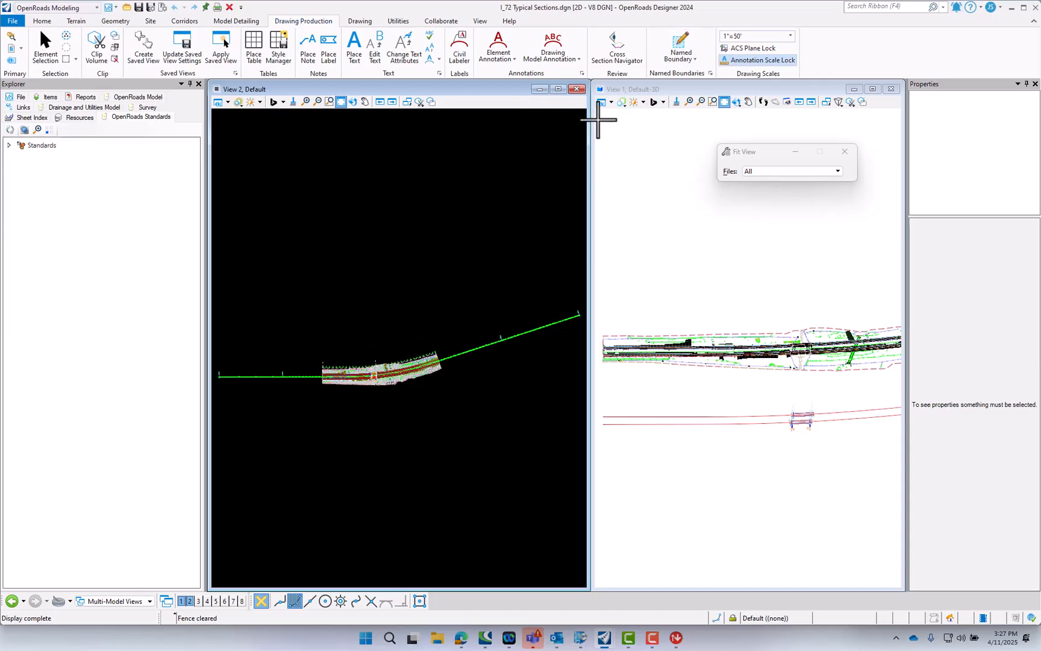
left_click(686, 41)
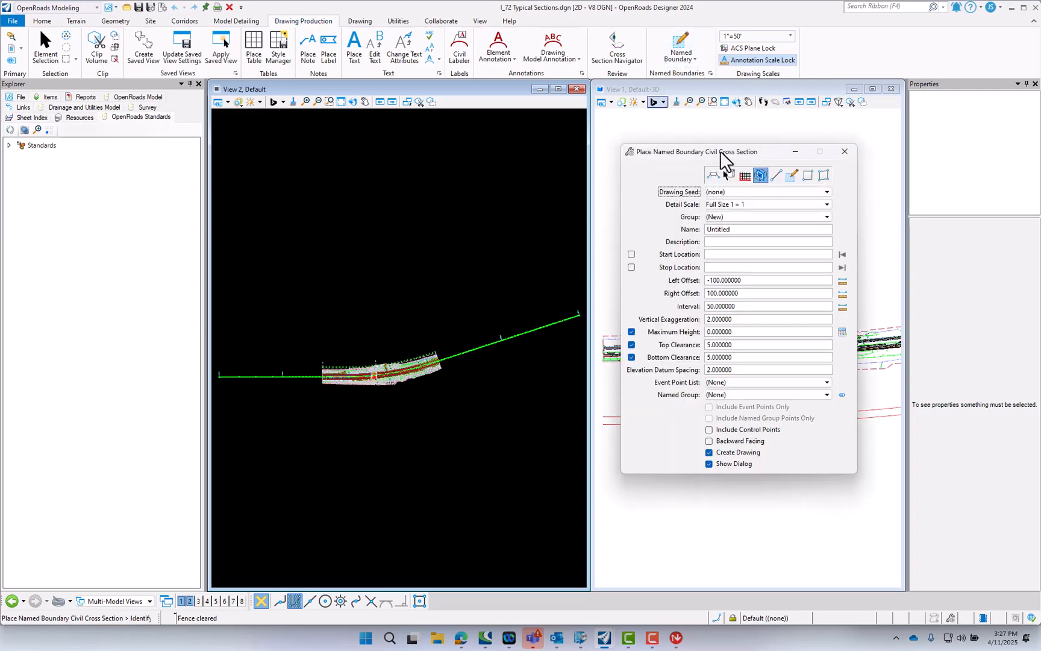
mouse_move(720, 151)
left_mouse_down()
mouse_move(476, 147)
mouse_move(735, 144)
left_mouse_up()
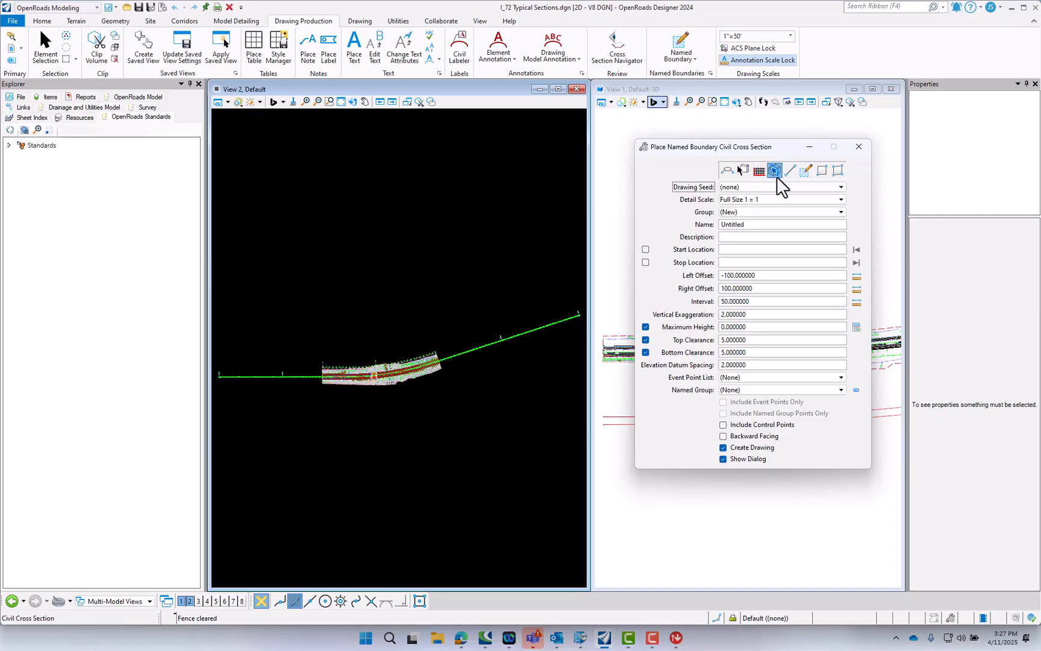
left_click(769, 187)
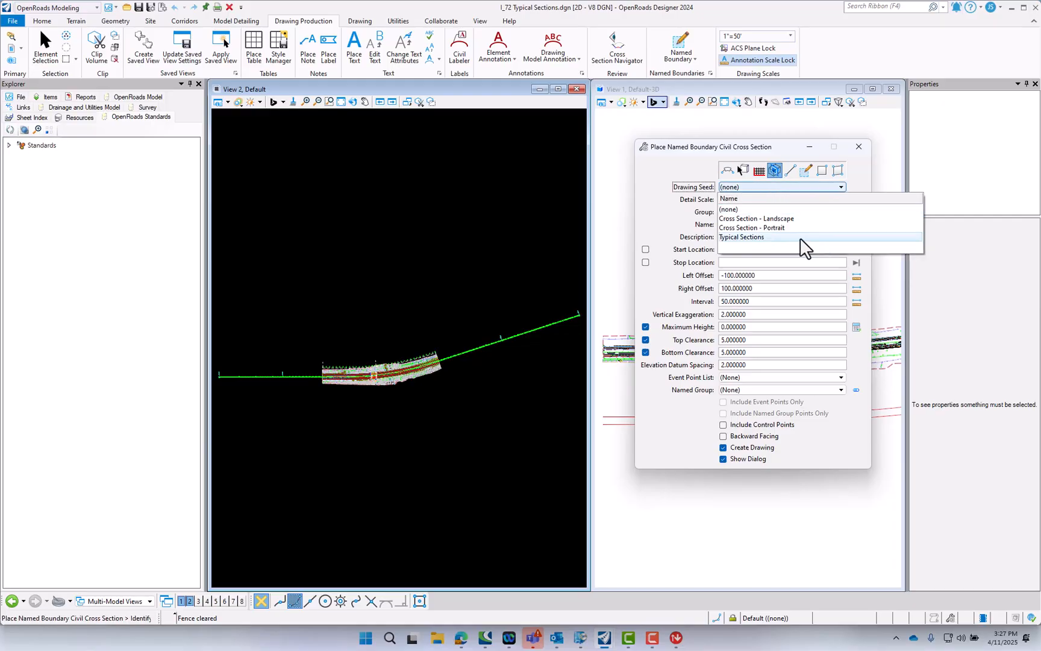
left_click(754, 237)
left_click(761, 203)
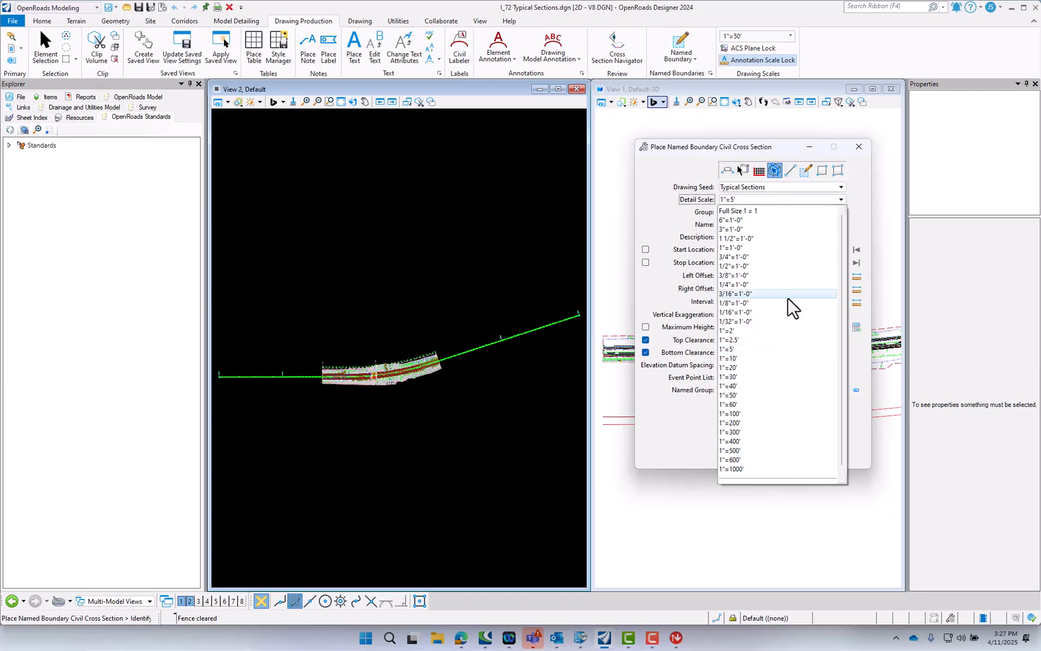
left_click(753, 359)
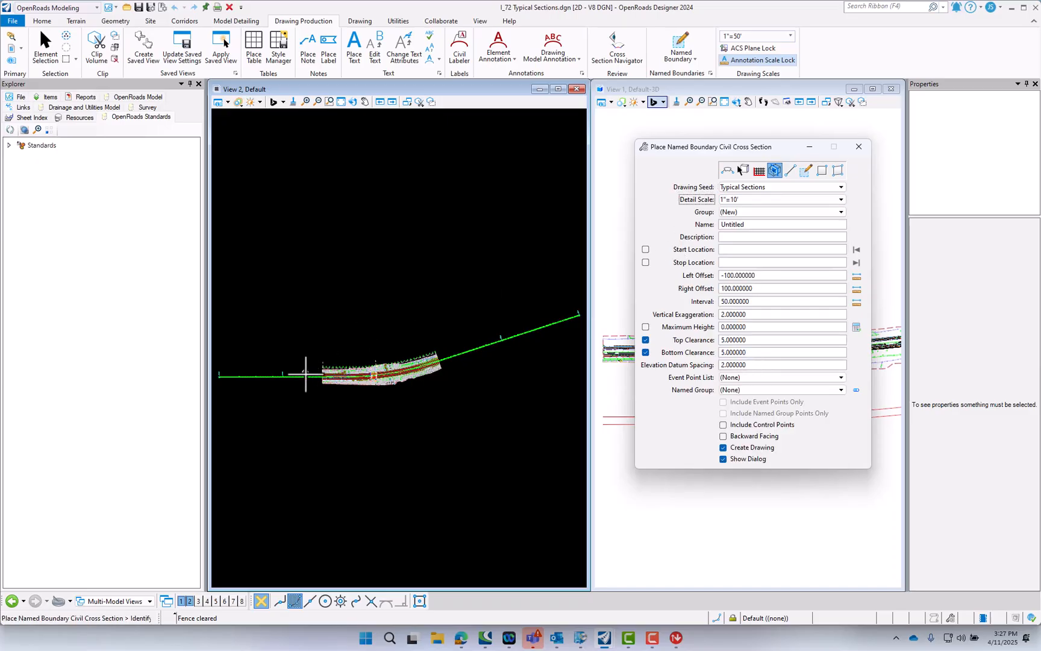
Choose the I72 alignment as the boundary path and set both the start and stop locations to 115+00.
left_click(303, 376)
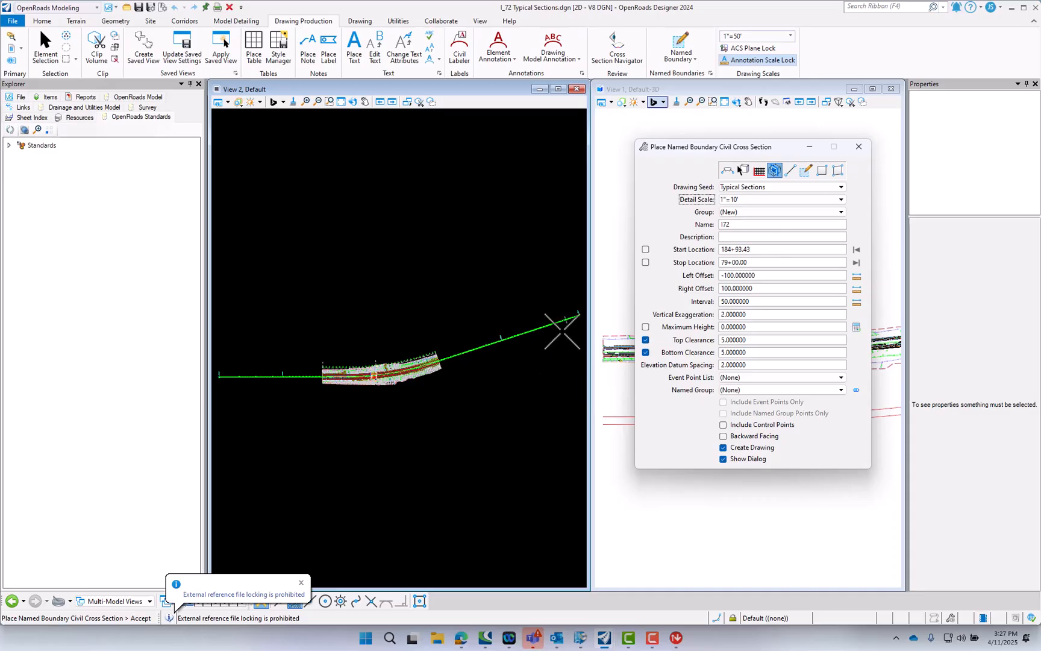
scroll(338, 386, "up", 1)
scroll(341, 387, "up", 3)
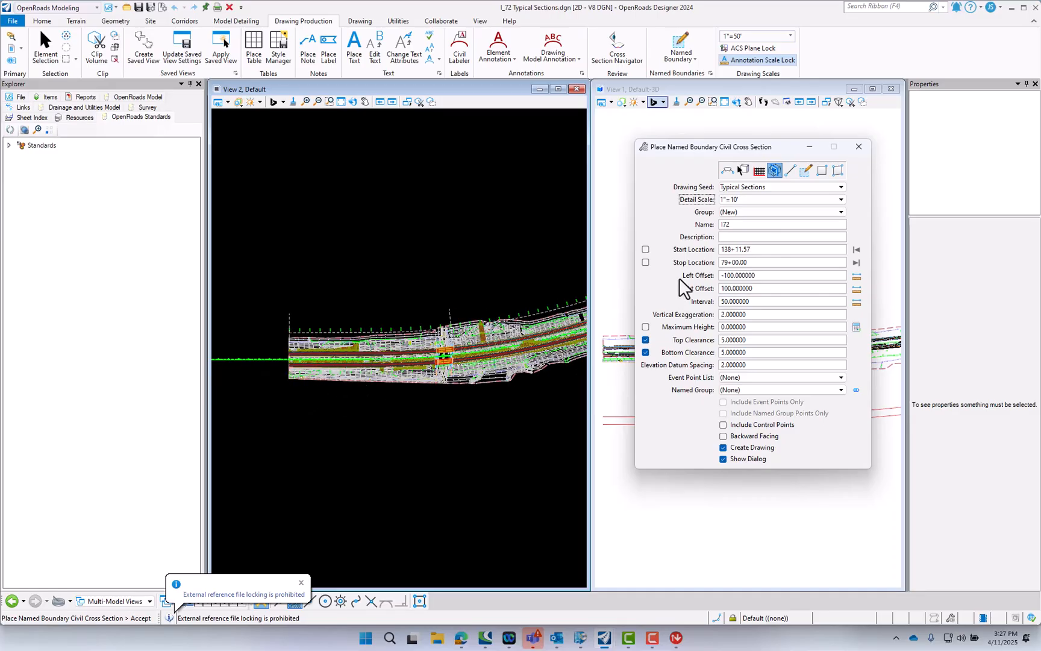
left_click_drag(755, 250, 699, 251)
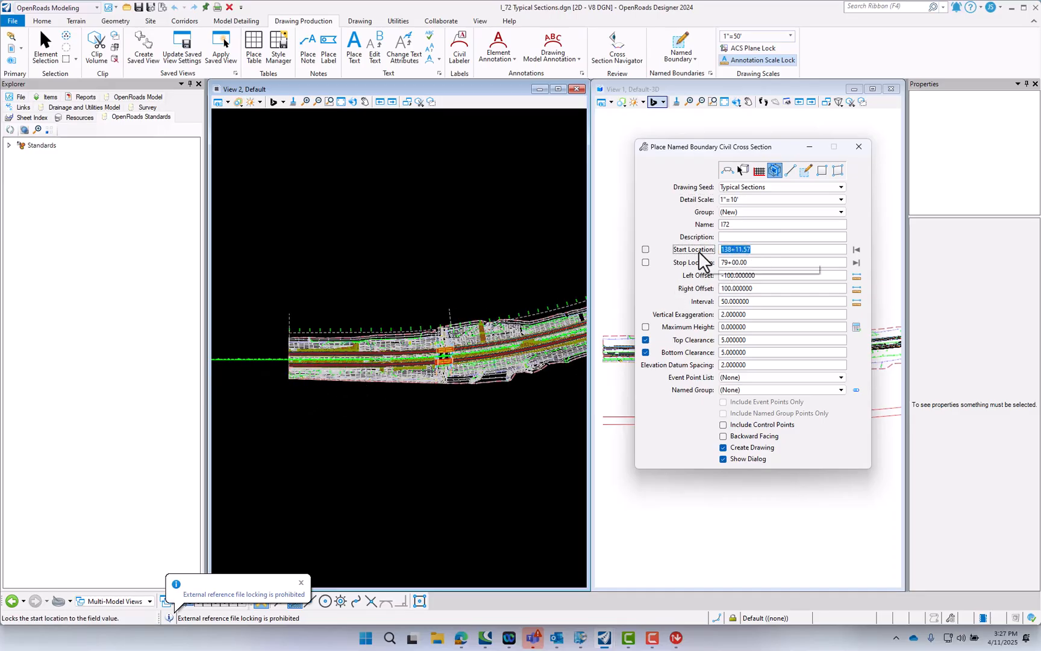
type("55")
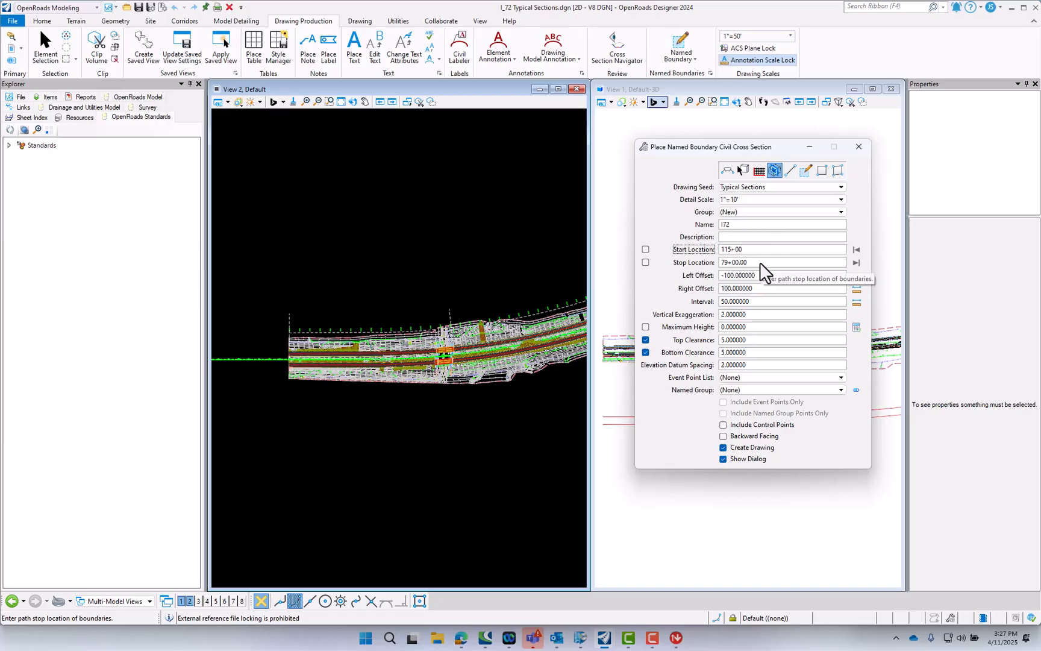
key("Return")
left_click(760, 262)
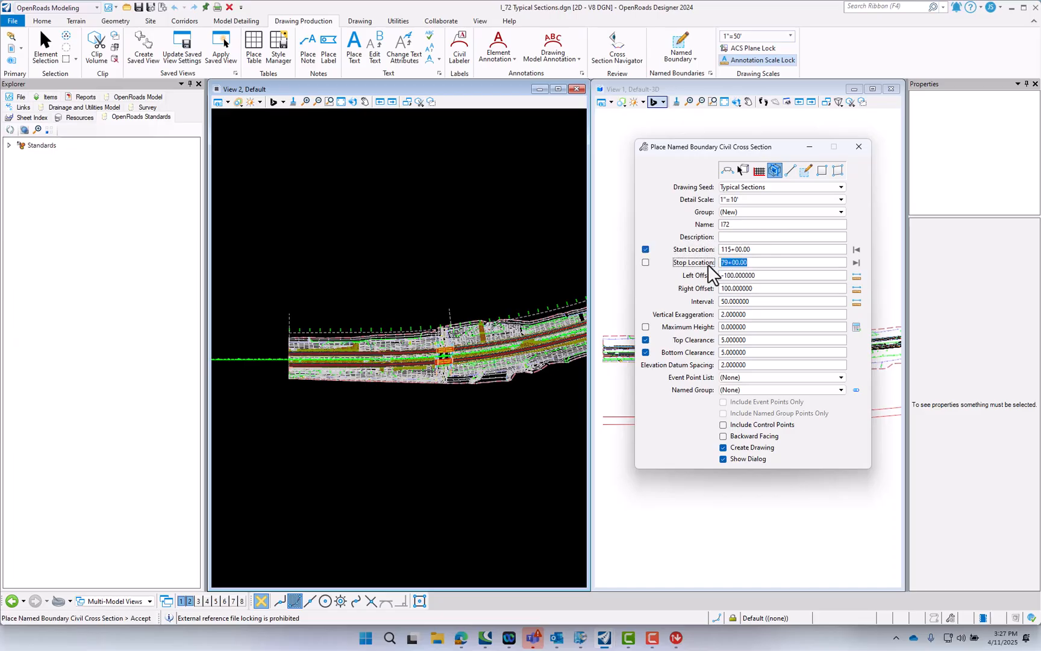
type("115+")
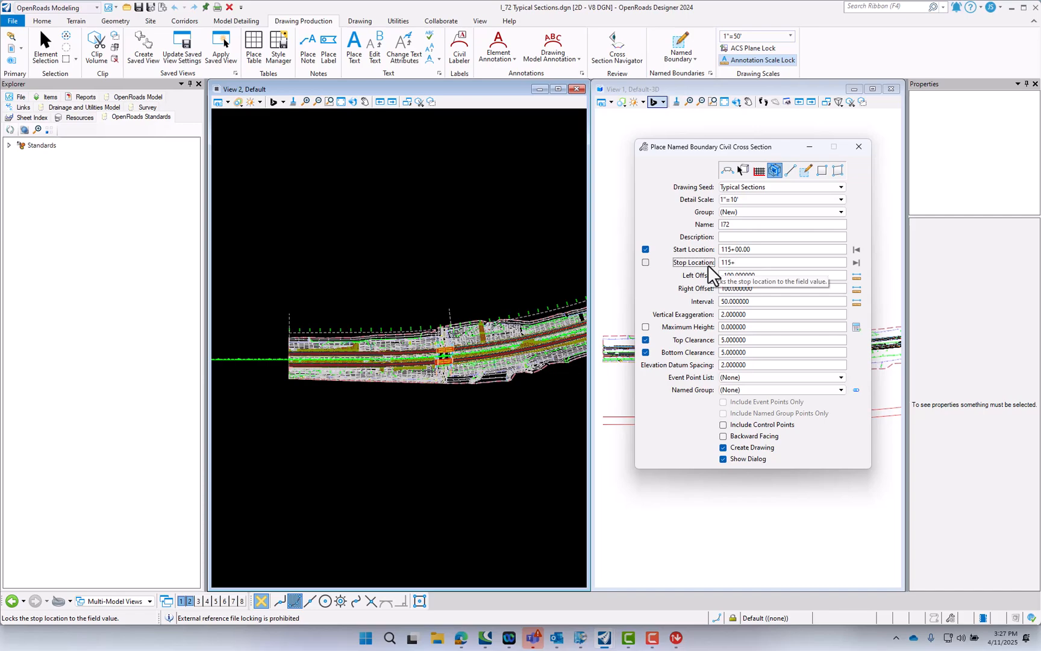
type("00")
key("Tab")
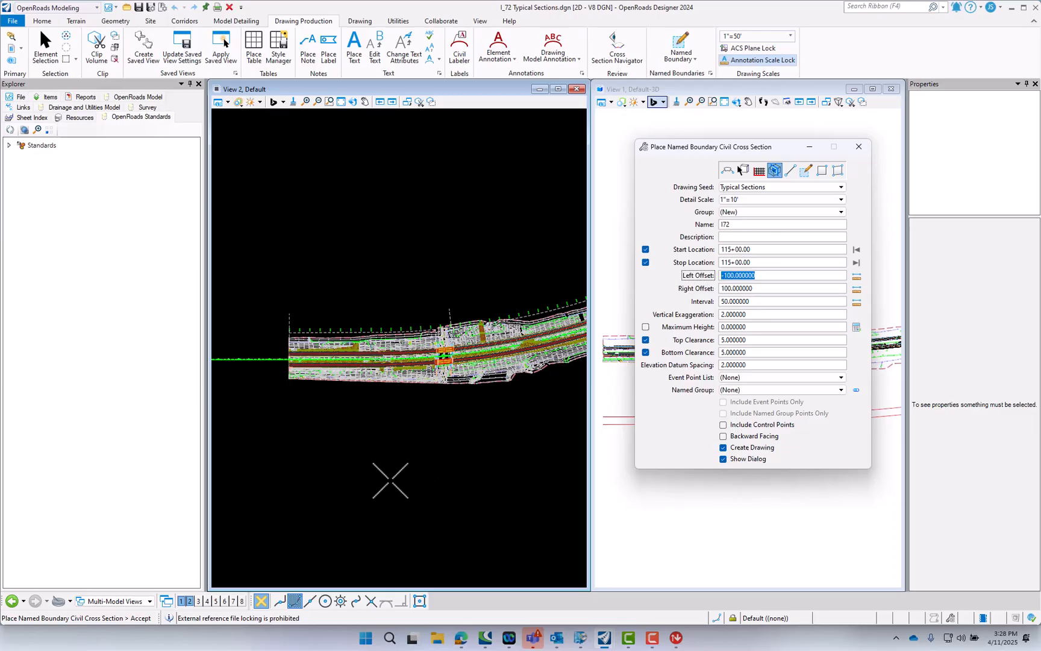
Place the I72 cross section named boundary at station 115+00 and bring up its drawing creation settings.
scroll(372, 418, "up", 3)
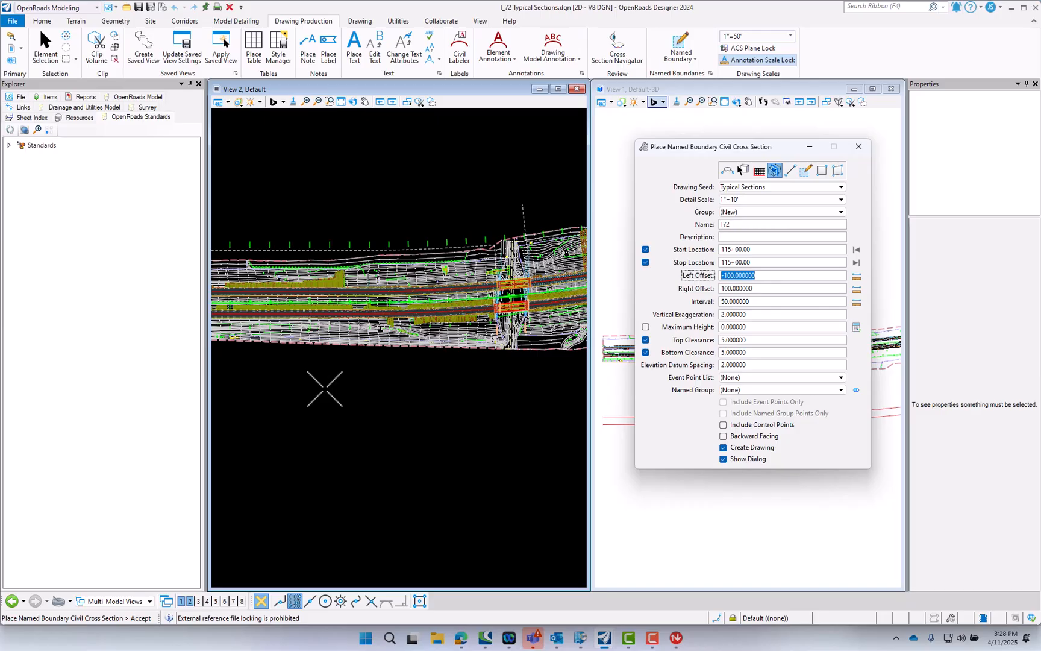
scroll(310, 310, "up", 4)
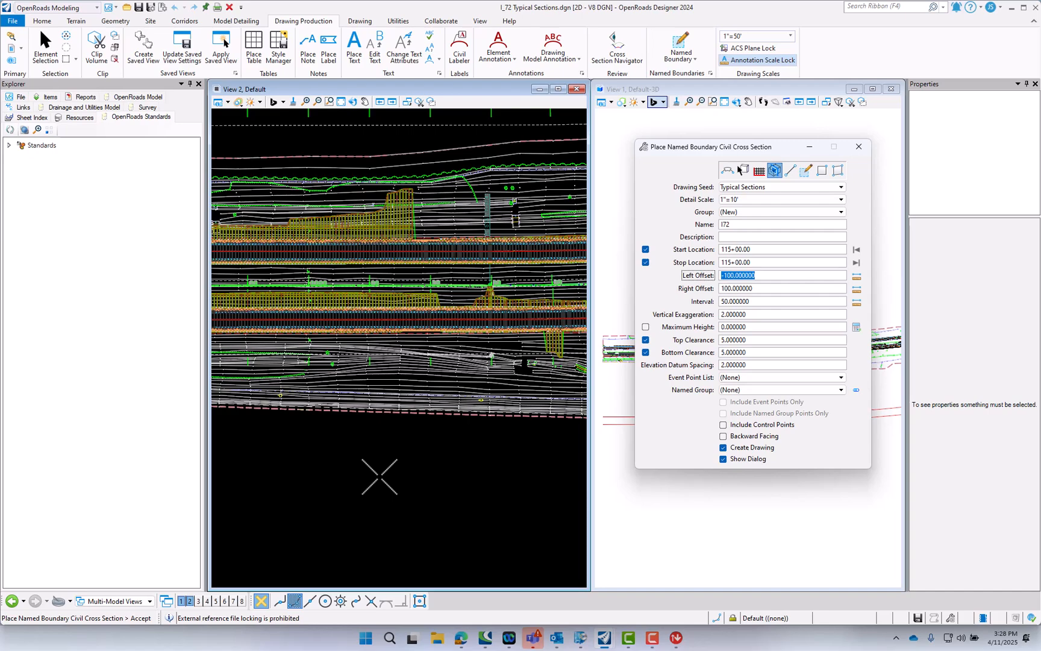
left_click(380, 476)
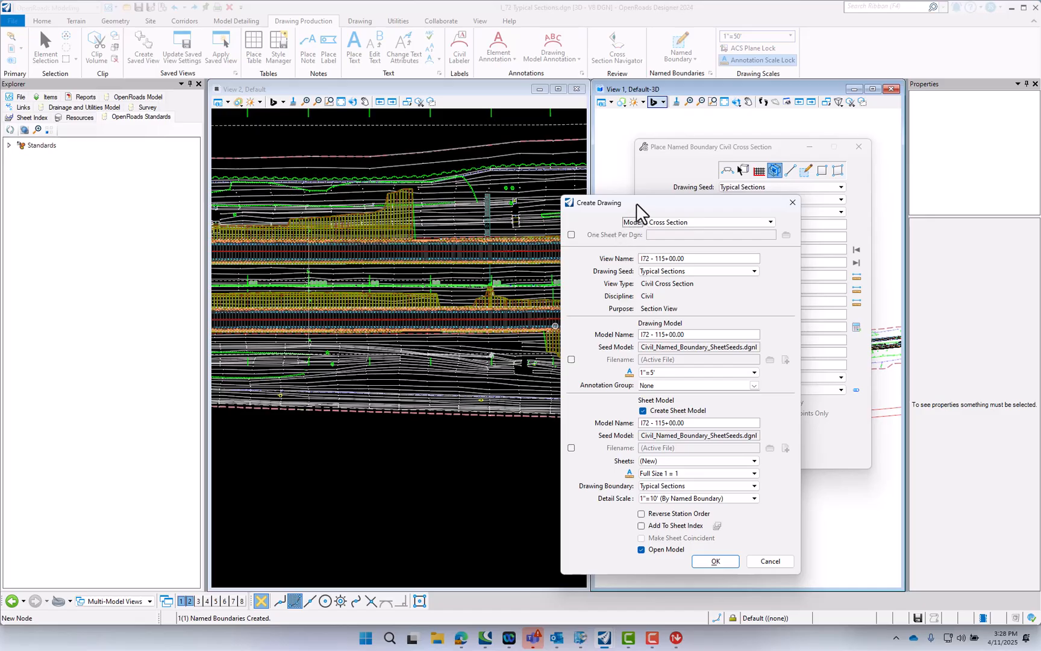
Create the drawing and sheet with the drawing model's annotation scale at 1"=10' and the XS Pr Typical Section annotation group.
left_click_drag(636, 204, 489, 155)
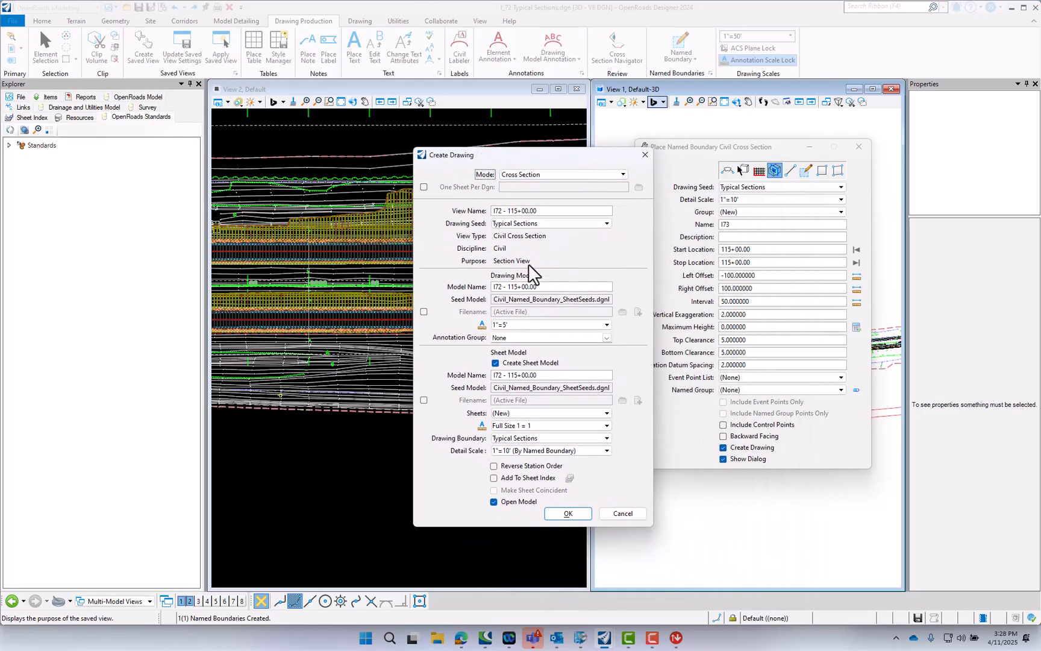
left_click(535, 325)
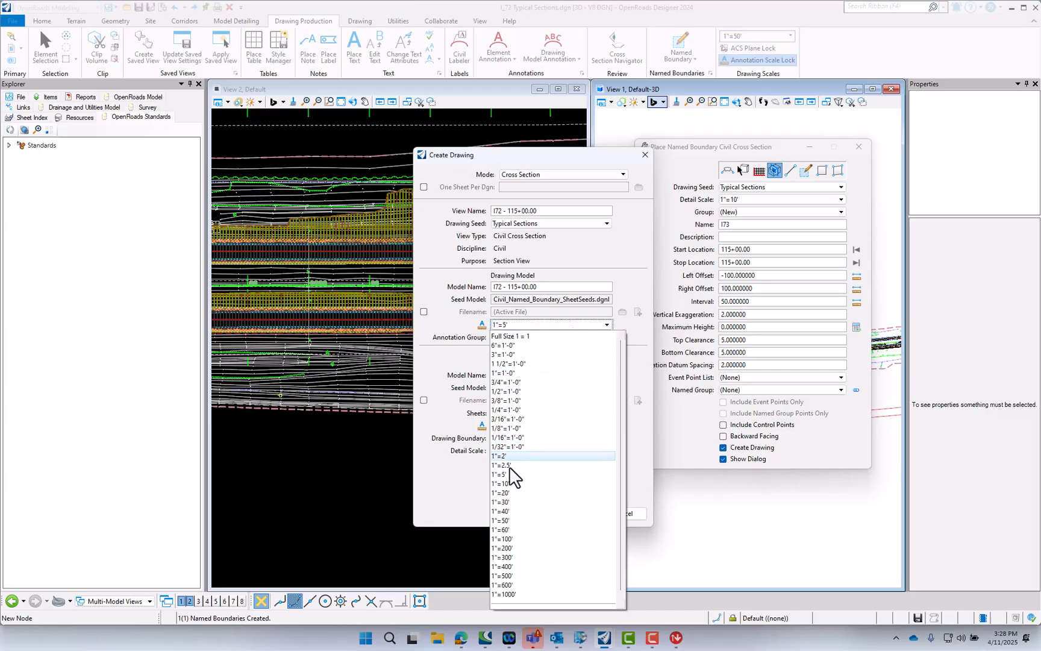
left_click(510, 483)
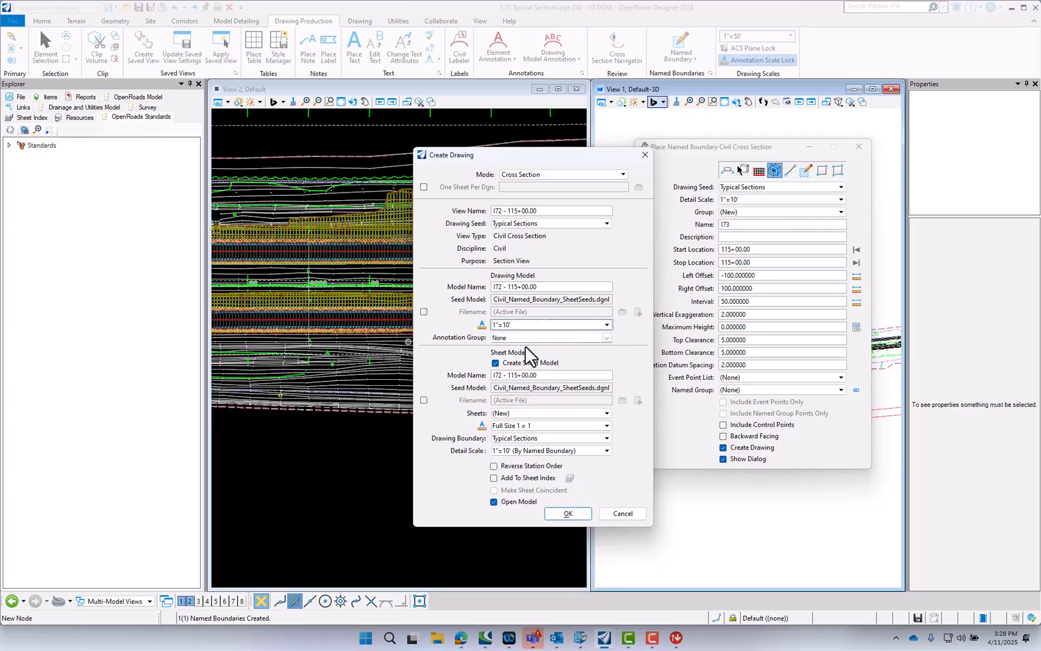
left_click(607, 338)
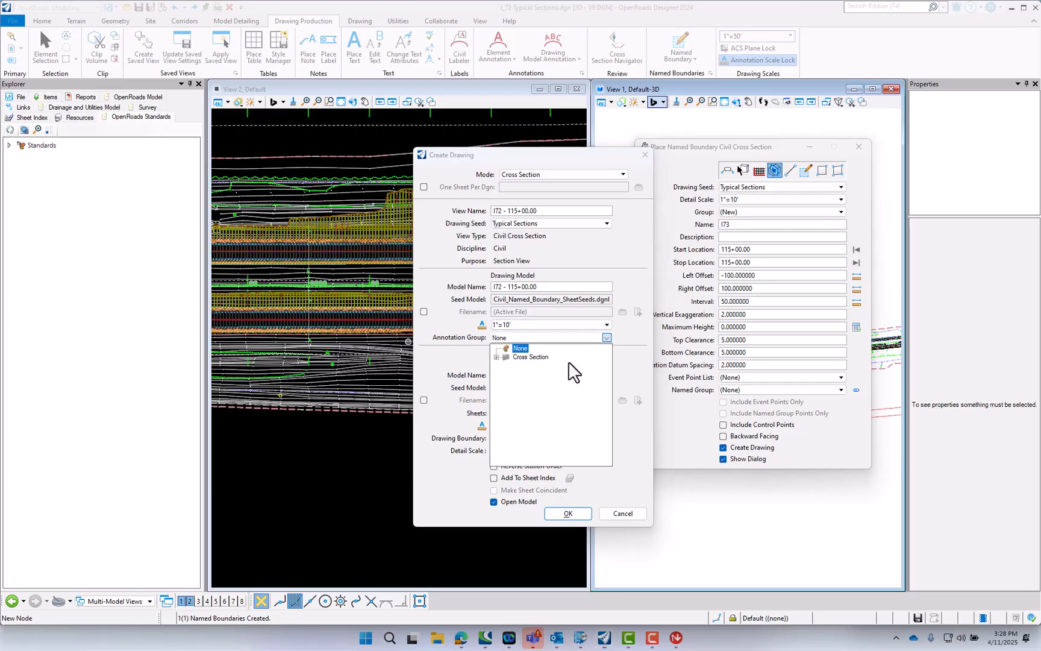
left_click(506, 366)
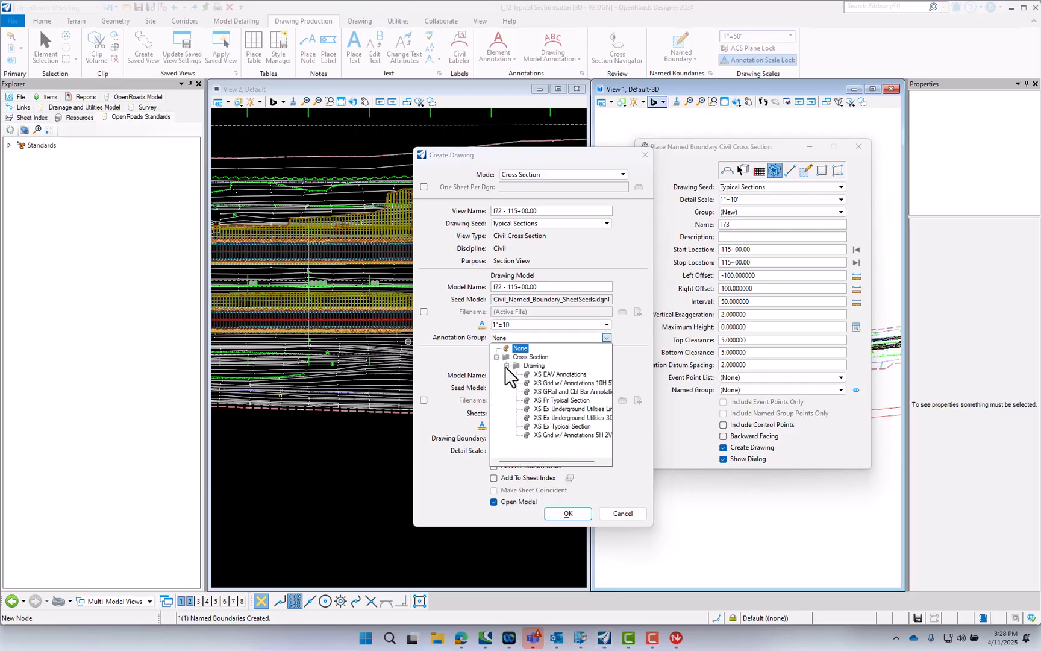
left_click(555, 401)
left_click(555, 401)
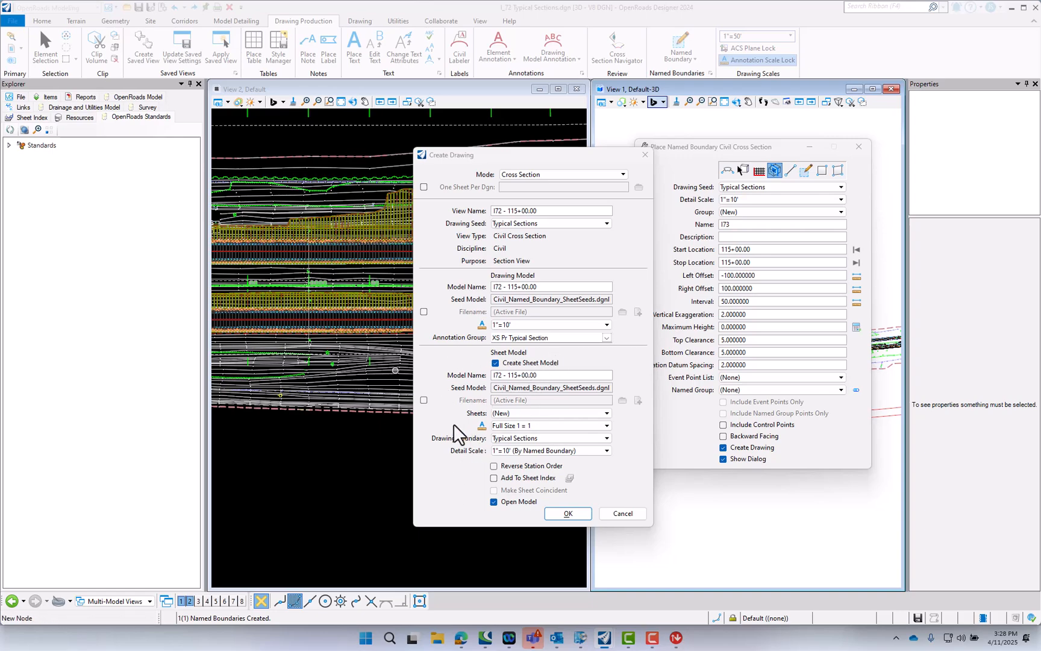
left_click(569, 513)
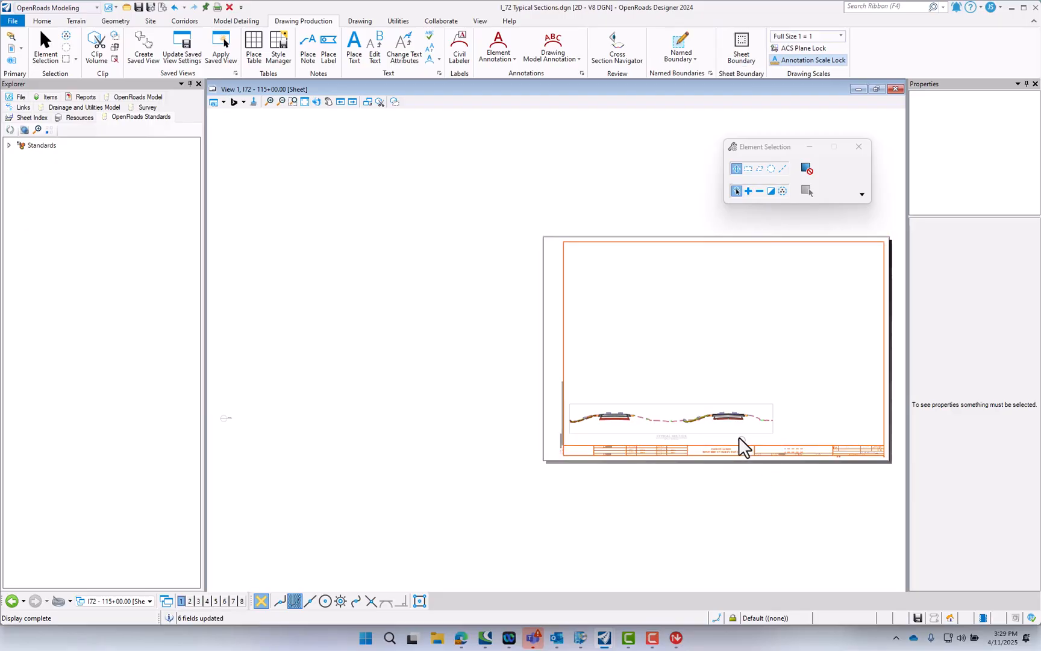
Check the typical section on the sheet, and switch to the I72 - 115+00.00 drawing model.
scroll(740, 437, "up", 4)
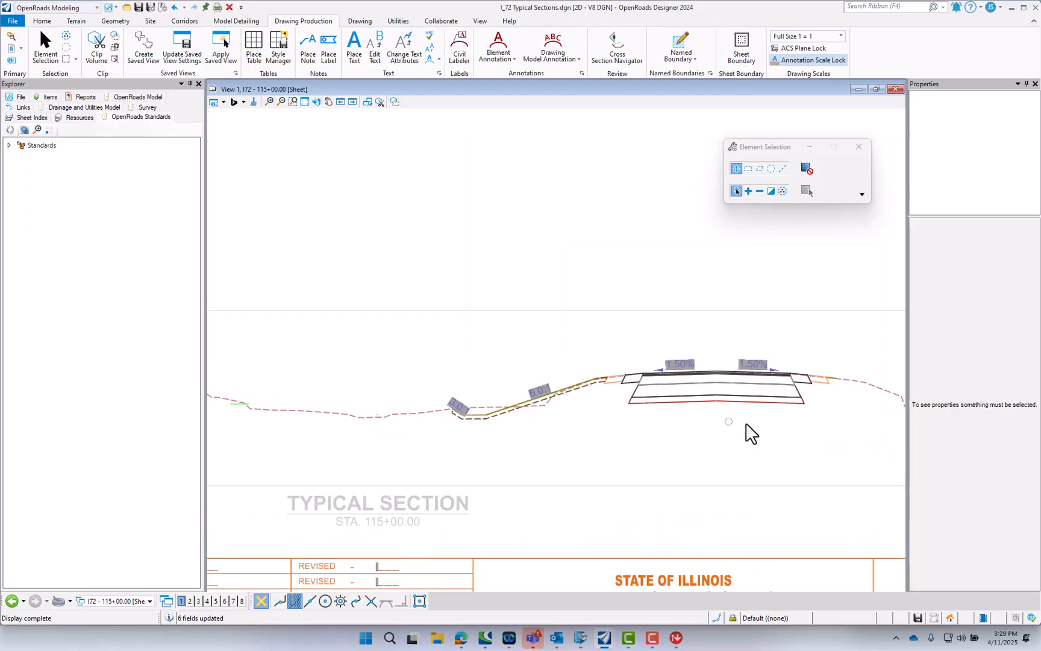
scroll(772, 434, "down", 2)
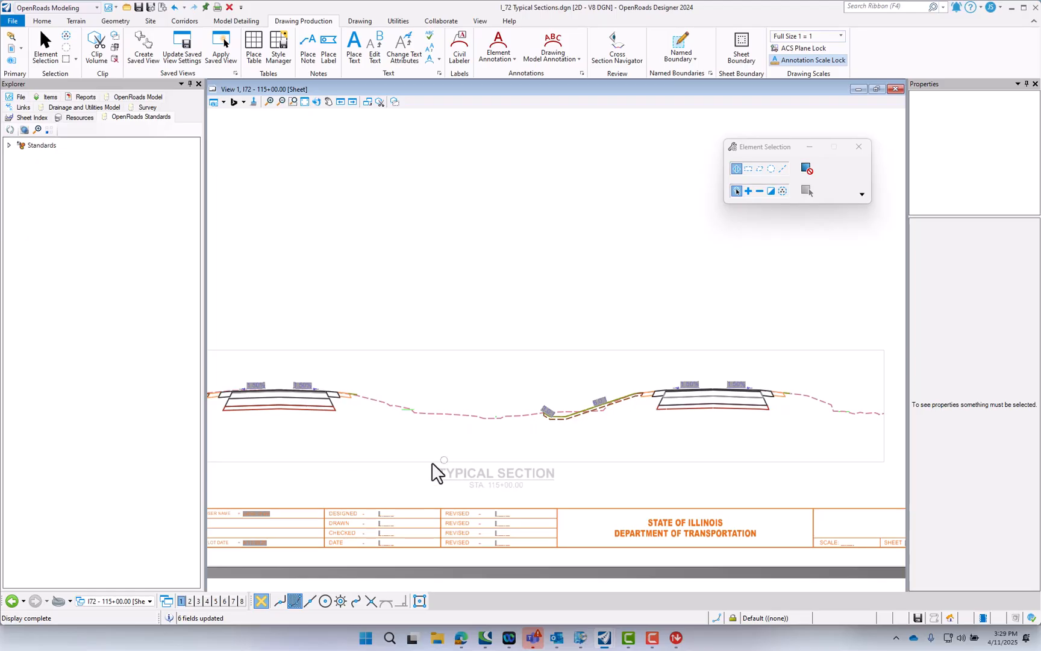
left_click(130, 602)
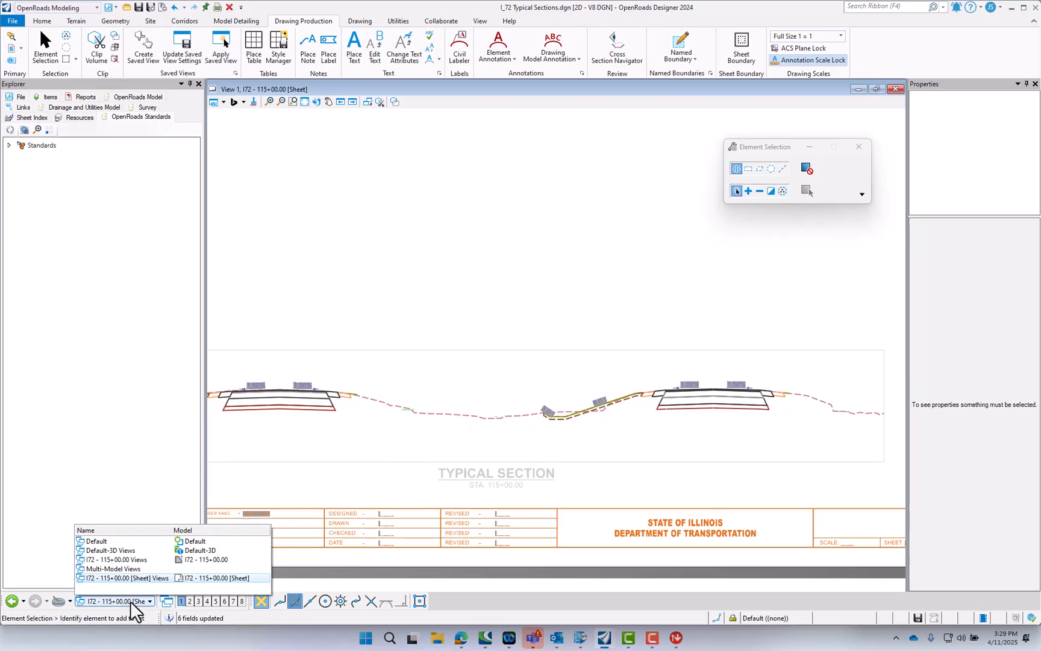
left_click(120, 560)
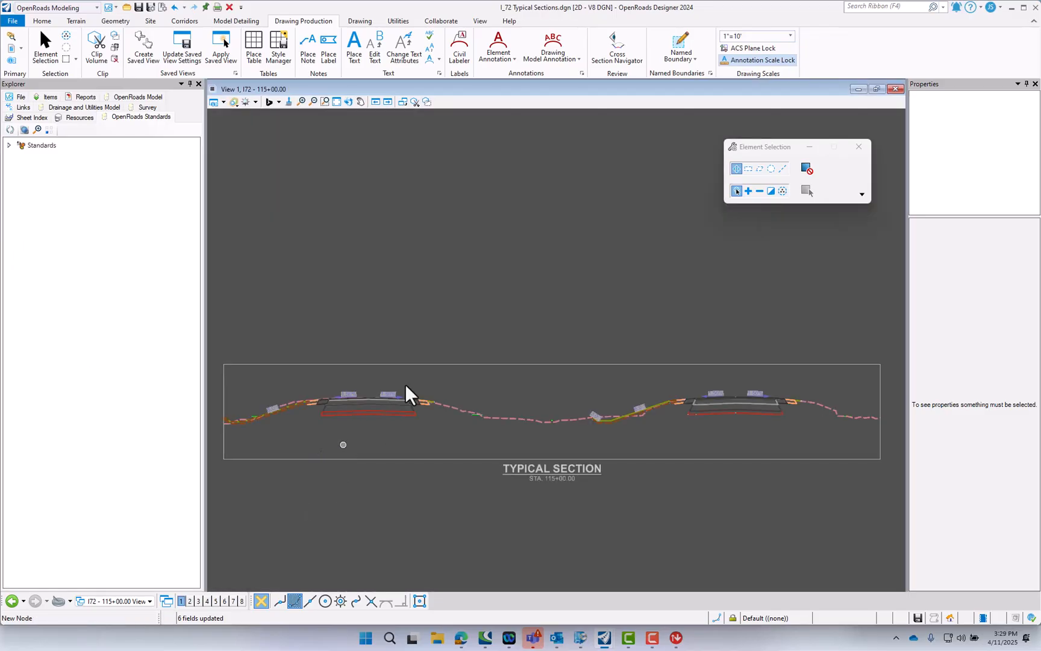
Turn off the text field background and turn on fill display in the drawing model's view attributes.
scroll(334, 425, "up", 6)
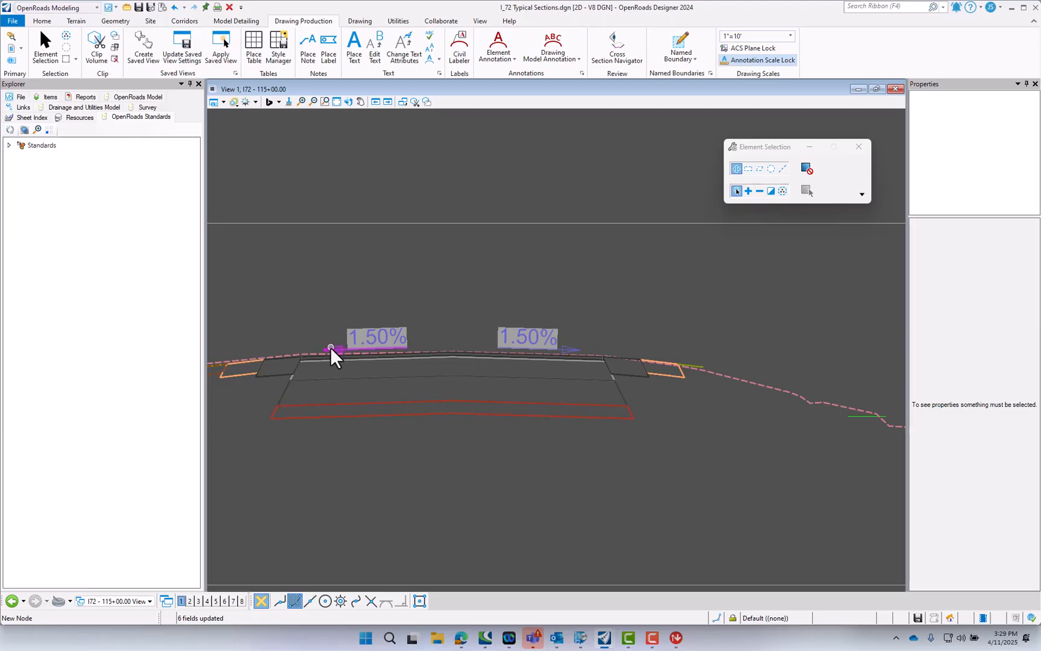
scroll(330, 347, "up", 1)
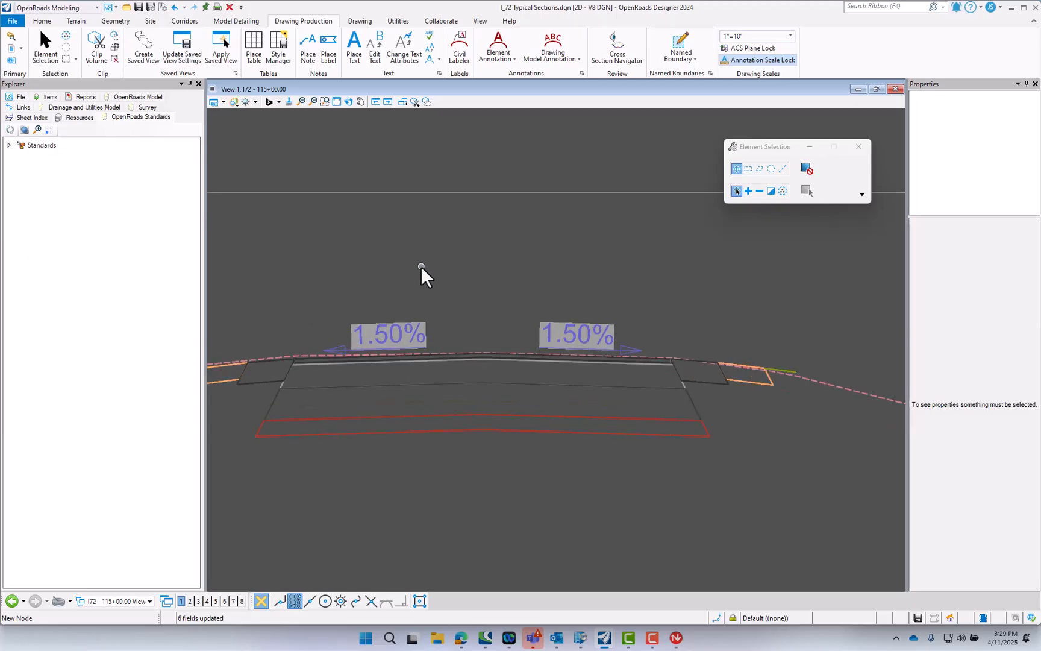
left_click(223, 102)
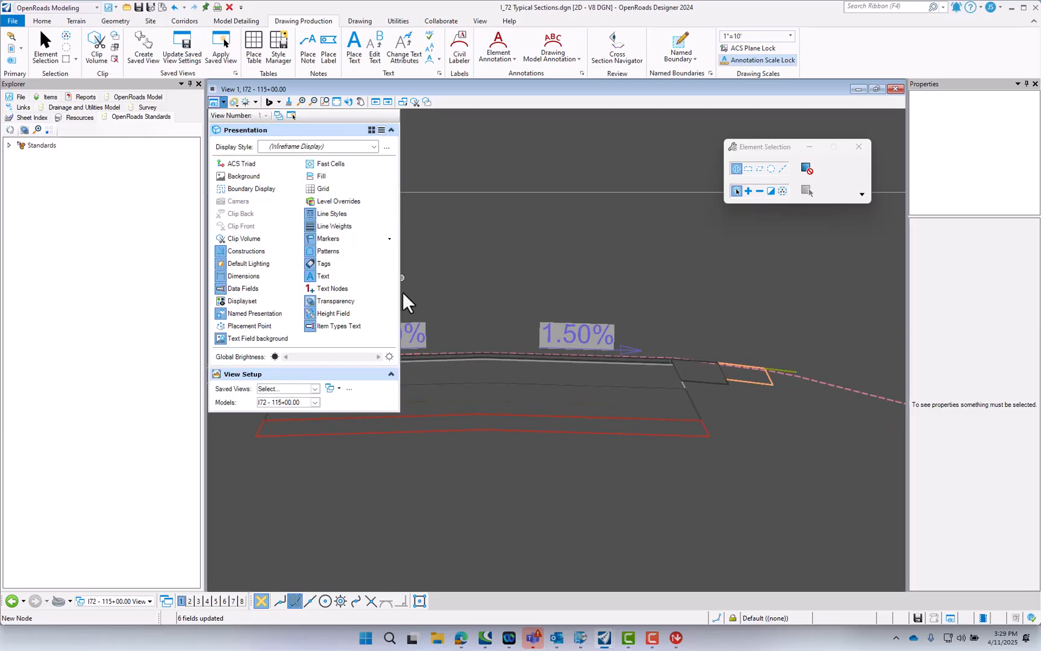
left_click(240, 339)
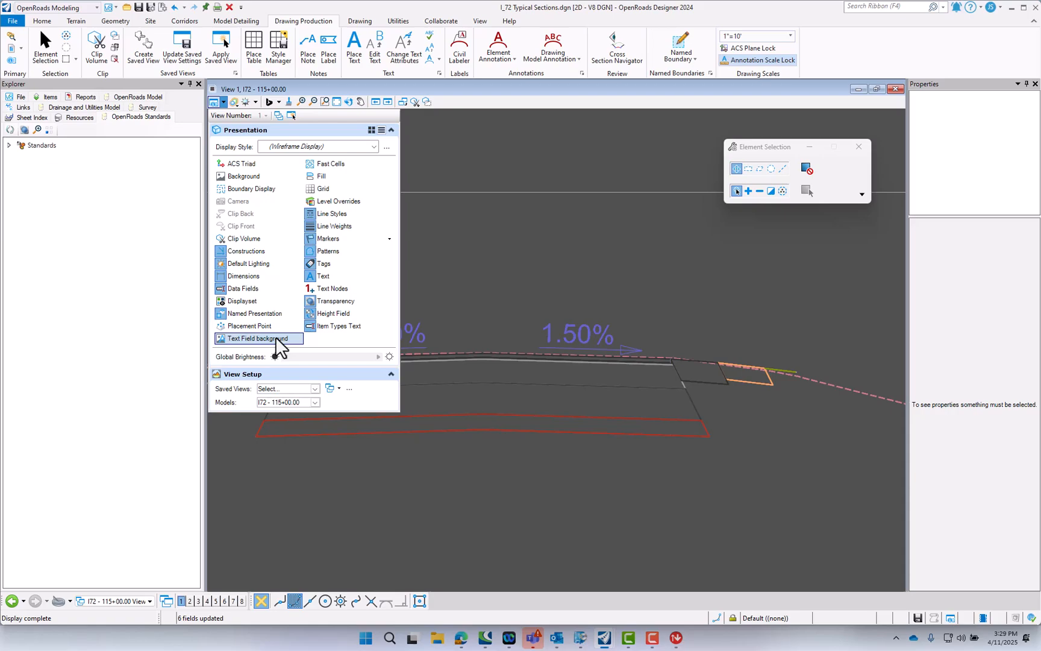
left_click(312, 176)
scroll(570, 317, "down", 3)
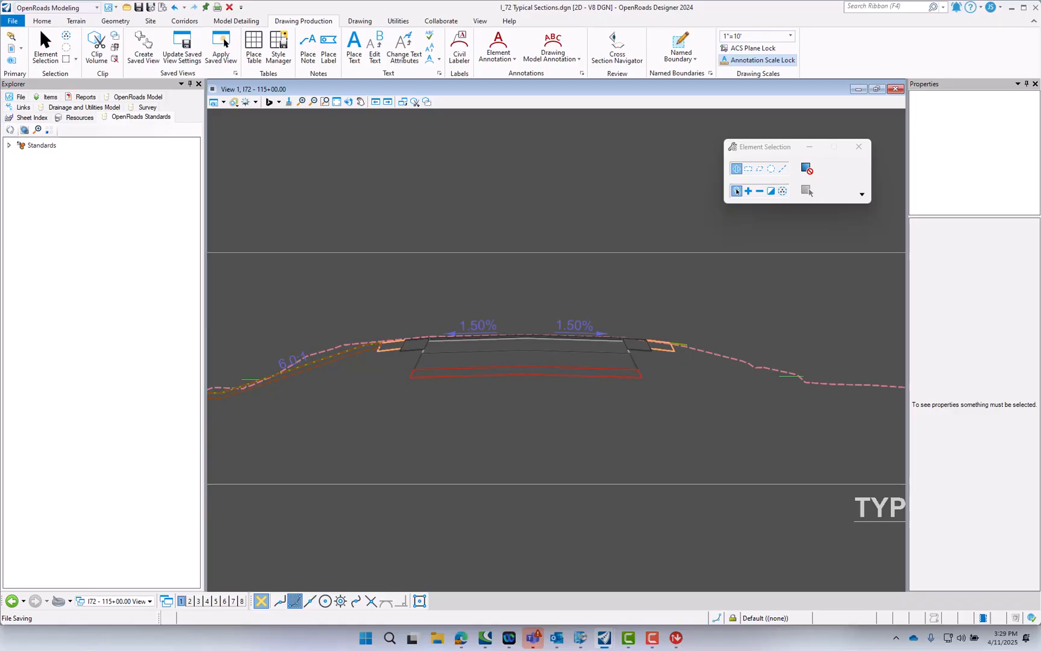
Load the Typical Section ID label in the Civil Labeler and enlarge its window until all placement options are accessible.
left_click_drag(766, 198, 782, 106)
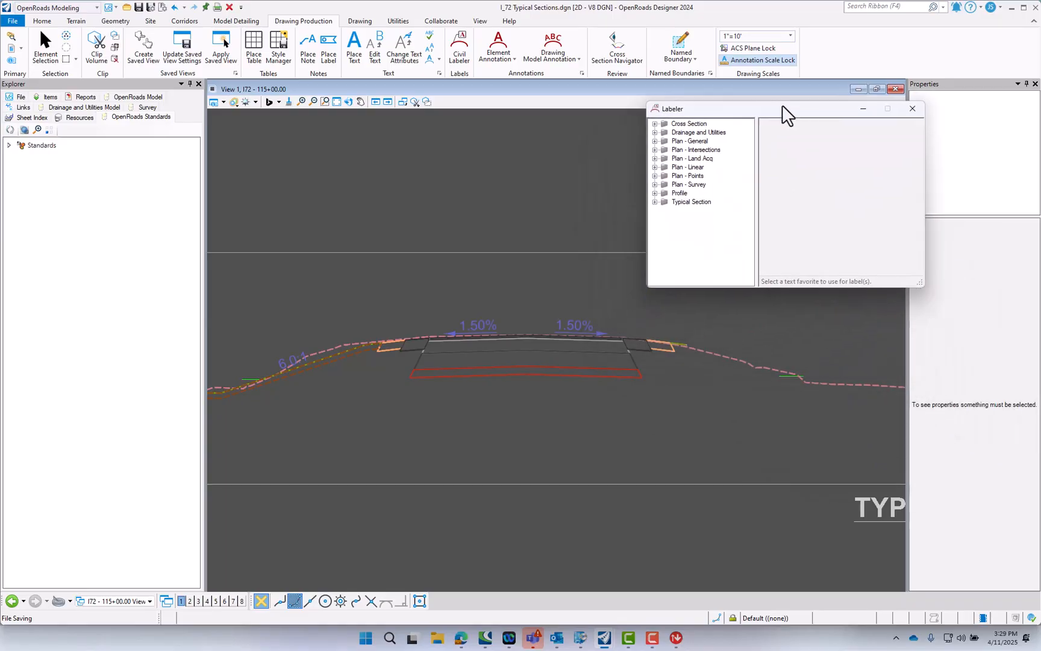
left_click_drag(646, 282, 582, 282)
left_click(590, 202)
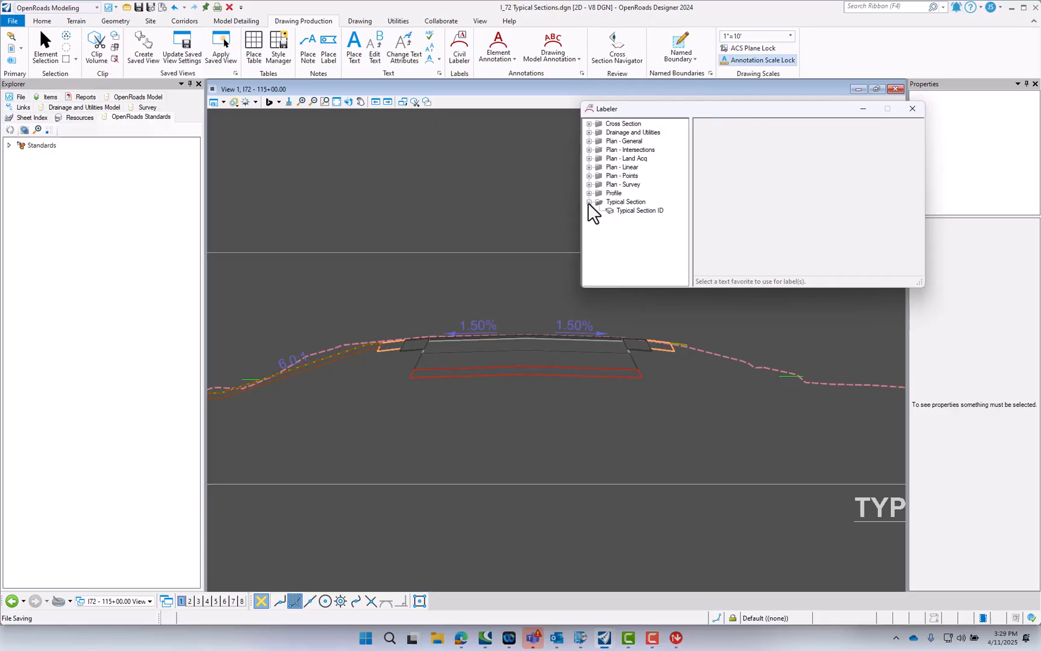
left_click(628, 210)
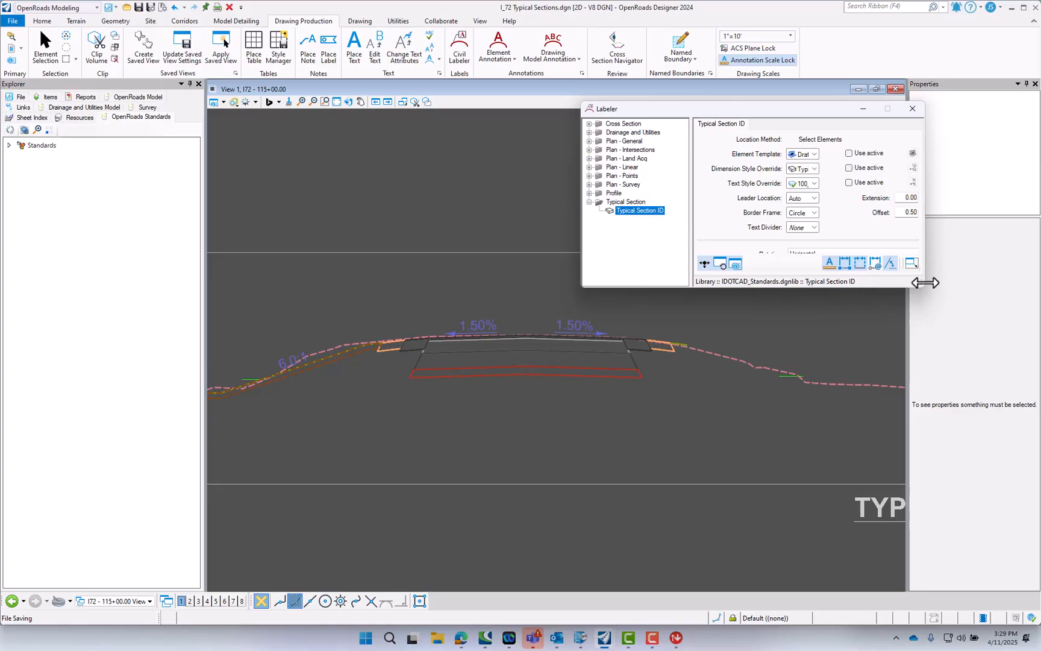
left_click_drag(922, 282, 996, 282)
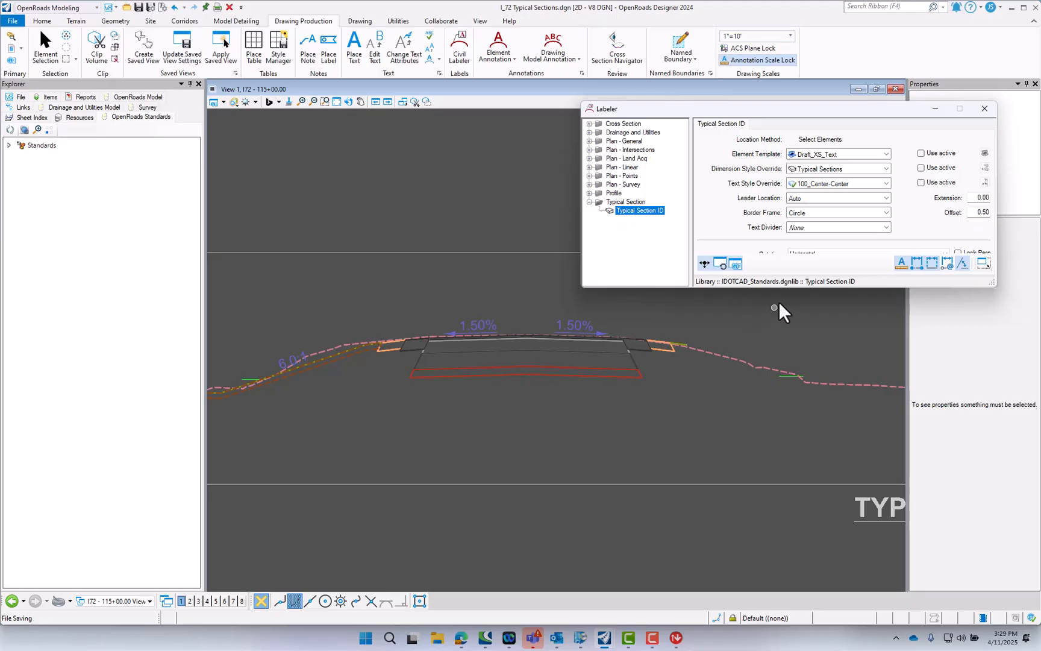
left_click_drag(784, 290, 788, 333)
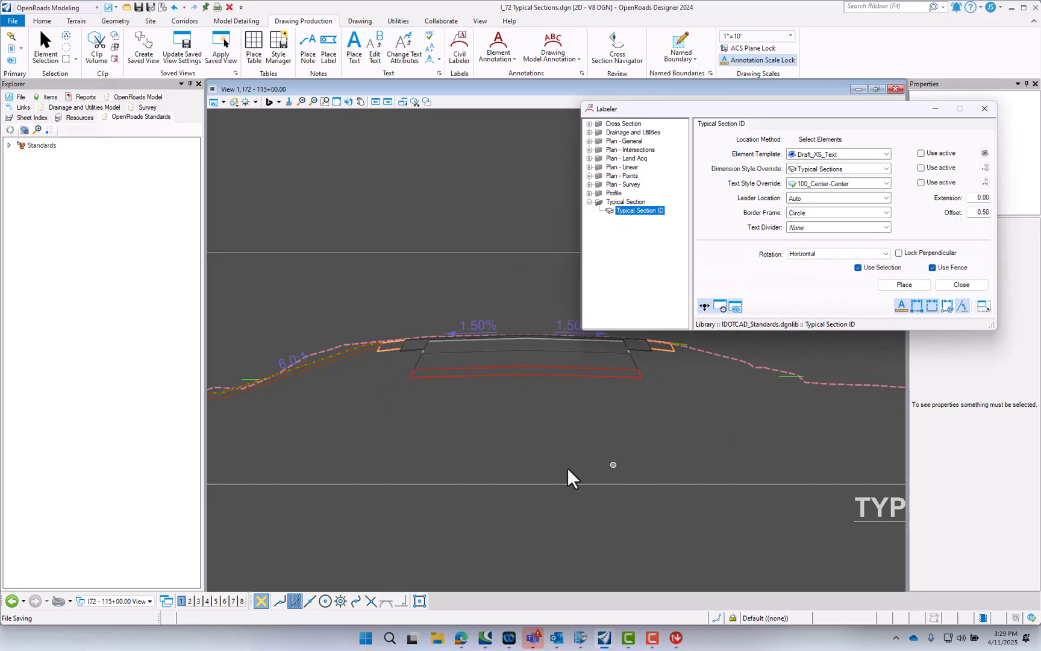
Place a Typical Section ID label on the thin top pavement layer of the left roadway, with its circle directly below the section.
scroll(500, 451, "down", 2)
scroll(520, 447, "up", 4)
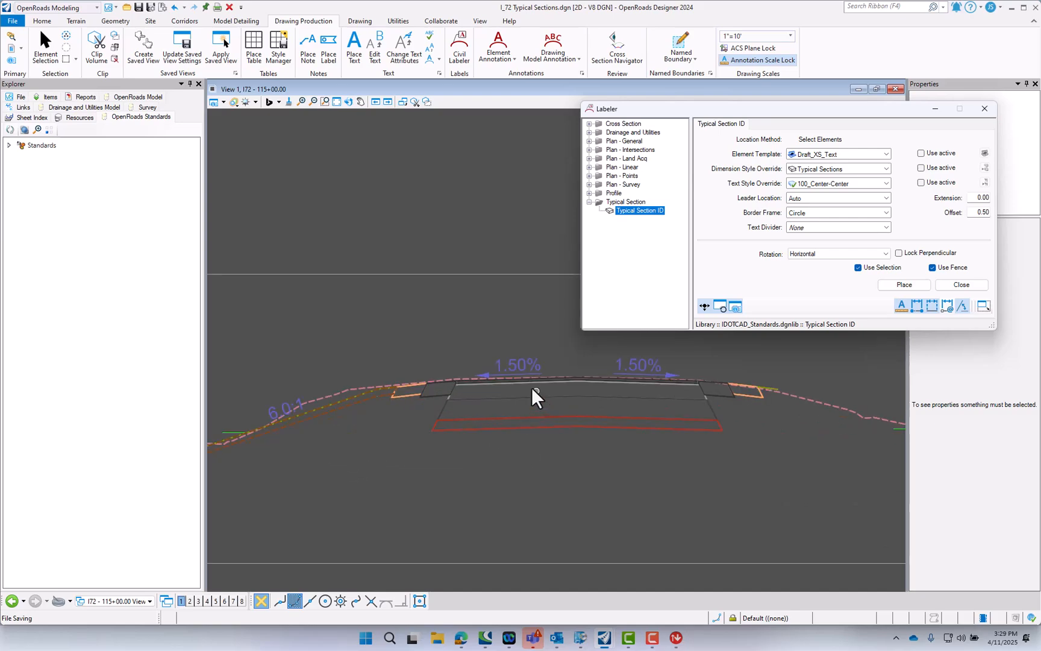
scroll(533, 389, "up", 5)
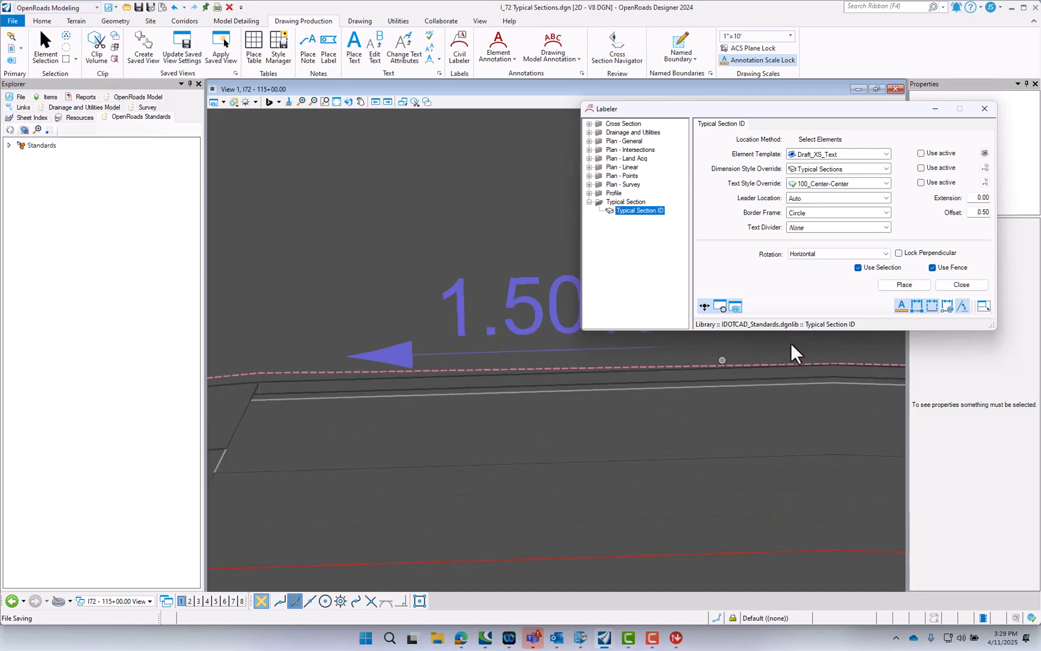
left_click(898, 284)
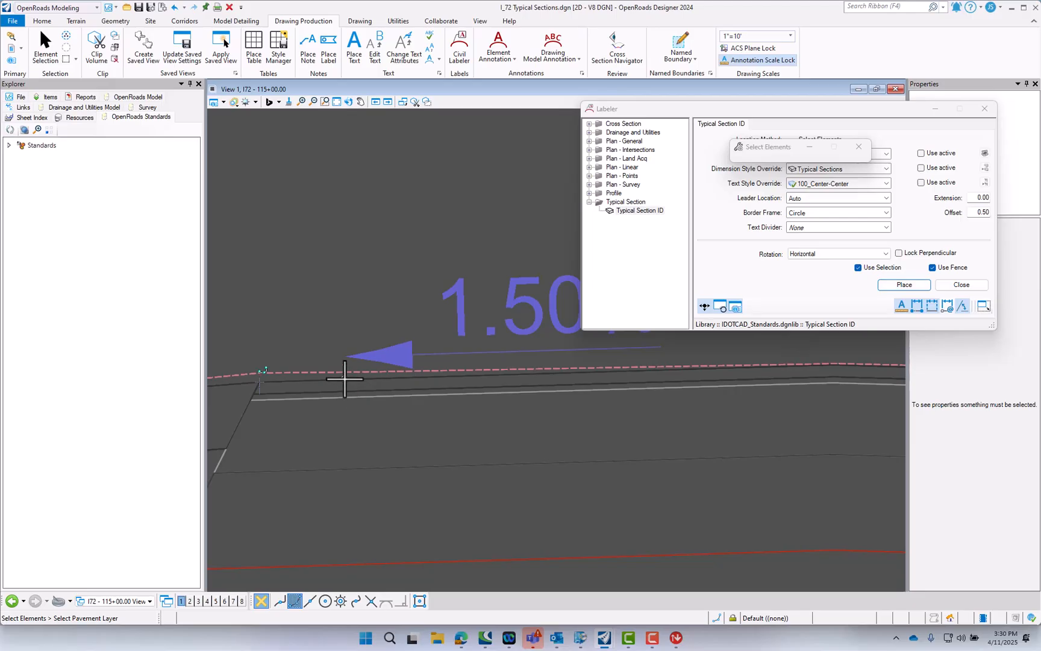
scroll(336, 378, "up", 2)
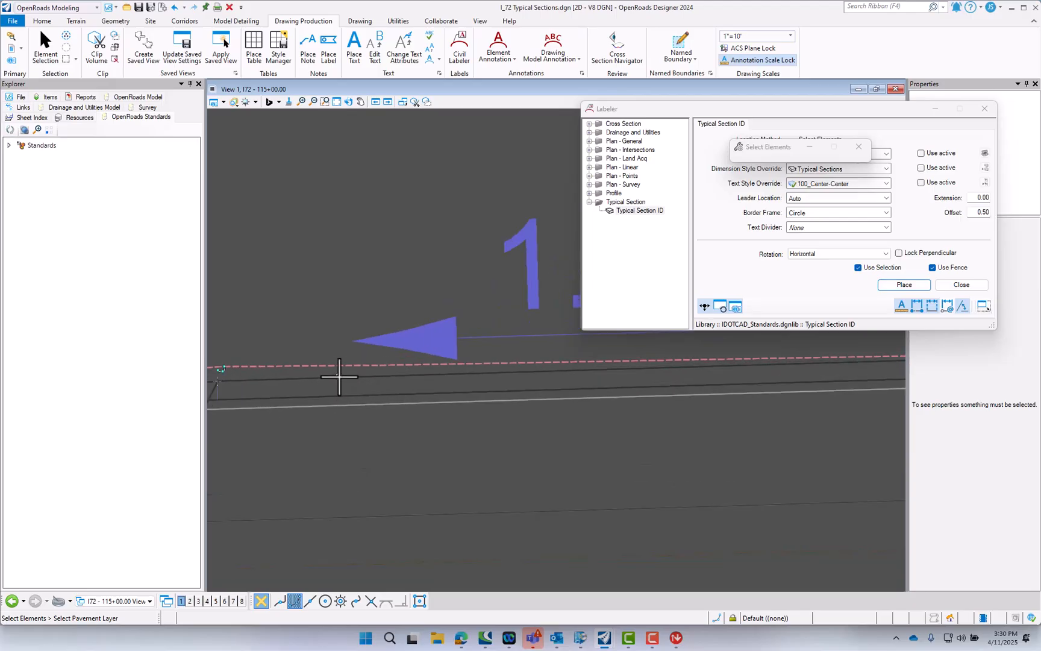
left_click(340, 377)
scroll(348, 378, "down", 6)
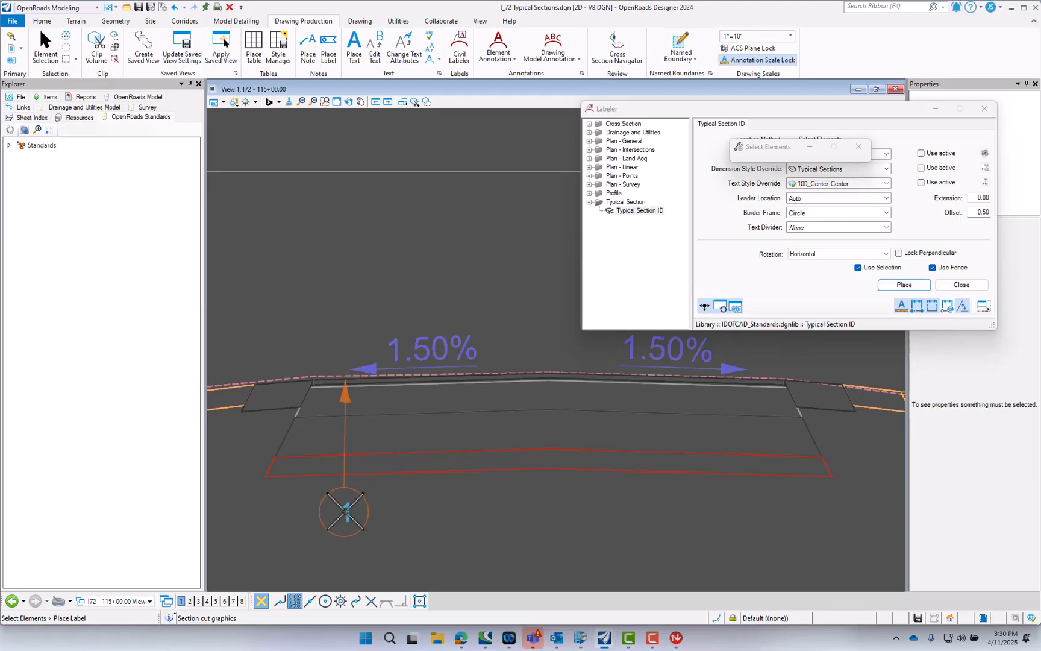
left_click(345, 511)
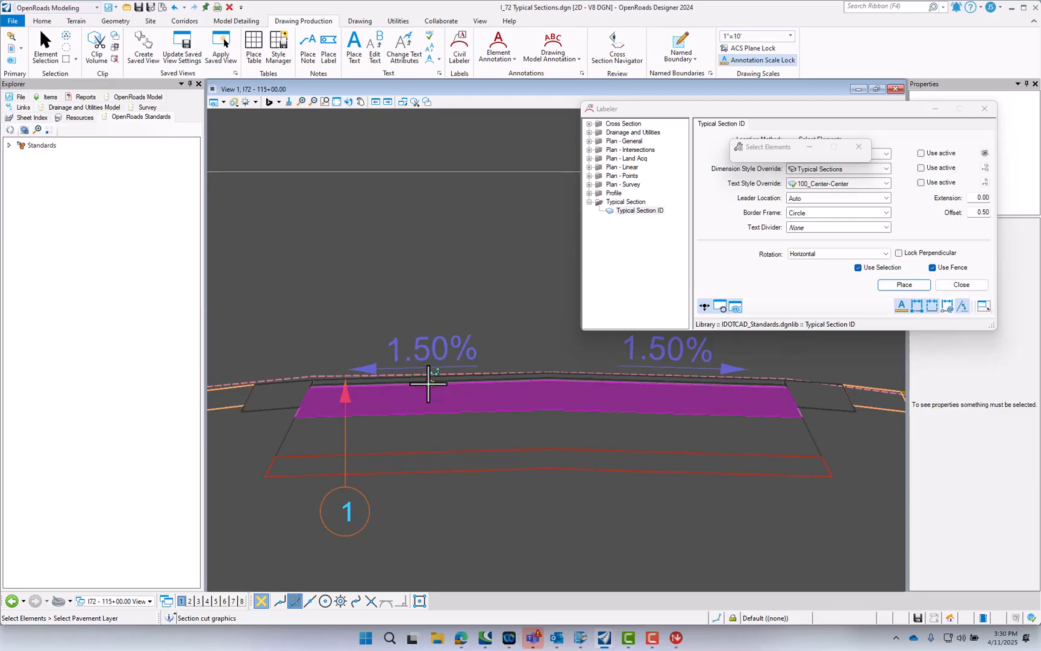
scroll(430, 382, "up", 4)
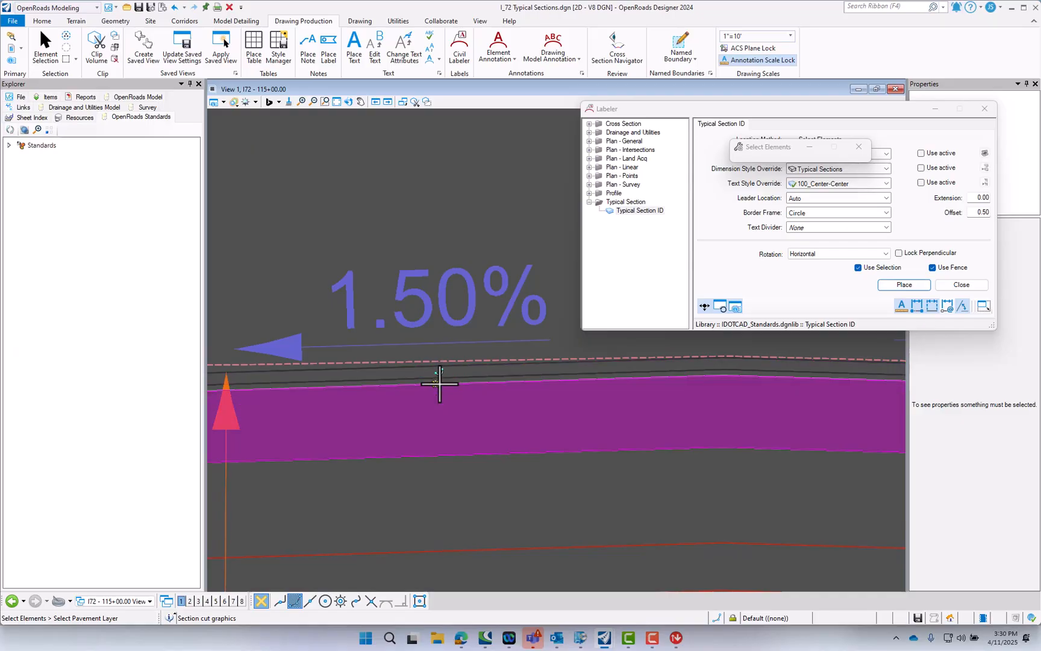
scroll(521, 414, "down", 2)
scroll(280, 399, "up", 3)
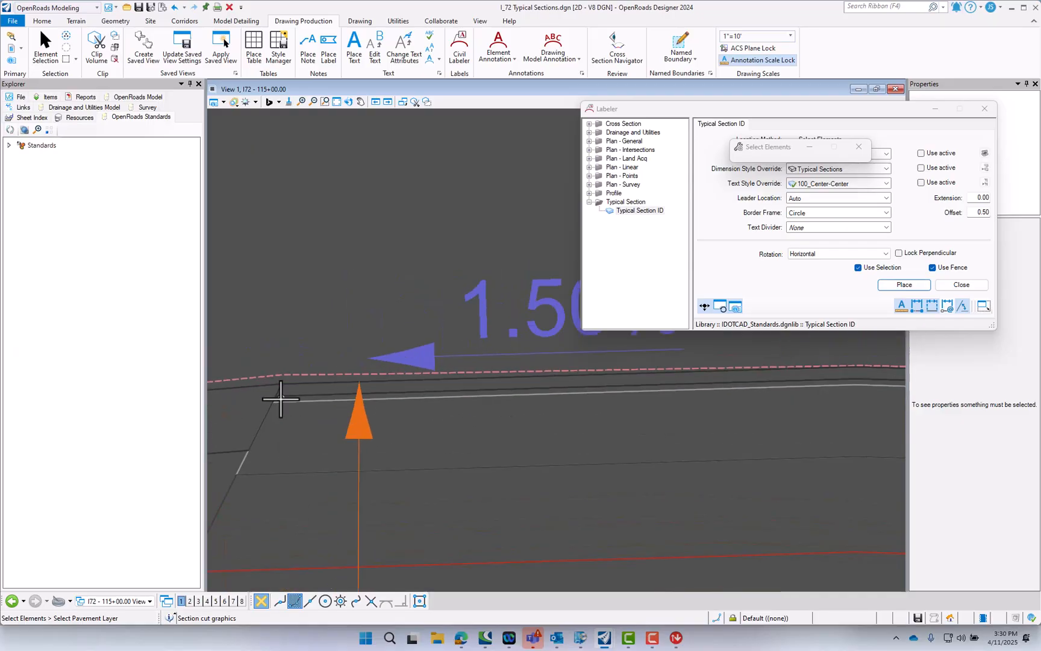
scroll(278, 399, "up", 2)
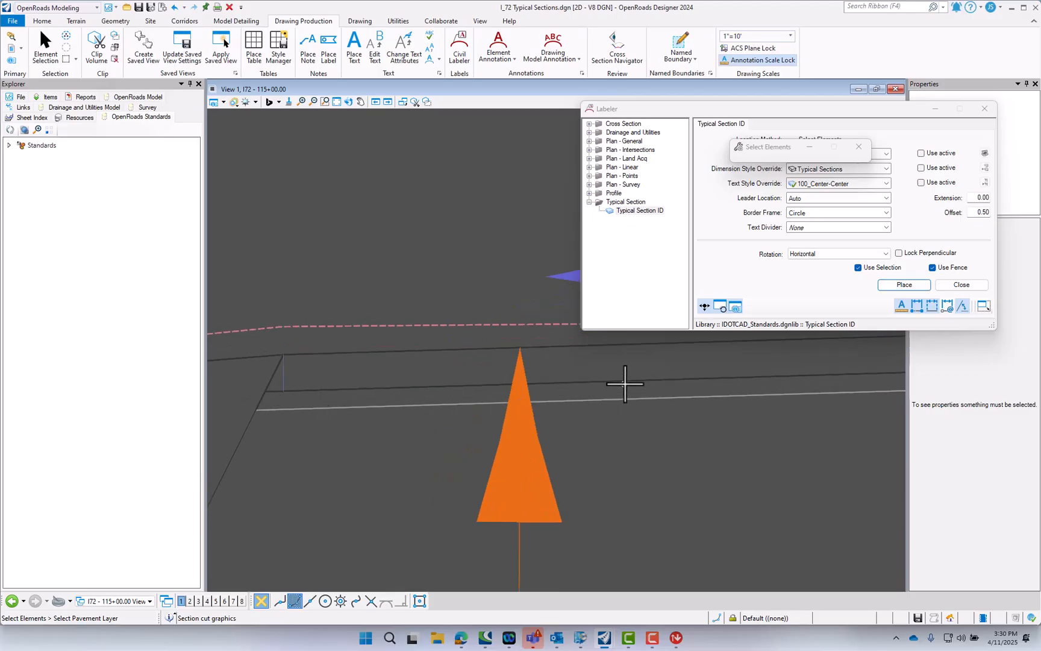
scroll(516, 430, "down", 4)
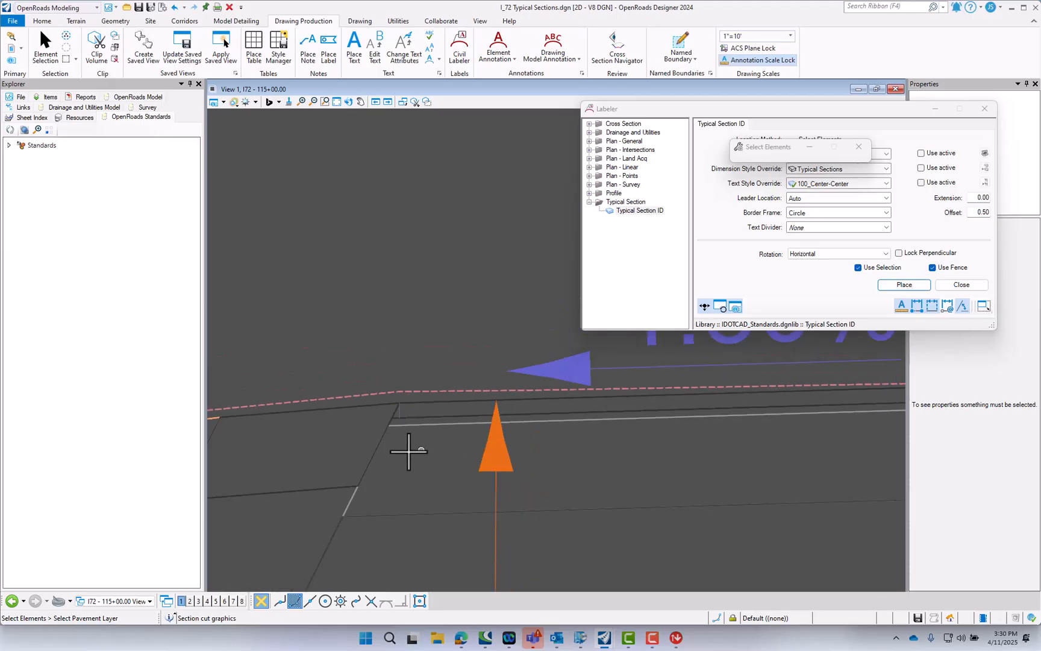
scroll(886, 443, "up", 2)
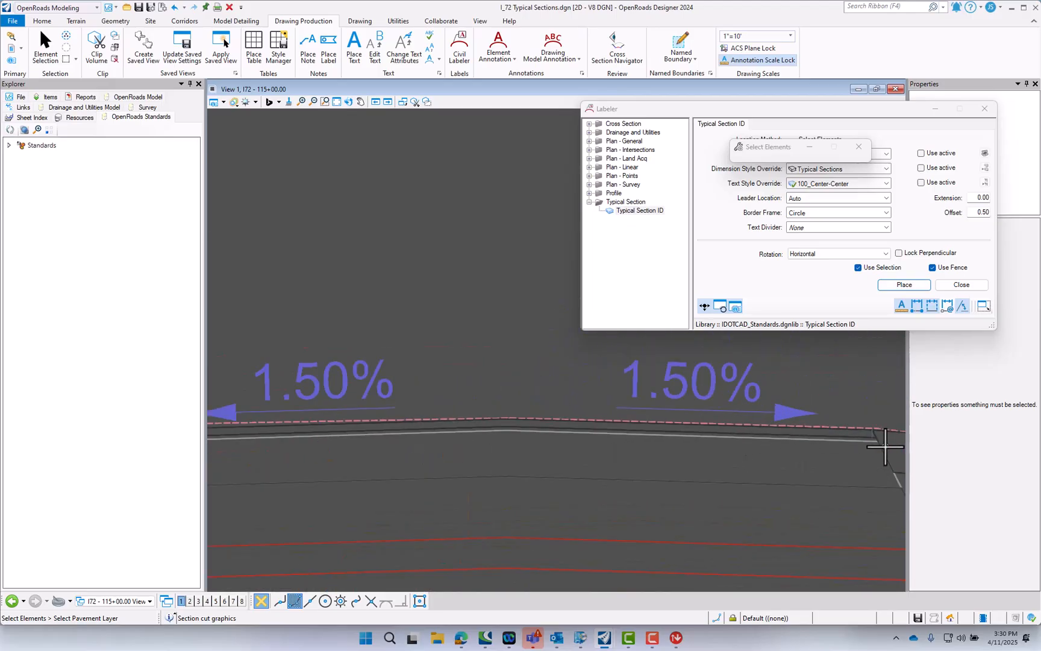
scroll(881, 442, "up", 3)
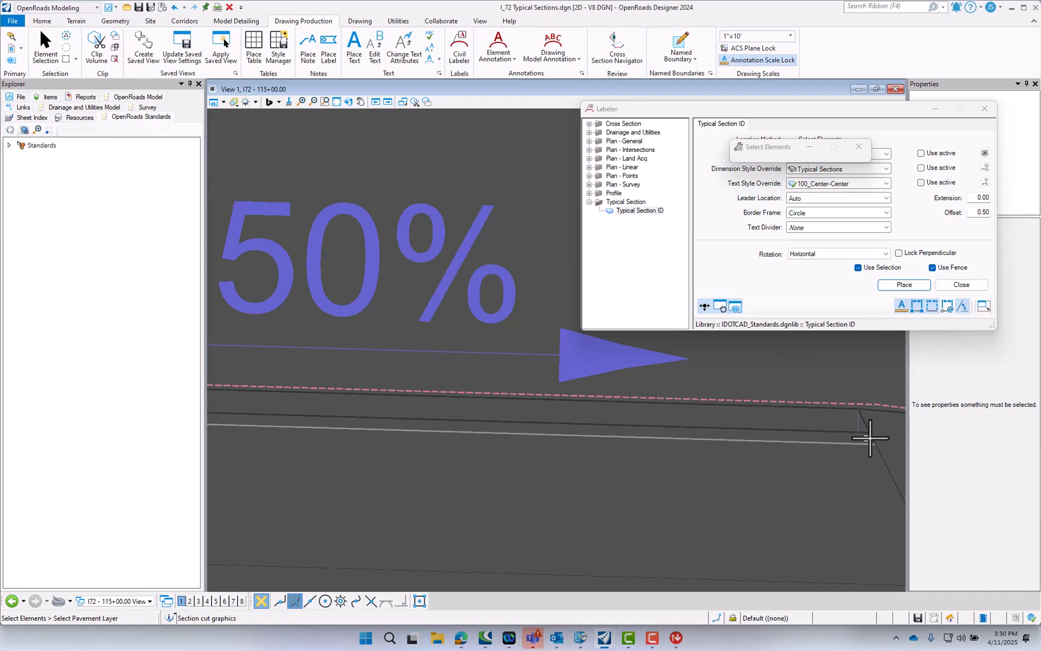
left_click(791, 434)
scroll(678, 432, "down", 3)
scroll(680, 433, "down", 3)
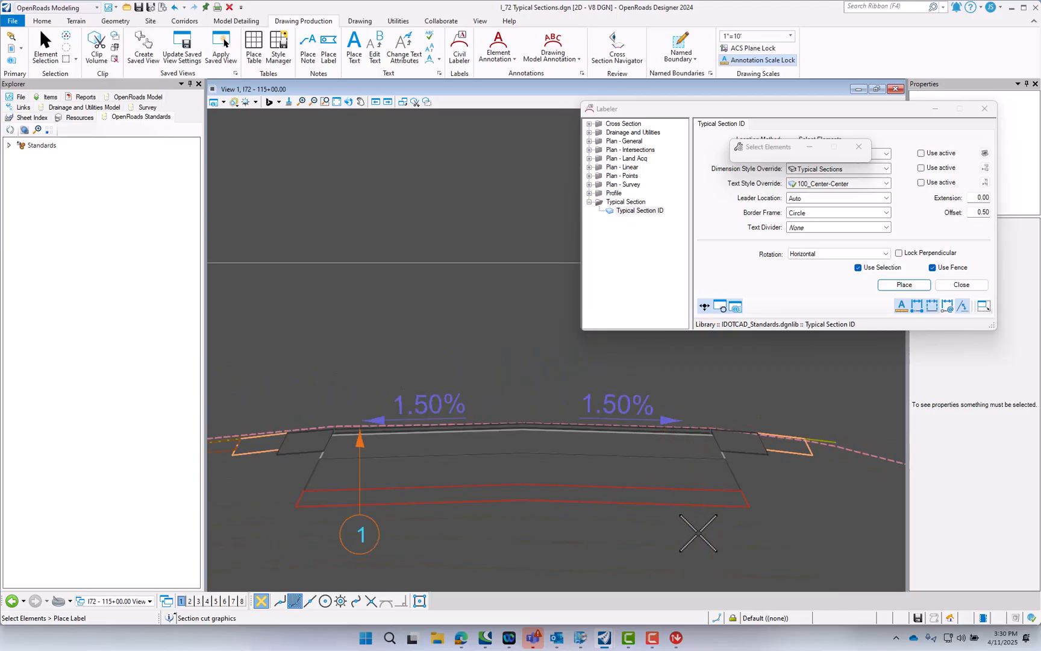
key("Escape")
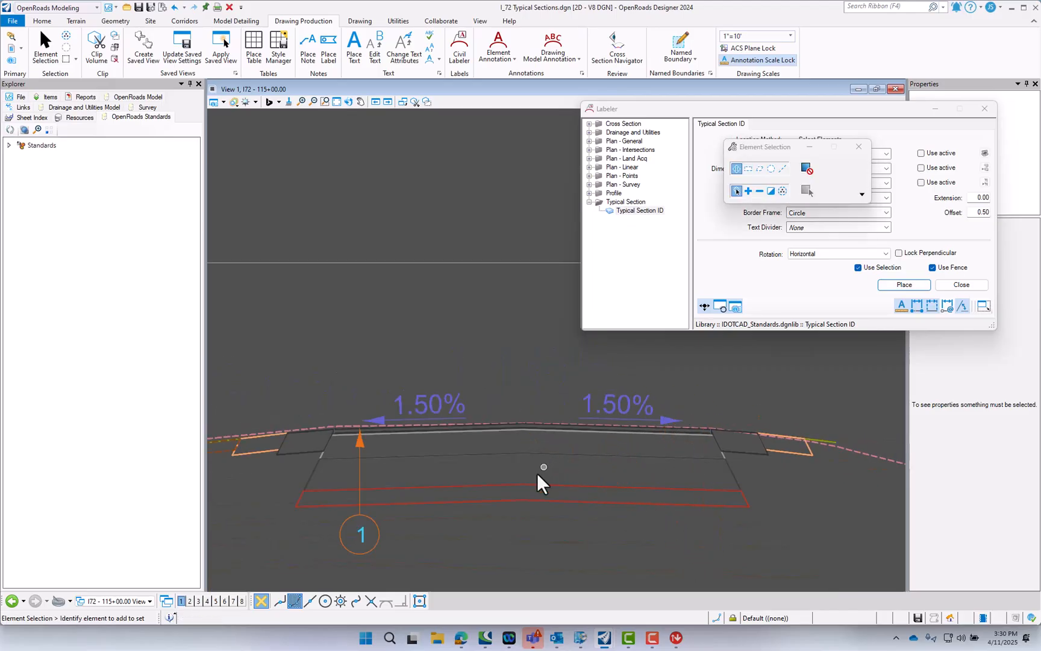
scroll(493, 436, "up", 3)
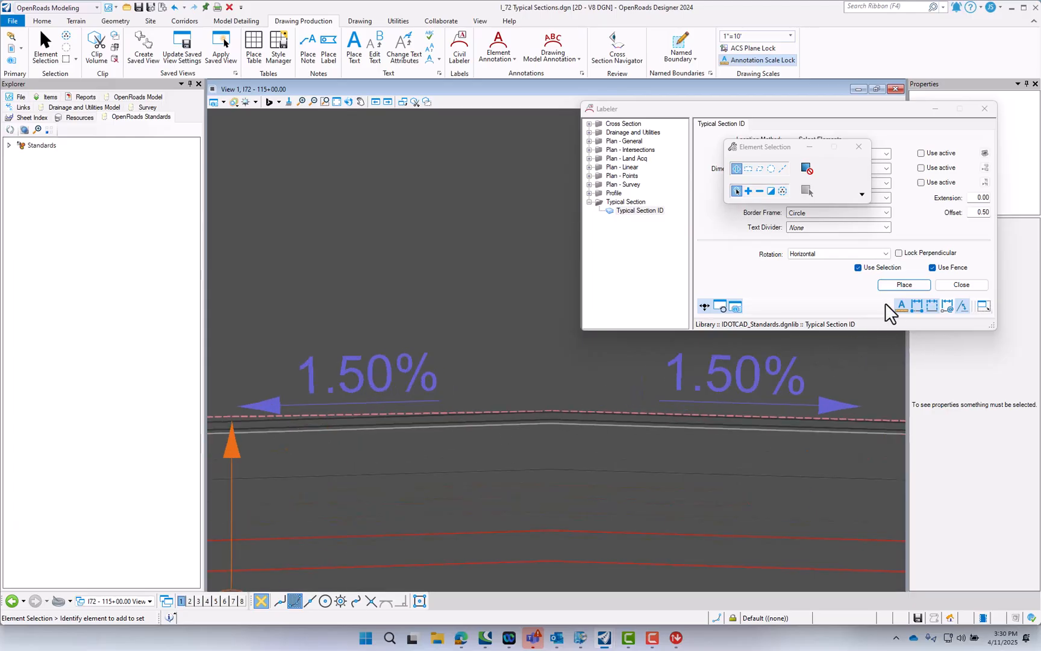
left_click(893, 288)
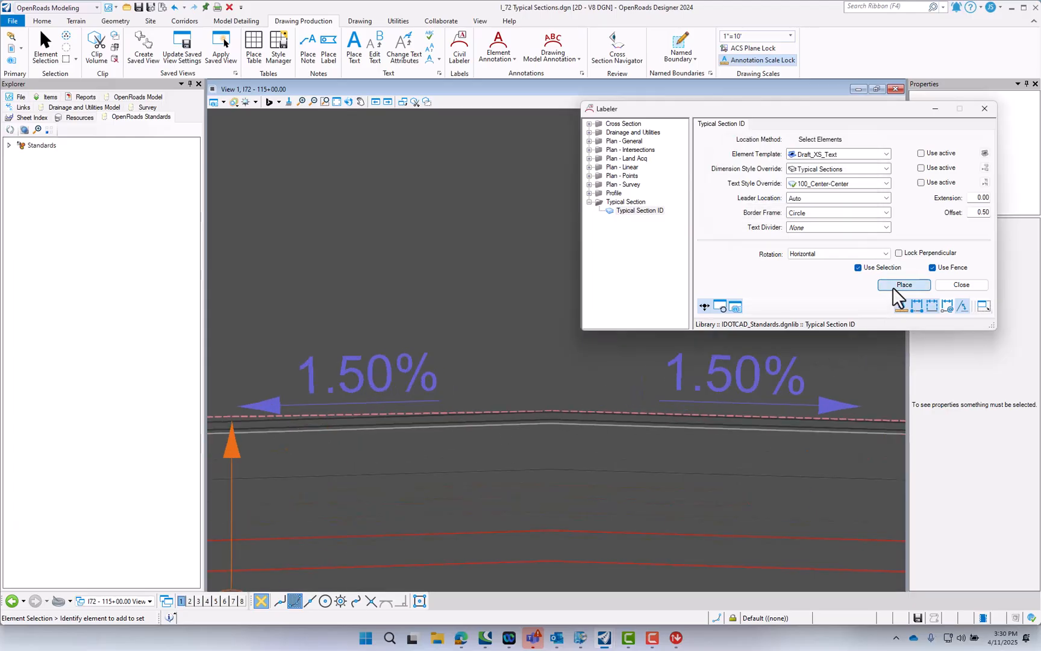
left_click(592, 425)
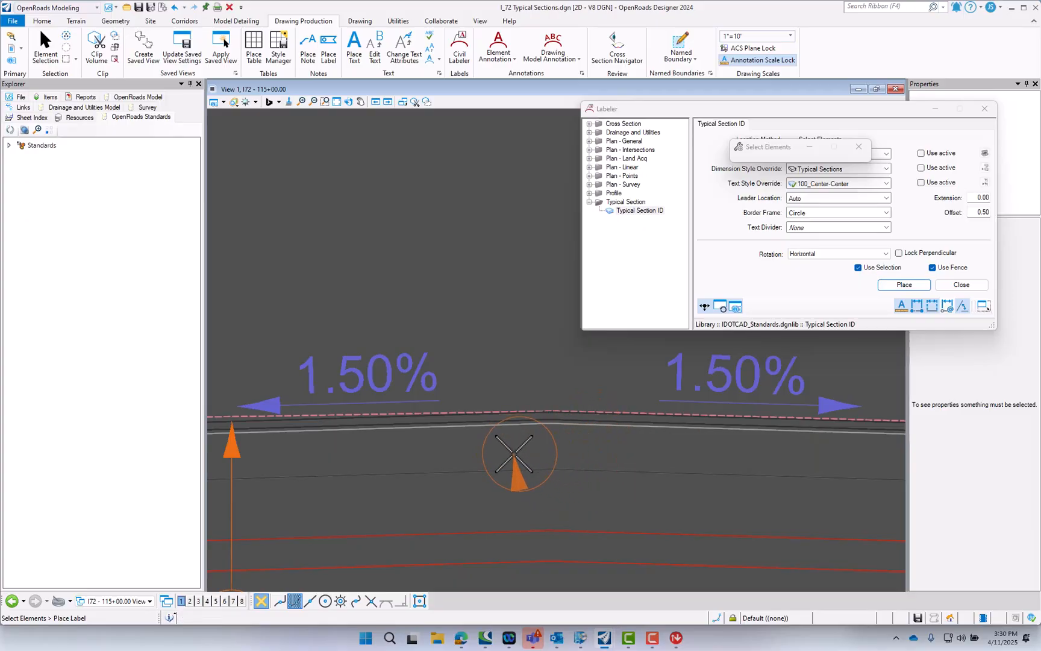
right_click(513, 453)
Place another Typical Section ID label on the lower edge of the thick pavement layer, with its circle below the section near the roadway's center.
left_click(889, 285)
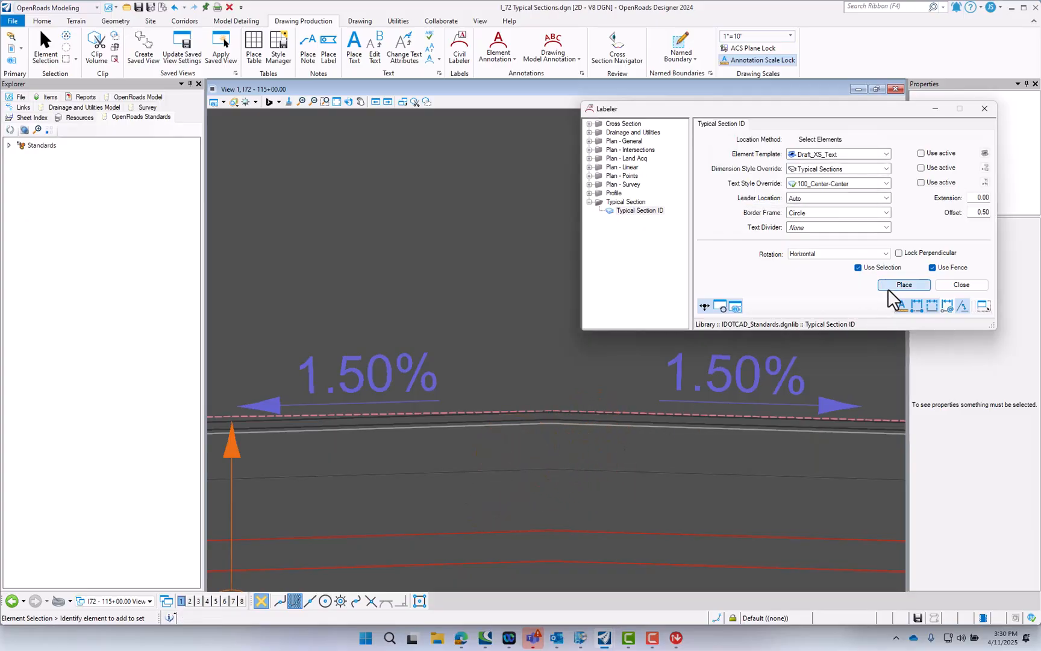
left_click(494, 471)
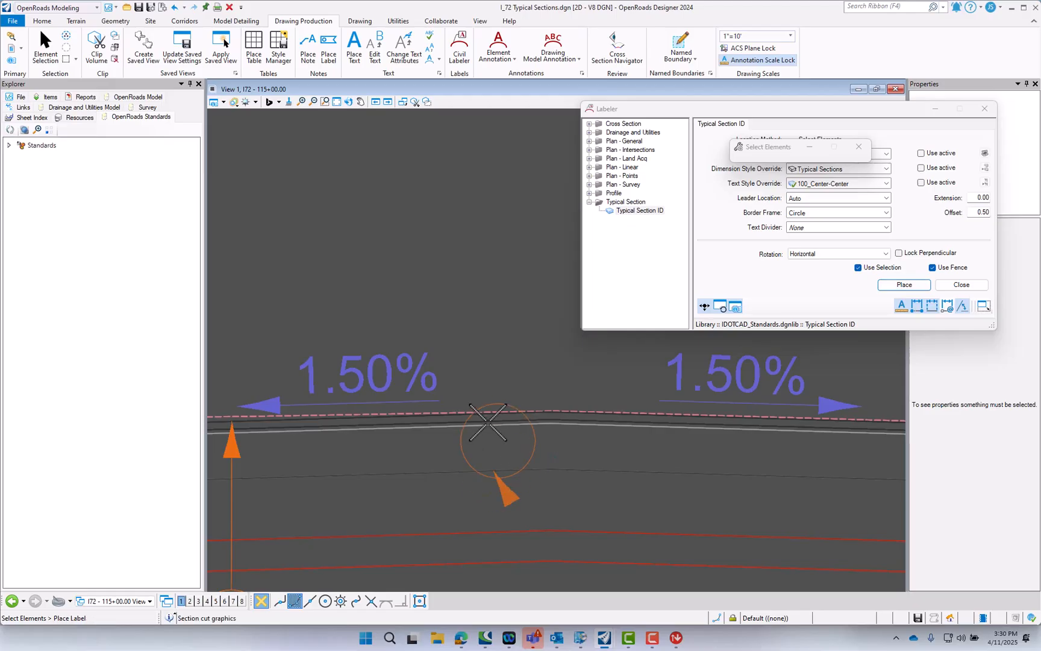
scroll(482, 489, "down", 4)
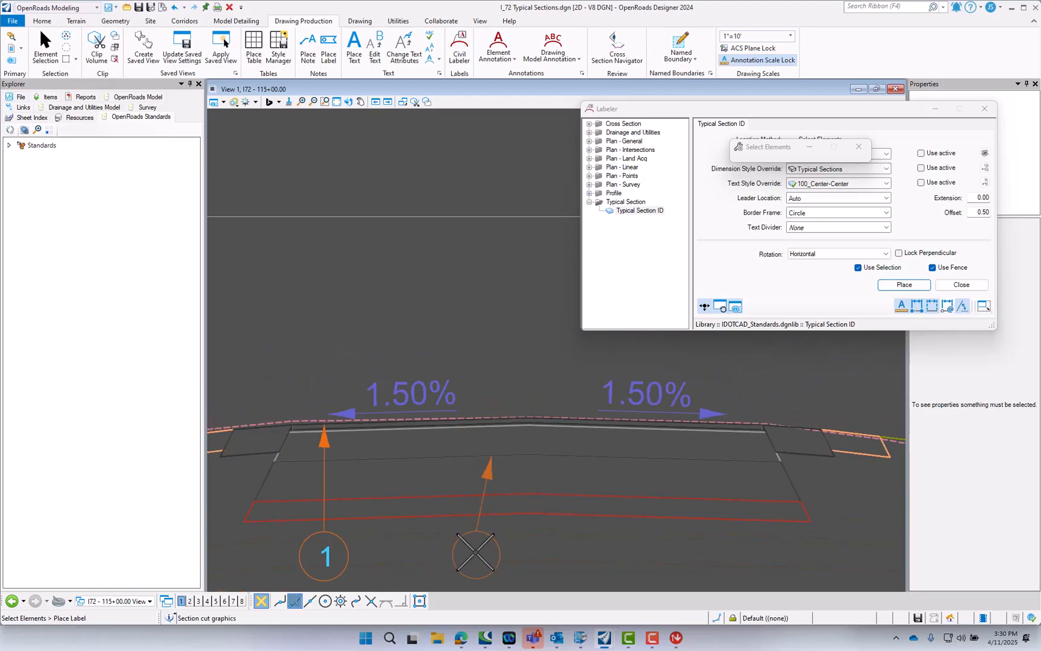
left_click(486, 549)
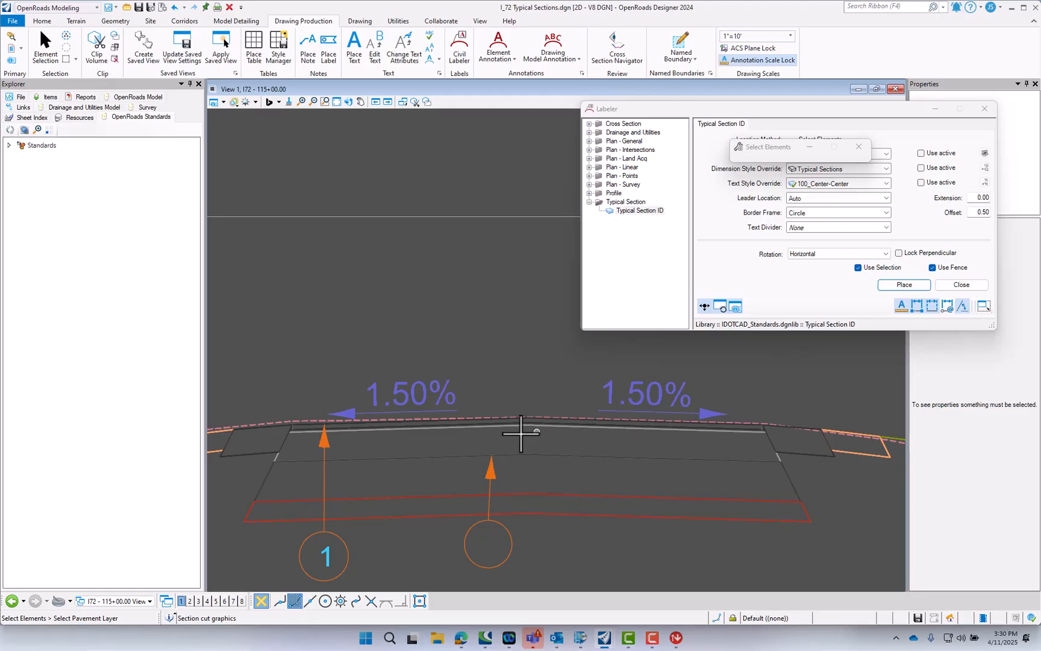
Select the HMA subbase and the HMA base course layer one after the other to check their item type properties, then clear the selection.
left_click(49, 48)
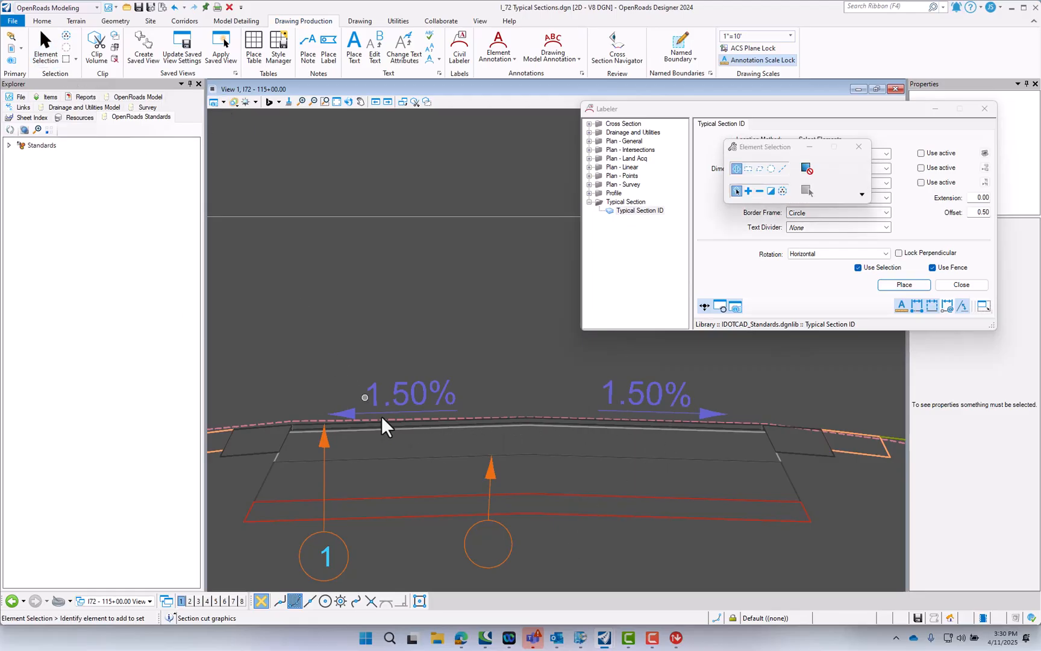
left_click(446, 457)
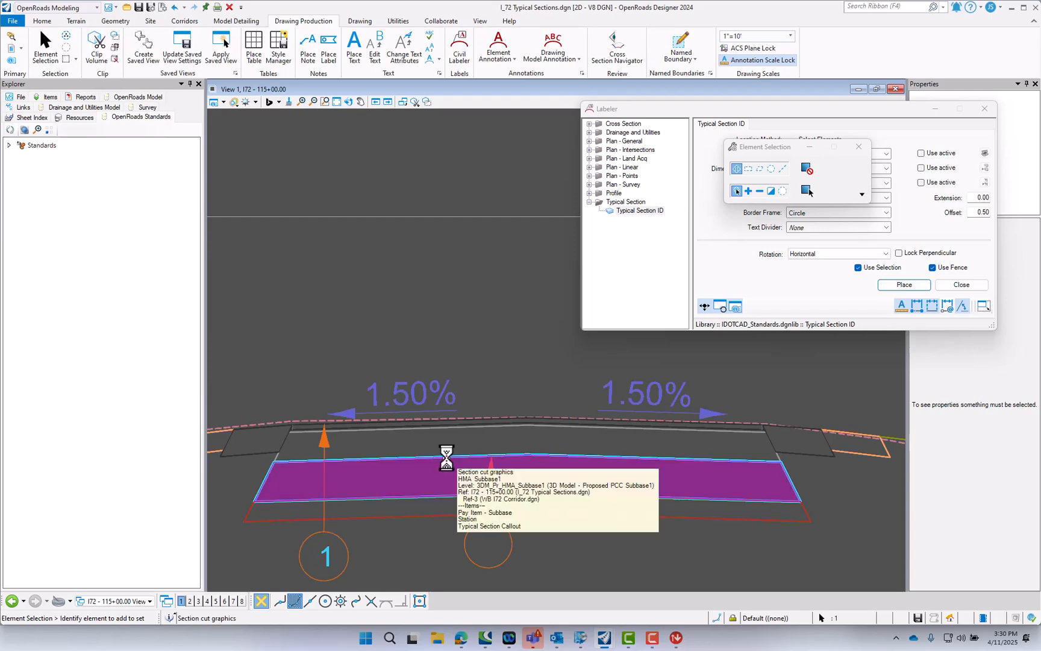
left_click(456, 441)
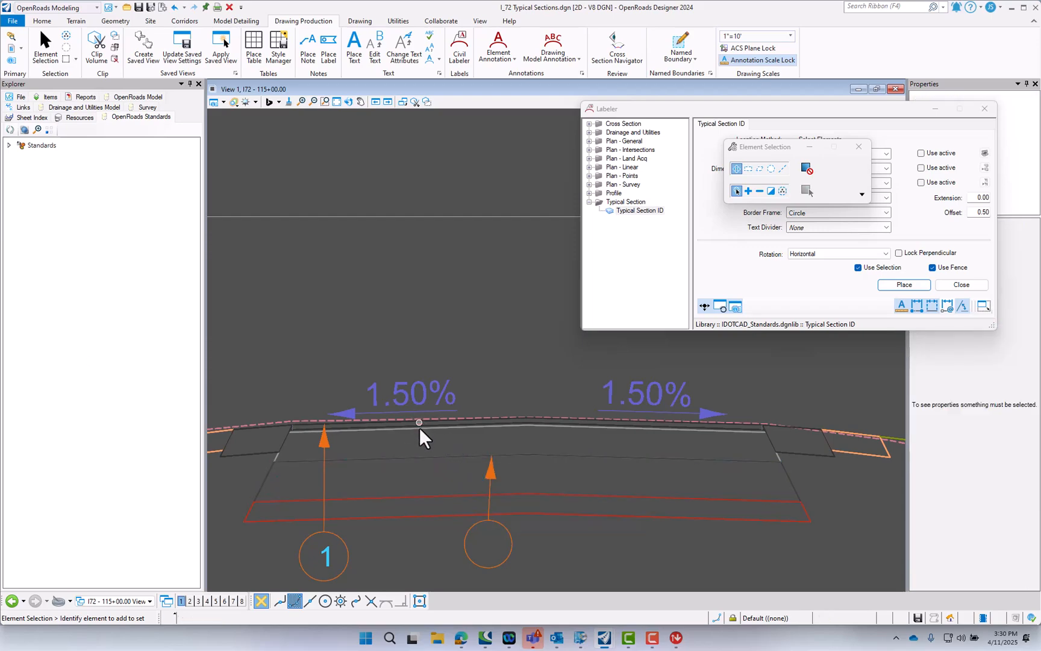
left_click(430, 430)
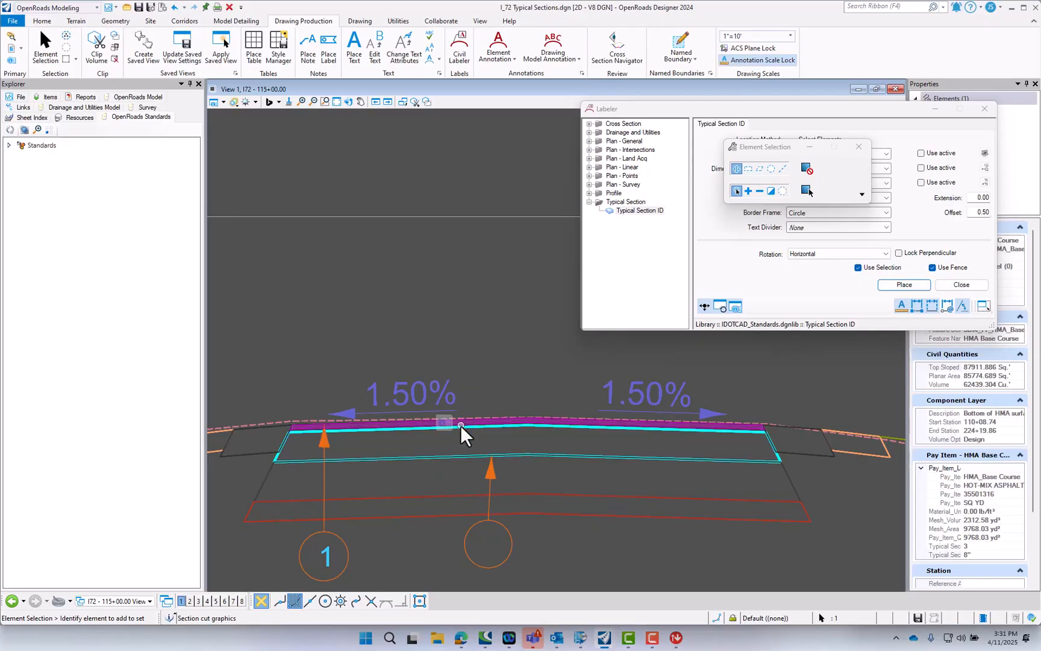
scroll(461, 424, "up", 4)
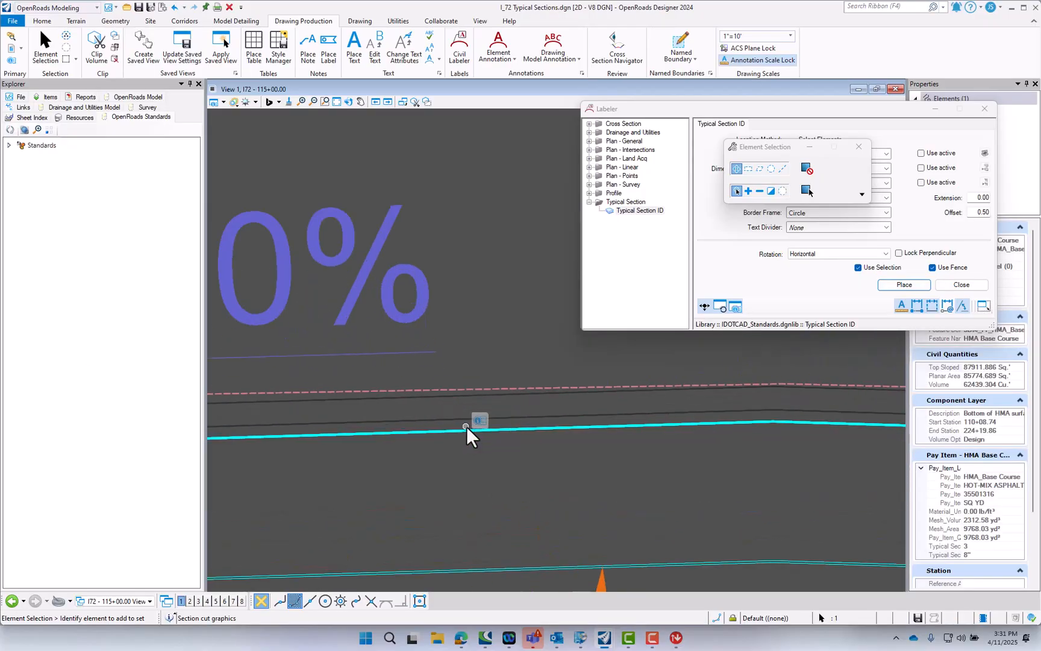
scroll(451, 429, "down", 1)
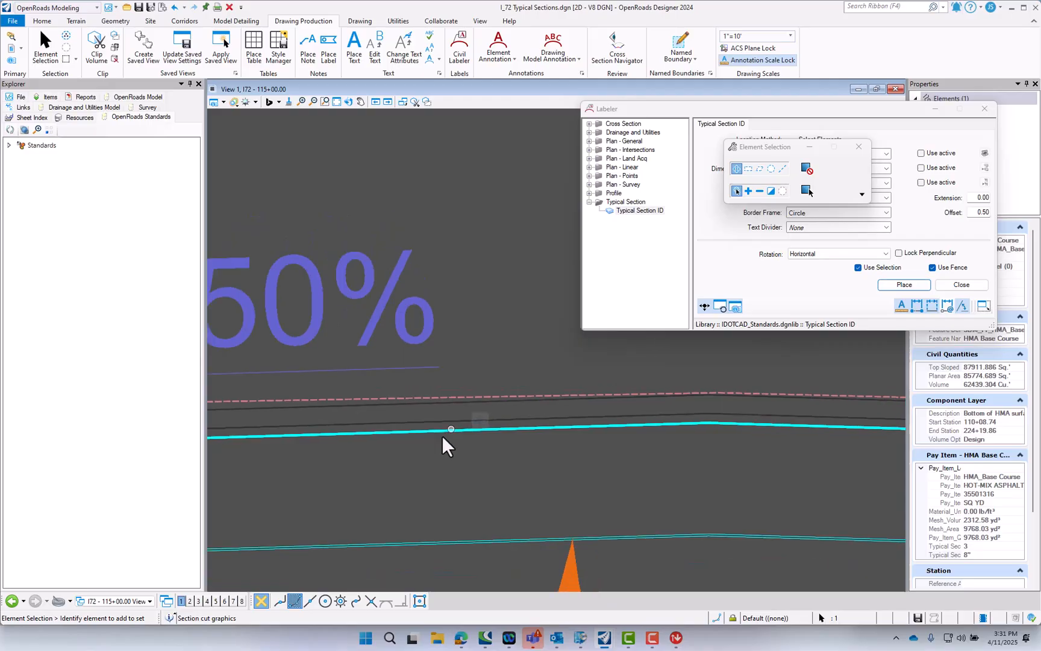
scroll(443, 437, "down", 6)
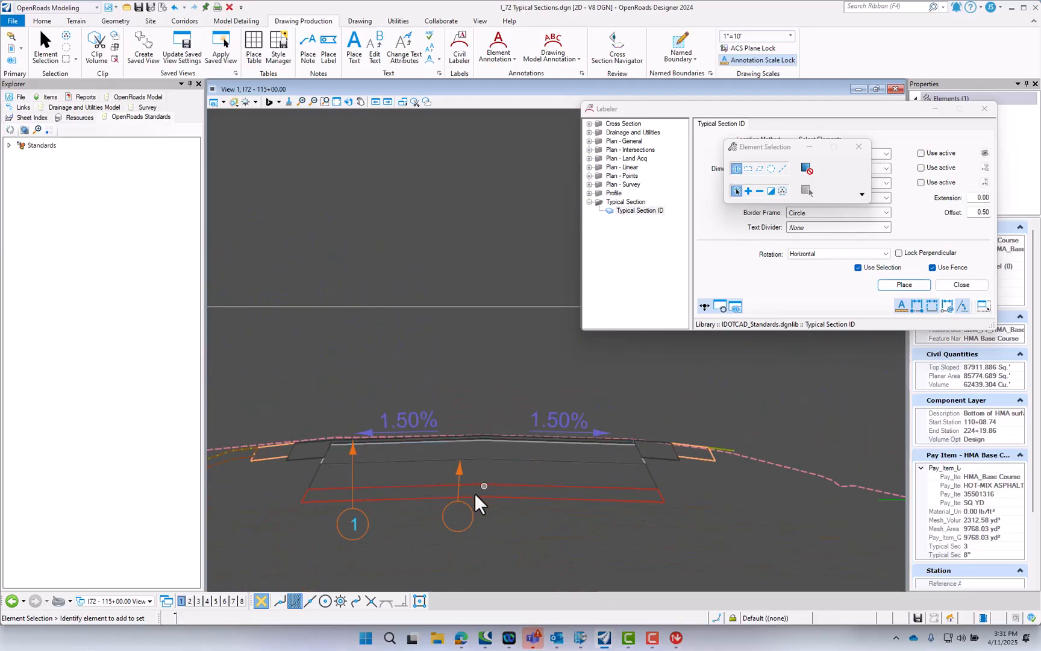
Undo the last operation and select the thin HMA Surface Course layer near the right pavement edge to check its pay item and callout properties.
left_click(174, 7)
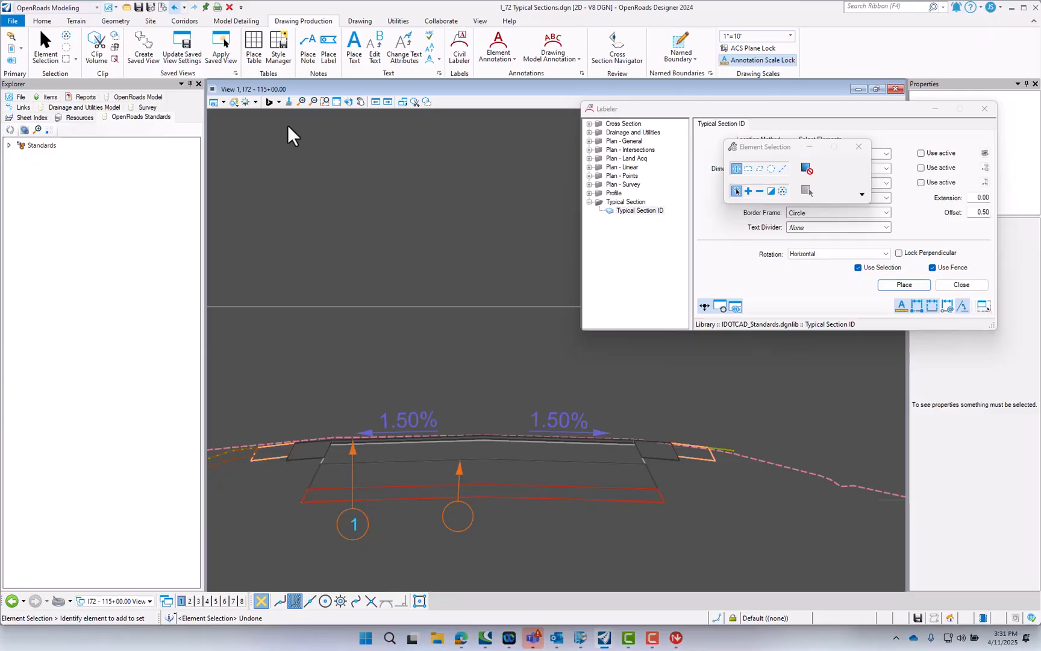
scroll(640, 451, "up", 5)
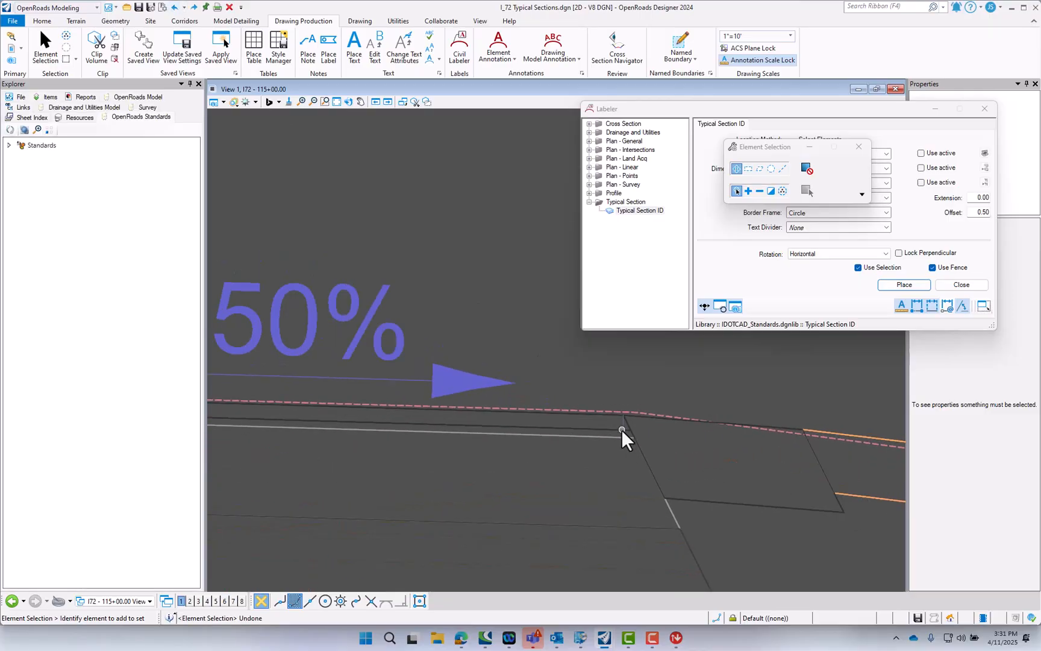
scroll(621, 429, "up", 2)
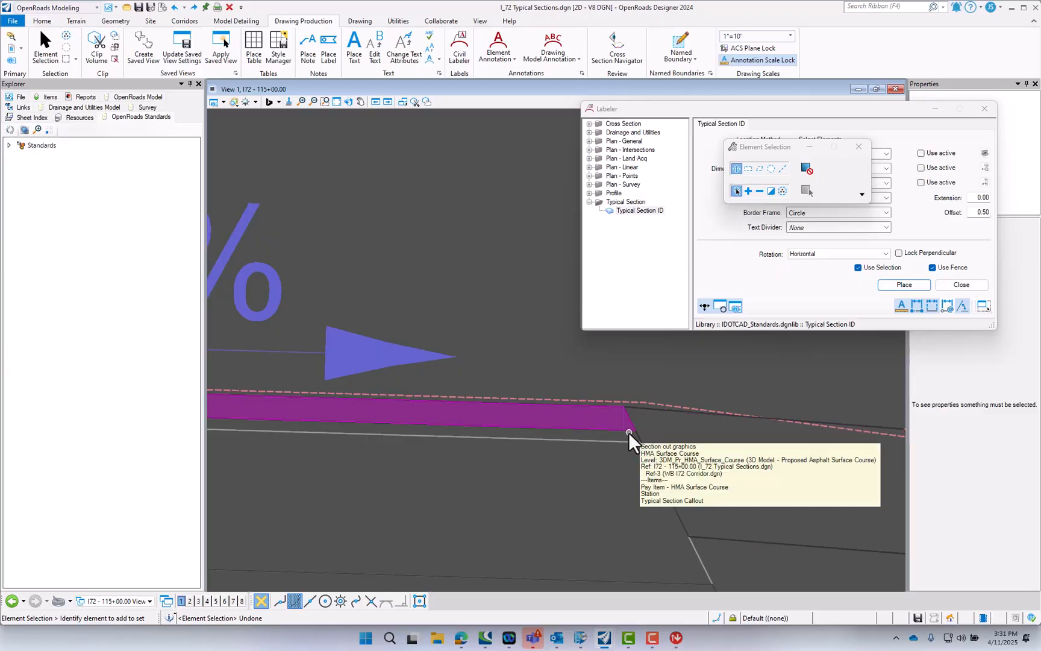
left_click(629, 432)
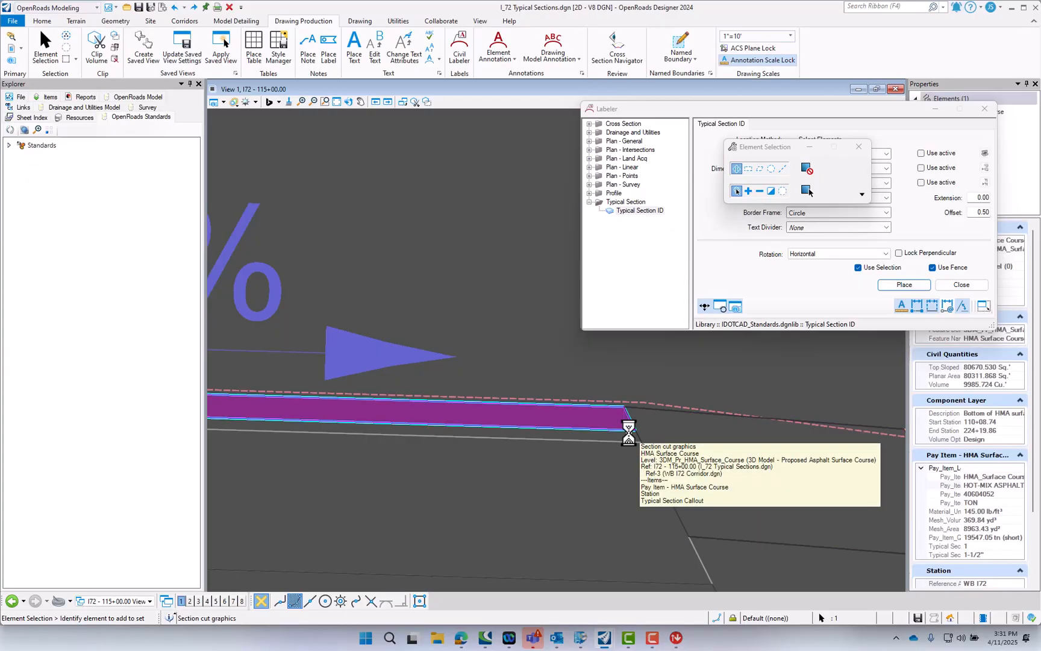